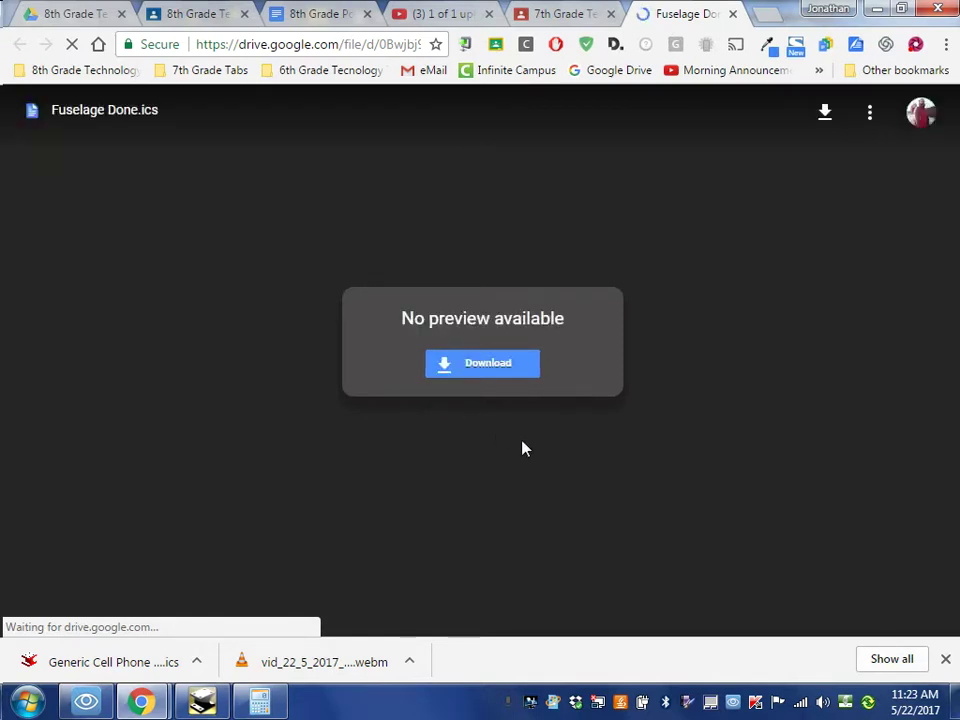
Download Fuselage Done.ics from Google Drive and open the downloaded file in IRONCAD
left_click(479, 372)
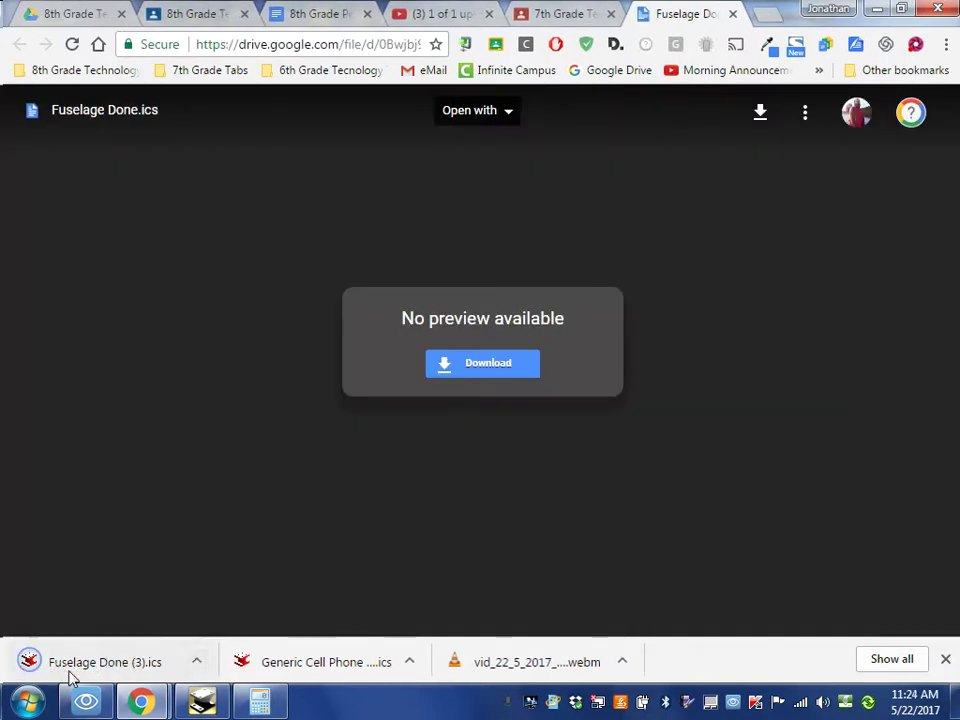
left_click(197, 662)
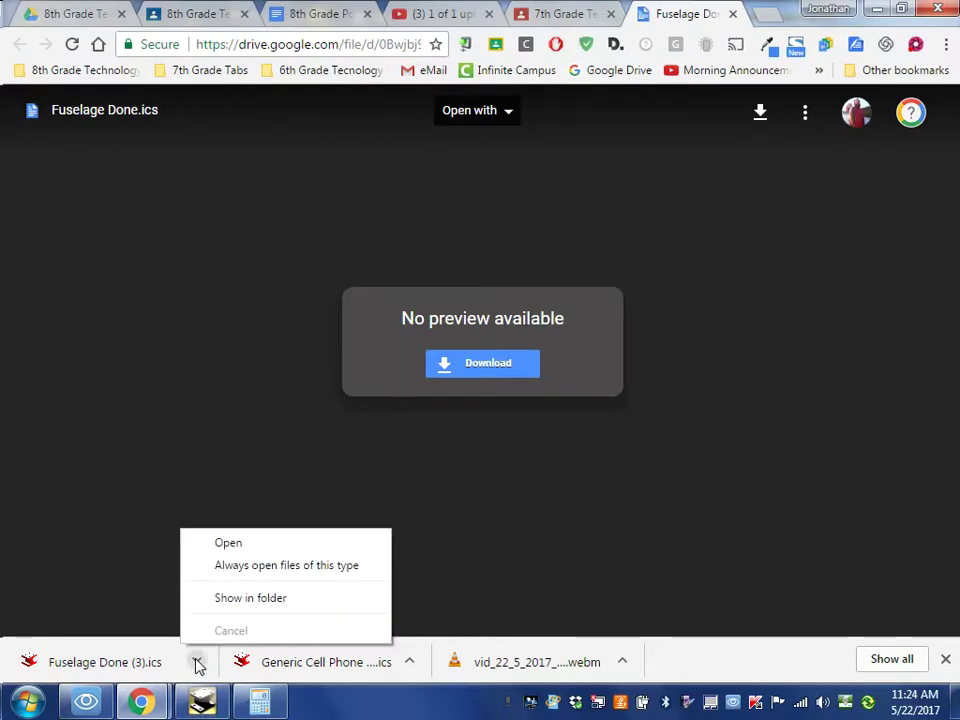
left_click(226, 545)
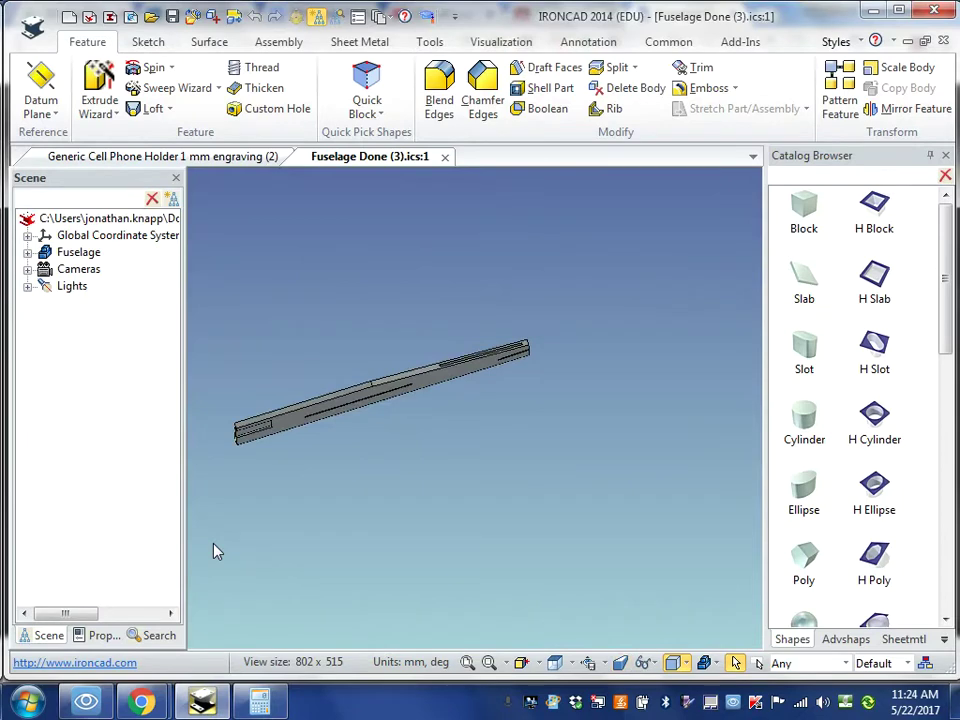
Close the Generic Cell Phone Holder 1 mm engraving document without saving its changes
left_click(243, 163)
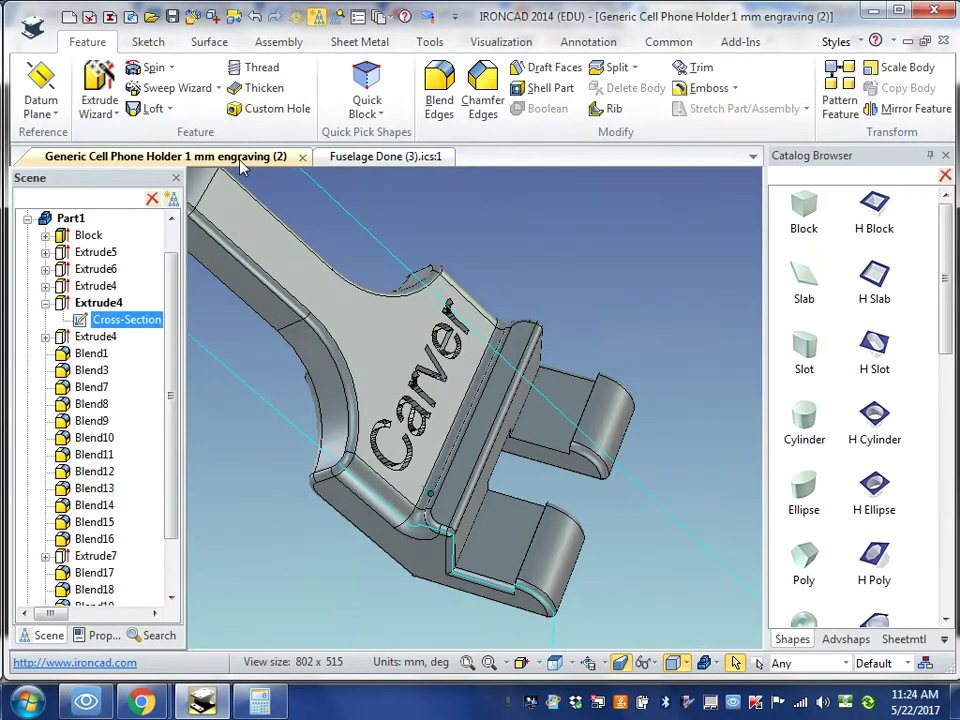
left_click(302, 157)
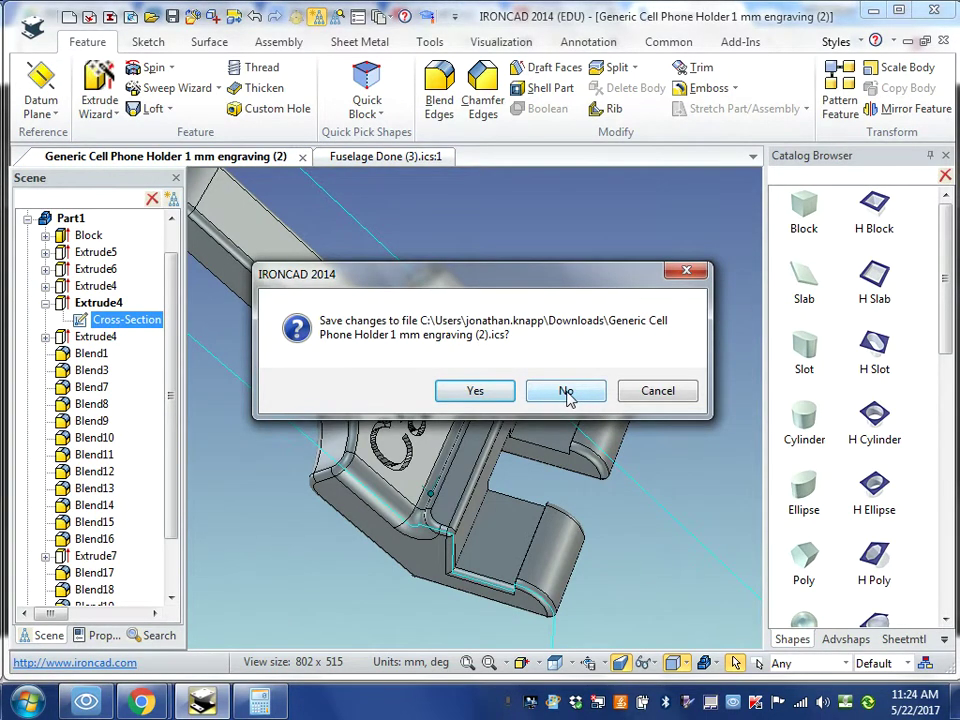
left_click(567, 396)
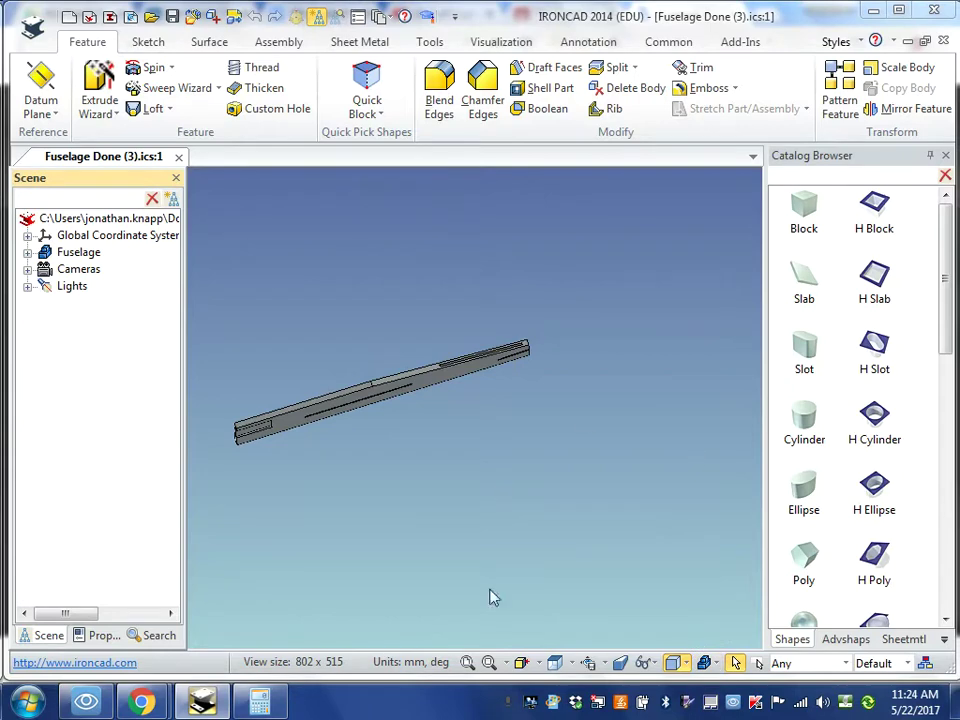
Fit the fuselage in view and expand the Fuselage part to review the features it contains
left_click(466, 662)
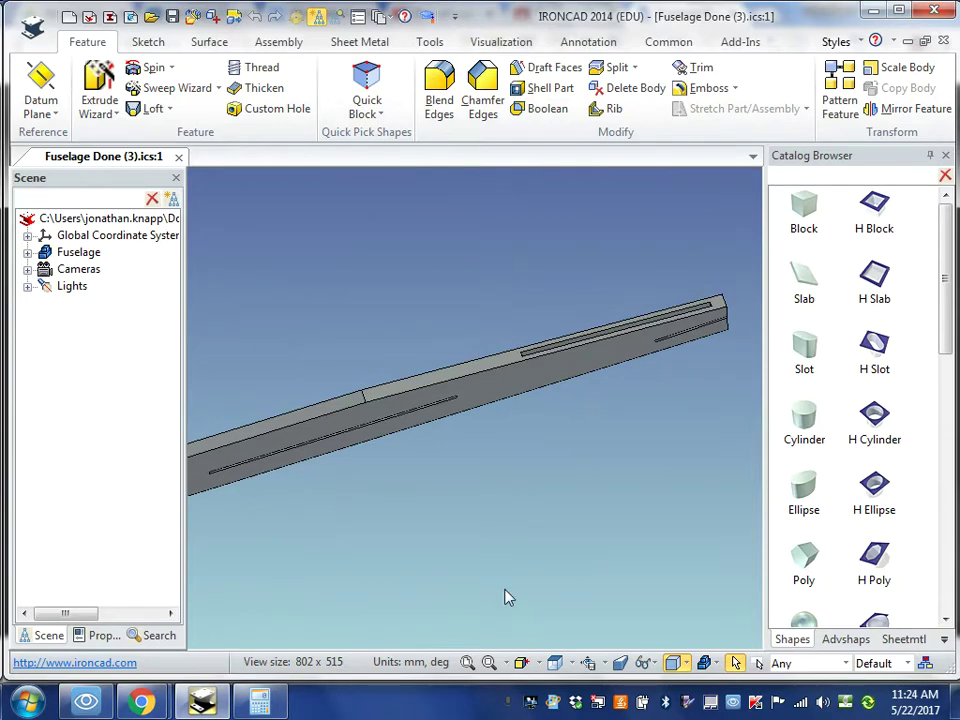
left_click(28, 253)
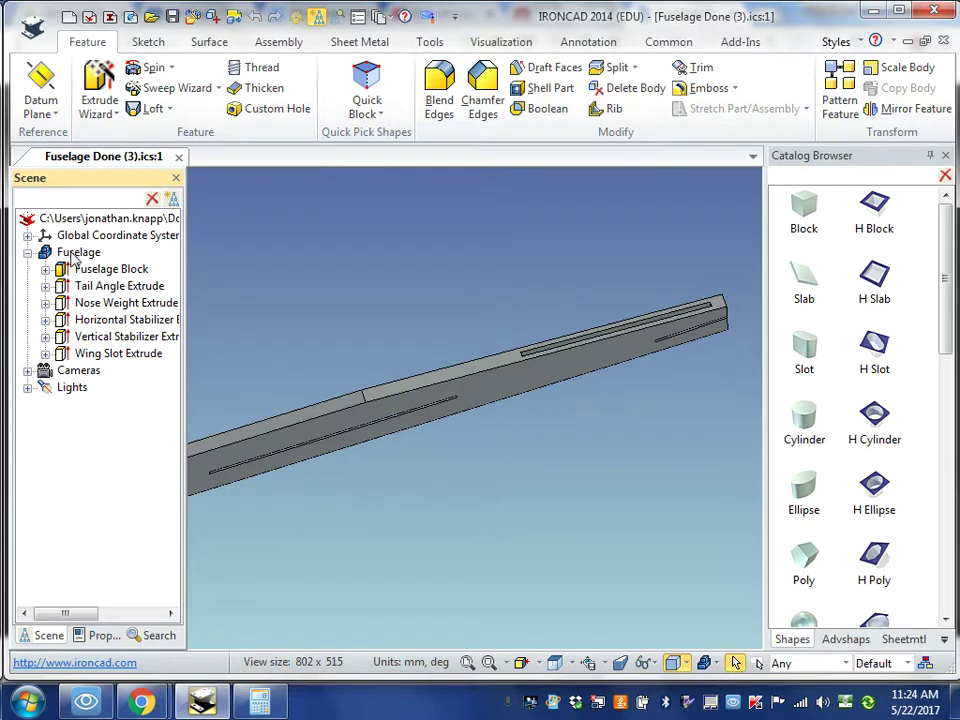
right_click(71, 255)
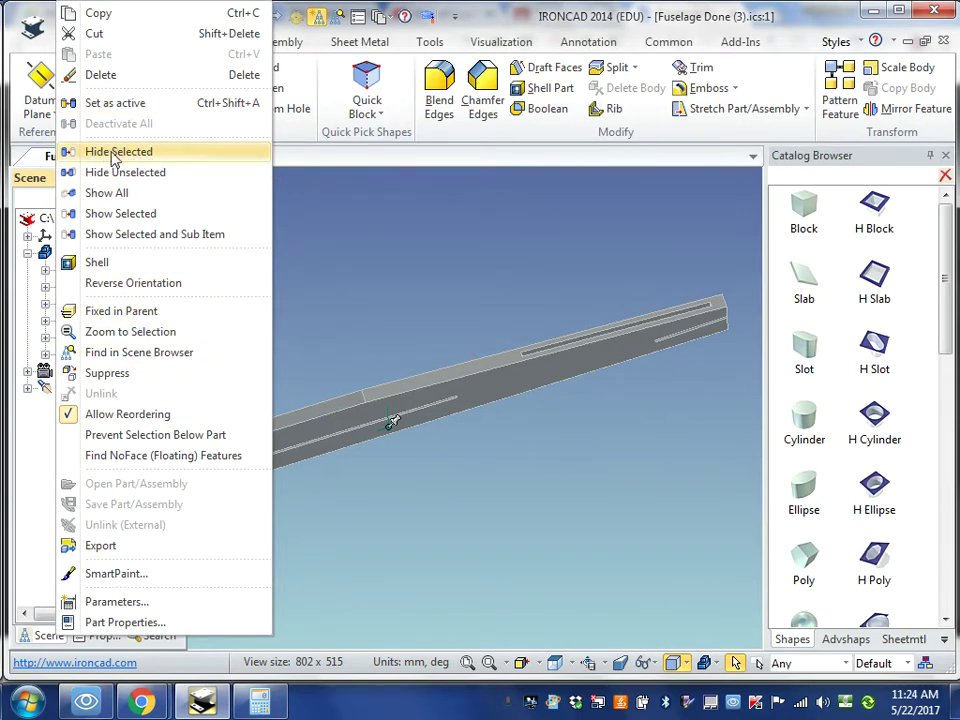
left_click(576, 501)
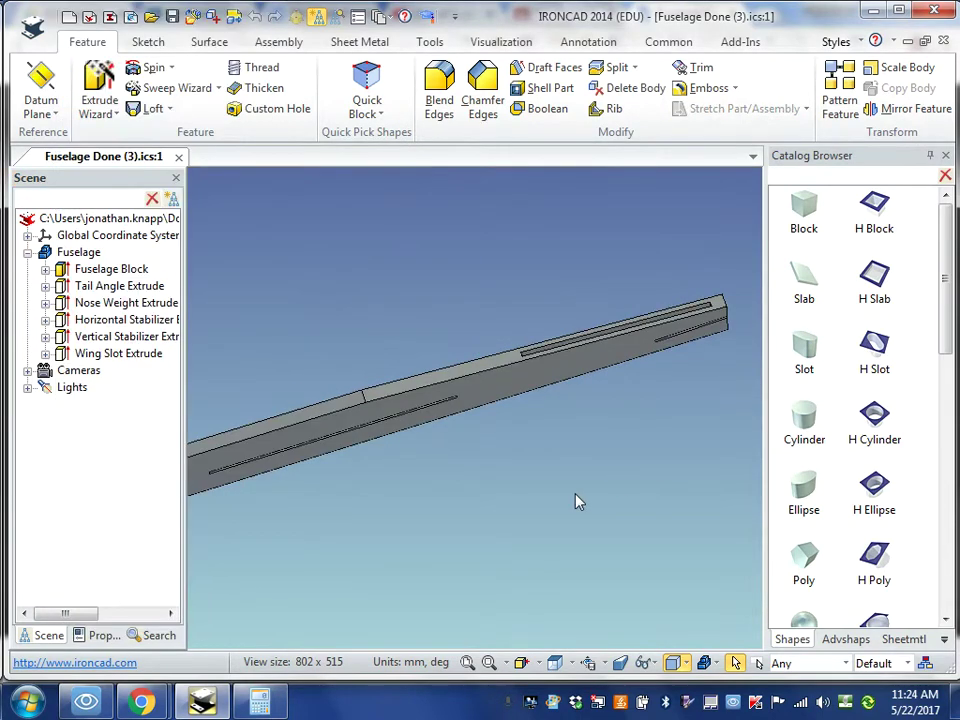
Switch to the back view and place a catalog Block as a new part above the fuselage's tail end
left_click(571, 663)
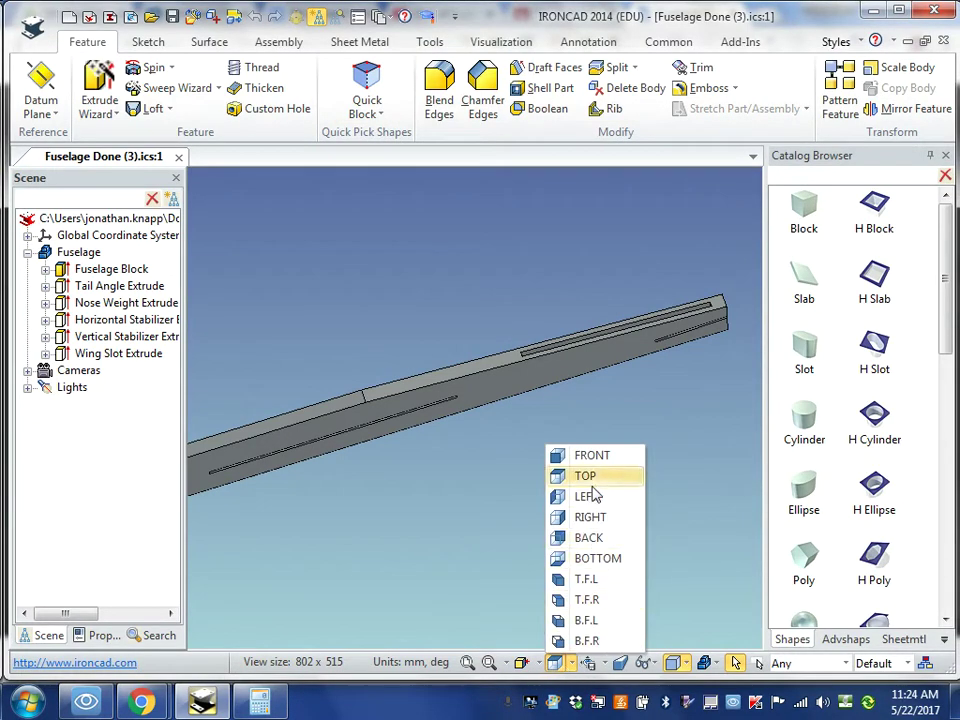
left_click(568, 455)
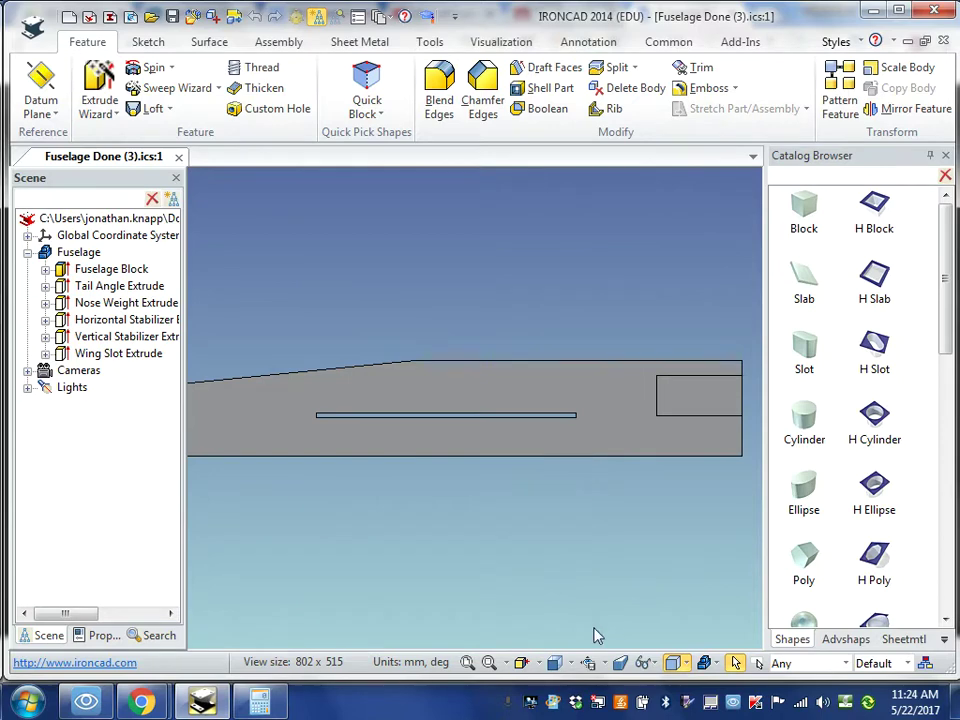
left_click(571, 663)
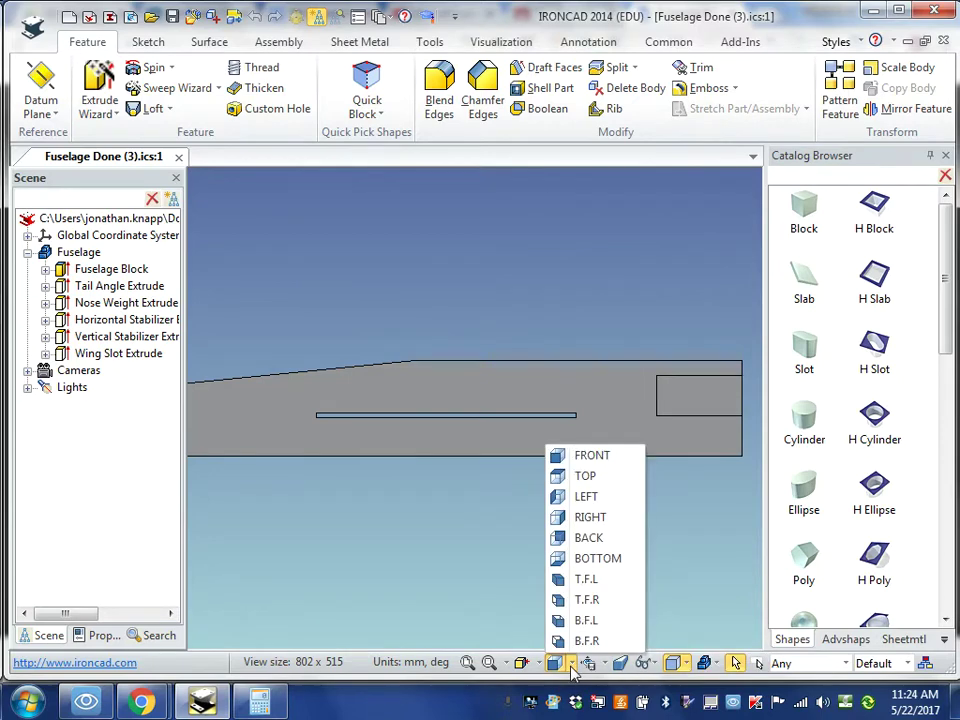
left_click(580, 538)
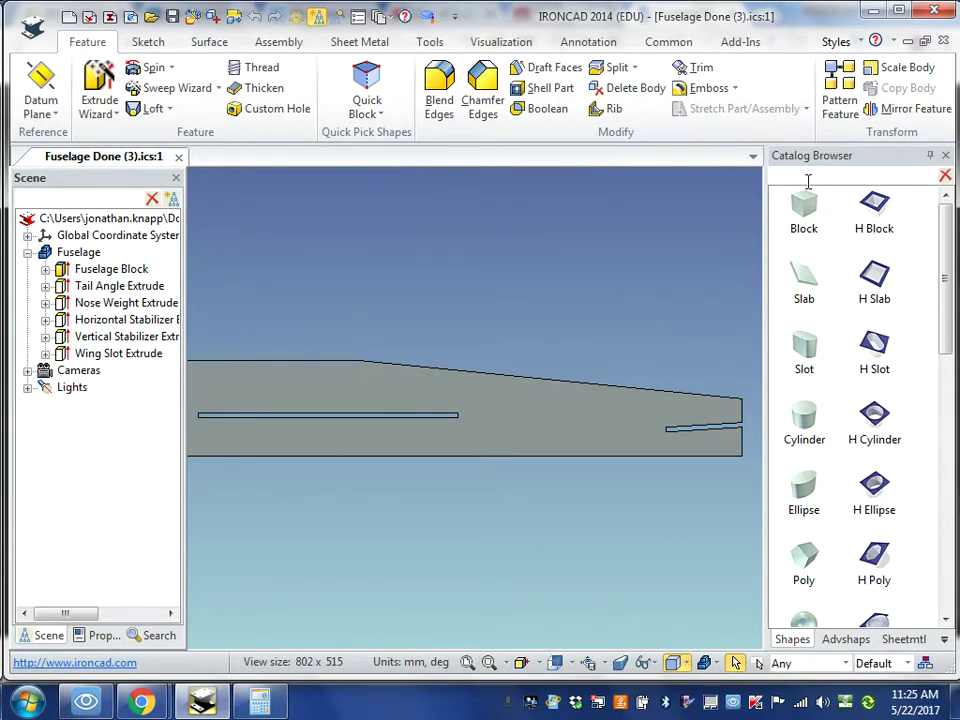
left_click_drag(804, 201, 621, 253)
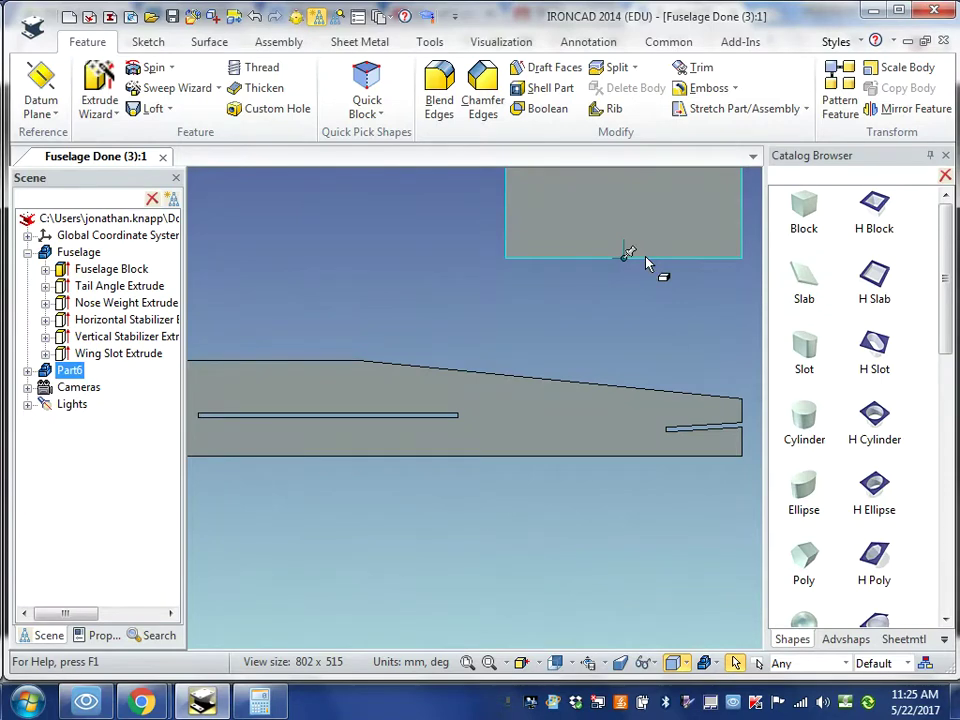
Hide the Fuselage part and fit the new block in view
right_click(76, 255)
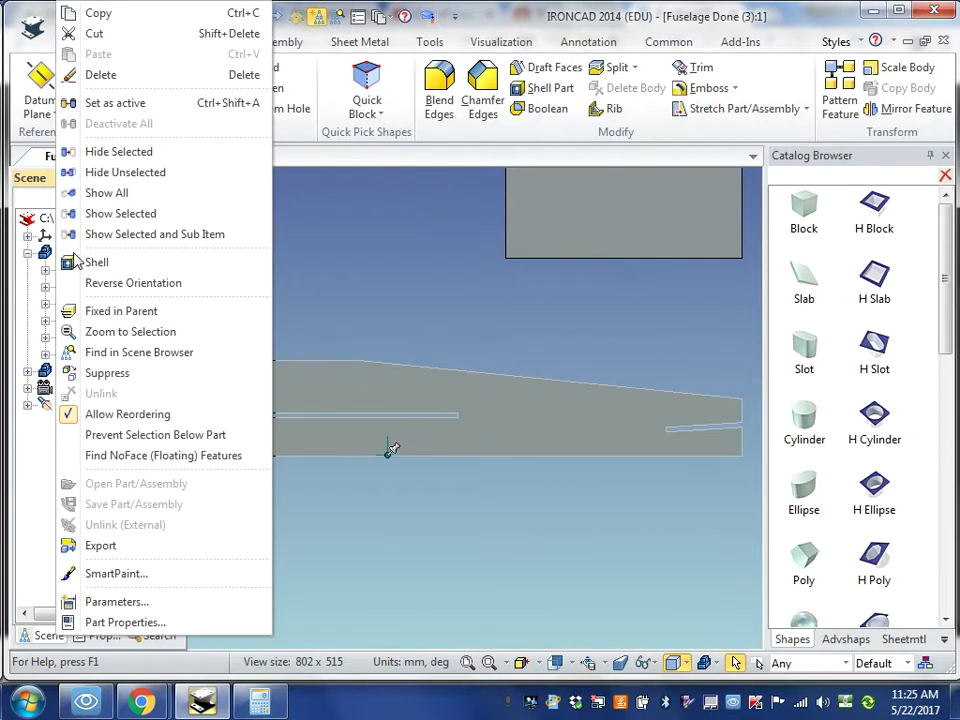
left_click(104, 153)
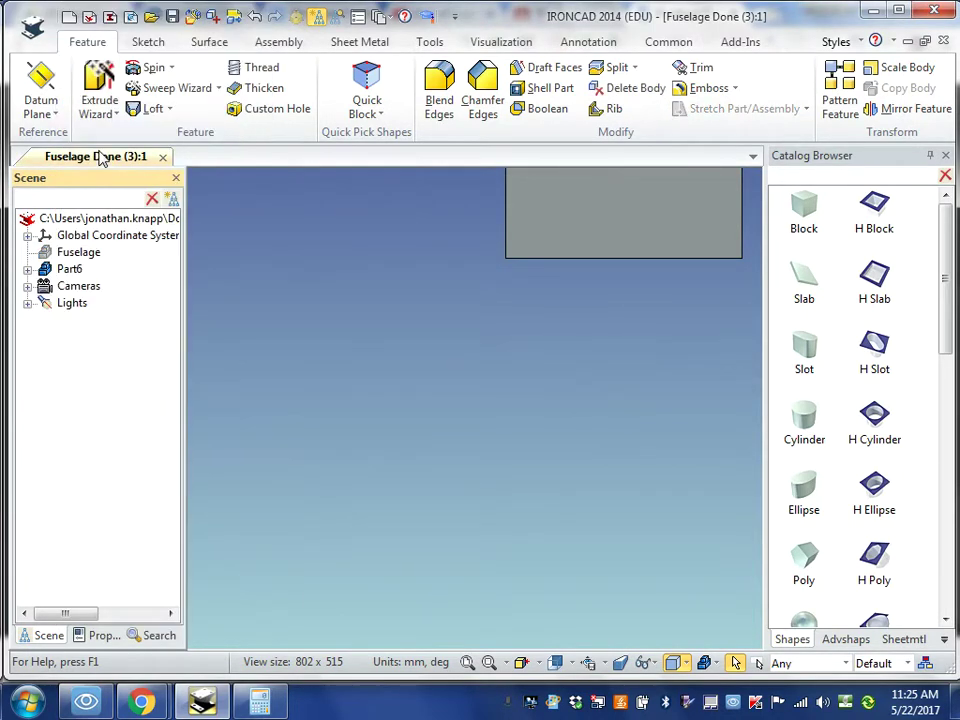
left_click(467, 662)
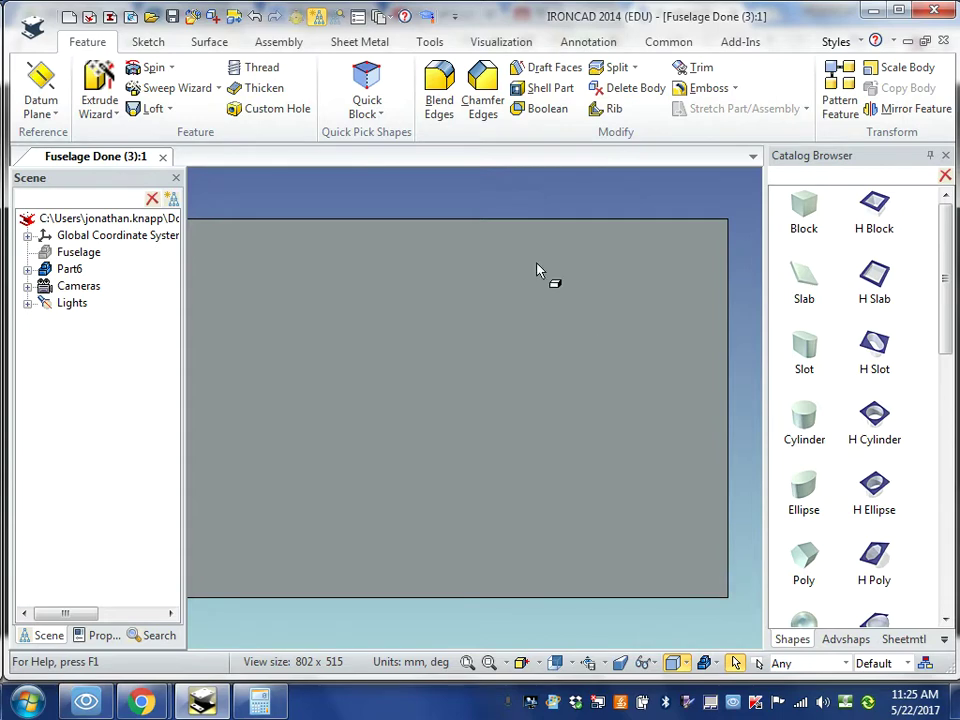
Set the block's sizebox to length 25 mm, width 1 mm and height 33 mm
left_click(437, 380)
right_click(437, 378)
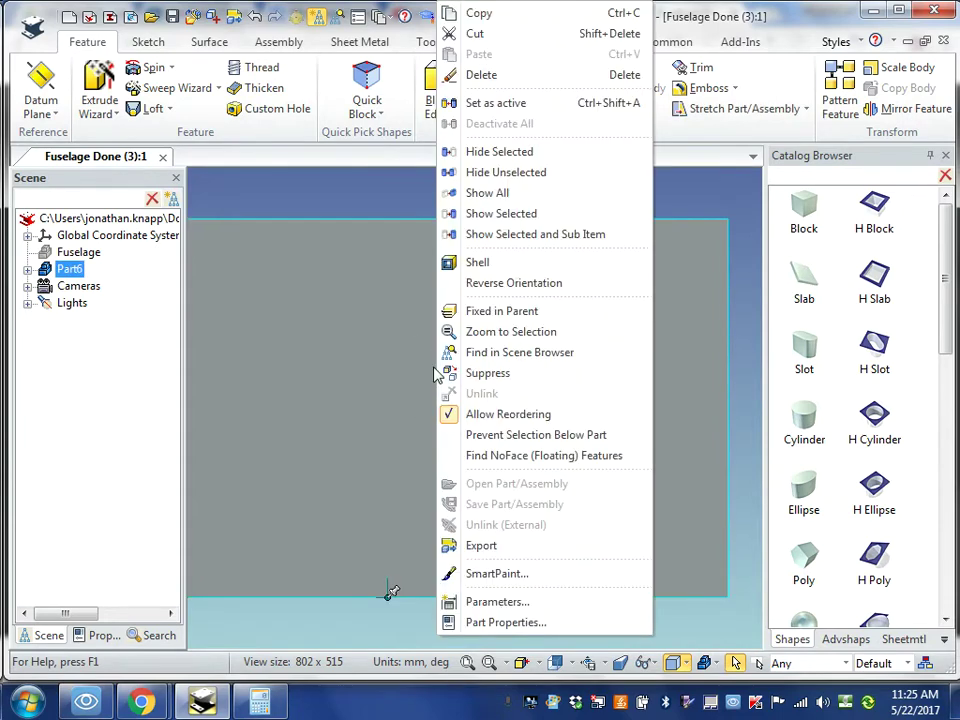
key("Escape")
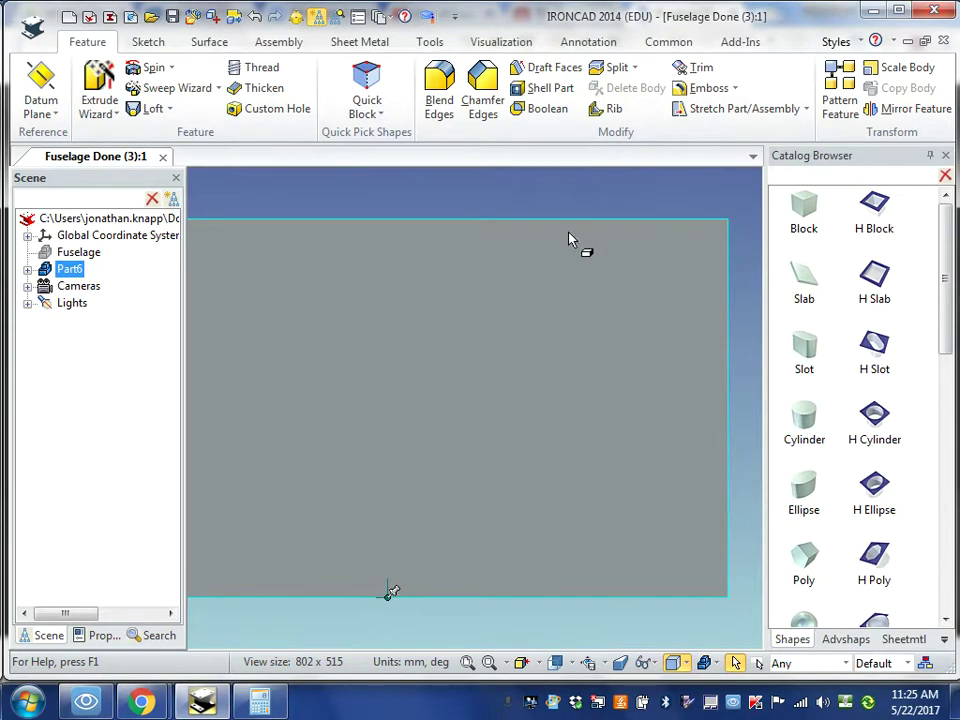
left_click(485, 299)
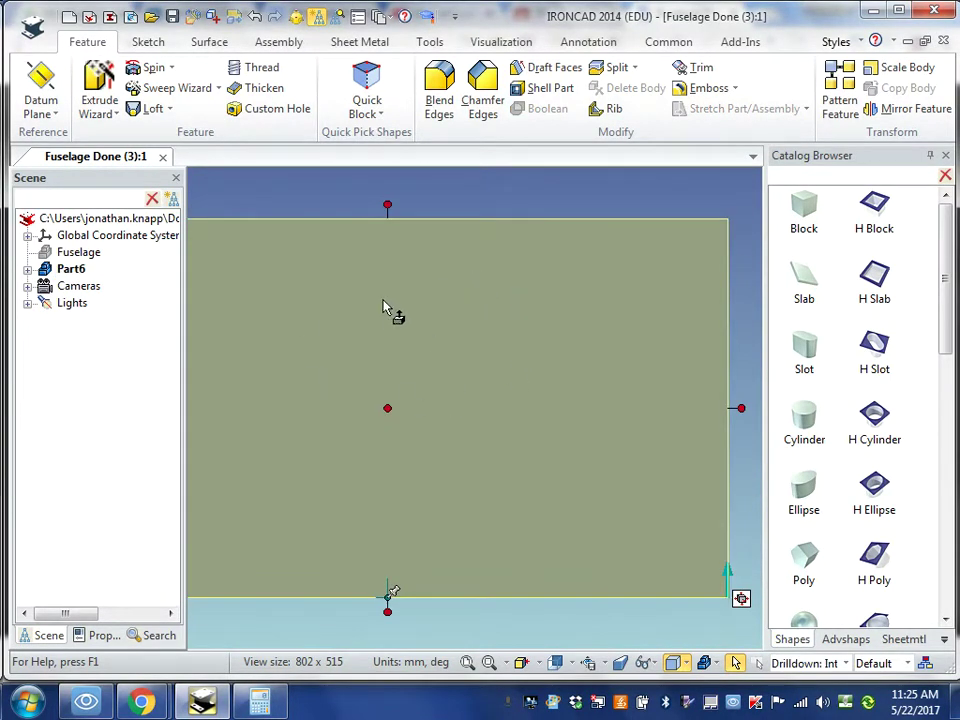
right_click(388, 205)
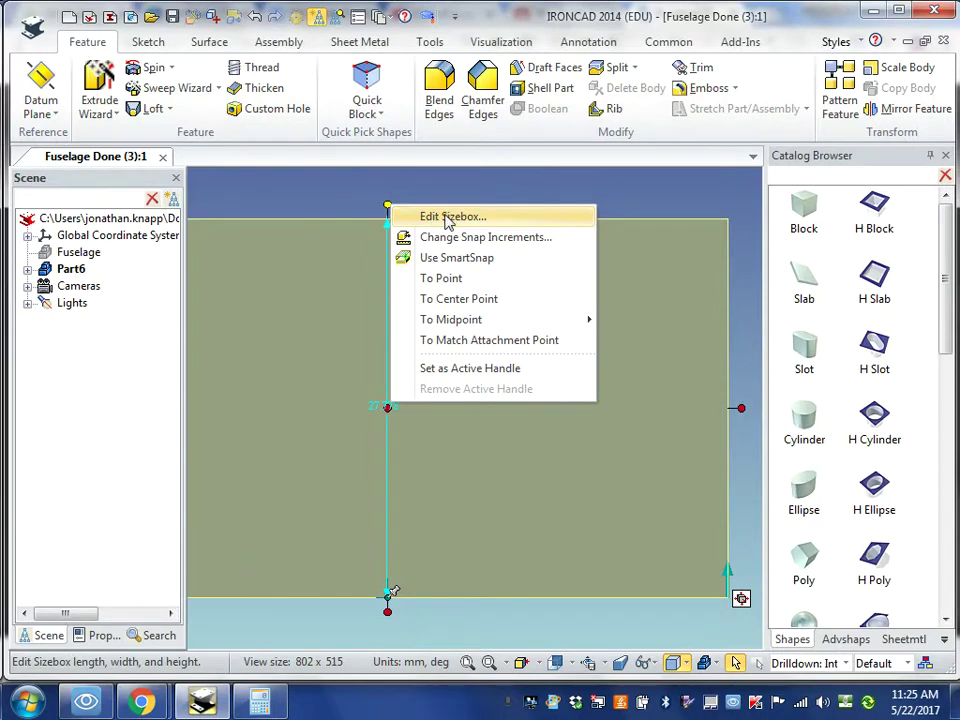
left_click(436, 216)
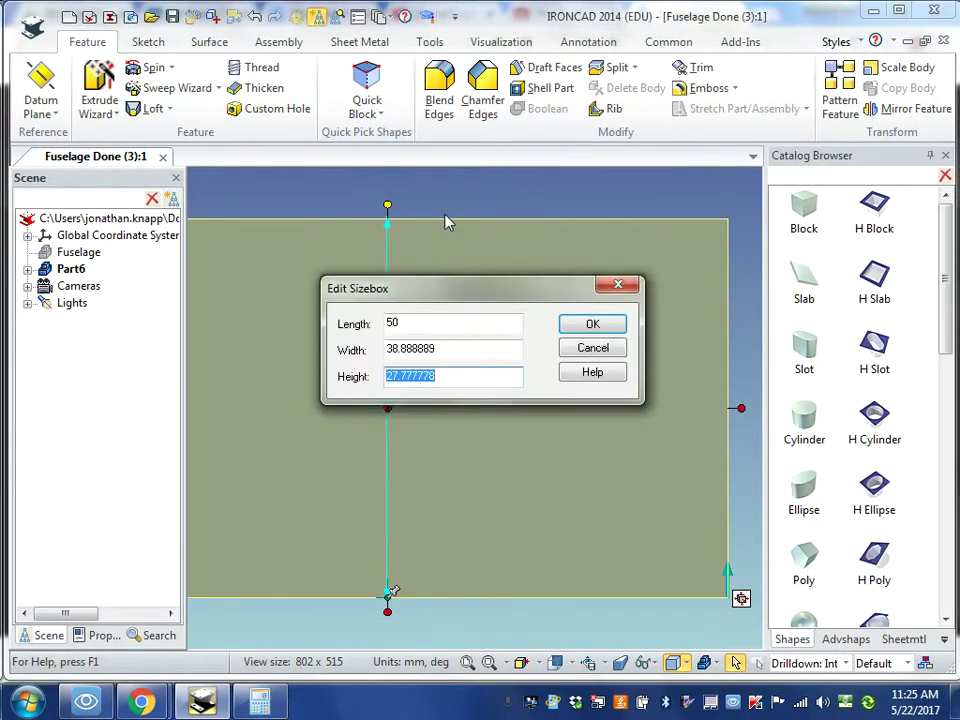
left_click(410, 323)
left_click_drag(410, 323, 365, 324)
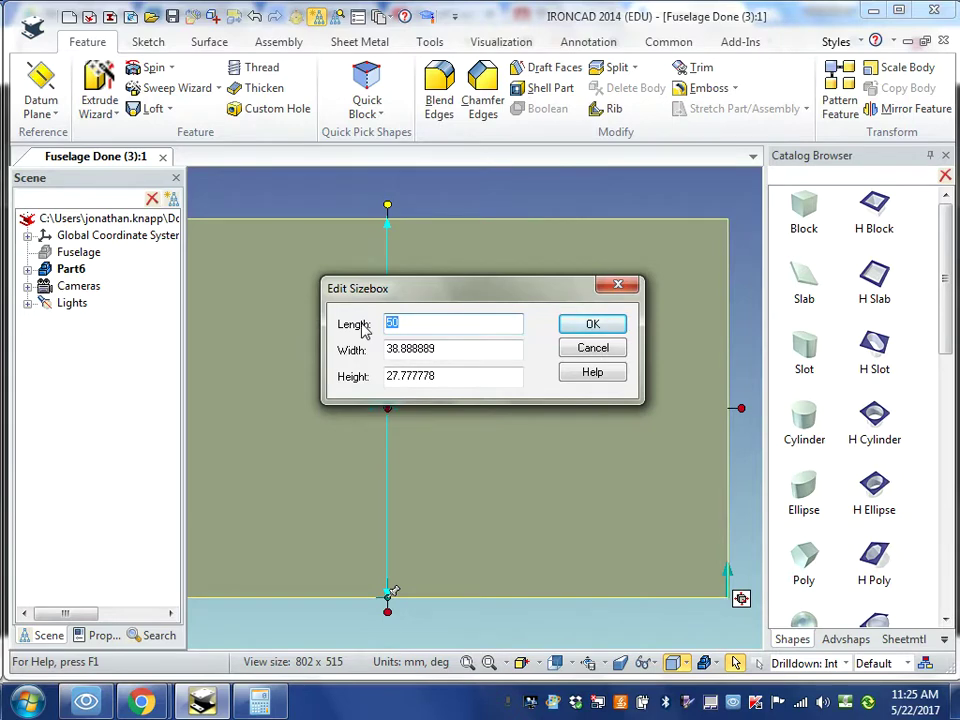
type("25")
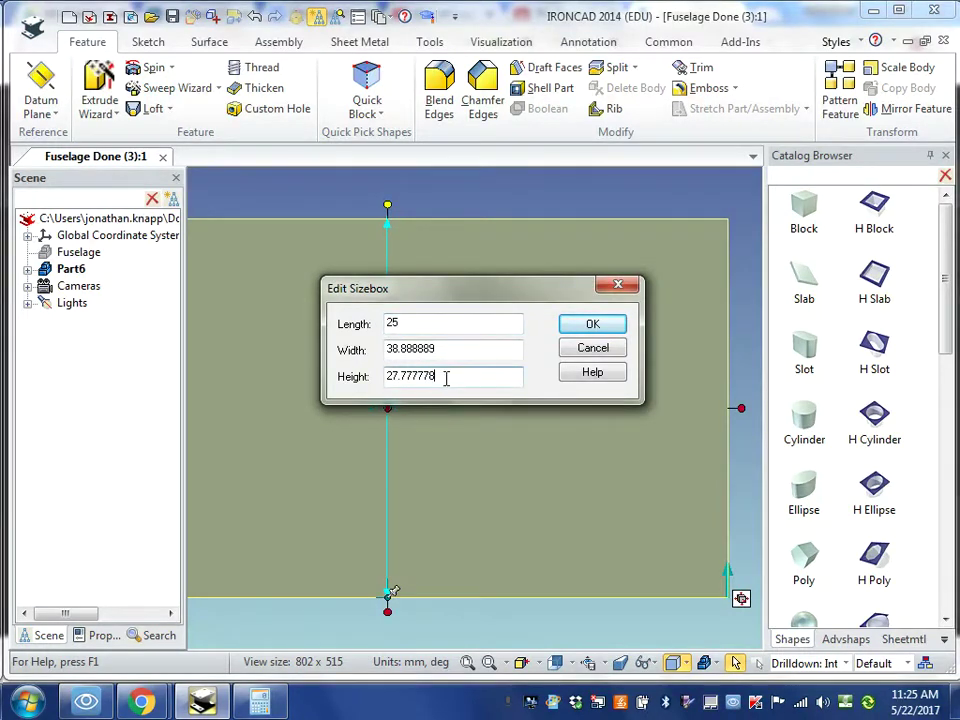
left_click_drag(456, 377, 349, 379)
type("33")
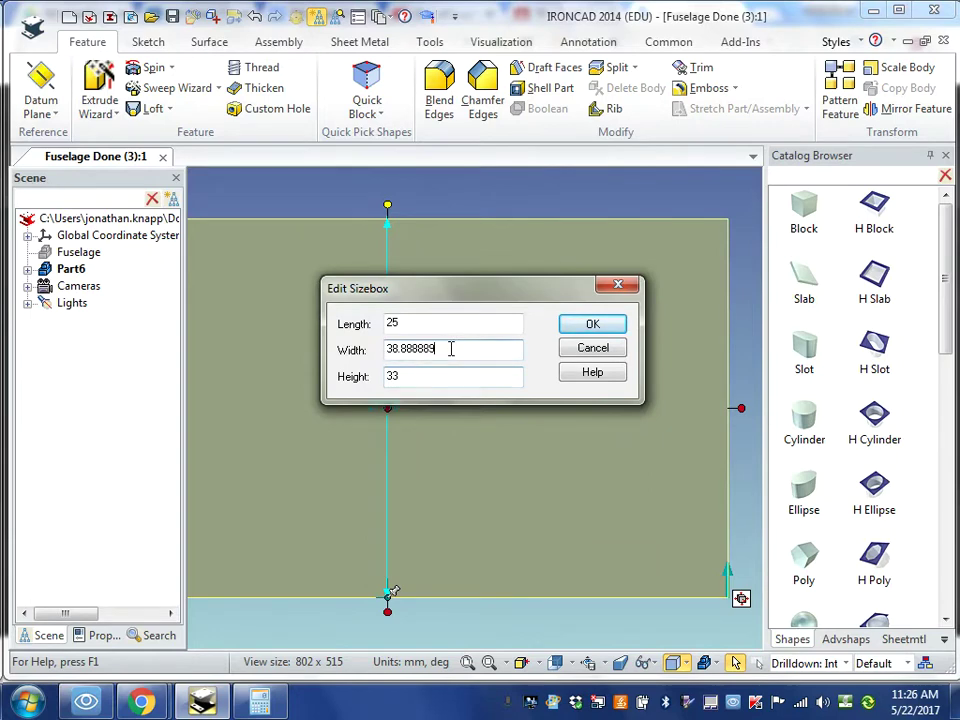
left_click_drag(450, 348, 352, 368)
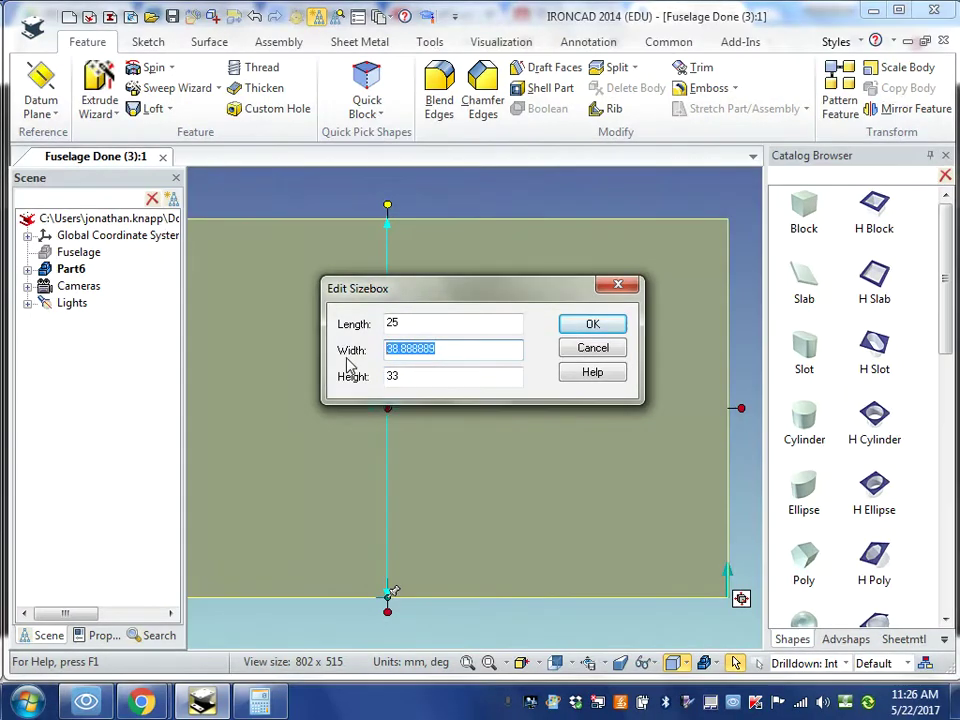
type("1")
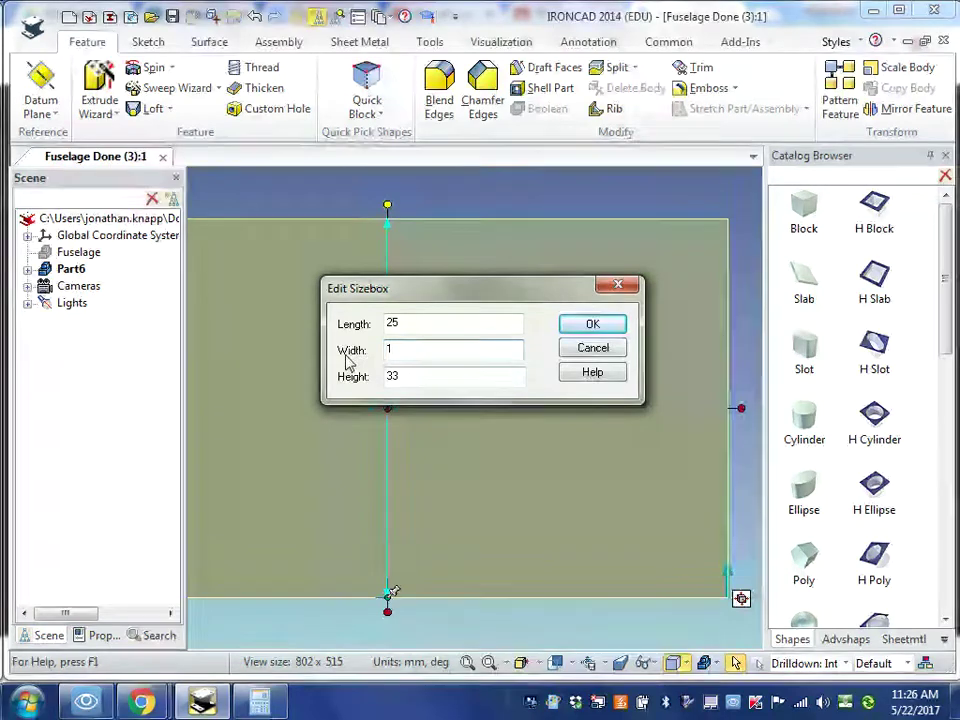
left_click(590, 323)
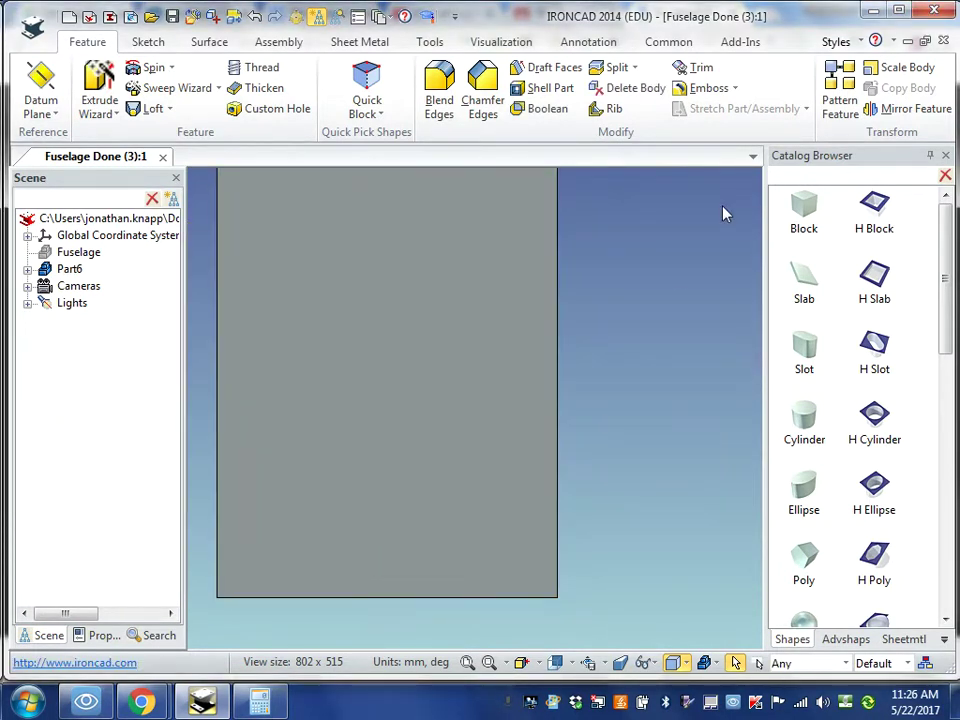
Rename the new block part as Vertical Stabilizer
scroll(595, 542, "up", 2)
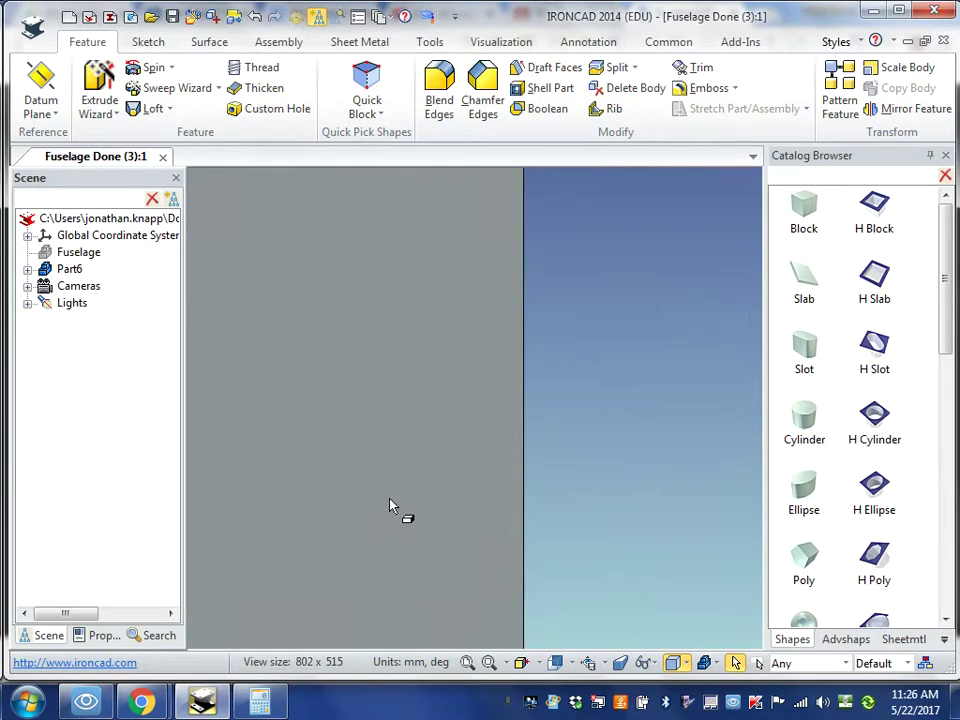
scroll(392, 510, "down", 4)
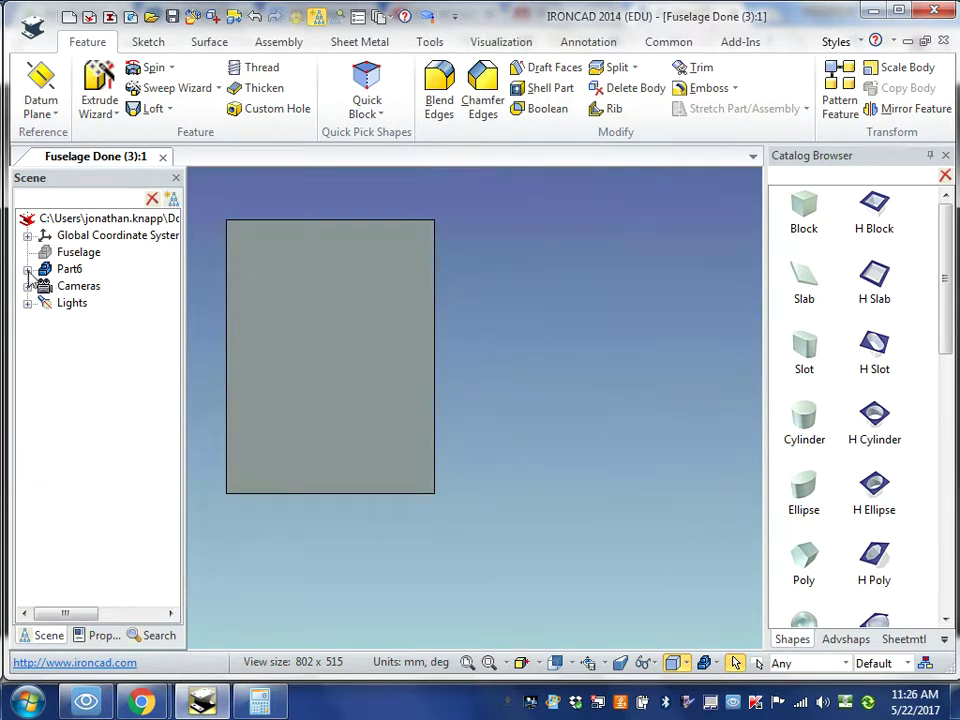
left_click(74, 277)
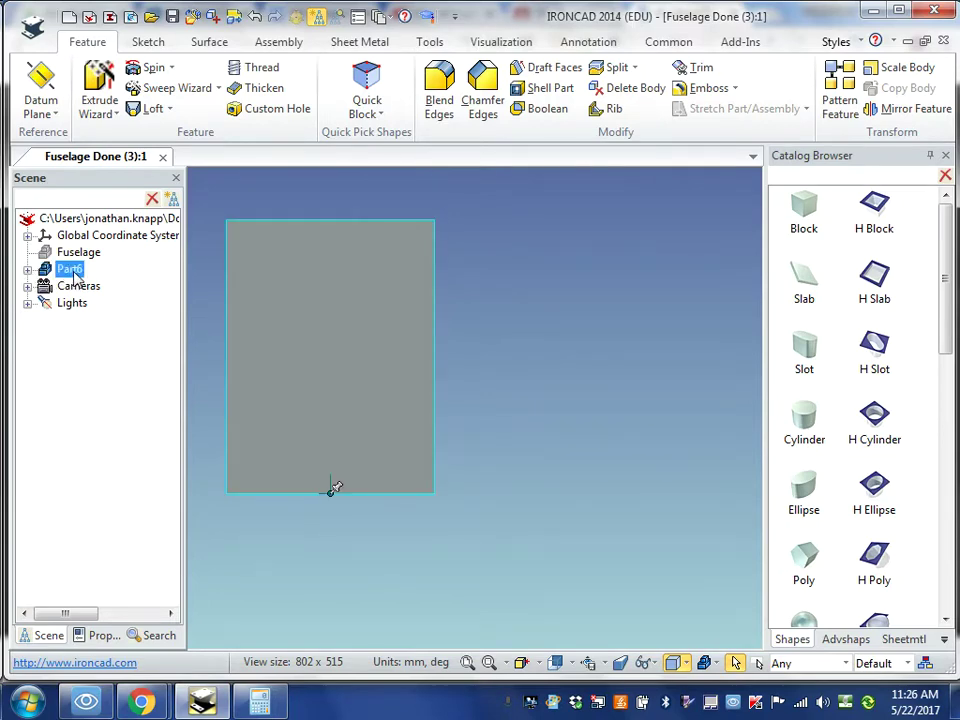
left_click(72, 270)
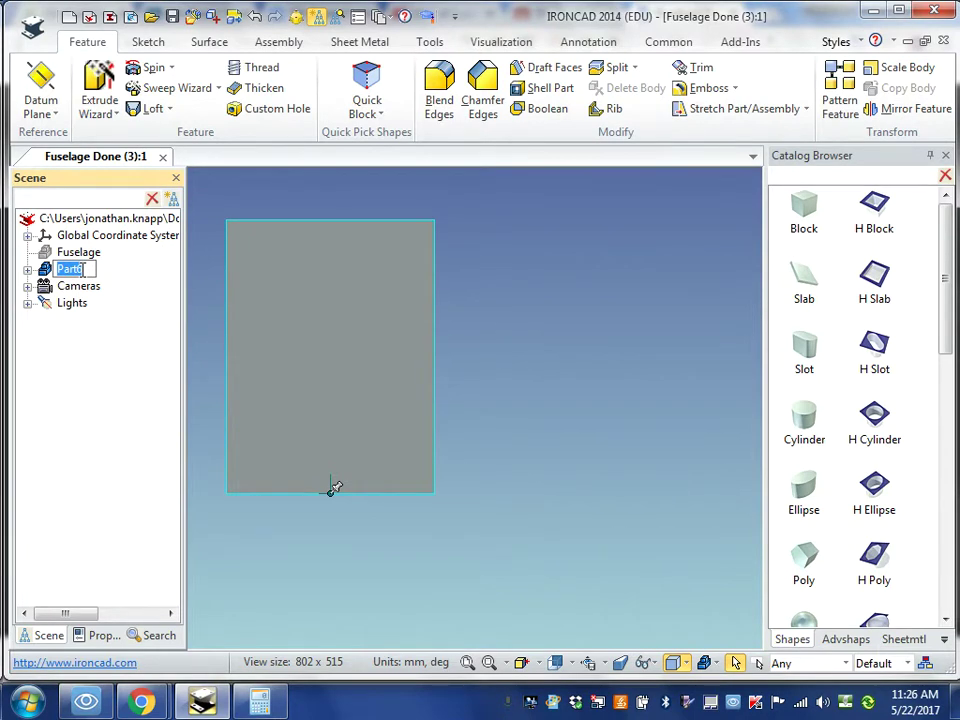
type("Vertical Stabil")
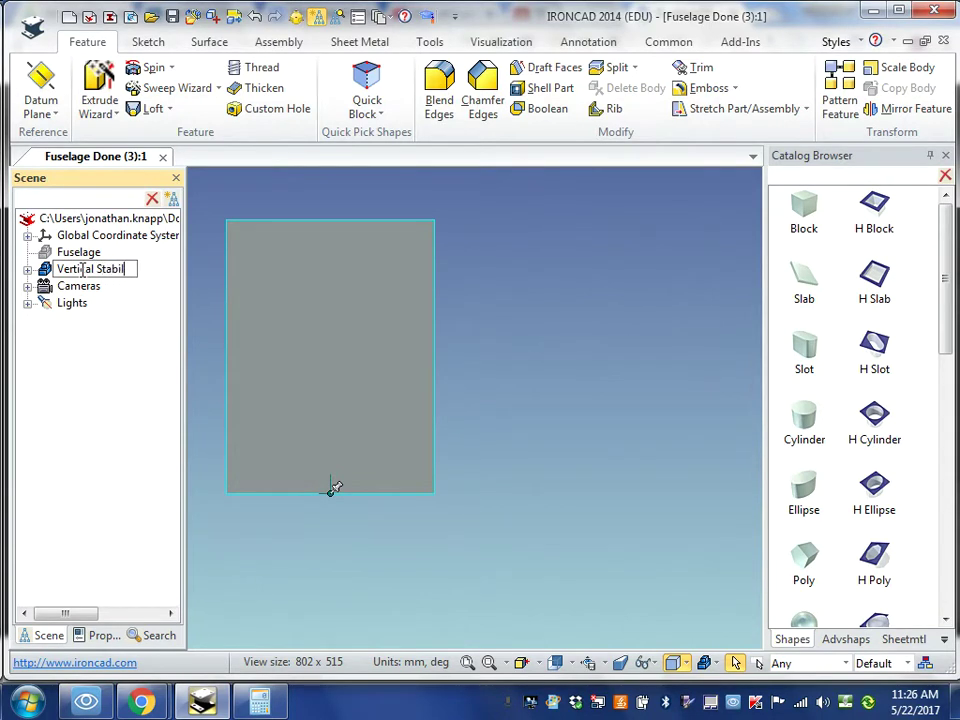
type("izser")
key("Left")
key("Left")
key("BackSpace")
key("Return")
left_click(555, 431)
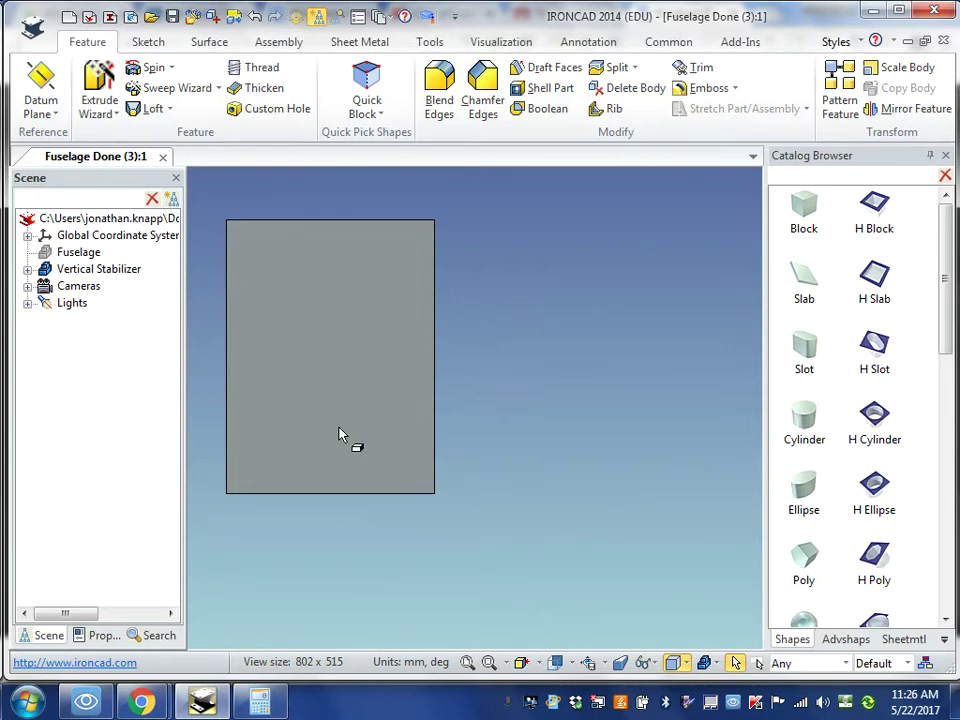
Start an Extrude Wizard sketch at the centre of the stabilizer's broad face, removing material as a solid and keeping the drawing grid unchanged
left_click(114, 116)
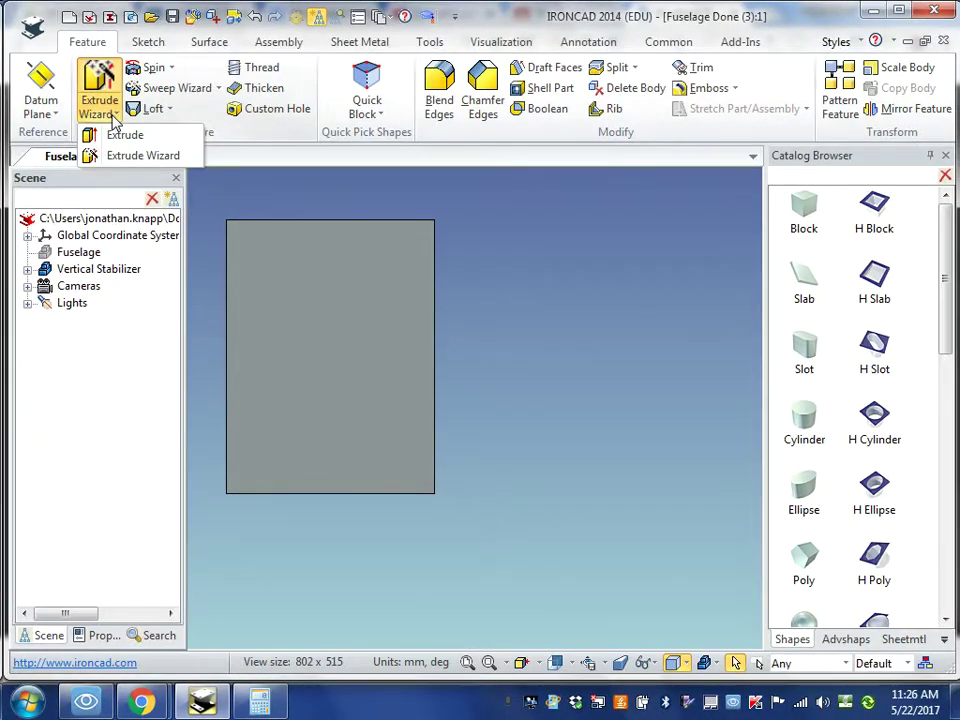
left_click(143, 156)
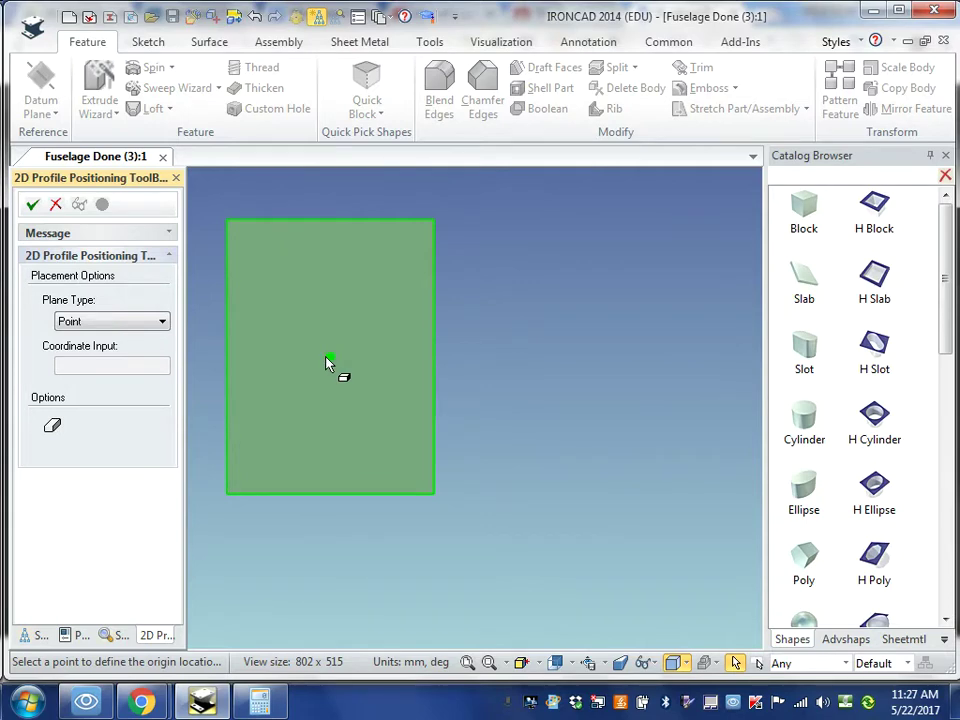
left_click(325, 363)
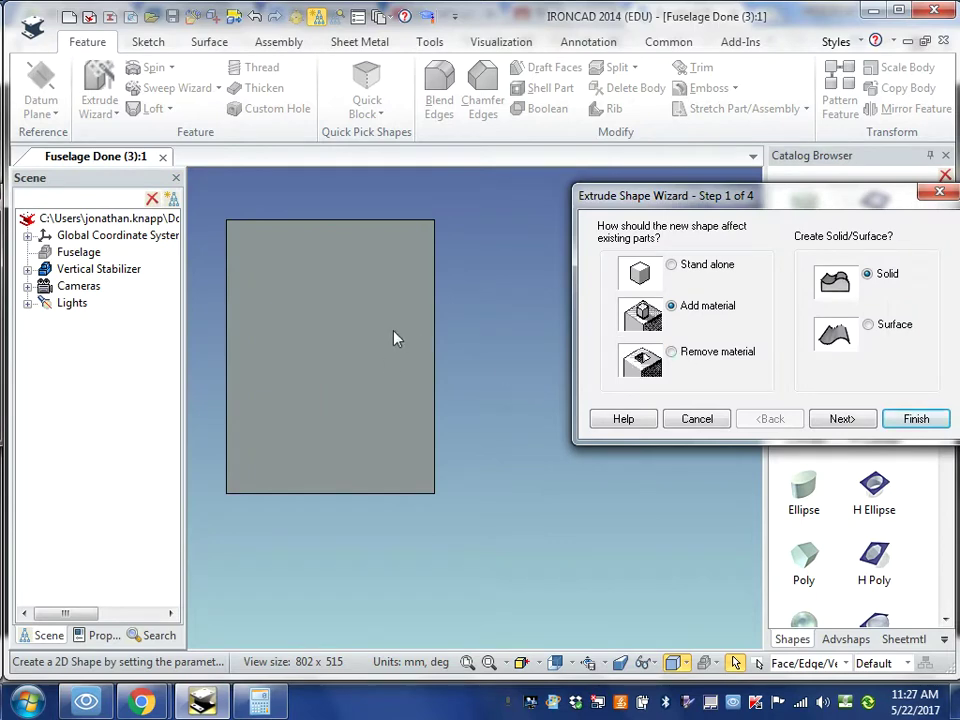
left_click(671, 353)
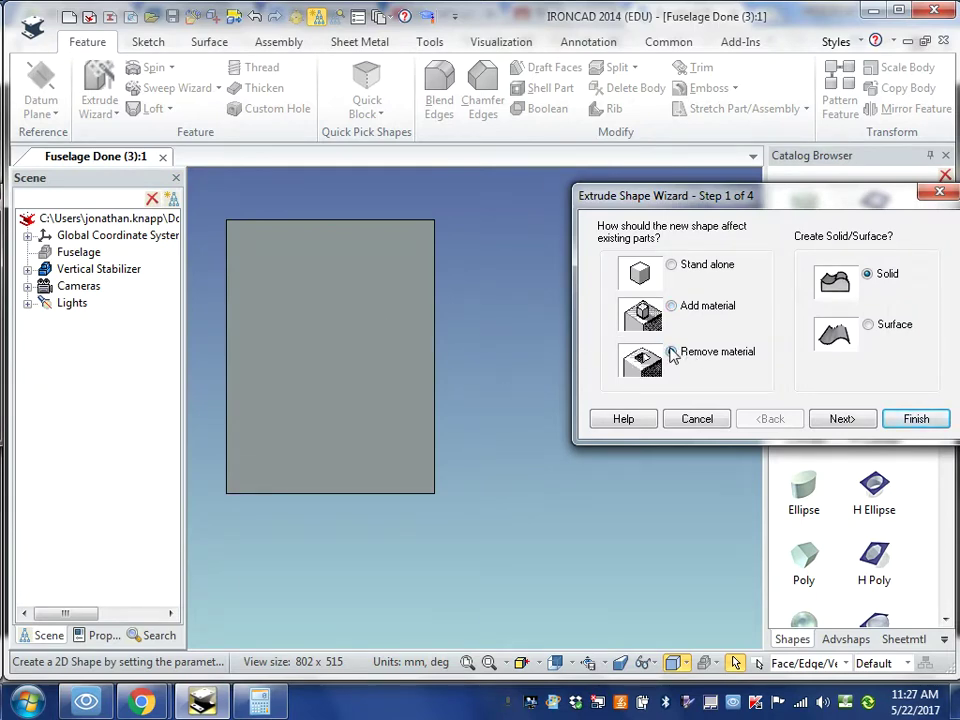
left_click(912, 424)
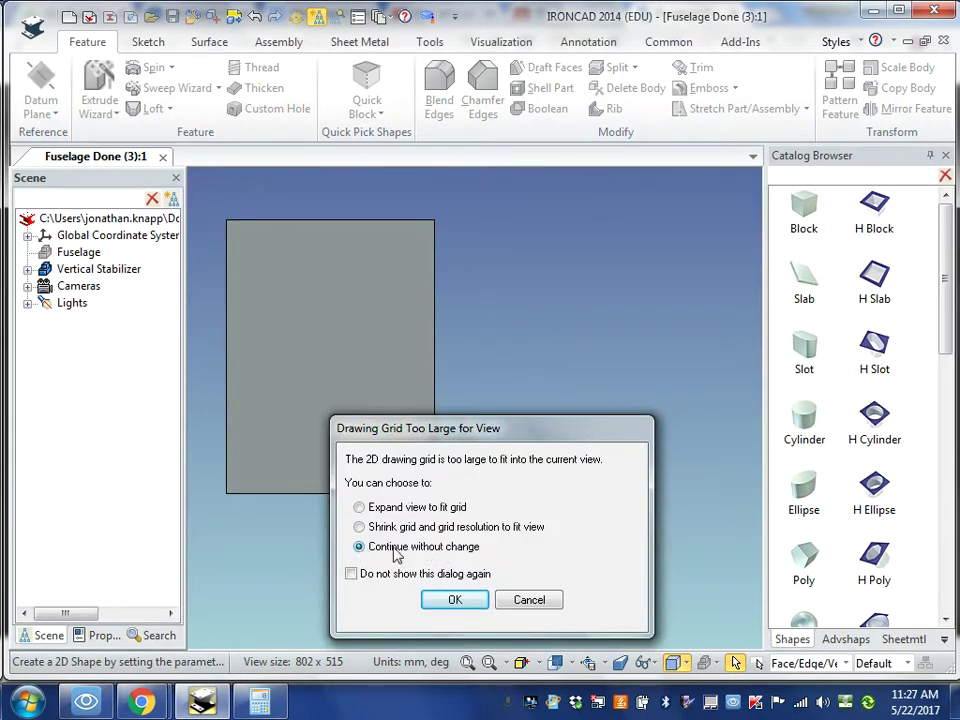
left_click(454, 600)
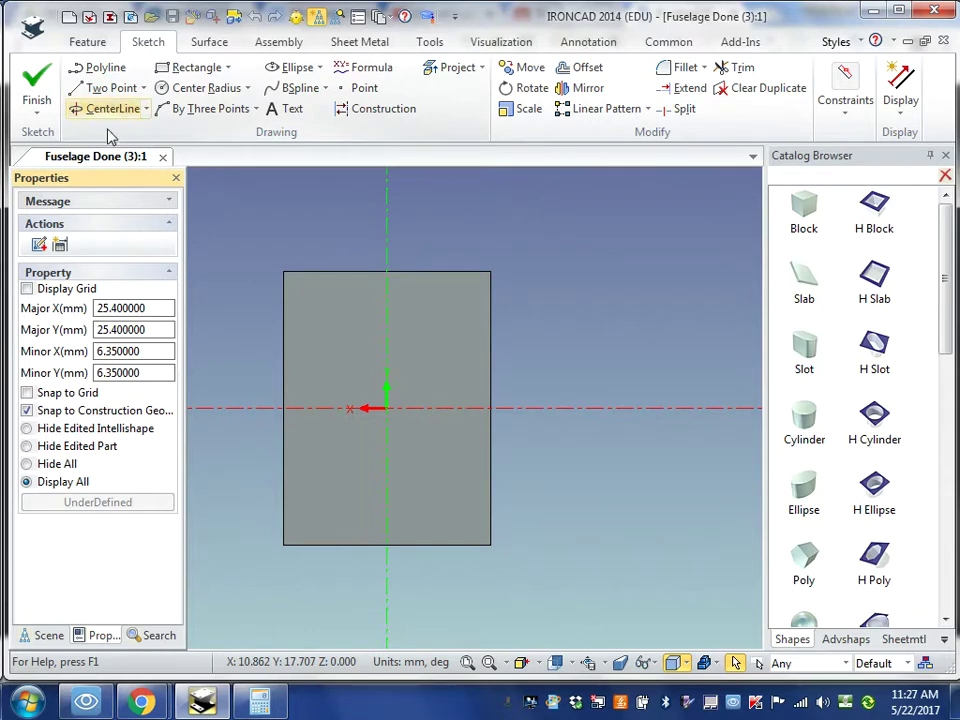
Draw a 10 mm vertical line up the block's right edge from its lower-right corner
left_click(100, 88)
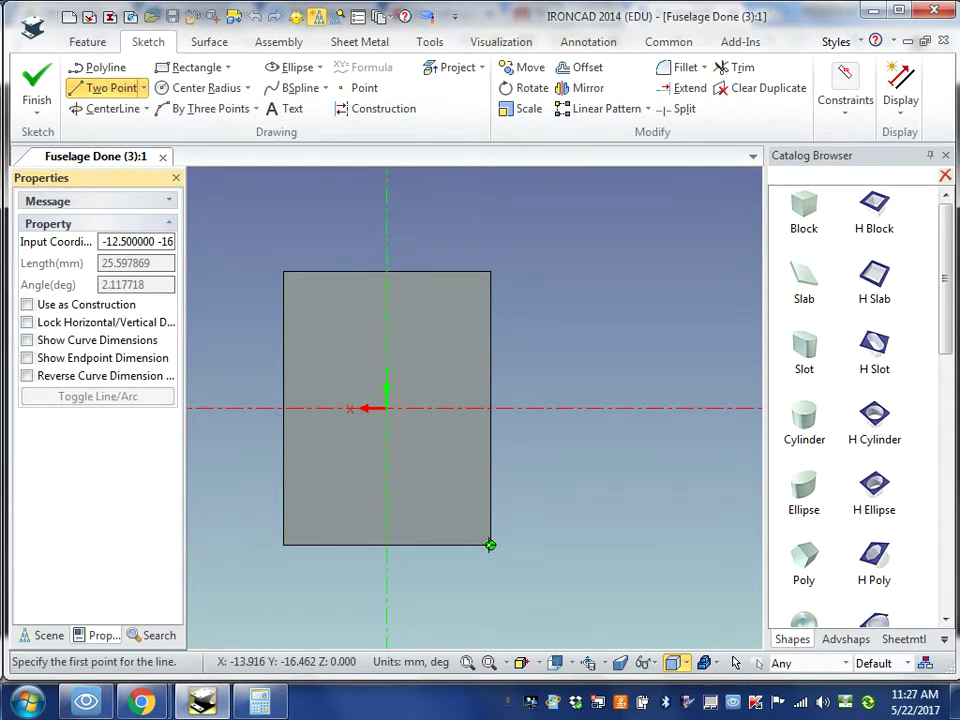
left_click(490, 545)
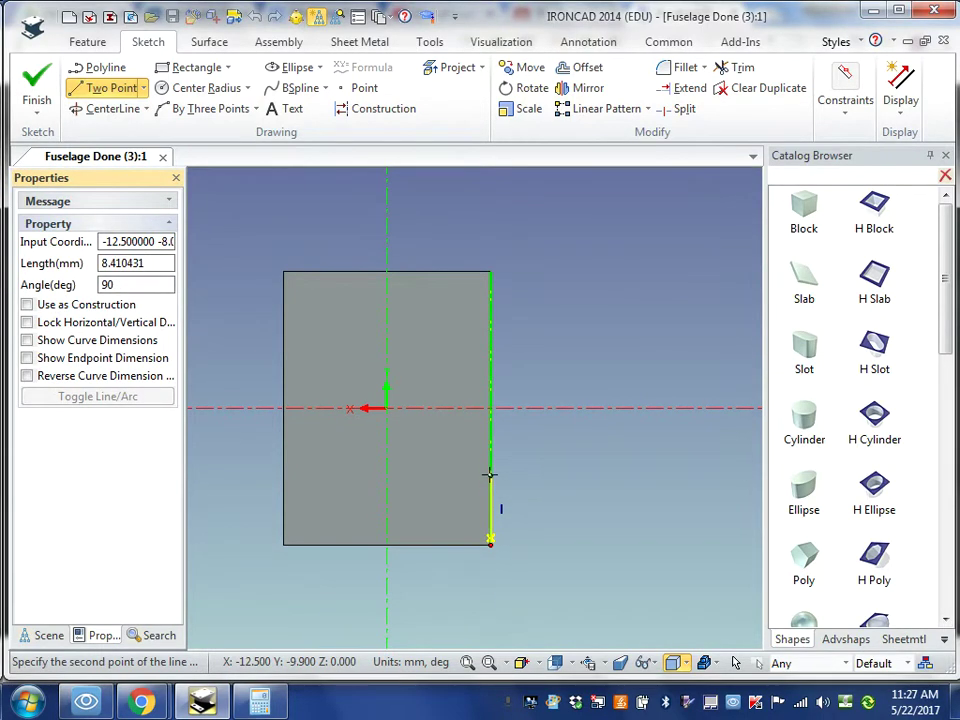
right_click(490, 475)
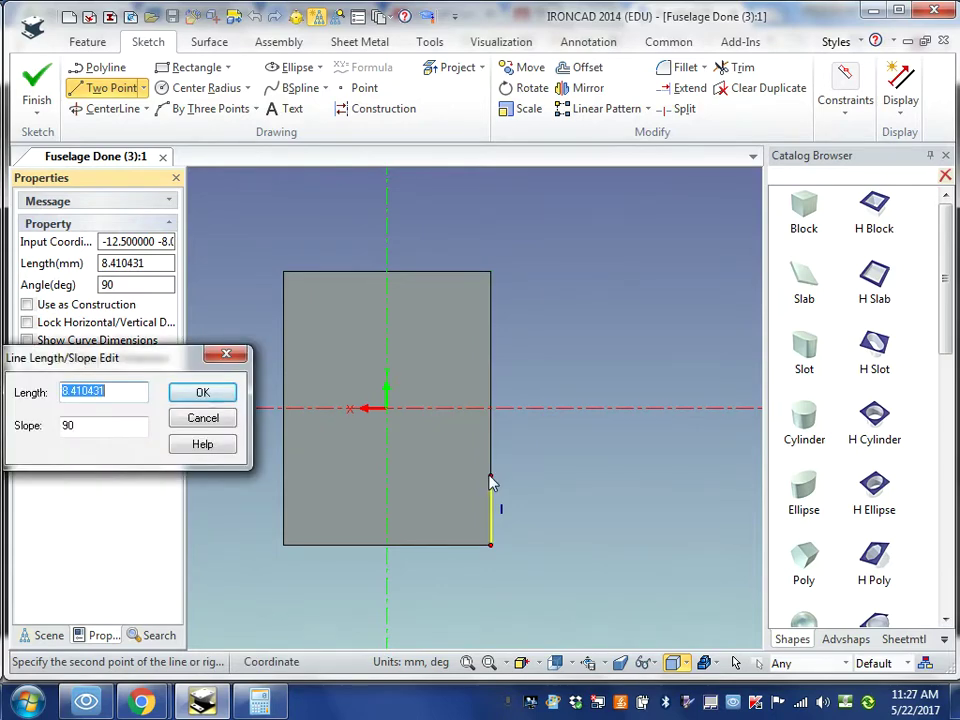
type("10")
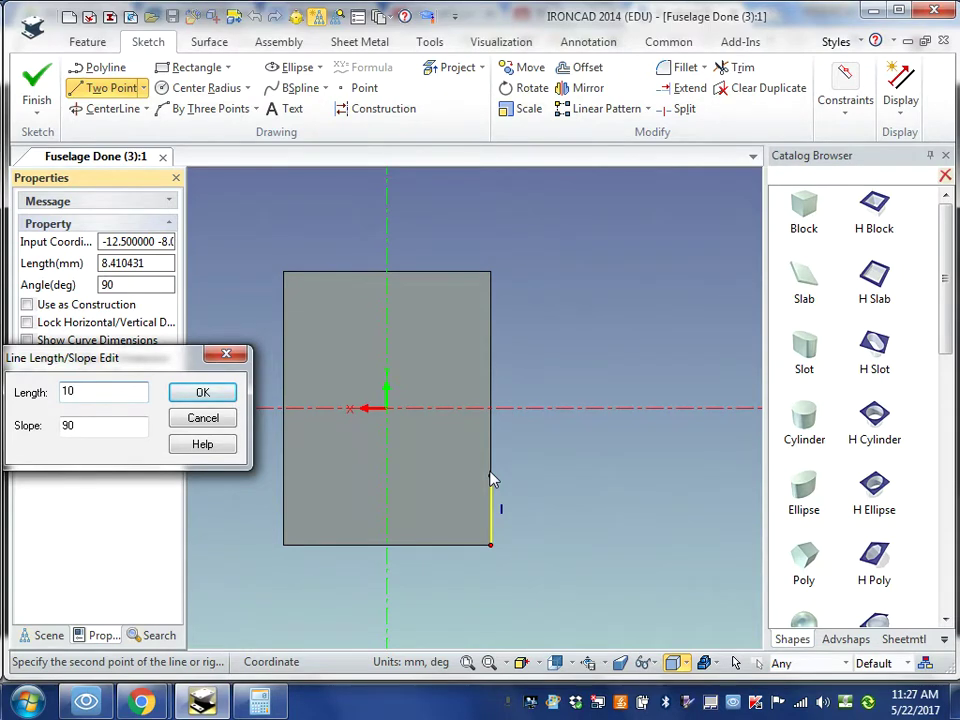
left_click(201, 395)
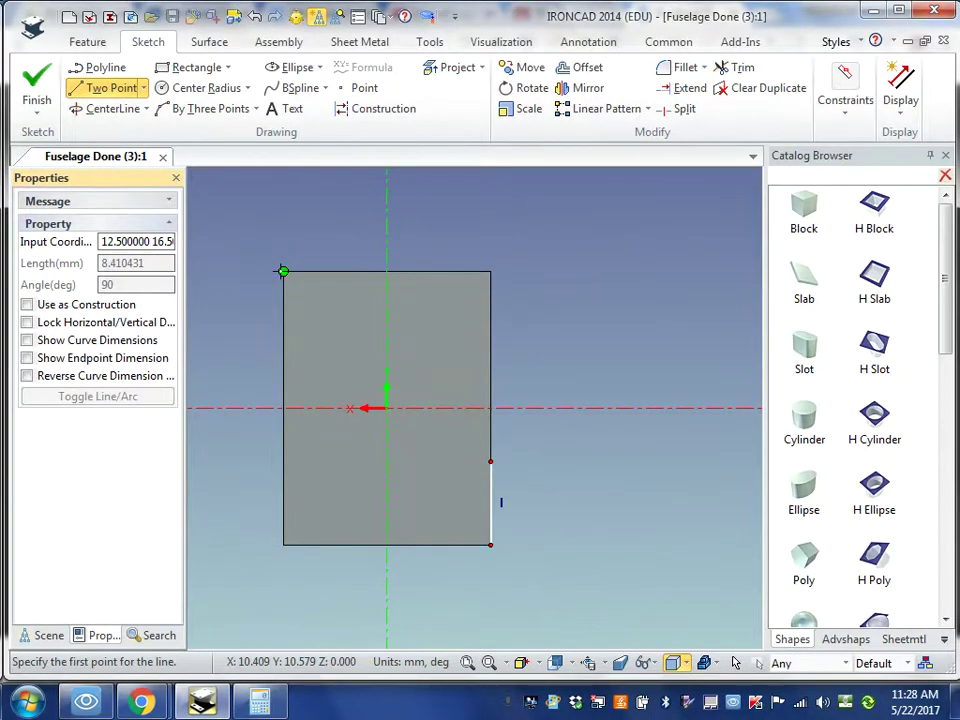
Draw a 15 mm line along the top edge from the upper-left corner and join its free end to the right-edge line's upper end
left_click(283, 271)
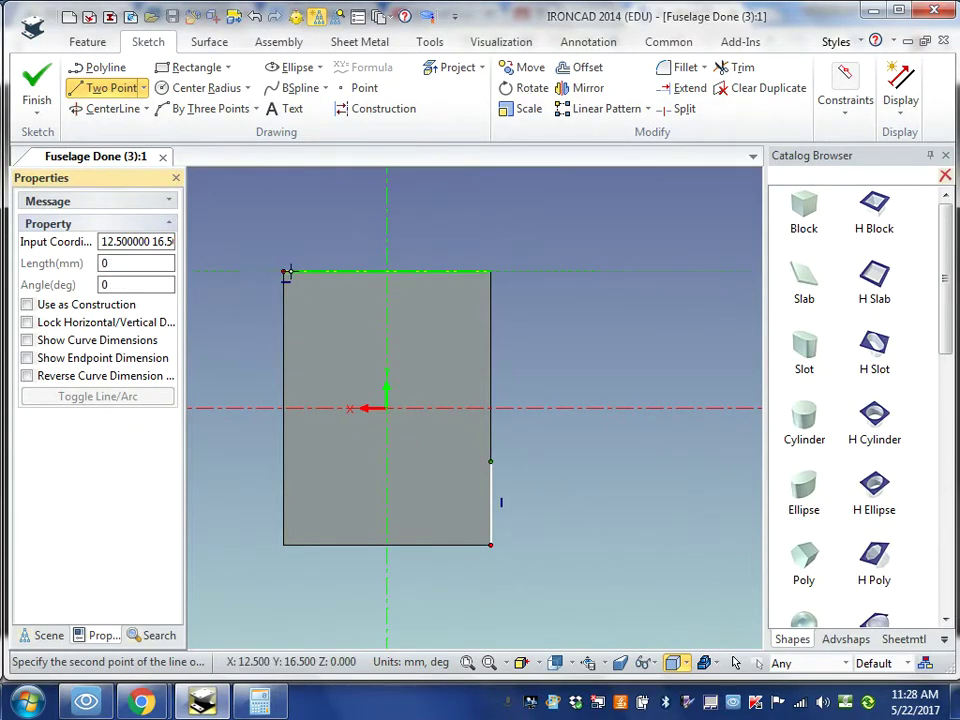
right_click(362, 271)
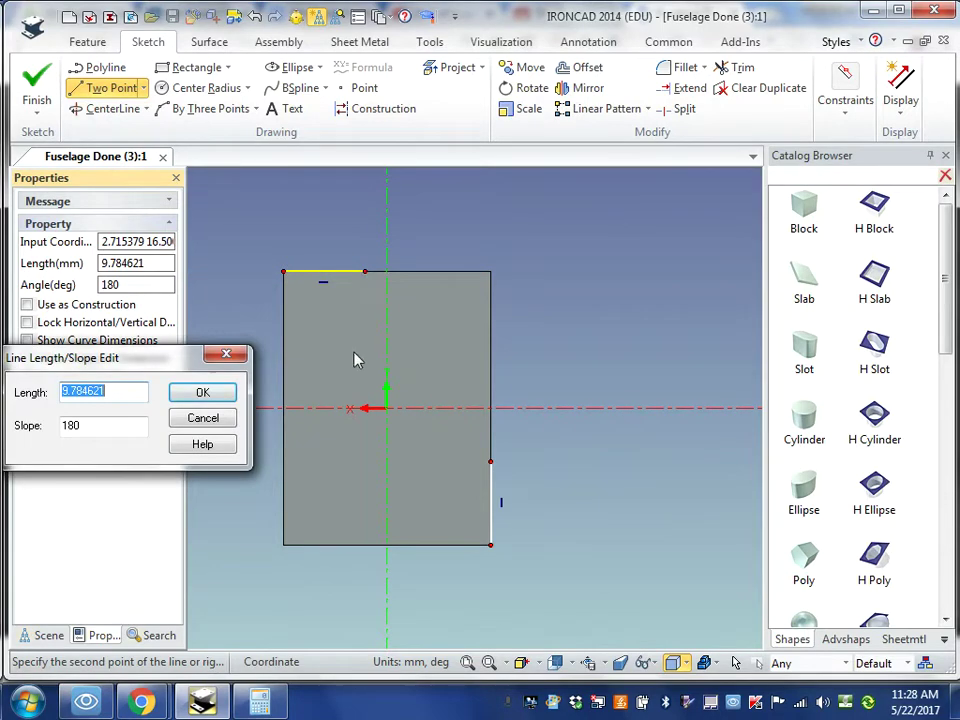
type("15")
left_click(202, 393)
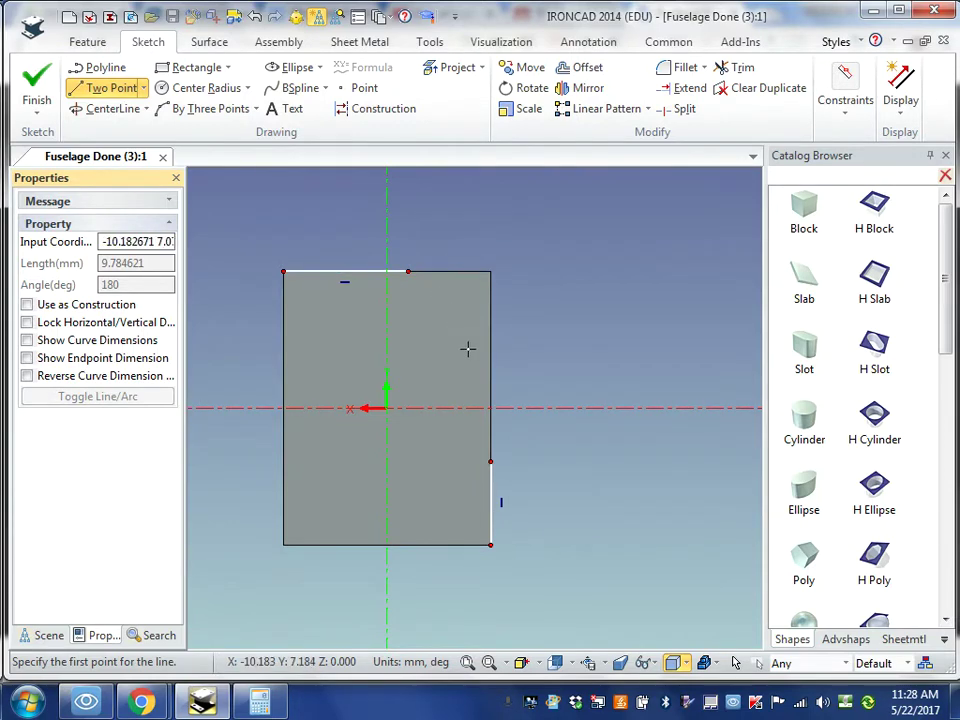
left_click(407, 270)
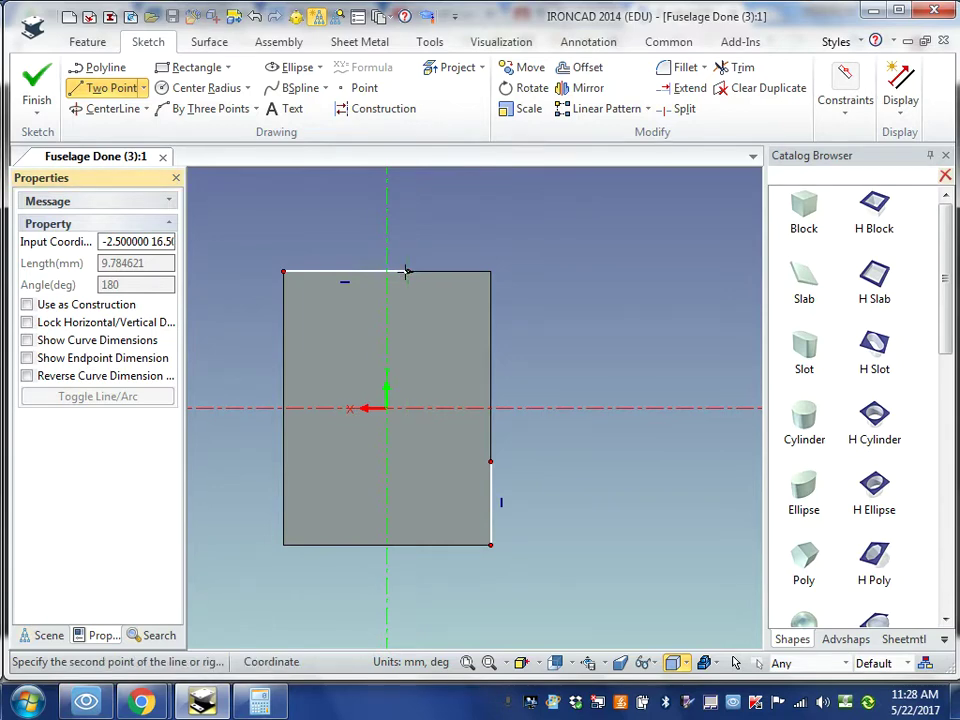
left_click(489, 460)
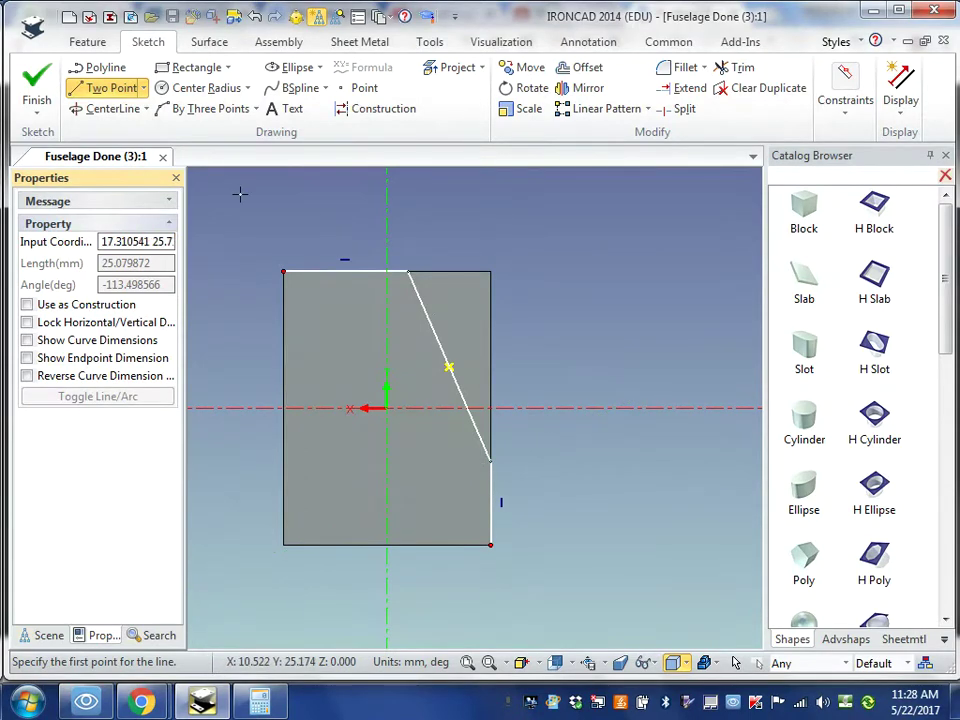
Close the cut profile with a polyline around the outside of the block's upper-right side and finish the sketch to cut the slanted corner
left_click(98, 70)
left_click(283, 271)
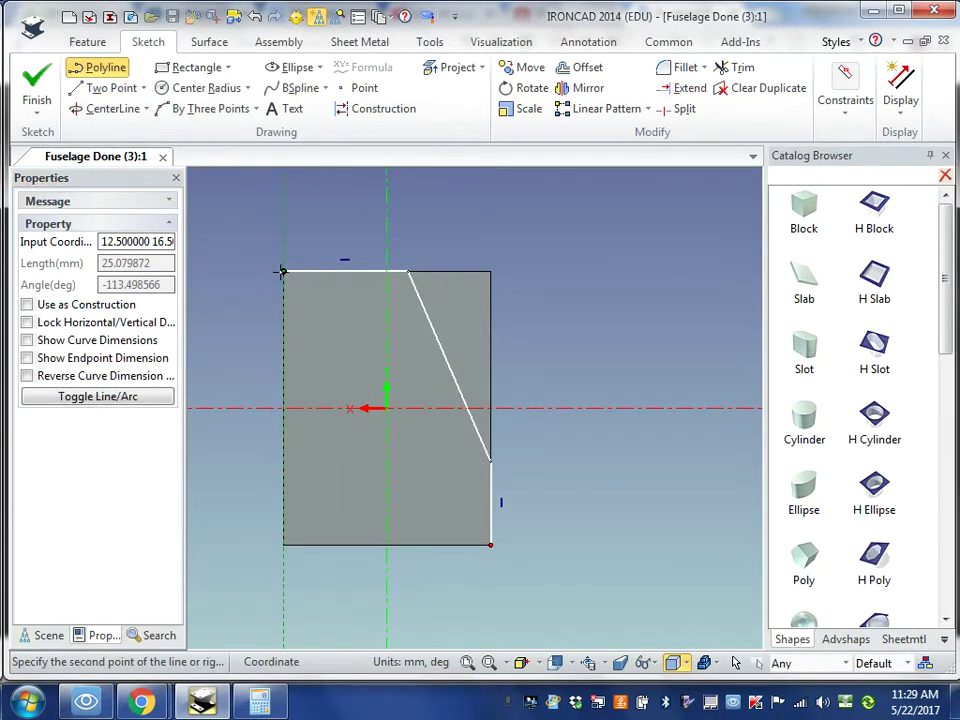
left_click(283, 196)
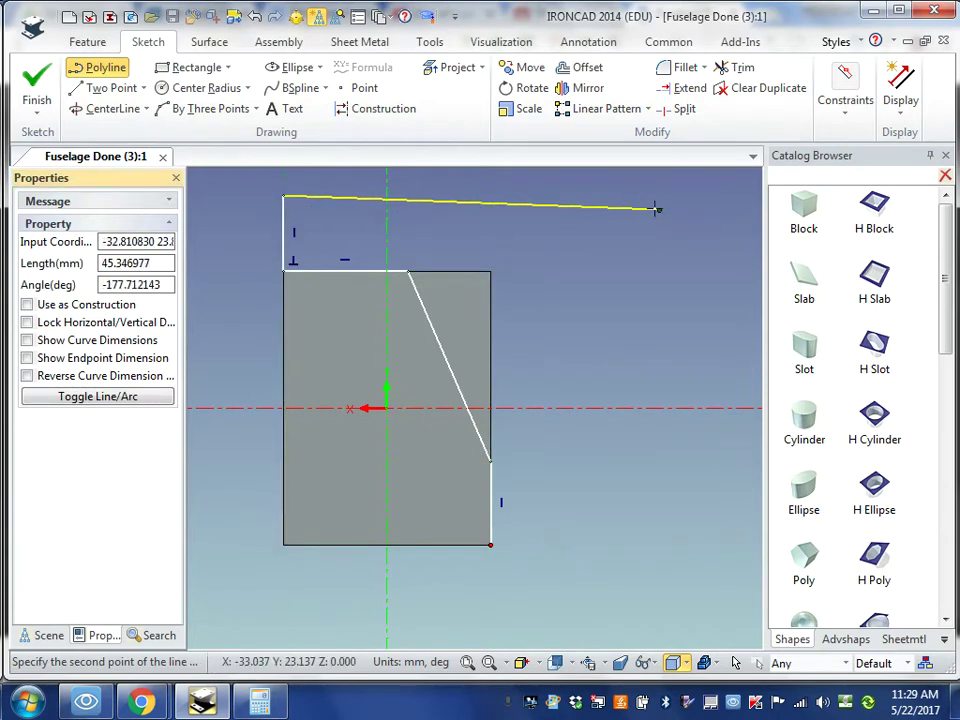
left_click(653, 196)
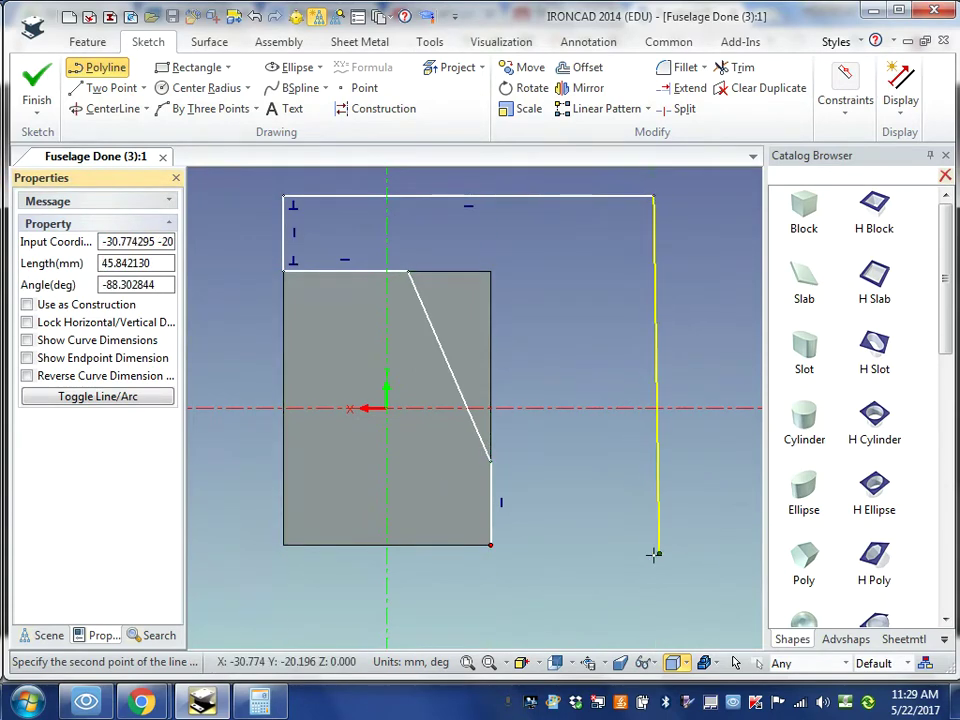
left_click(653, 550)
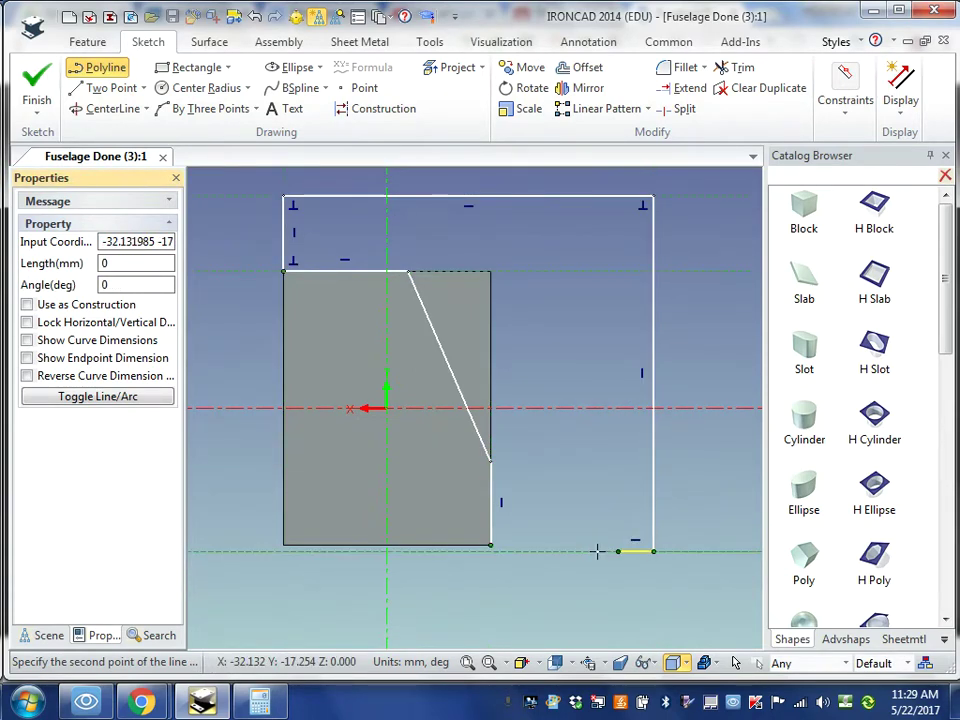
left_click(490, 545)
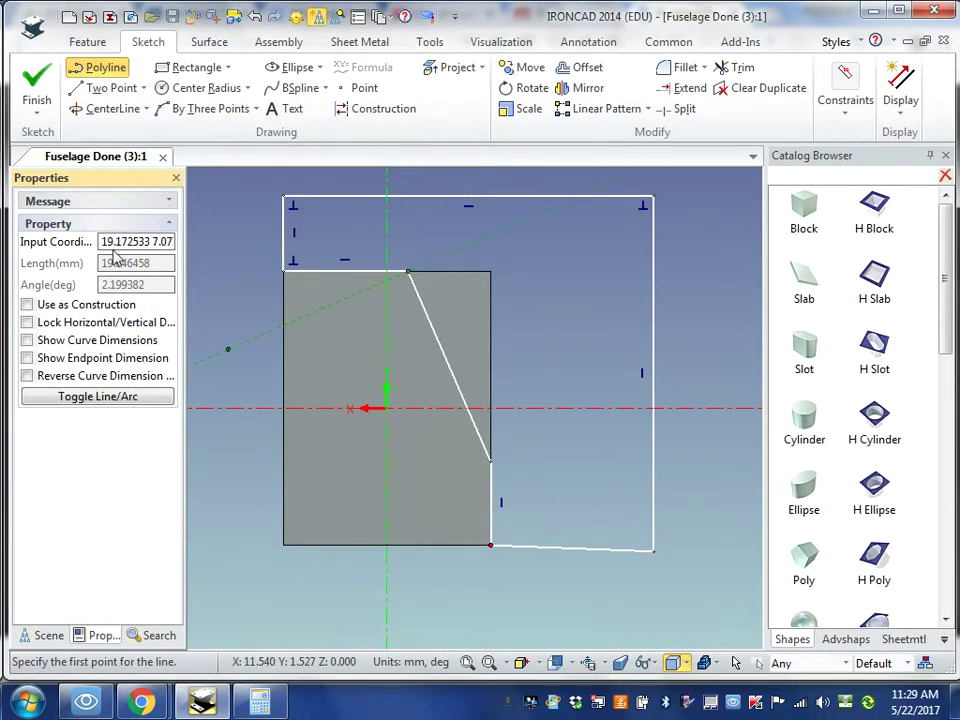
left_click(36, 88)
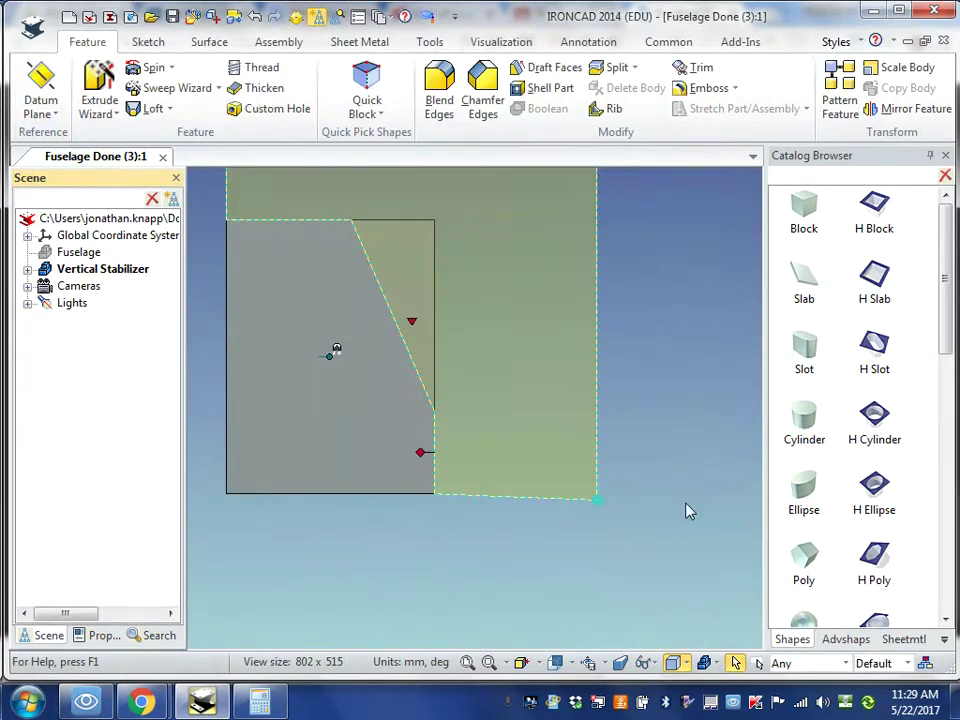
left_click(678, 497)
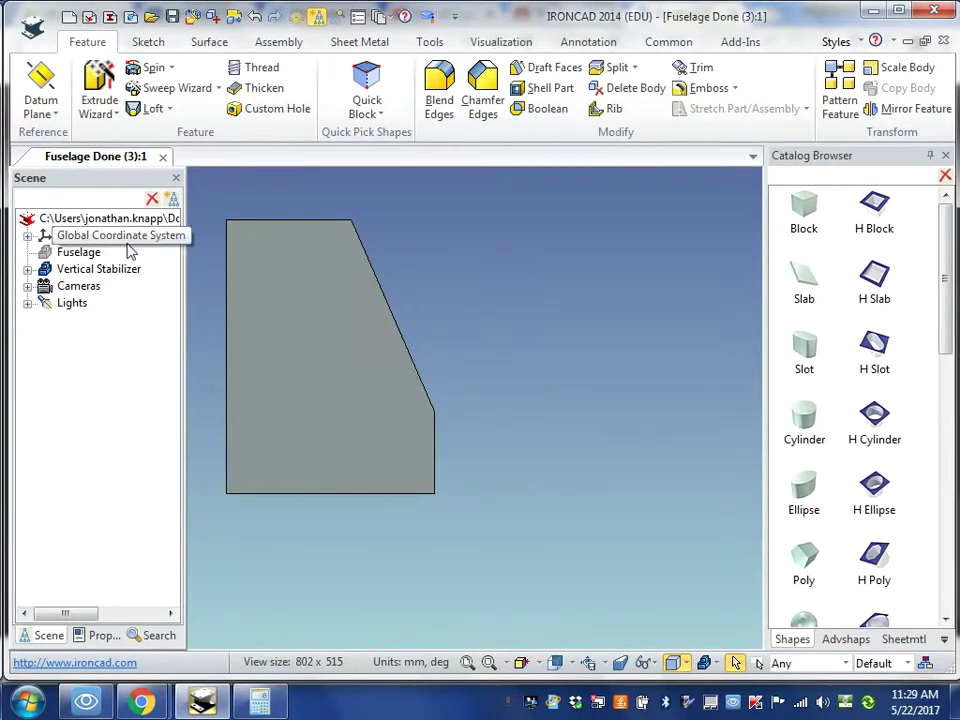
Show all hidden parts so the Fuselage is displayed again, and fit the scene in view
right_click(52, 253)
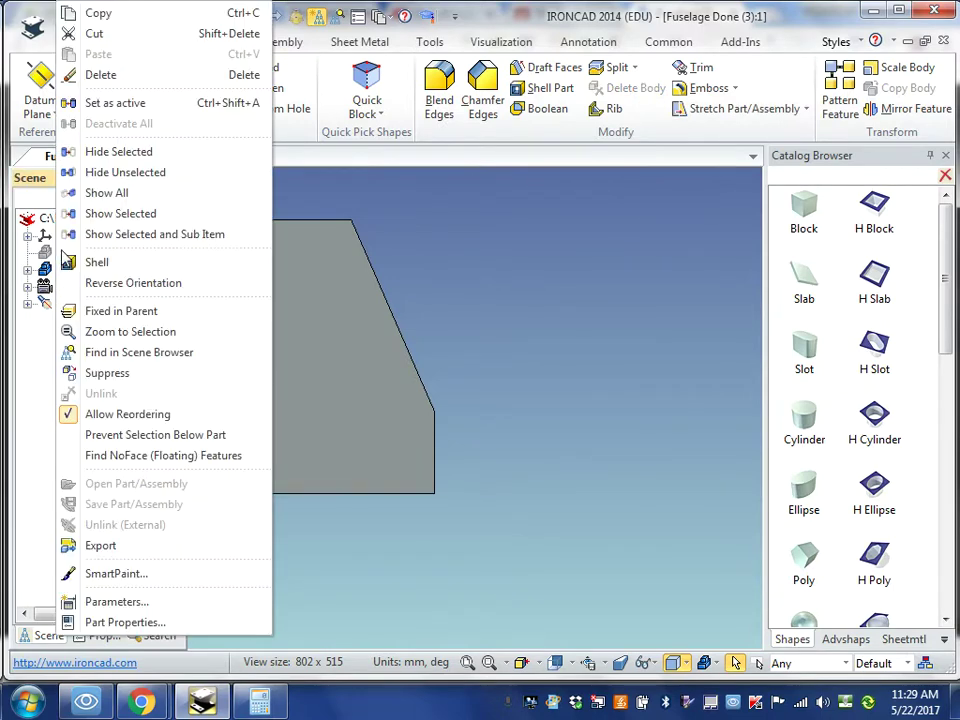
left_click(88, 194)
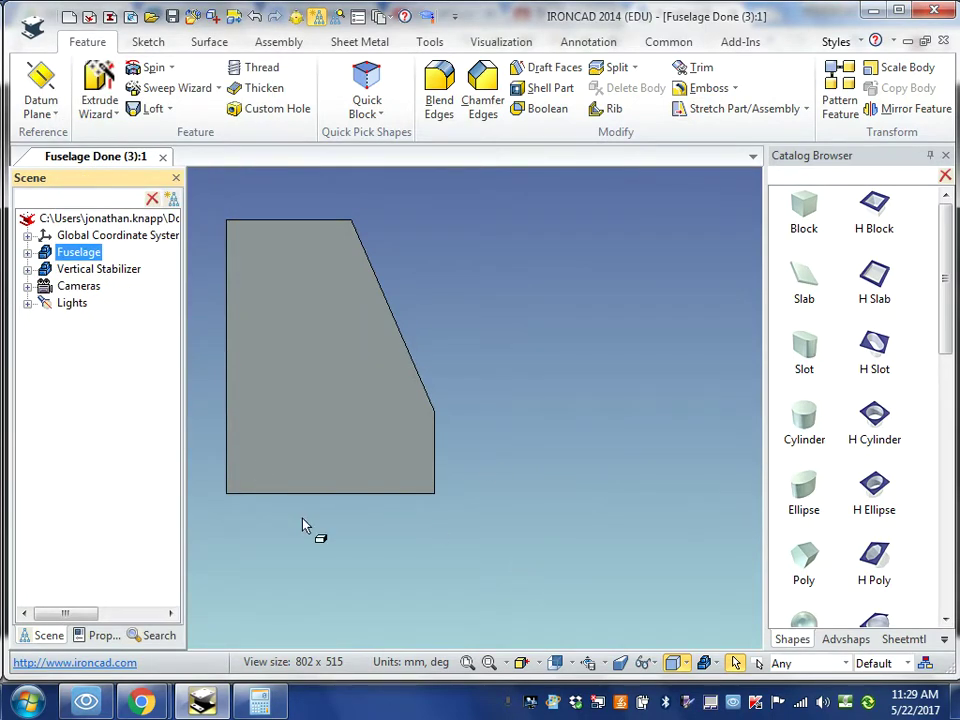
left_click(467, 662)
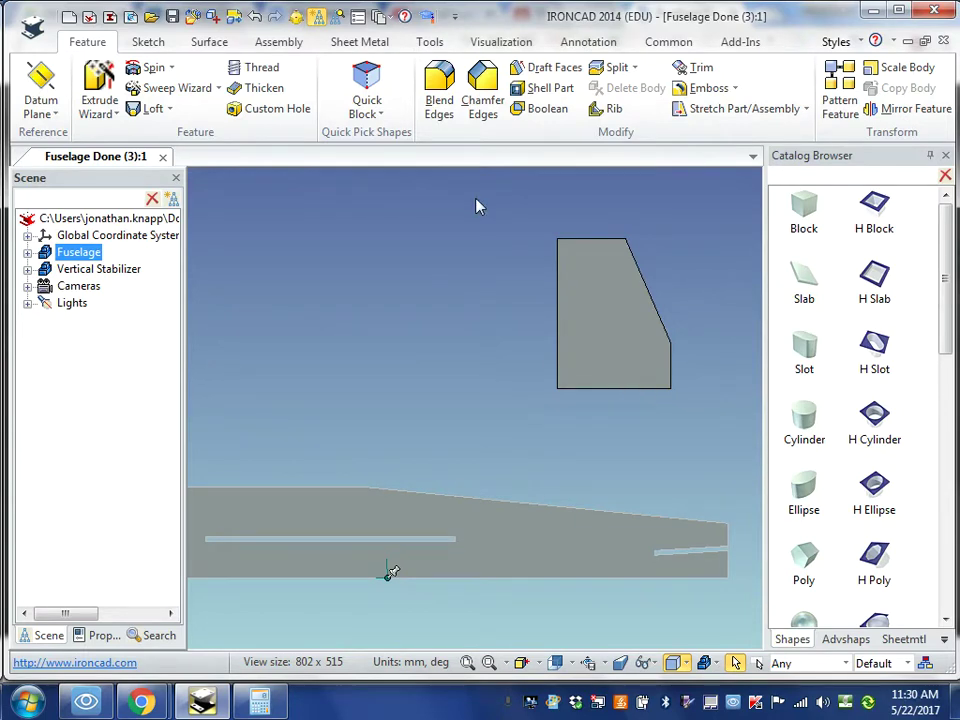
Rotate the Vertical Stabilizer 180° about its vertical axis with the TriBall
left_click(612, 337)
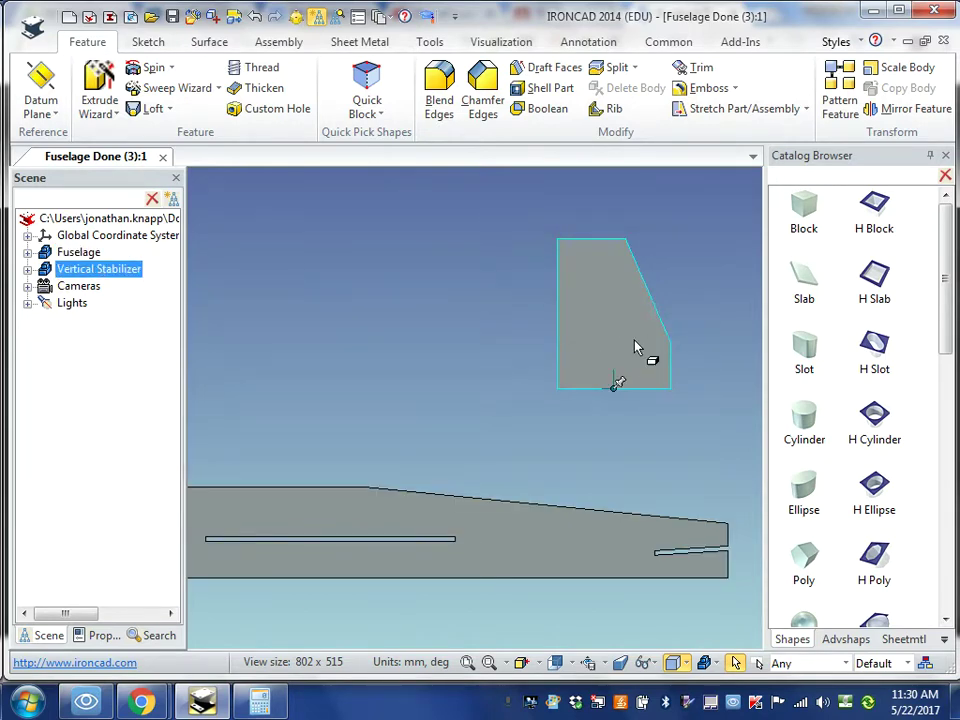
left_click(293, 19)
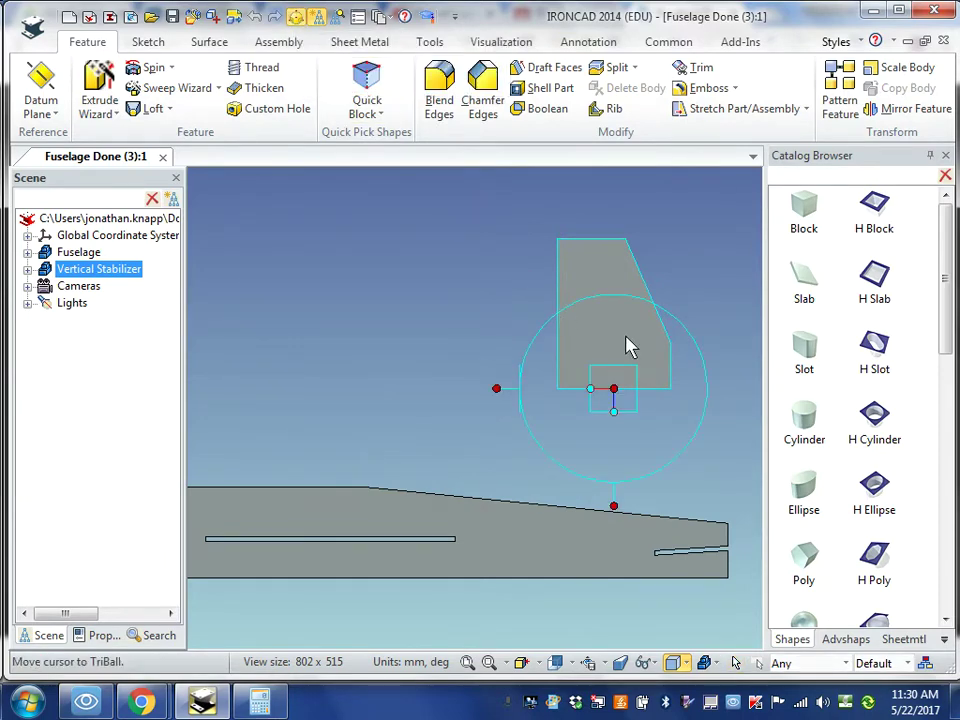
left_click(620, 507)
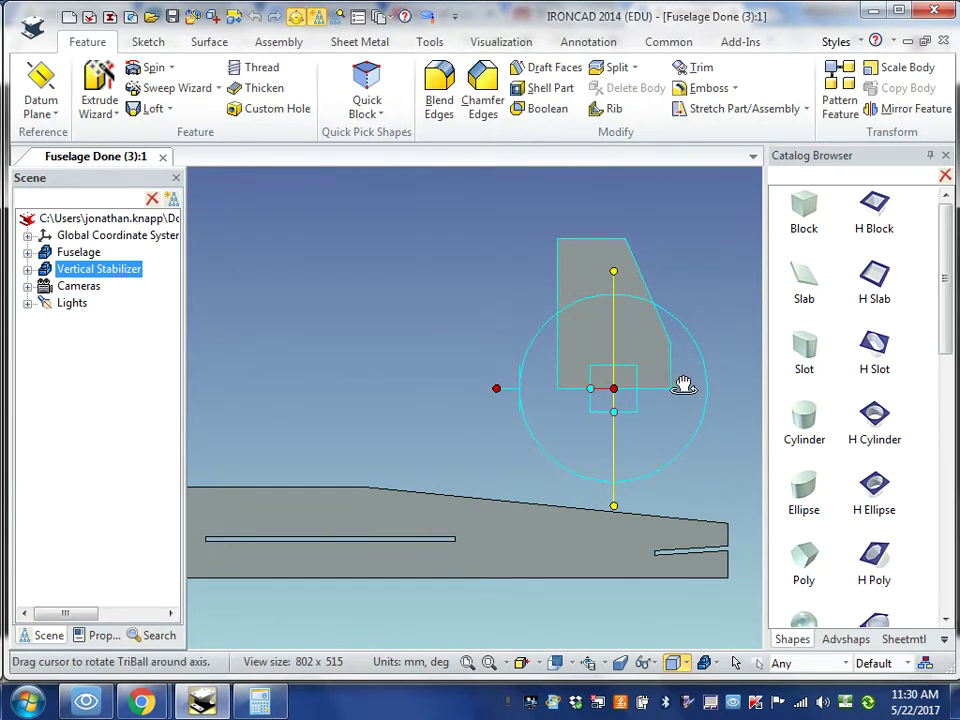
left_click_drag(650, 390, 459, 395)
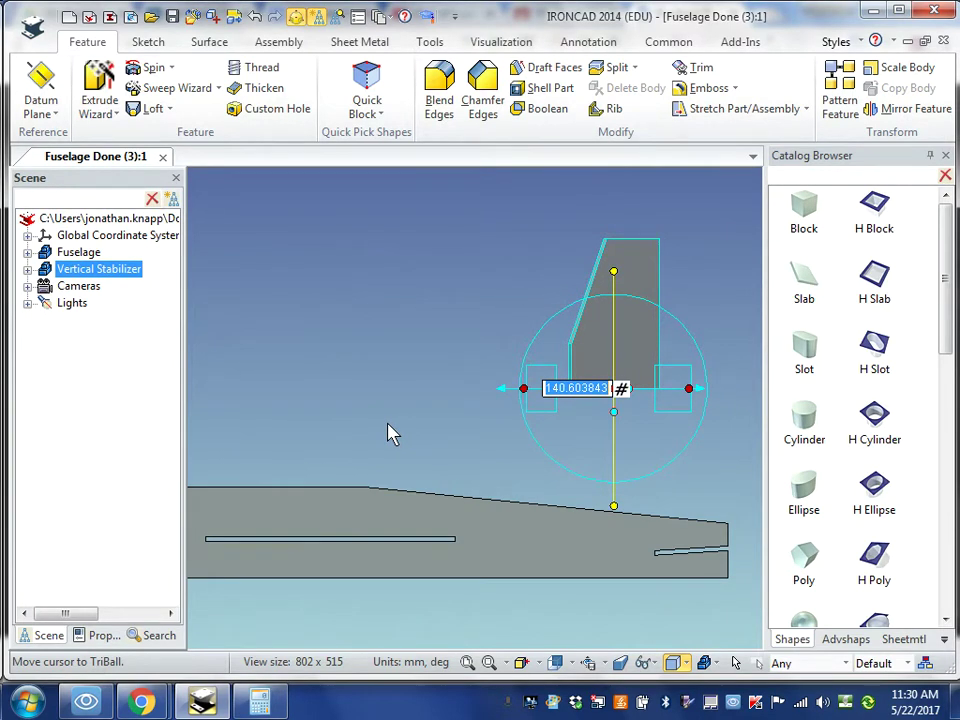
type("180")
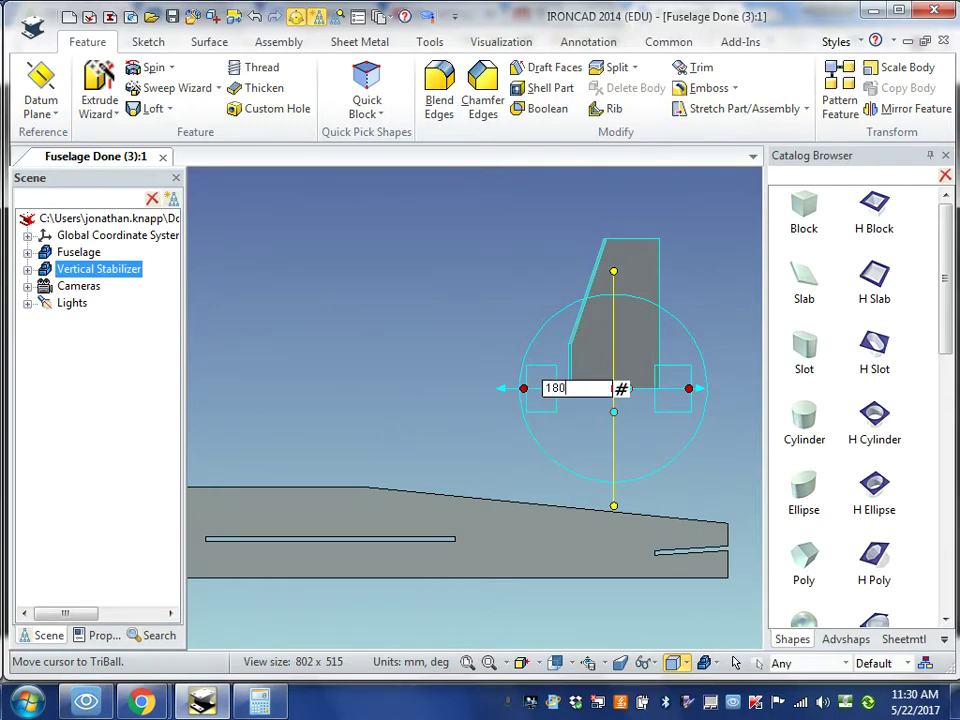
key("Return")
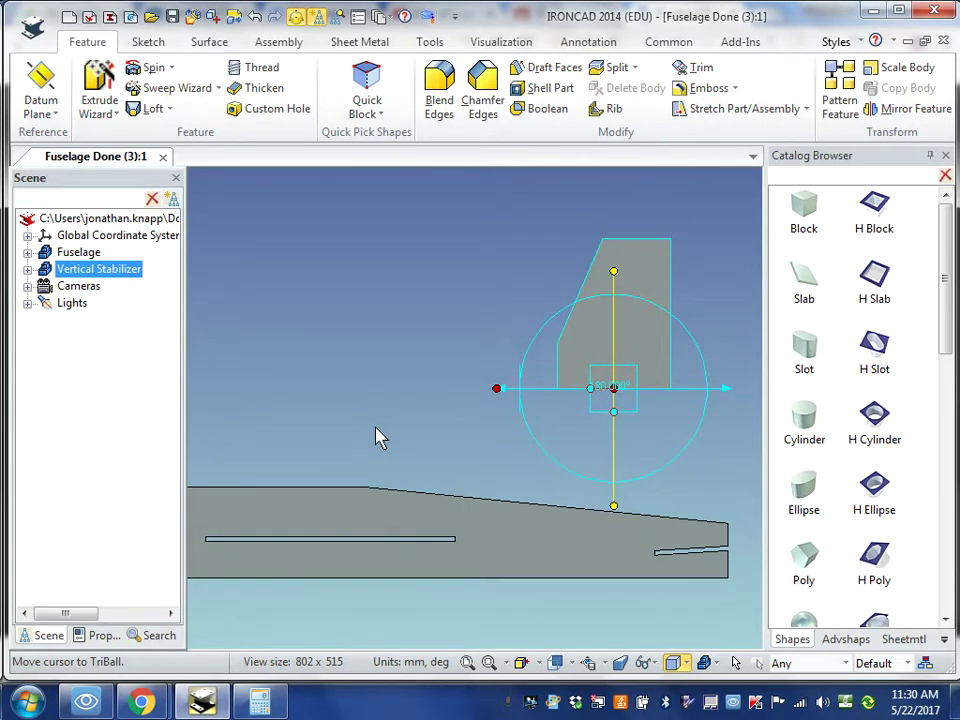
Try to move the Vertical Stabilizer with the TriBall to the midpoint of the long edge of the fuselage's tail slot
left_click(494, 663)
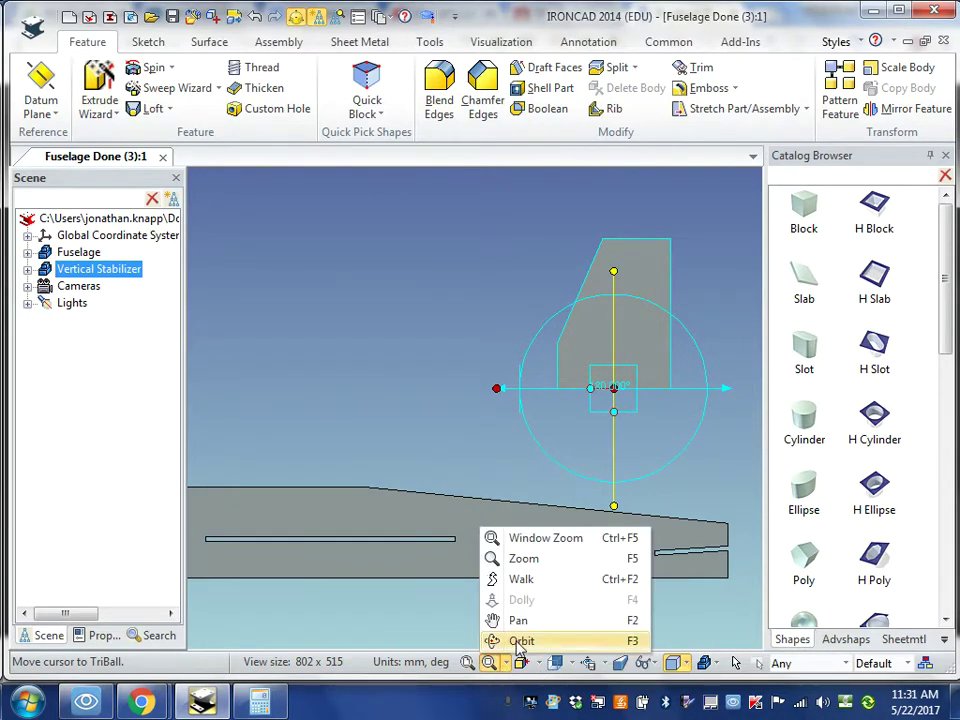
left_click(518, 645)
left_click_drag(388, 426, 386, 523)
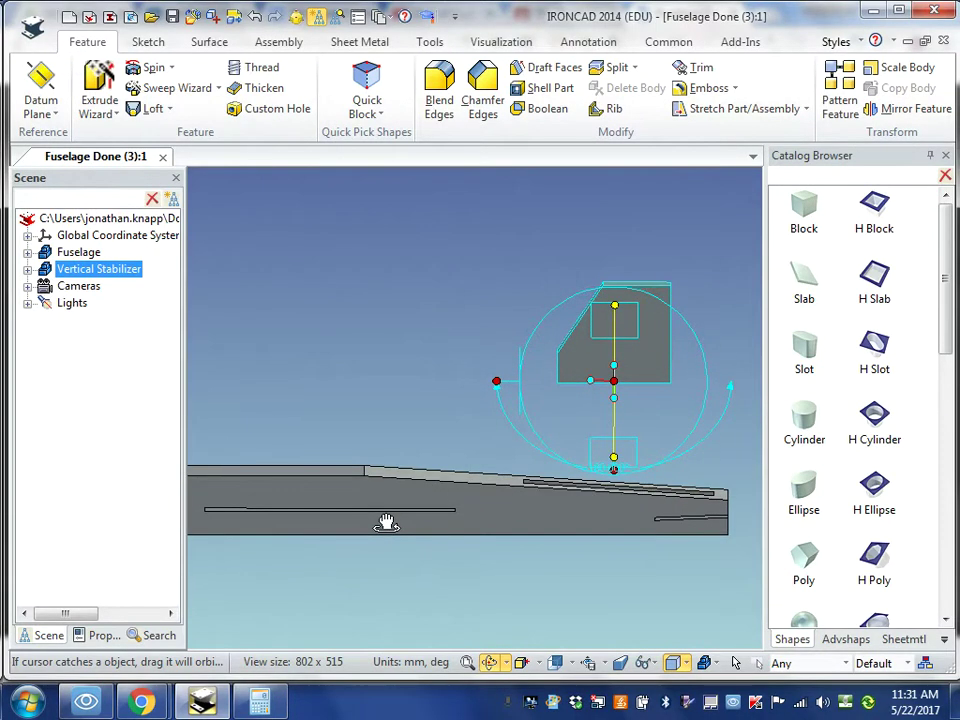
key("Escape")
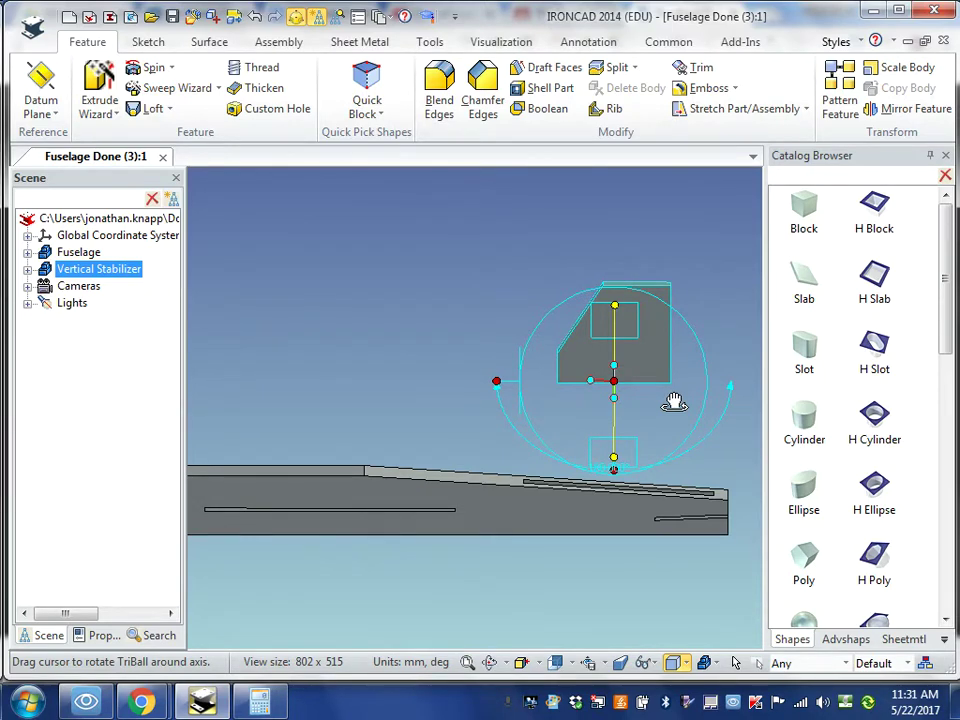
right_click(614, 384)
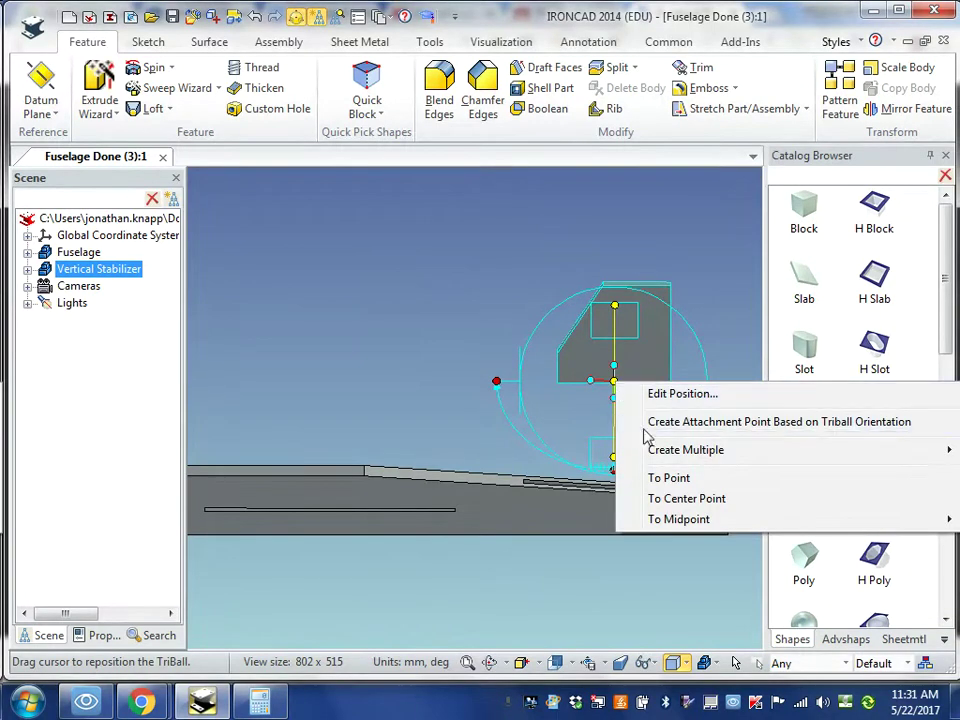
mouse_move(679, 527)
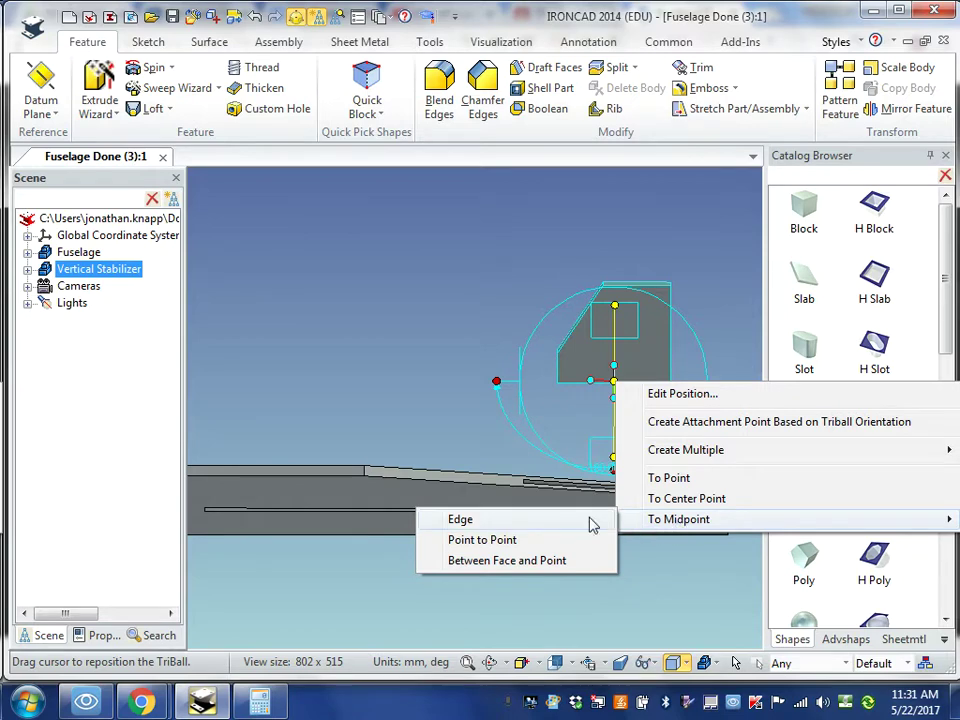
left_click(459, 521)
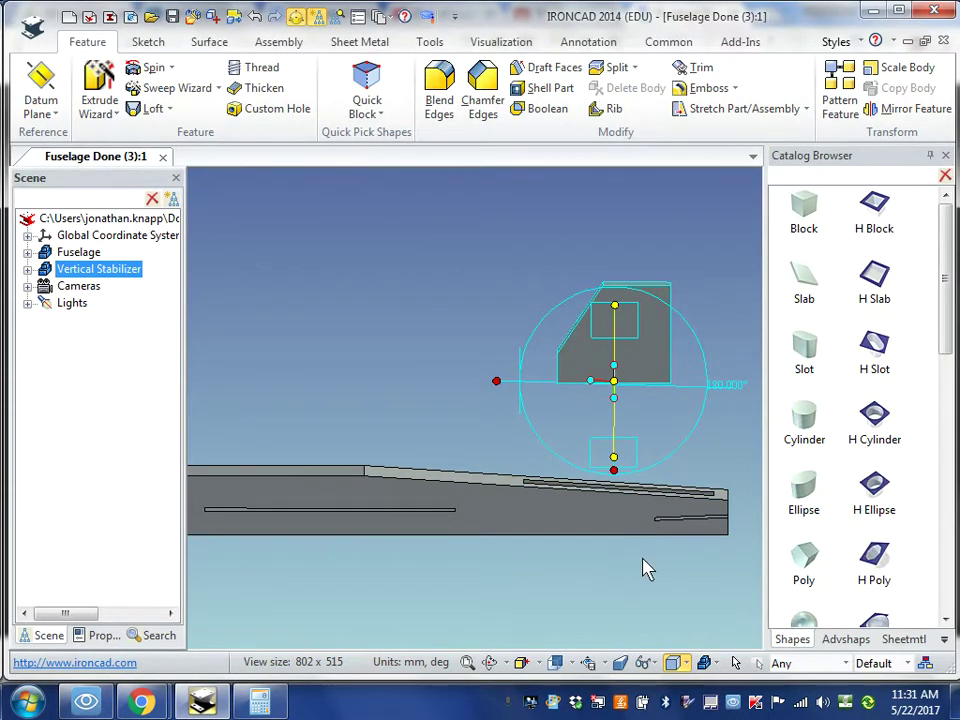
middle_click_drag(647, 563, 604, 625)
scroll(574, 572, "up", 5)
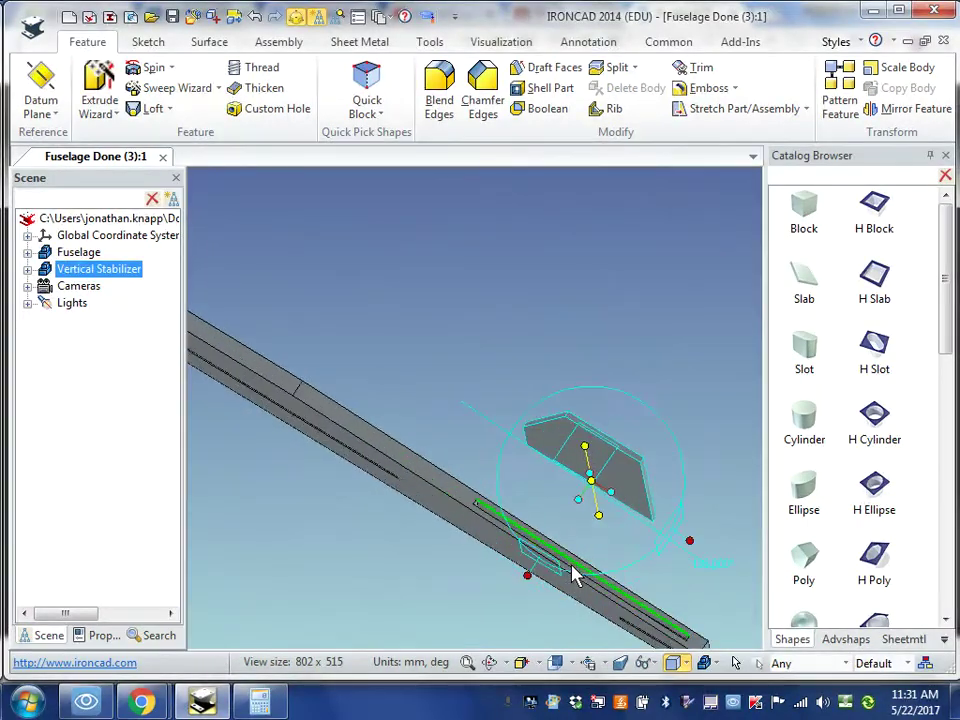
scroll(582, 572, "up", 2)
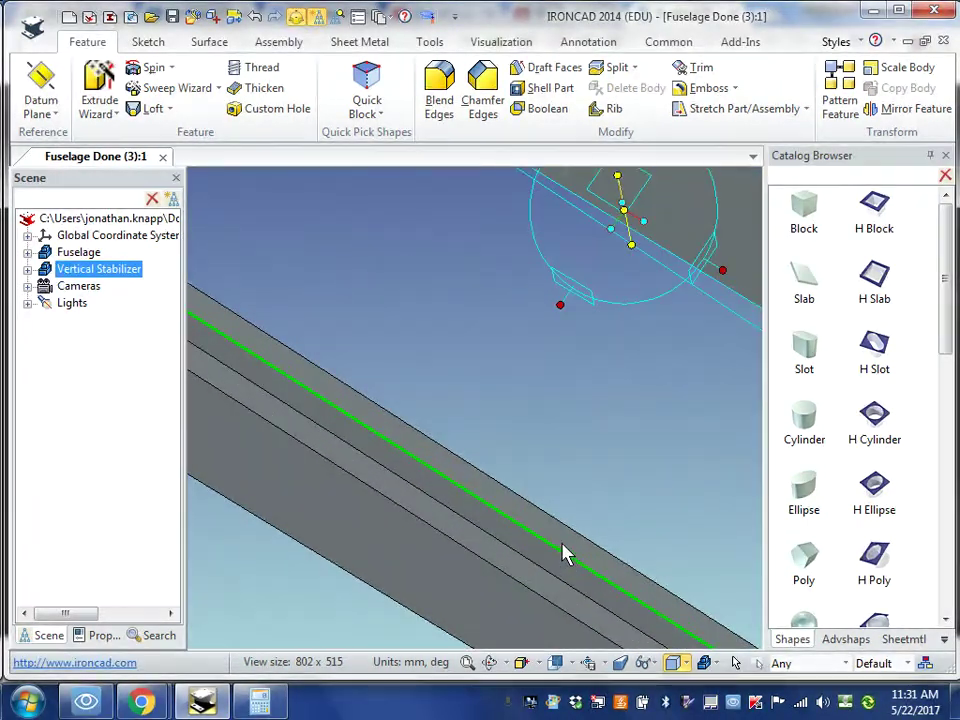
scroll(555, 553, "down", 1)
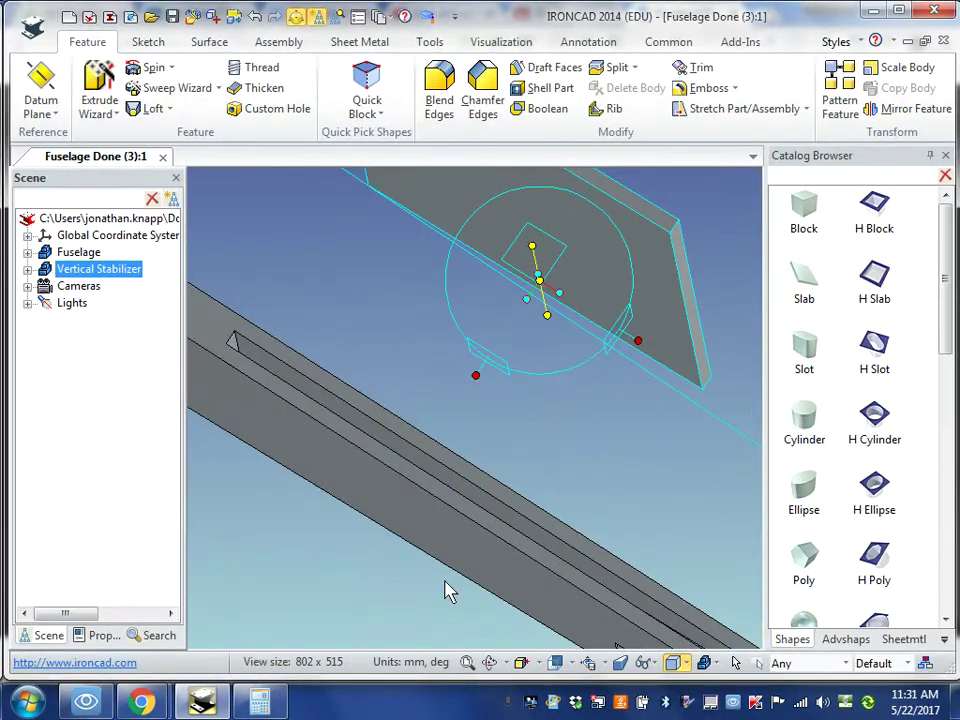
middle_click_drag(450, 591, 428, 616)
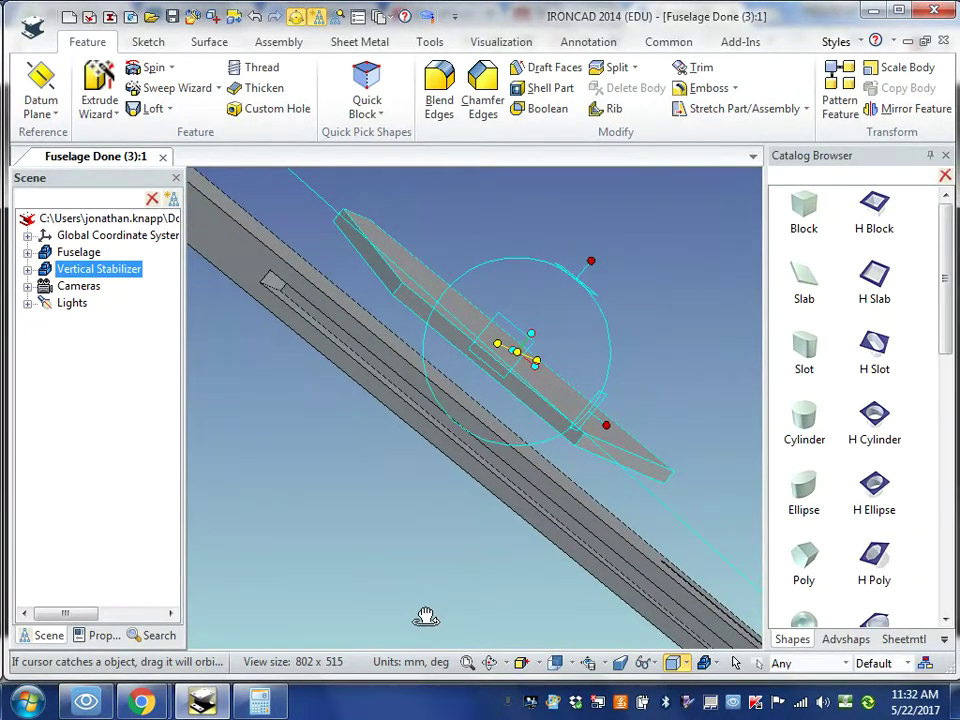
scroll(472, 522, "up", 3)
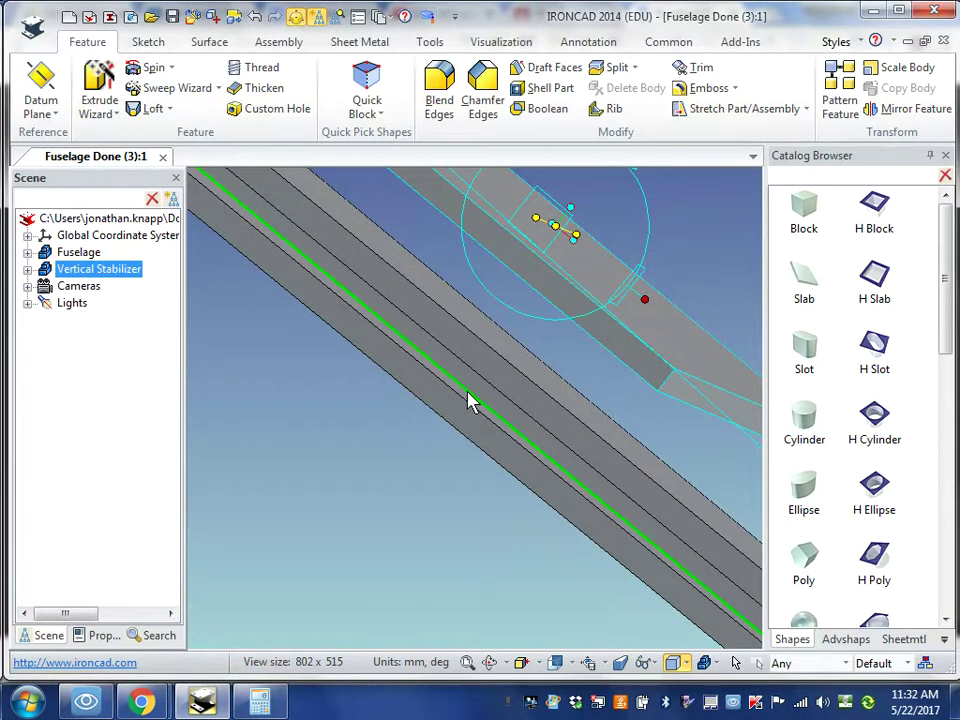
scroll(472, 400, "up", 3)
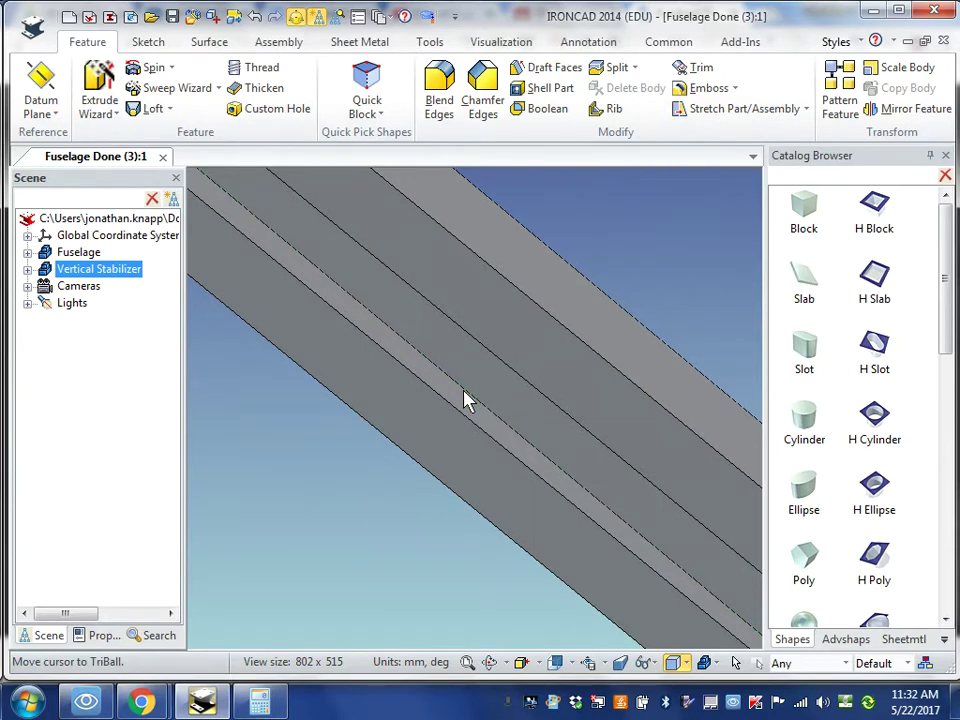
scroll(466, 400, "down", 3)
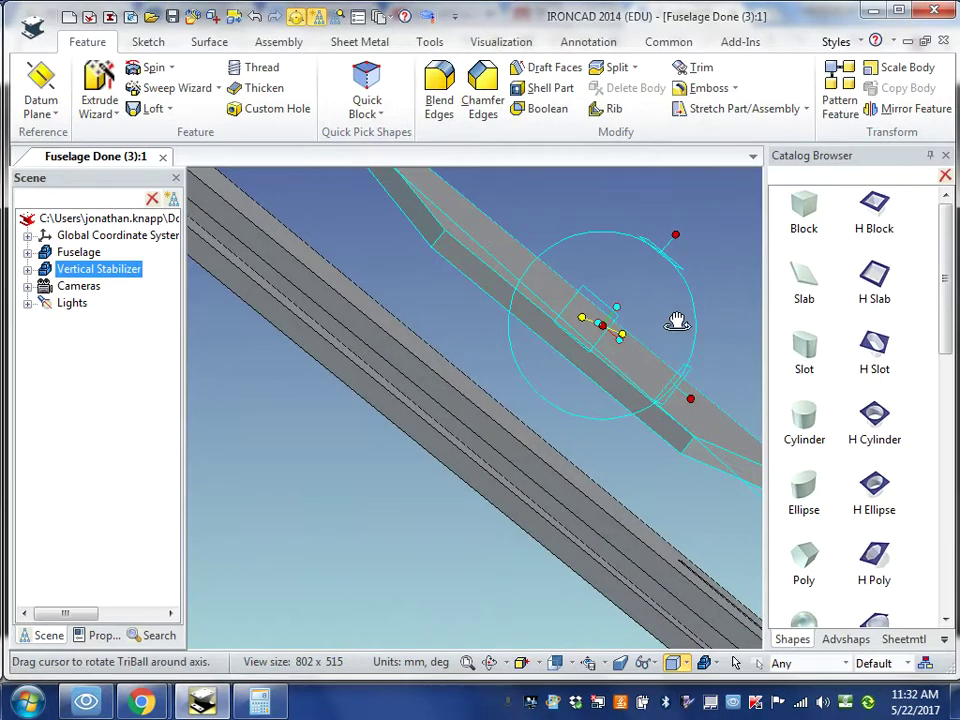
scroll(595, 419, "down", 3)
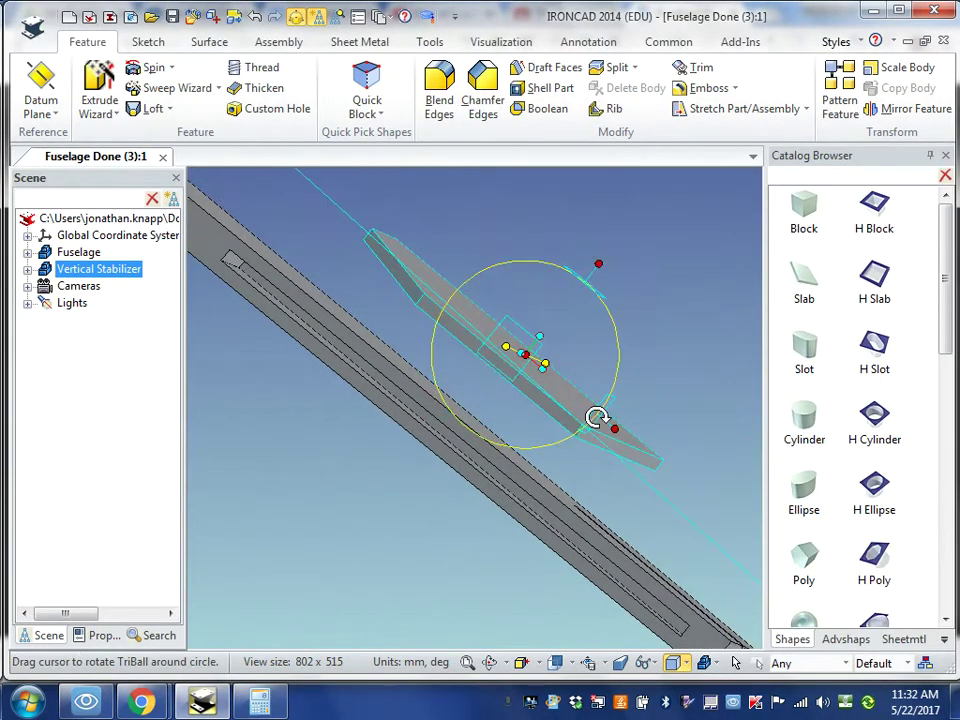
Retry the TriBall's edge-midpoint placement of the Vertical Stabilizer on the fuselage's tail slot
scroll(561, 442, "up", 2)
middle_click_drag(514, 438, 577, 384)
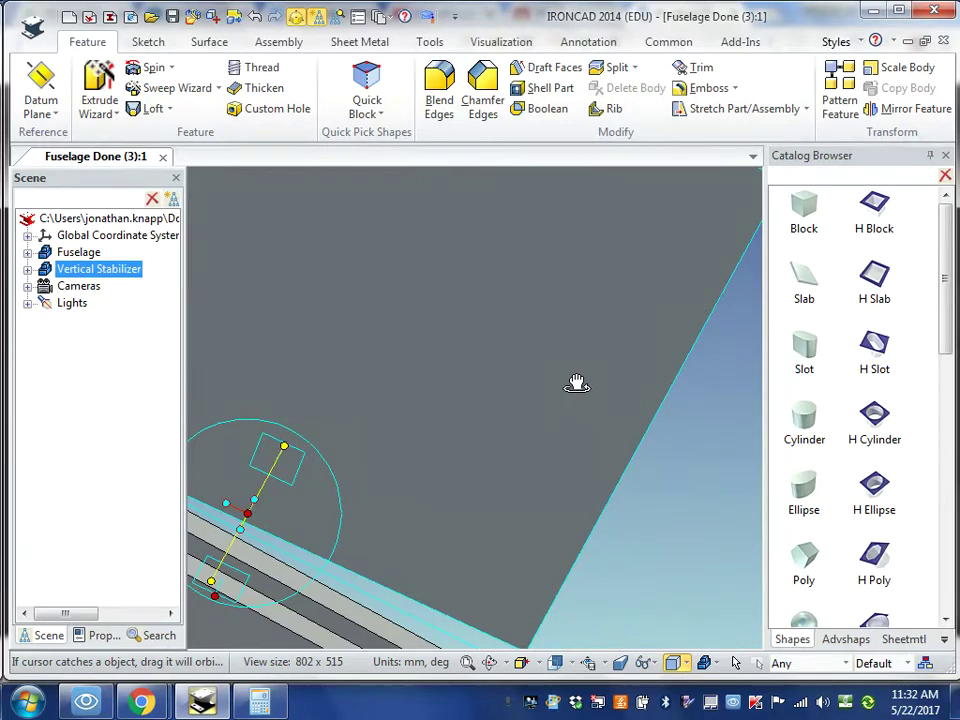
right_click(249, 513)
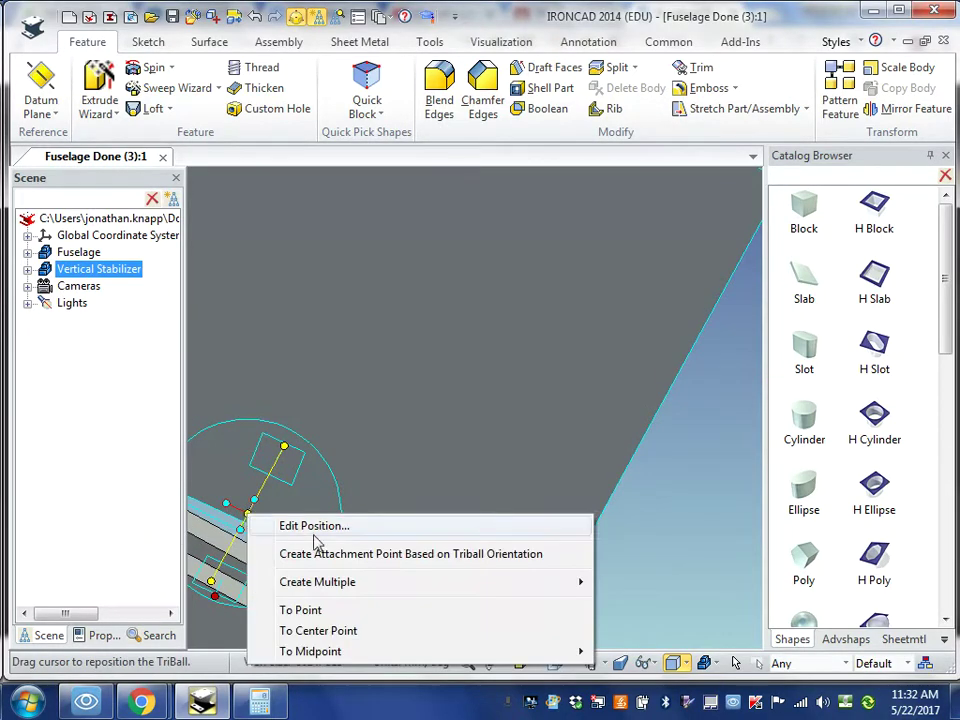
mouse_move(480, 651)
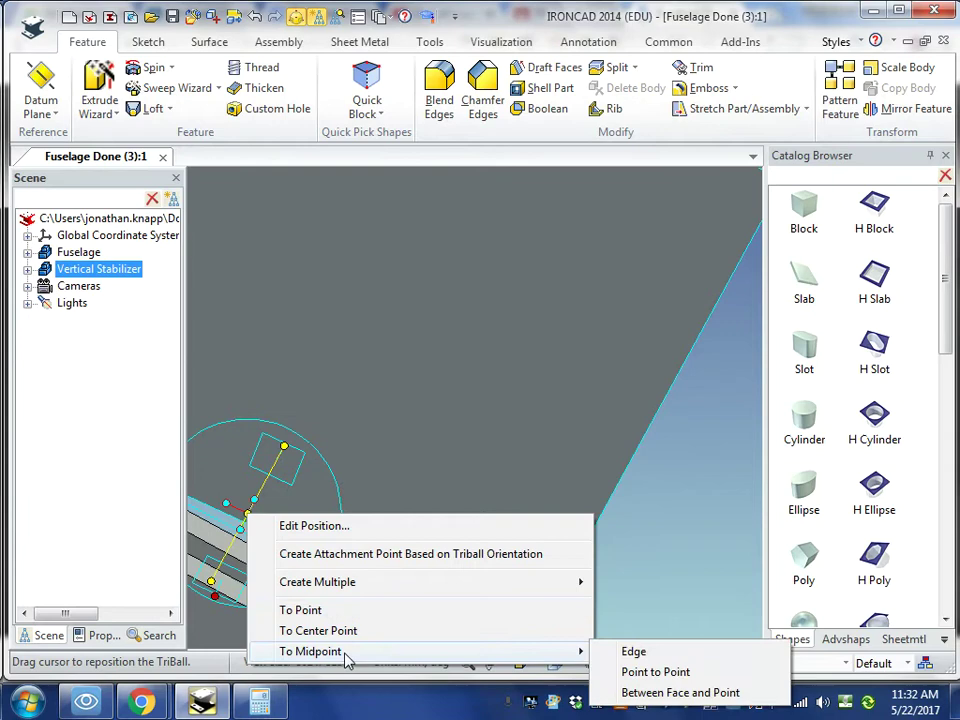
left_click(630, 652)
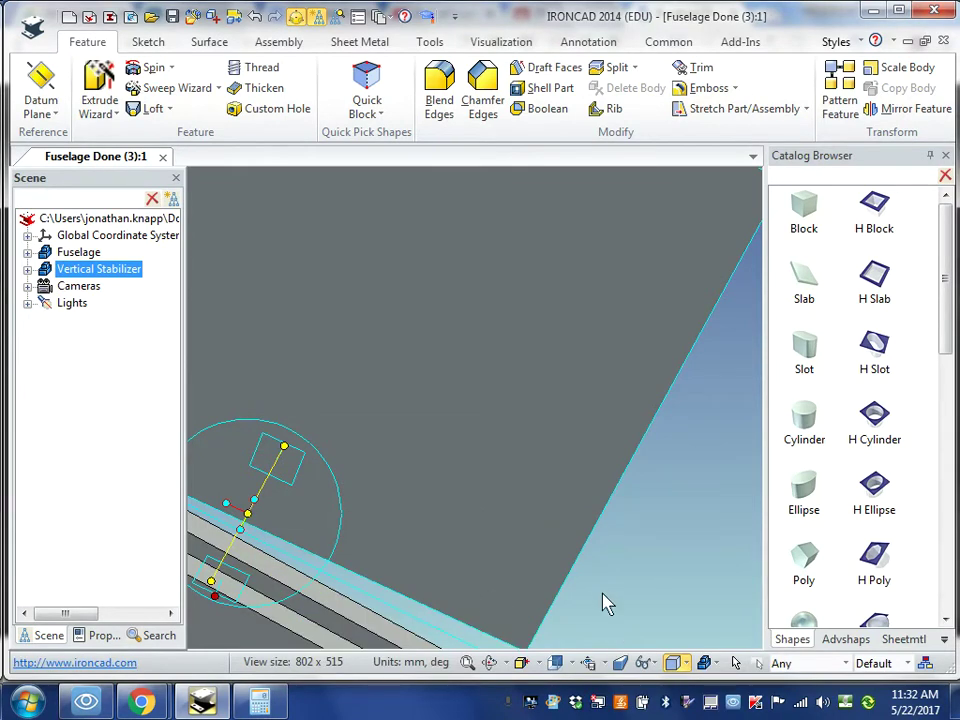
scroll(476, 584, "up", 2)
middle_click_drag(367, 608, 290, 656)
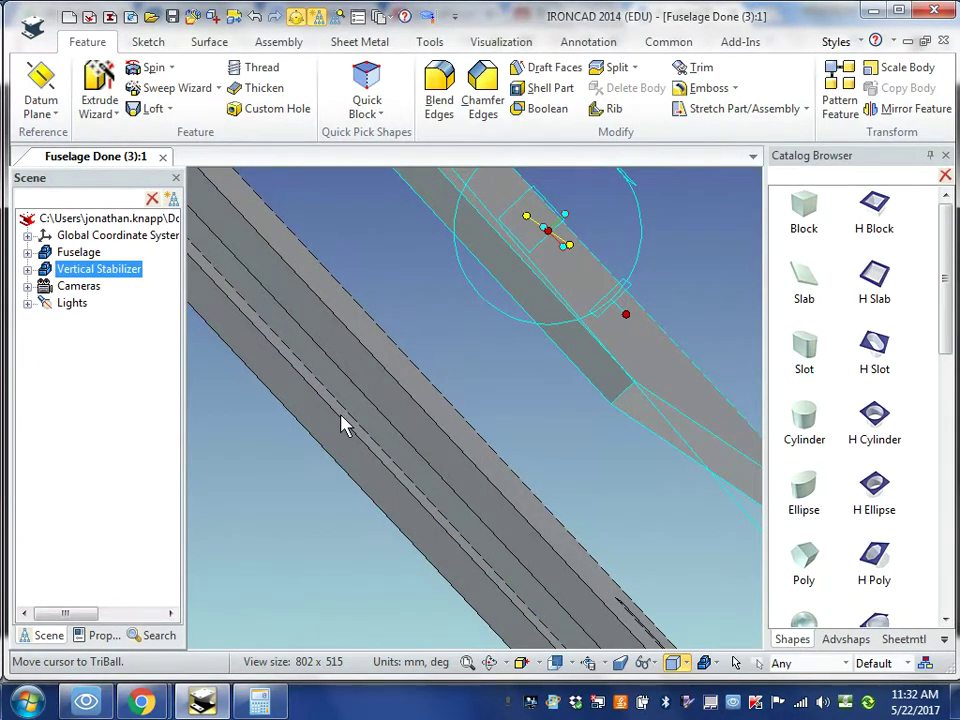
scroll(405, 422, "down", 5)
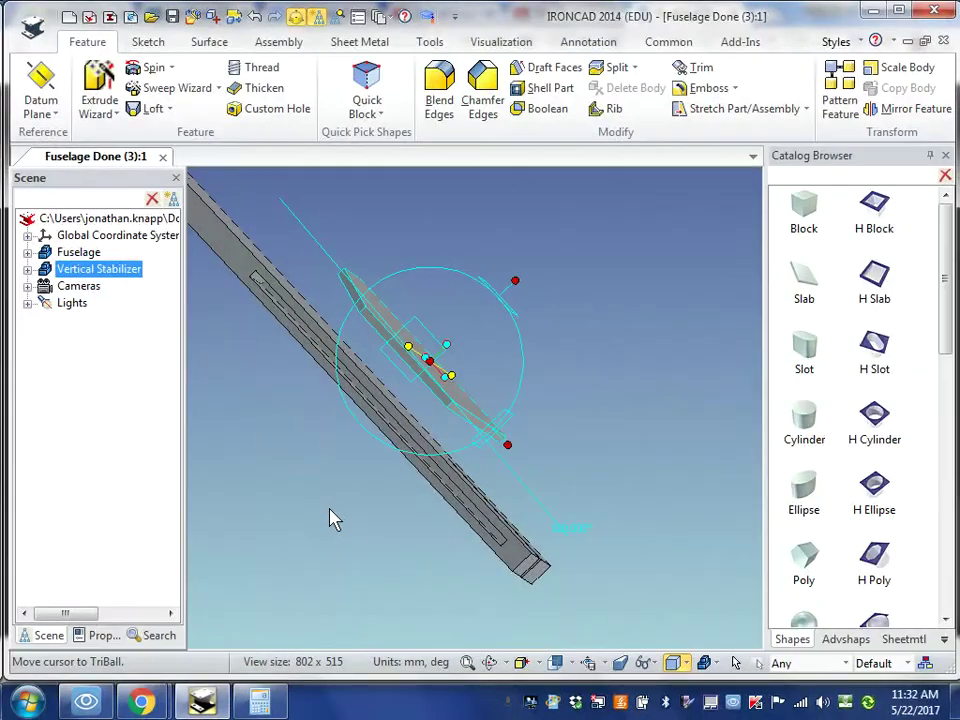
Add a Mate positioning constraint between the Vertical Stabilizer's flat side face and the long side wall of the fuselage's tail slot
mouse_move(330, 516)
middle_mouse_down()
mouse_move(370, 502)
mouse_move(454, 439)
mouse_move(491, 388)
mouse_move(394, 489)
mouse_move(352, 513)
mouse_move(266, 546)
mouse_move(135, 553)
mouse_move(306, 506)
mouse_move(375, 474)
mouse_move(321, 514)
mouse_move(345, 504)
middle_mouse_up()
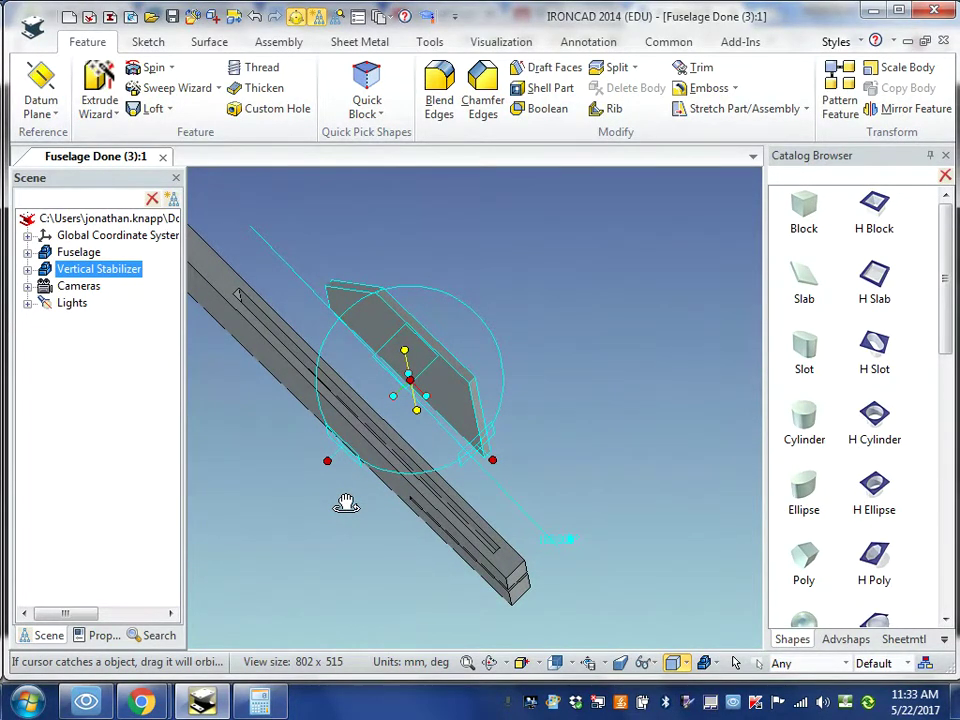
middle_click_drag(345, 503, 354, 501)
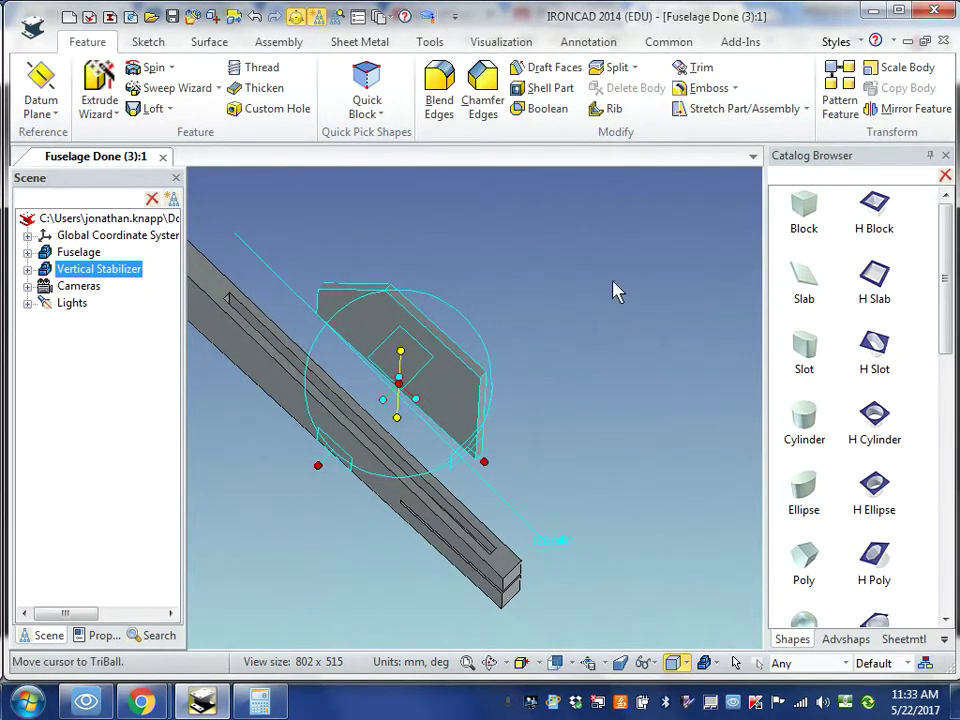
left_click(279, 46)
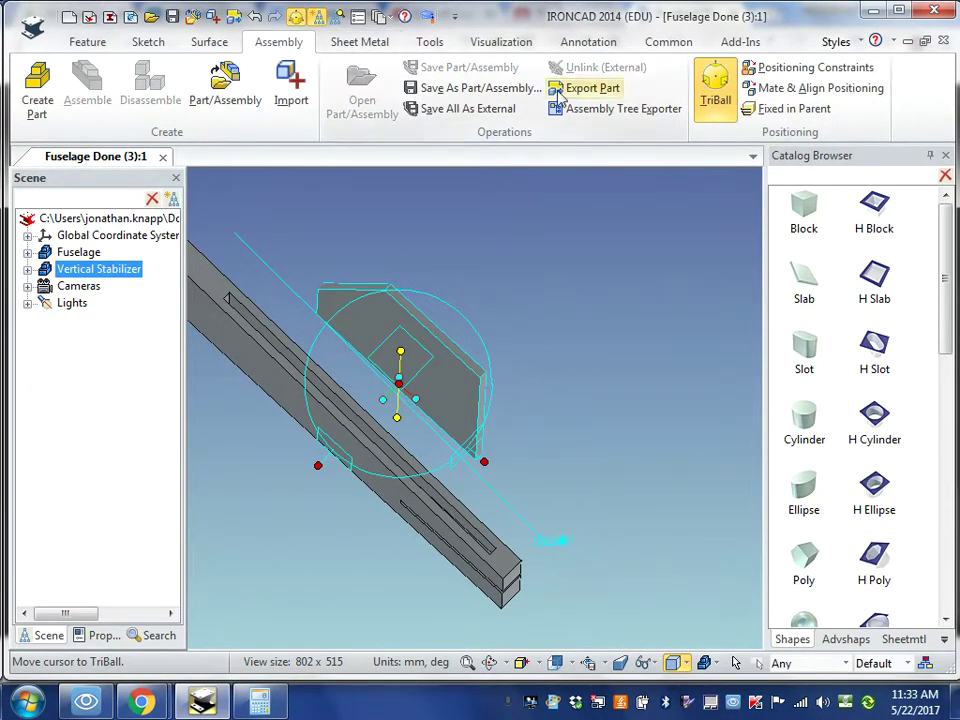
left_click(815, 70)
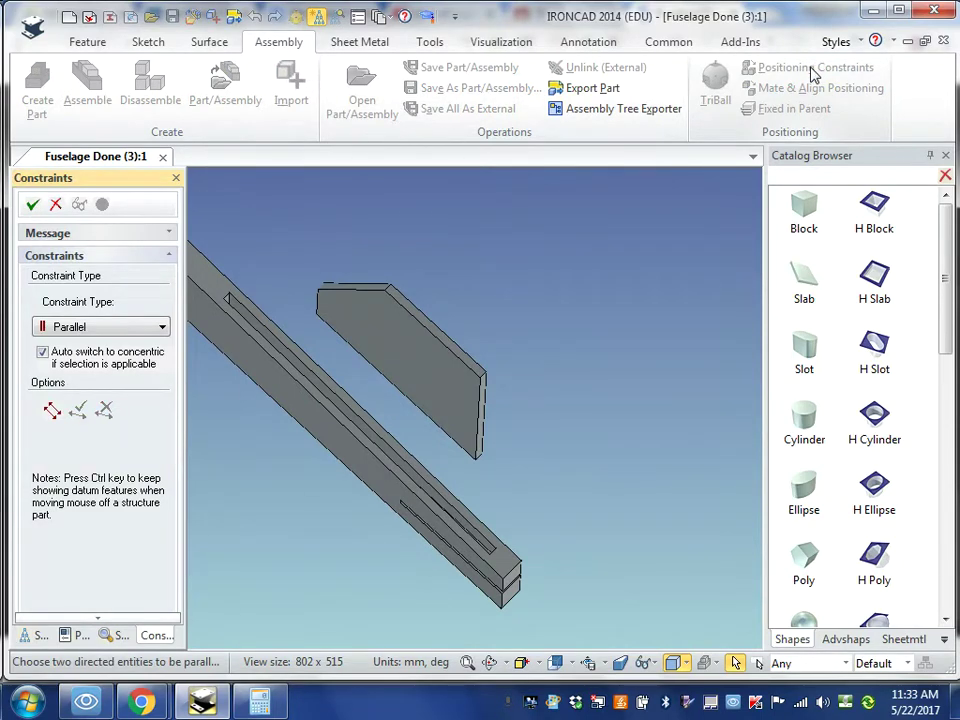
left_click(163, 328)
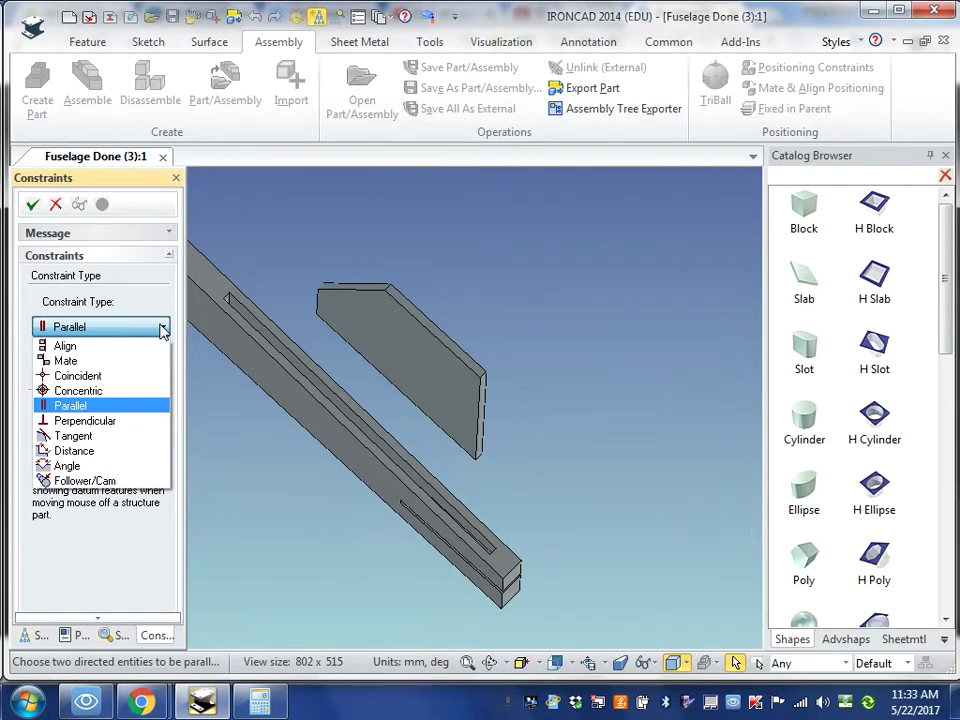
left_click(60, 360)
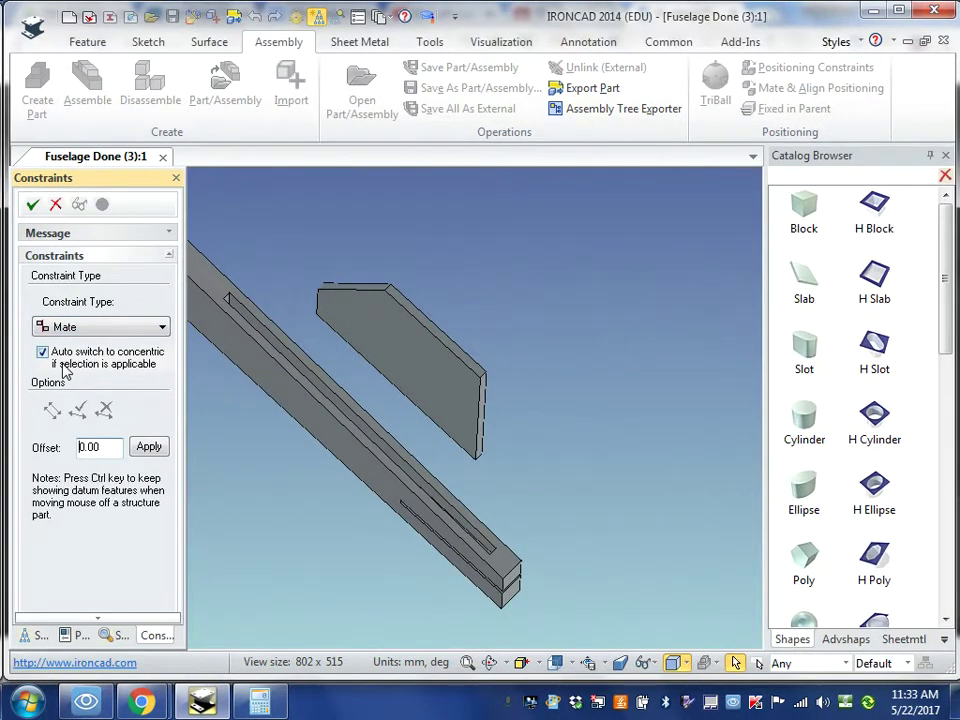
left_click(410, 354)
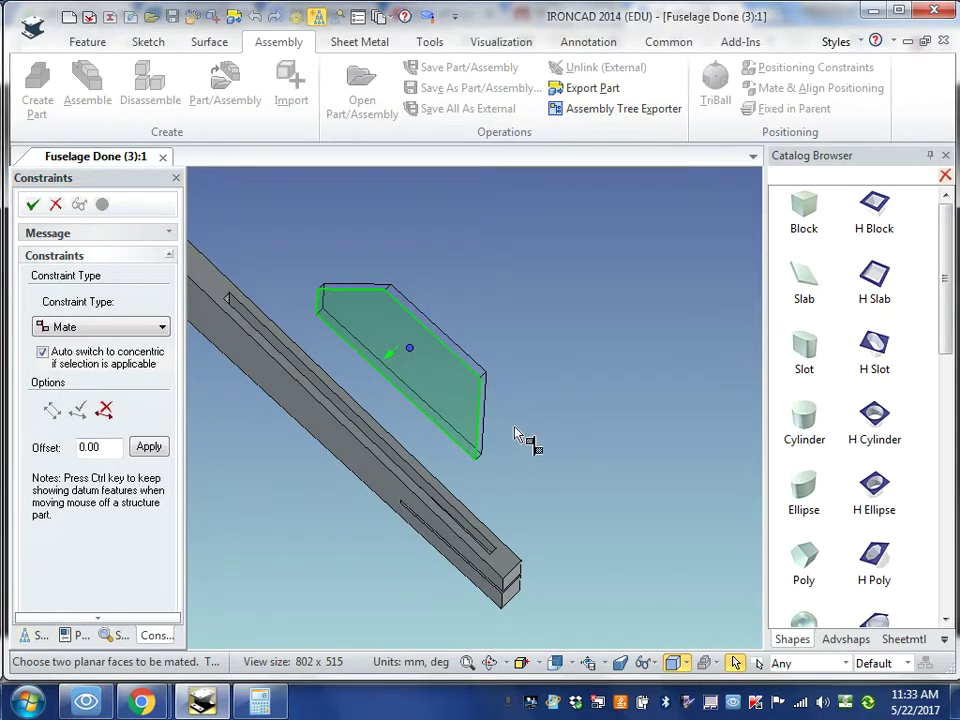
middle_click_drag(493, 452, 477, 478)
scroll(471, 476, "up", 5)
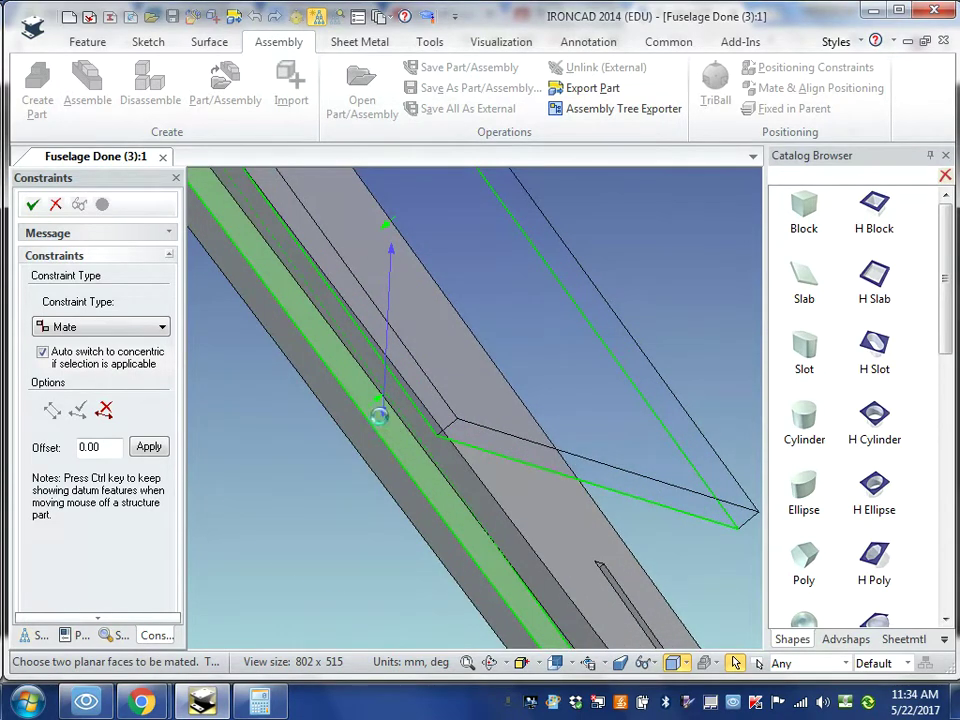
left_click(386, 418)
scroll(612, 425, "down", 5)
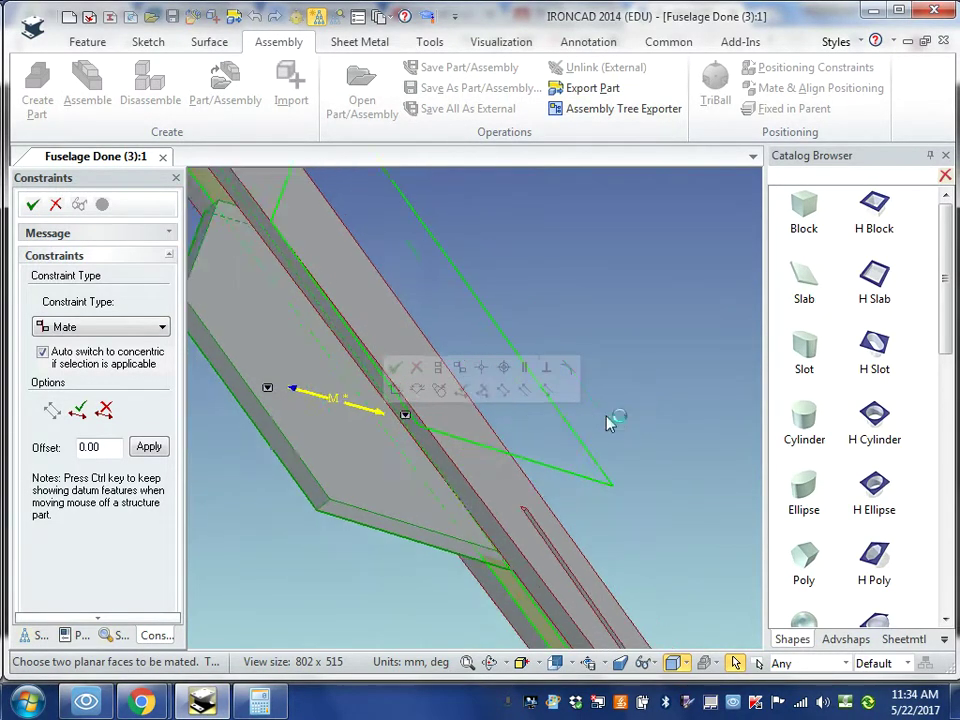
middle_click_drag(242, 525, 270, 488)
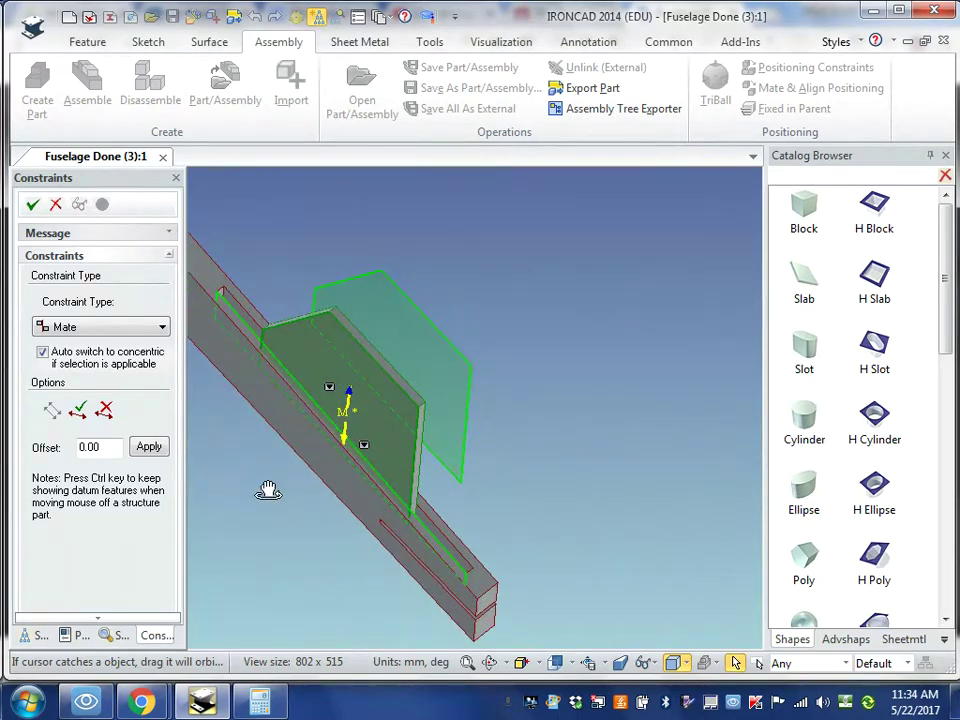
left_click(32, 204)
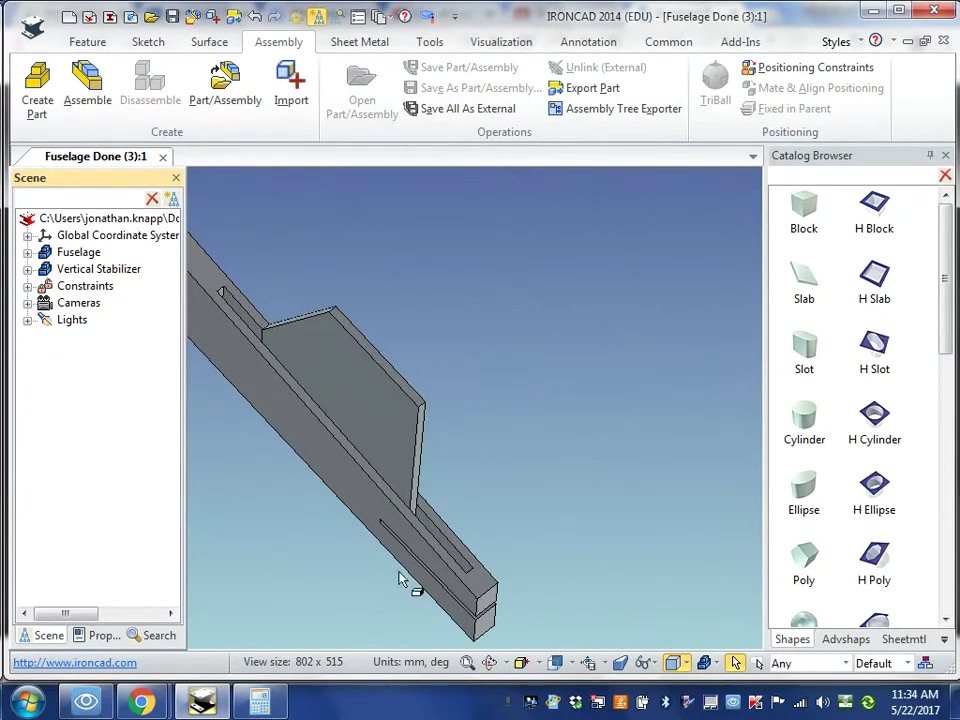
Fit the scene and check the Vertical Stabilizer's placement on the fuselage's tail in the BACK view
left_click(556, 662)
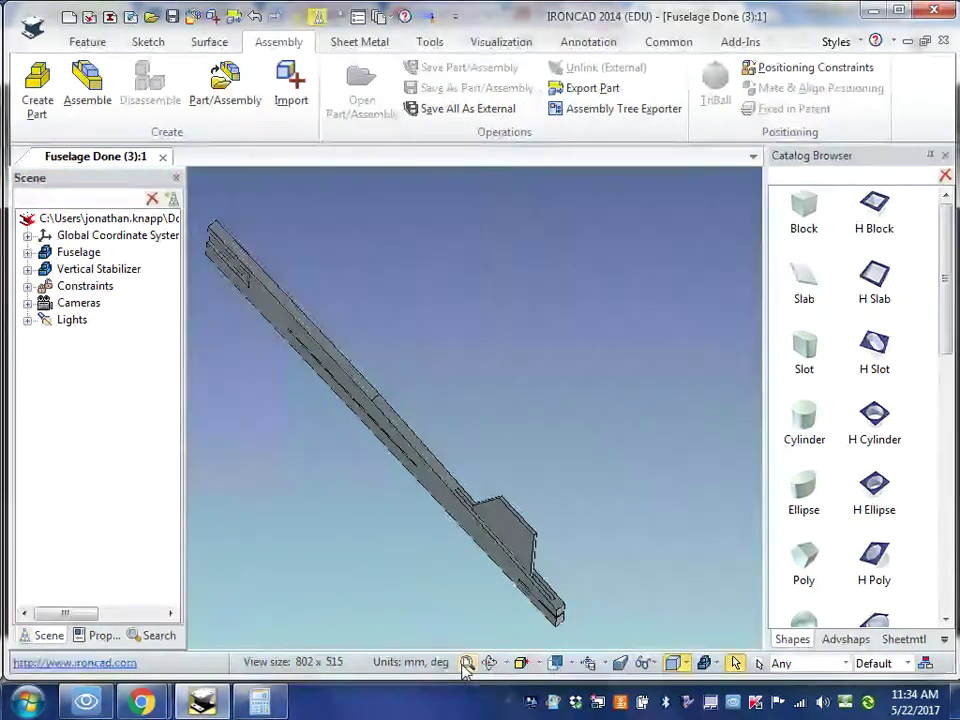
left_click(571, 662)
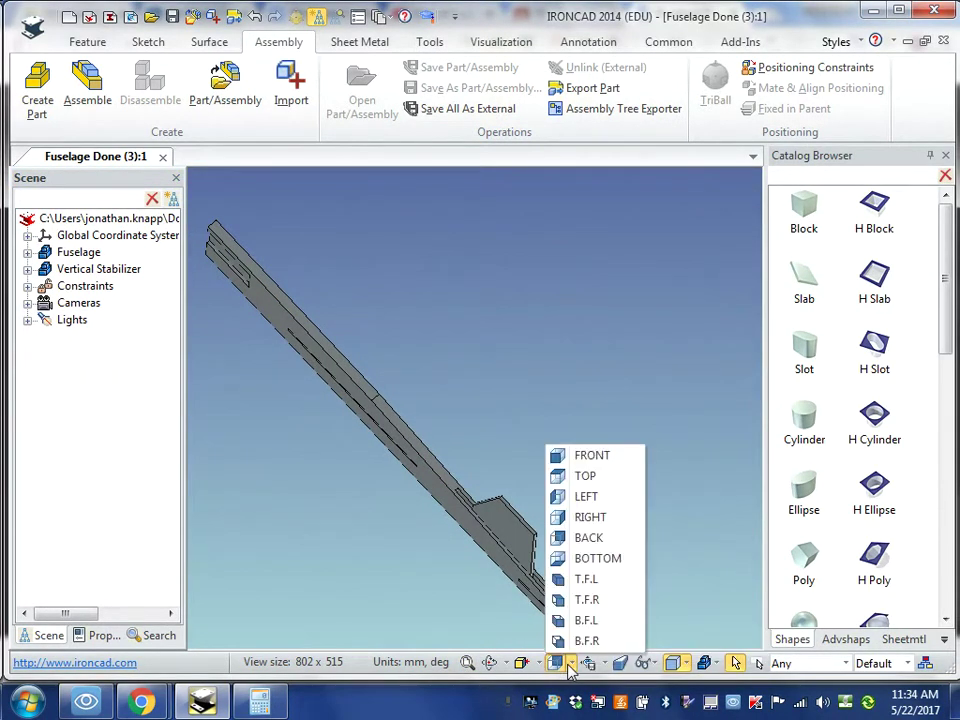
left_click(591, 544)
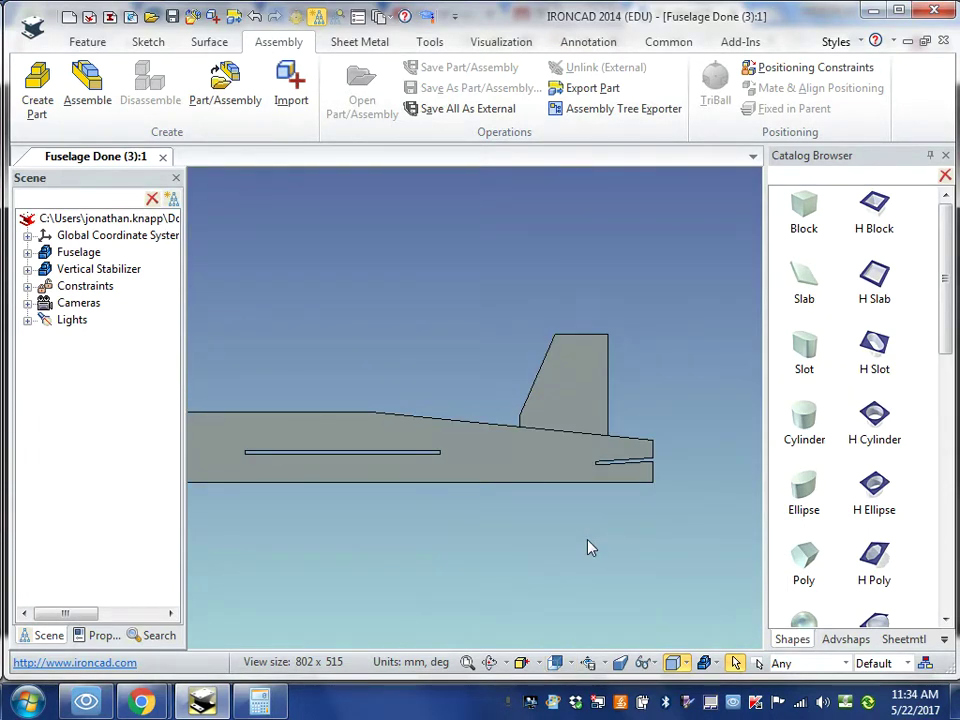
scroll(368, 527, "up", 4)
scroll(394, 520, "down", 5)
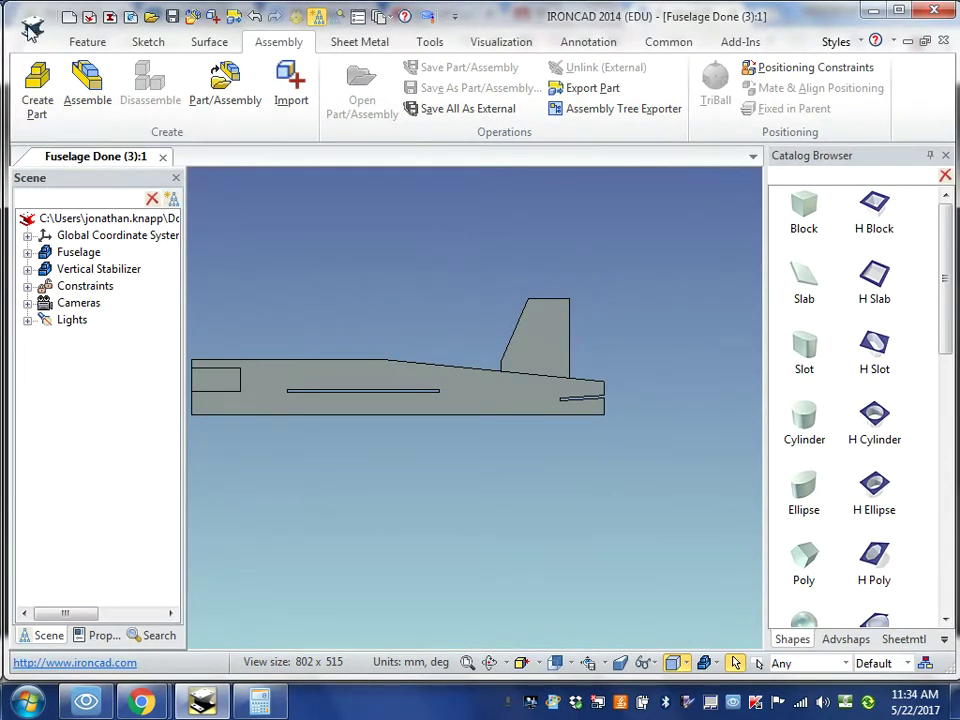
Import the Horizontal Stabilizer Done file from the 7th Grade folder and place it just behind the fuselage's tail
left_click(33, 28)
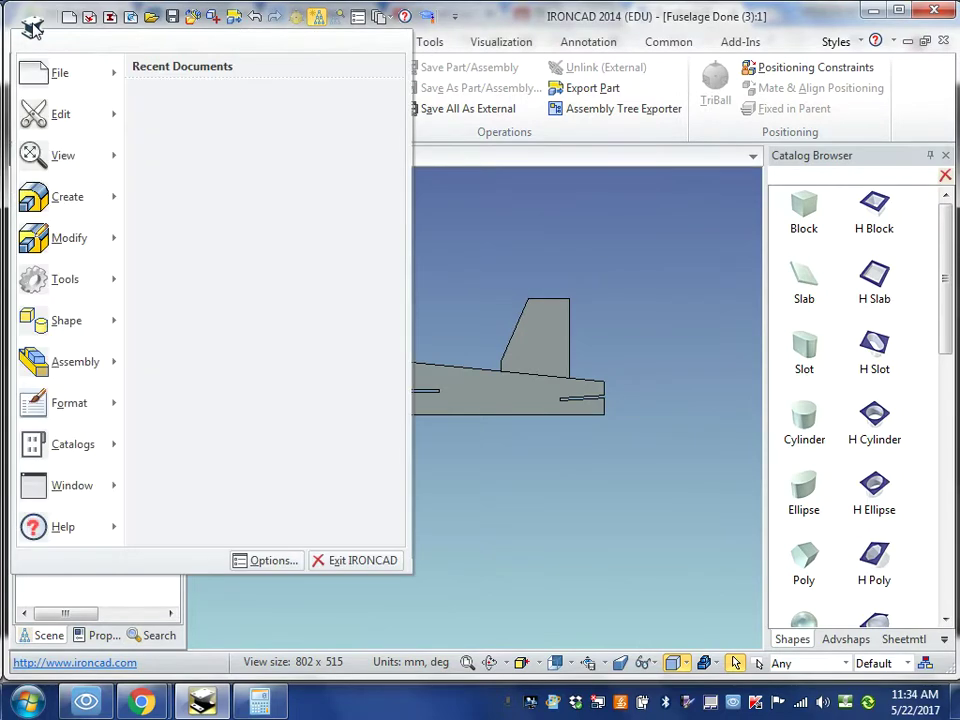
mouse_move(45, 79)
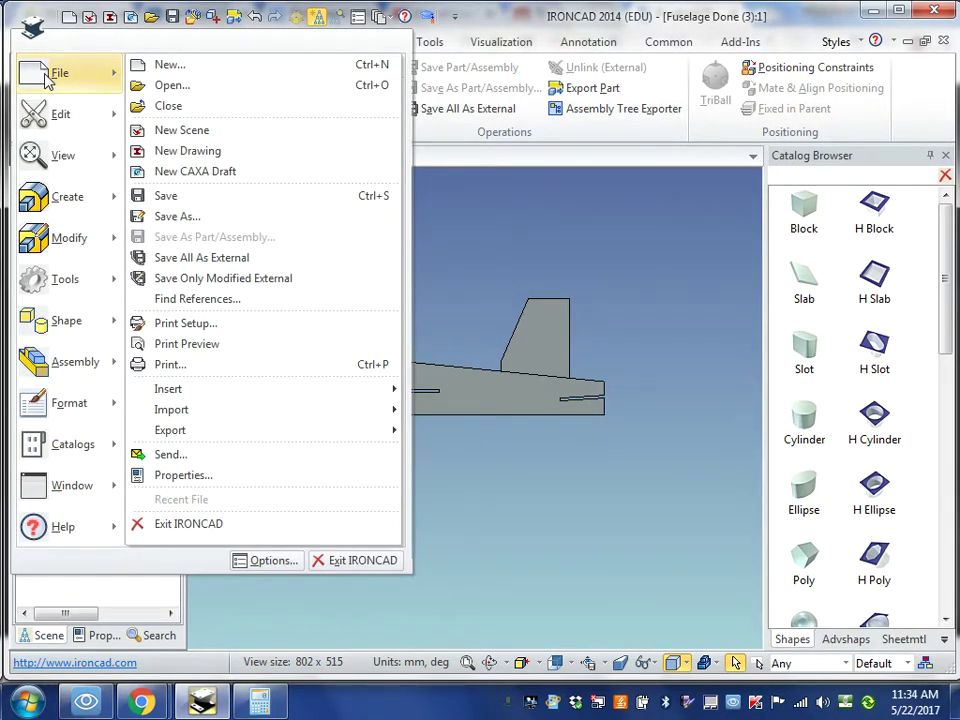
mouse_move(186, 422)
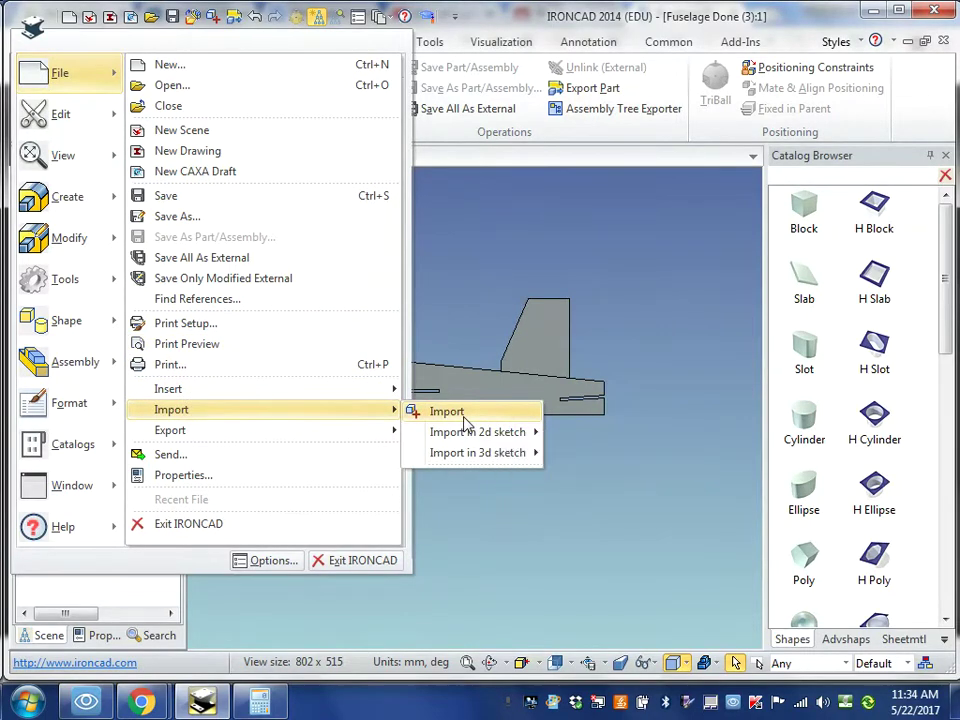
left_click(497, 414)
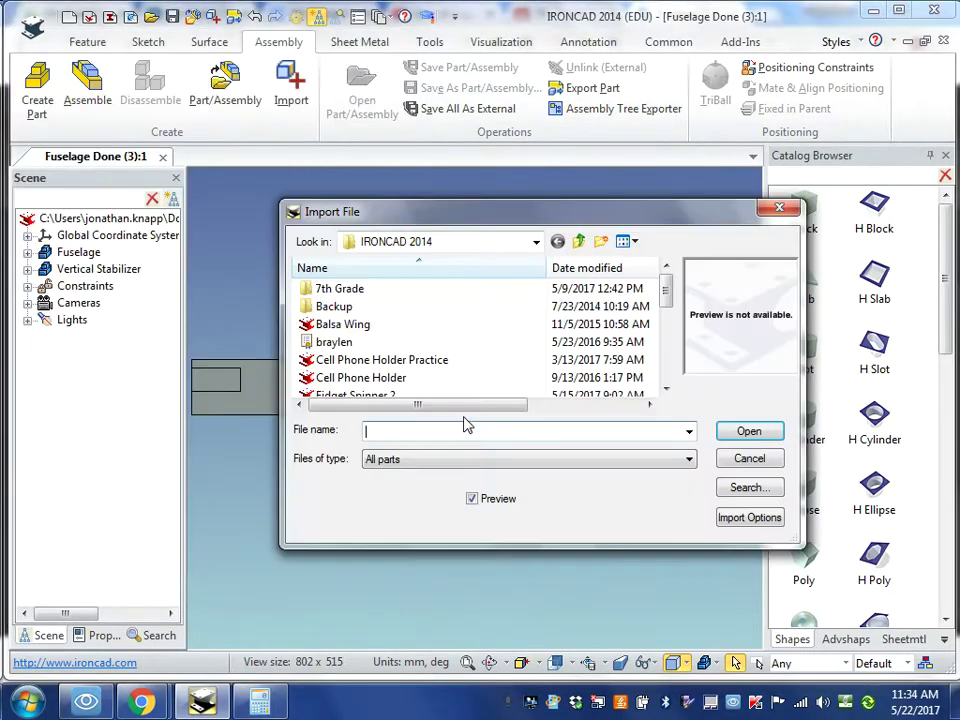
left_click(535, 243)
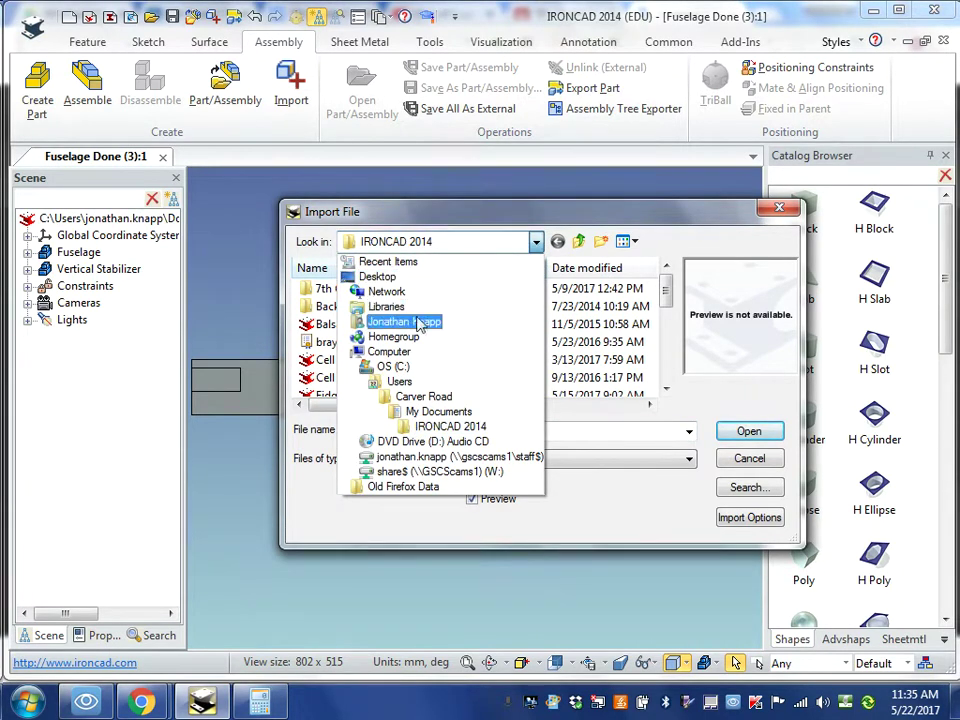
left_click(395, 262)
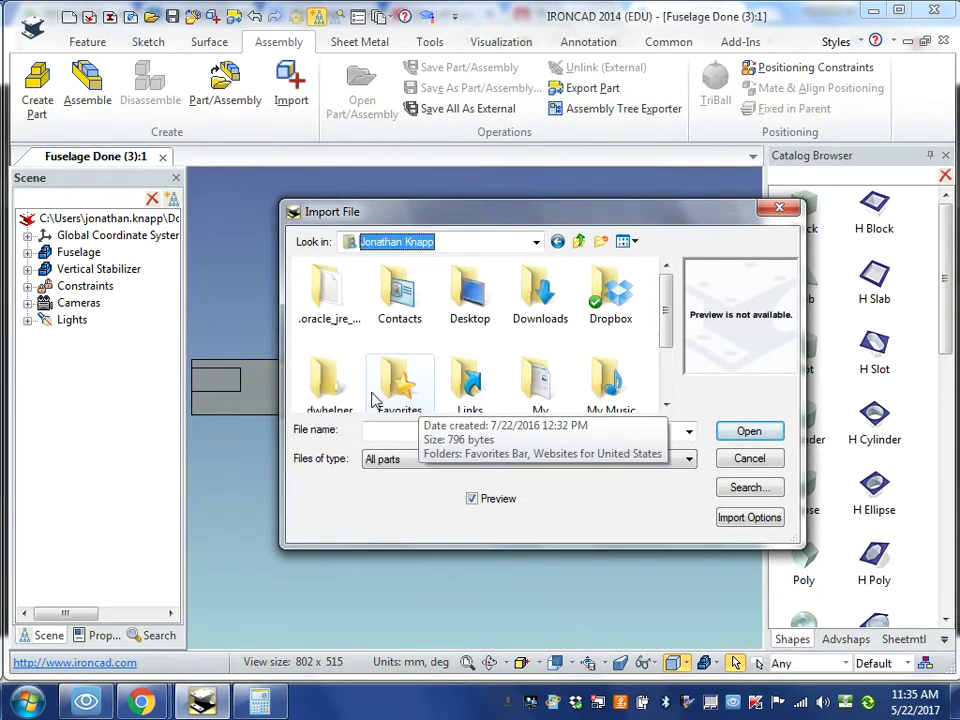
double_click(540, 392)
double_click(338, 324)
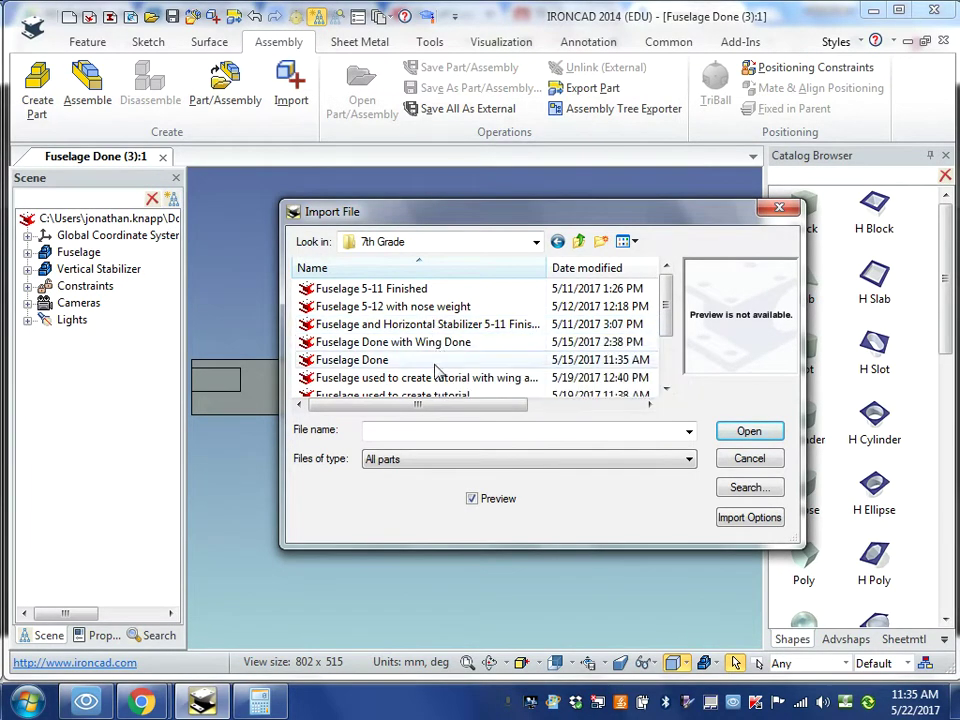
scroll(392, 358, "down", 2)
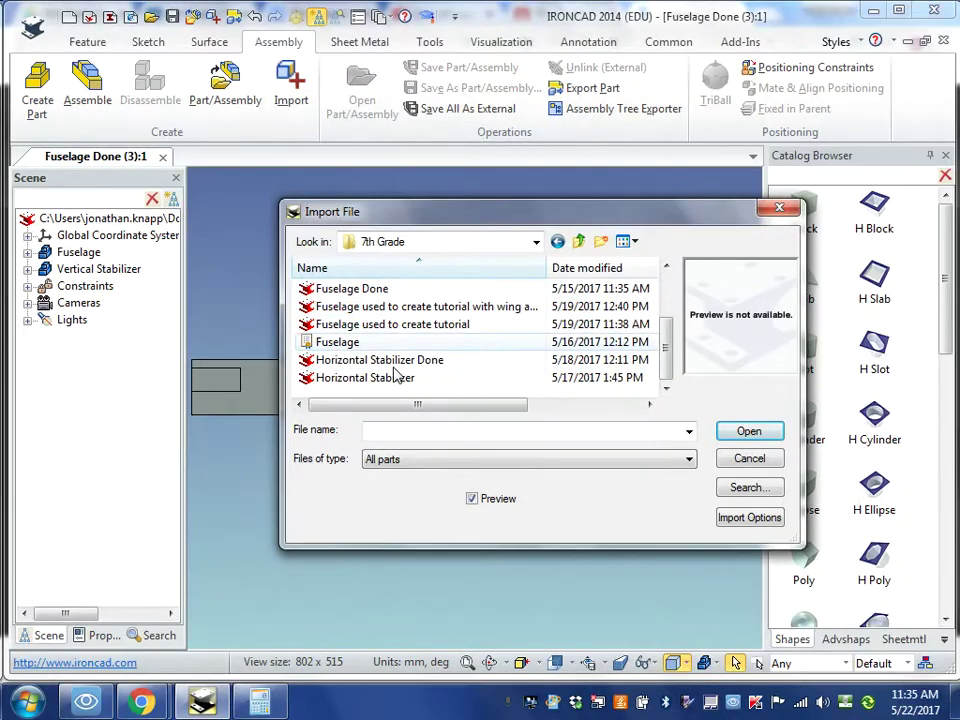
double_click(340, 362)
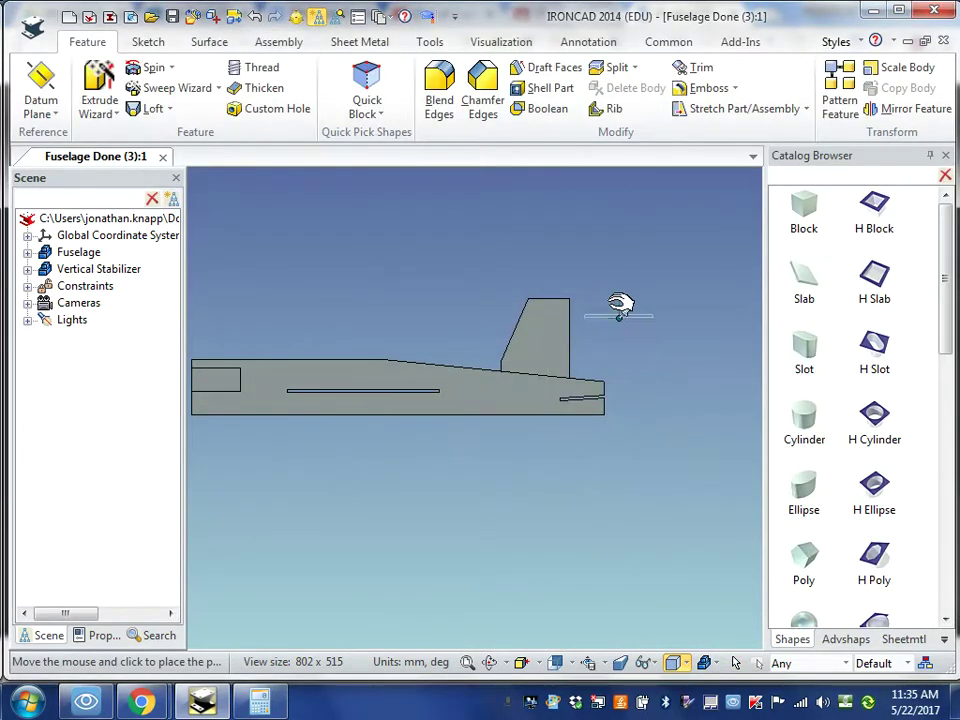
left_click(678, 378)
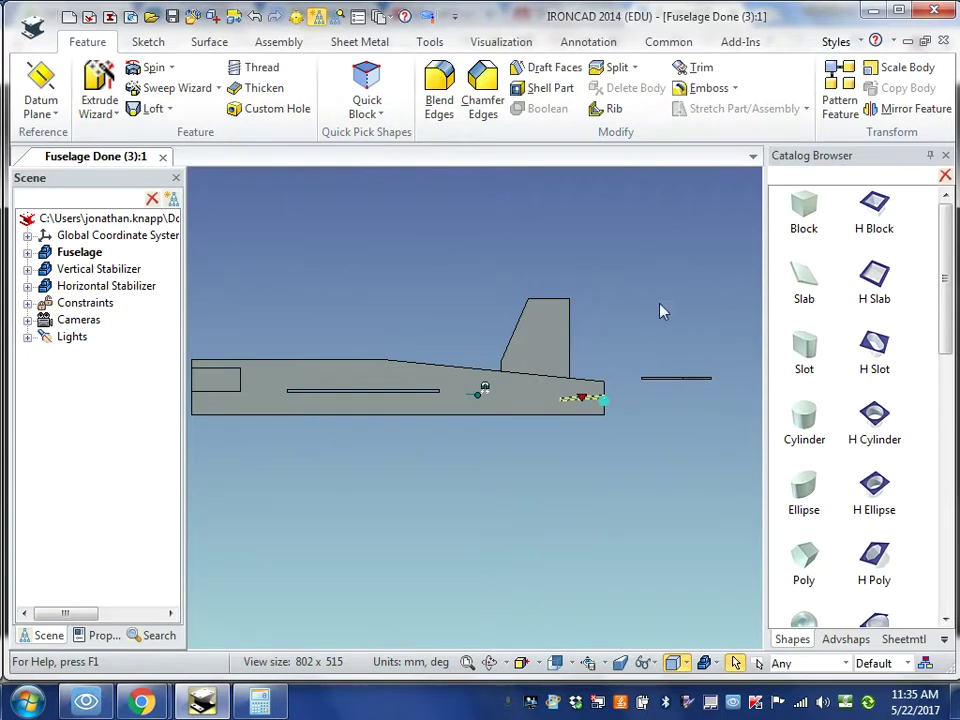
Rotate the Horizontal Stabilizer 180° about its vertical axis with the TriBall
mouse_move(630, 324)
middle_mouse_down()
mouse_move(614, 404)
mouse_move(604, 381)
mouse_move(587, 392)
mouse_move(621, 369)
mouse_move(626, 336)
mouse_move(611, 360)
mouse_move(581, 374)
mouse_move(628, 364)
mouse_move(633, 330)
middle_mouse_up()
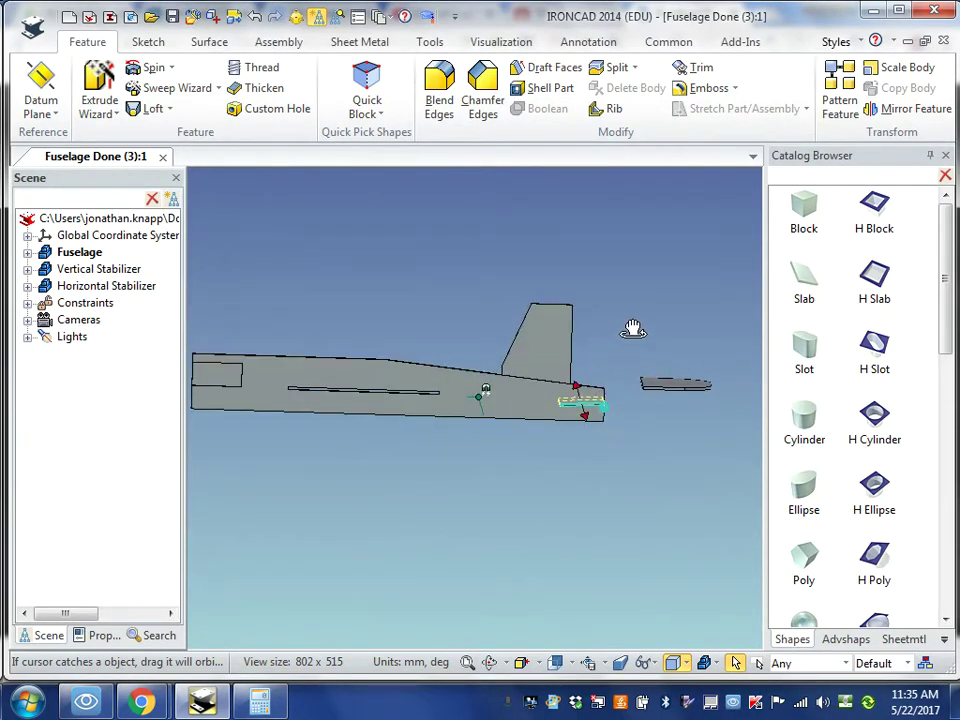
left_click(295, 19)
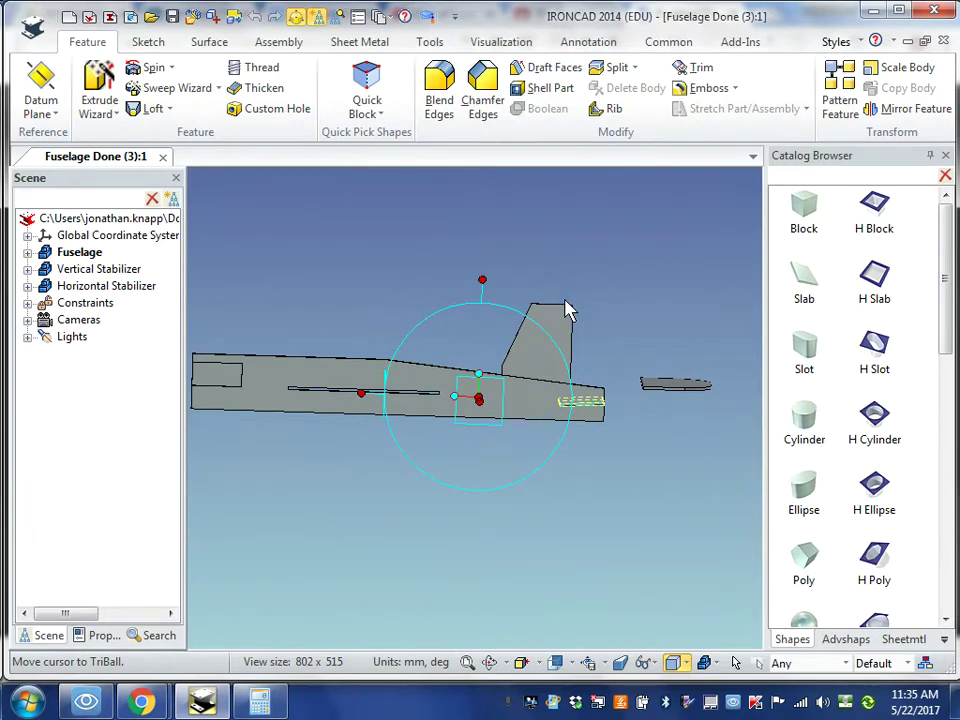
key("Escape")
left_click(678, 386)
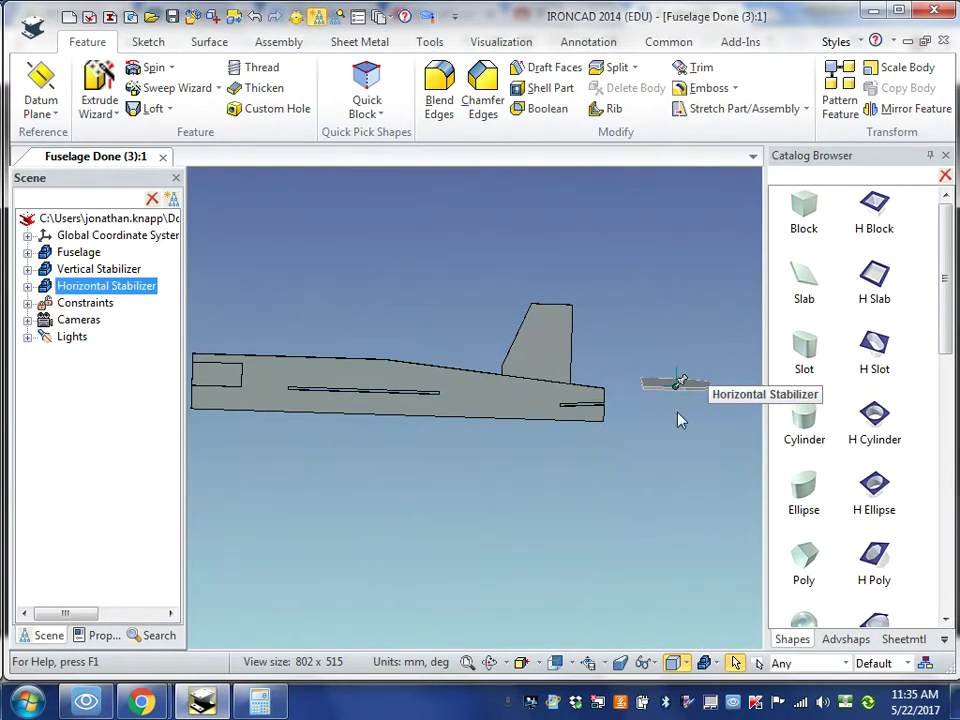
left_click(296, 17)
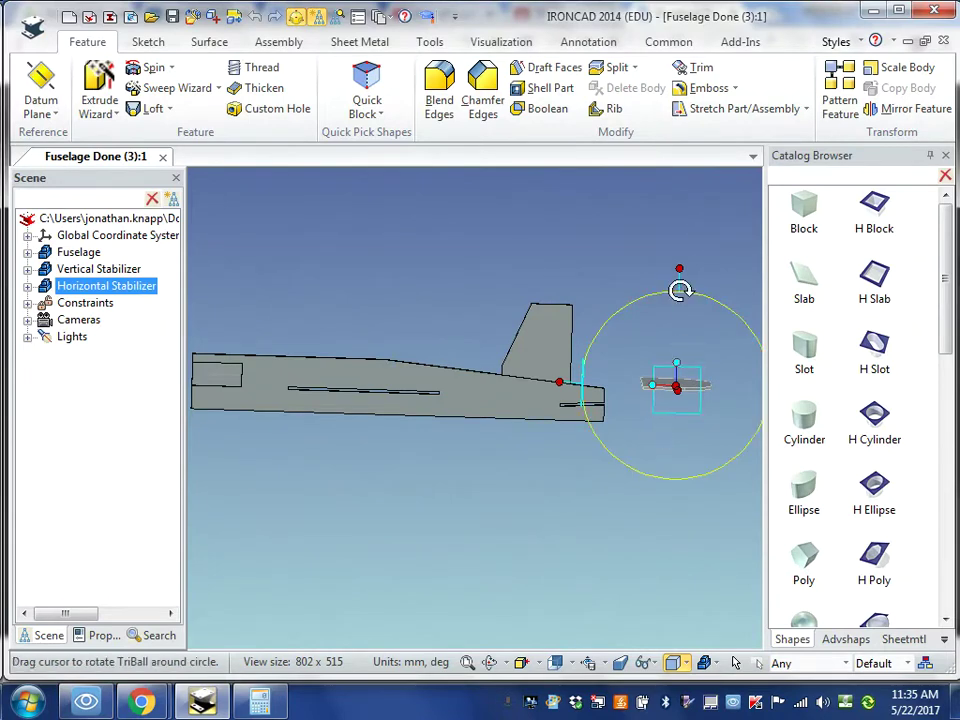
left_click(687, 270)
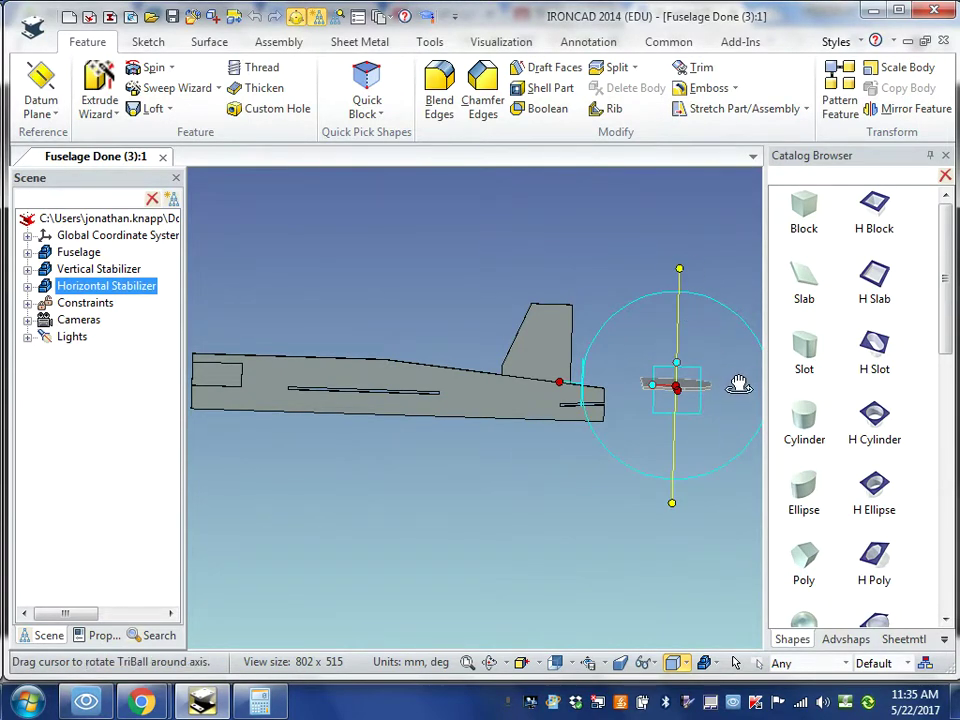
left_click_drag(739, 385, 606, 392)
type("1")
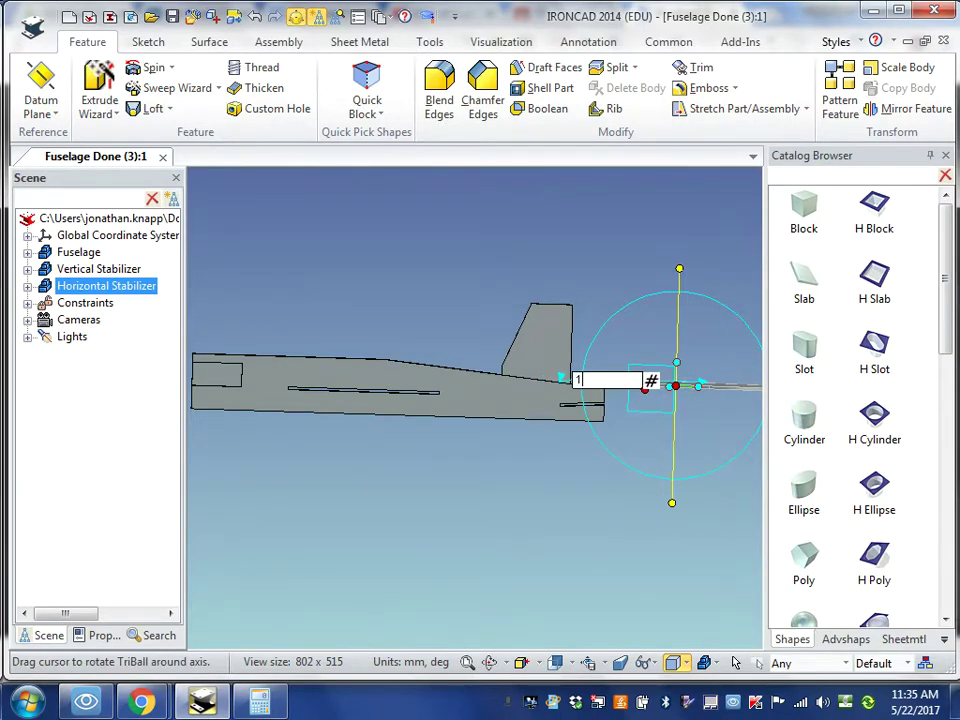
type("80")
key("Return")
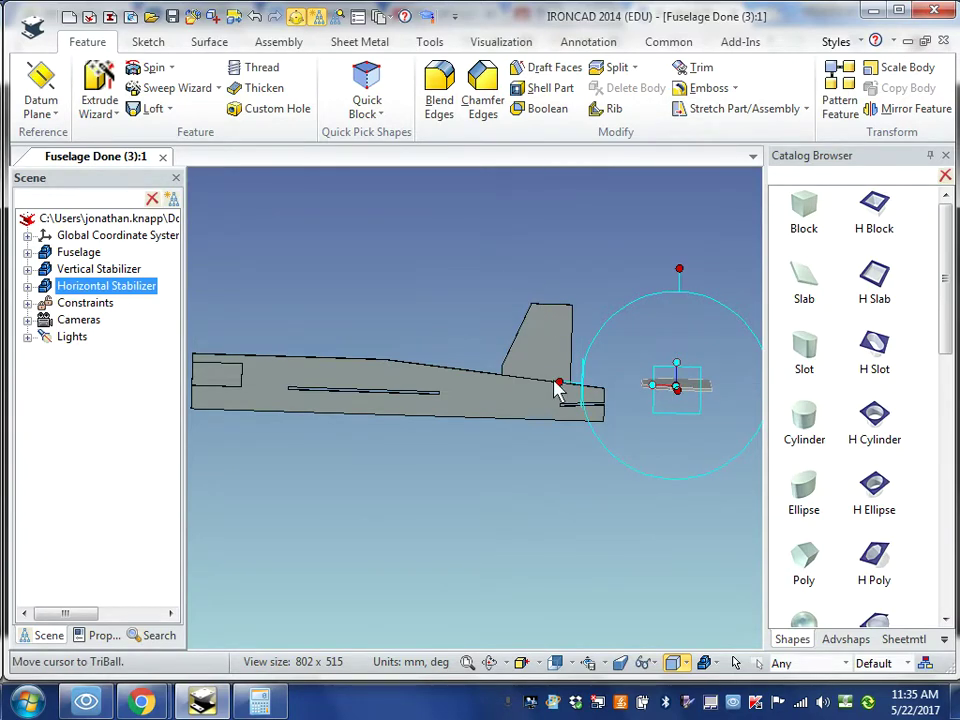
Detach the TriBall, relocate it to the midpoint of the Horizontal Stabilizer's straight leading edge, and reattach it to the part
middle_click_drag(604, 514, 583, 556)
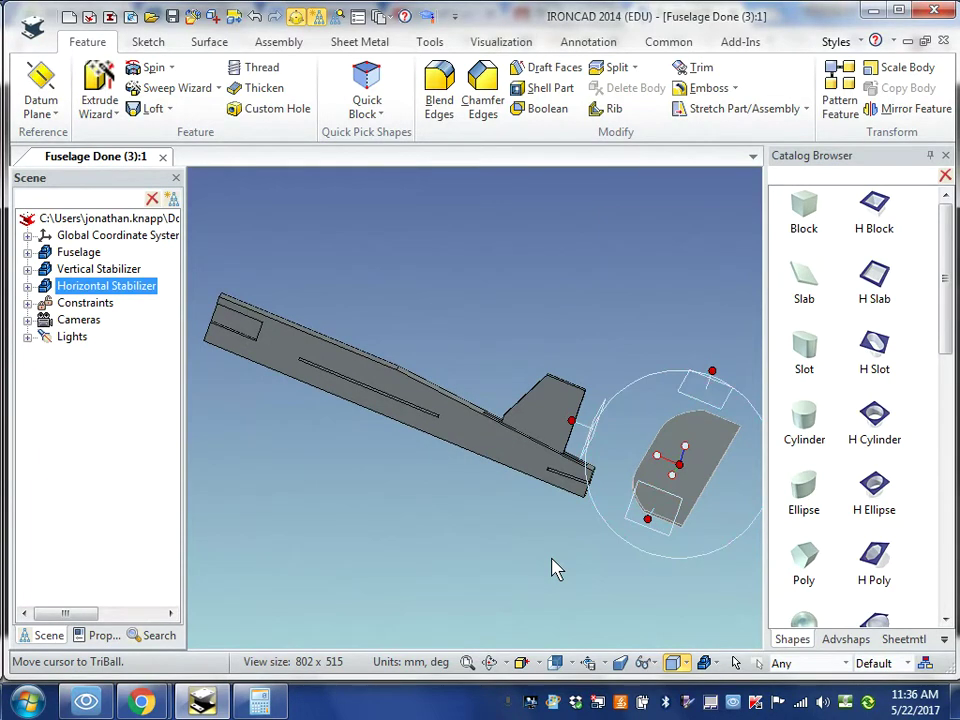
right_click(686, 464)
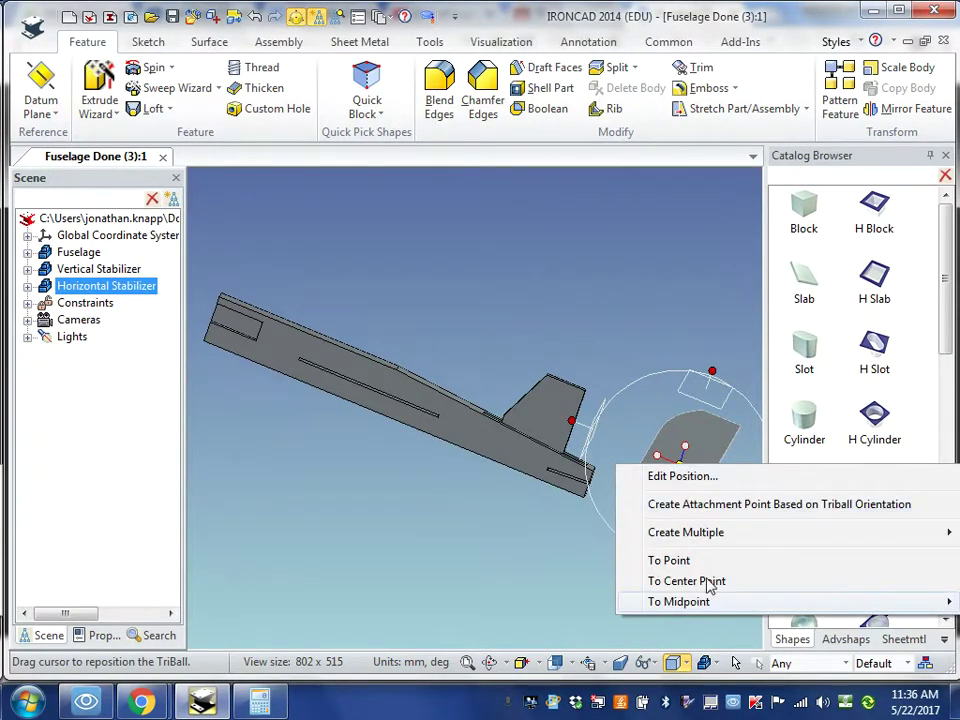
mouse_move(705, 604)
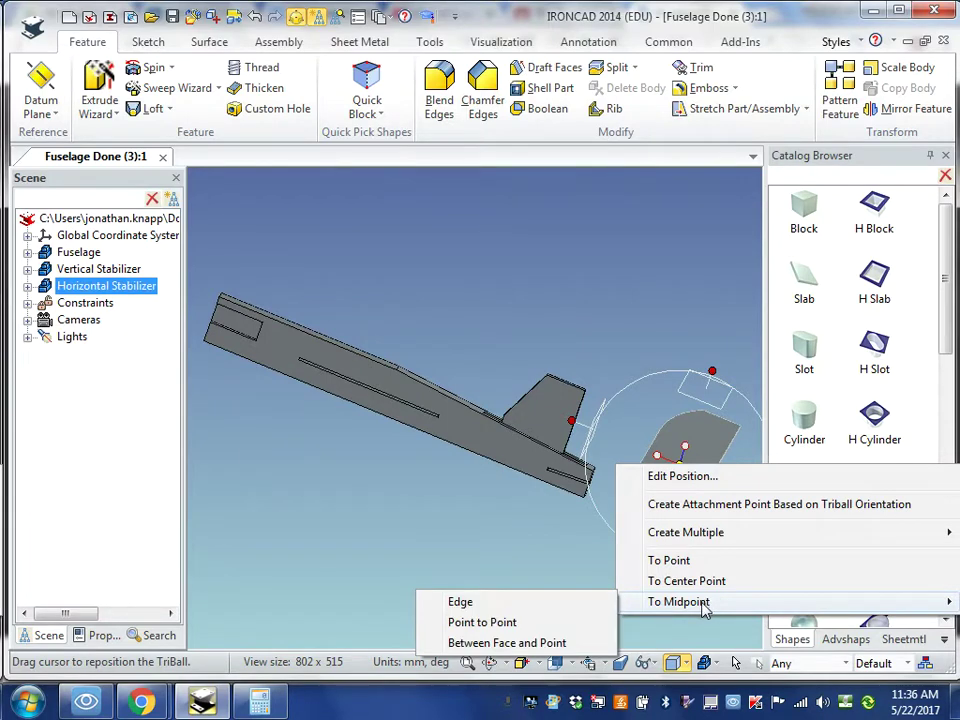
left_click(480, 603)
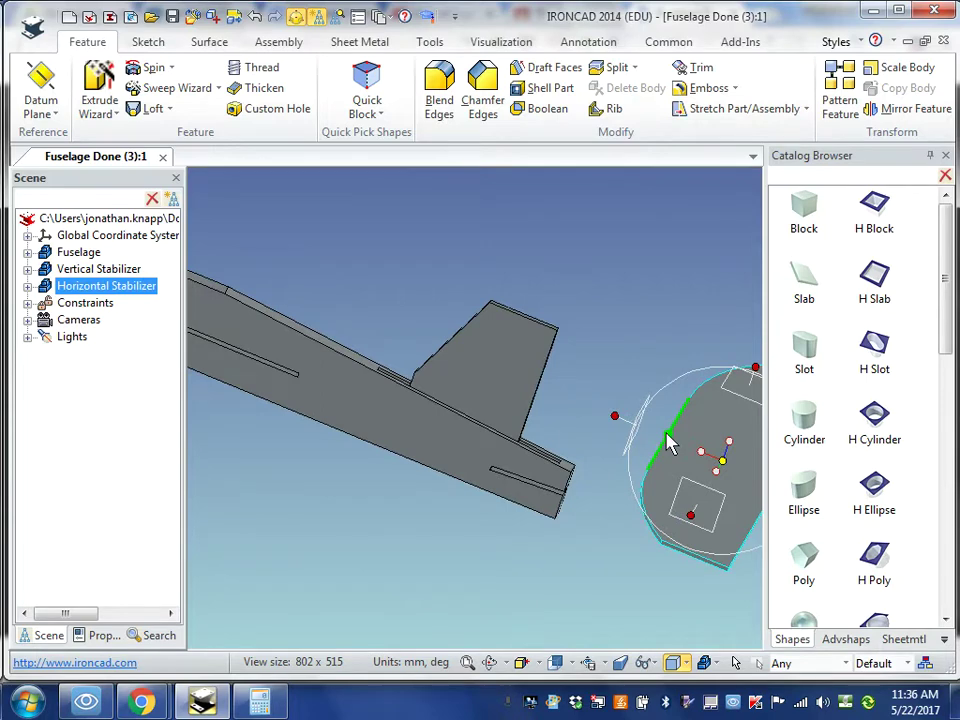
scroll(670, 445, "up", 5)
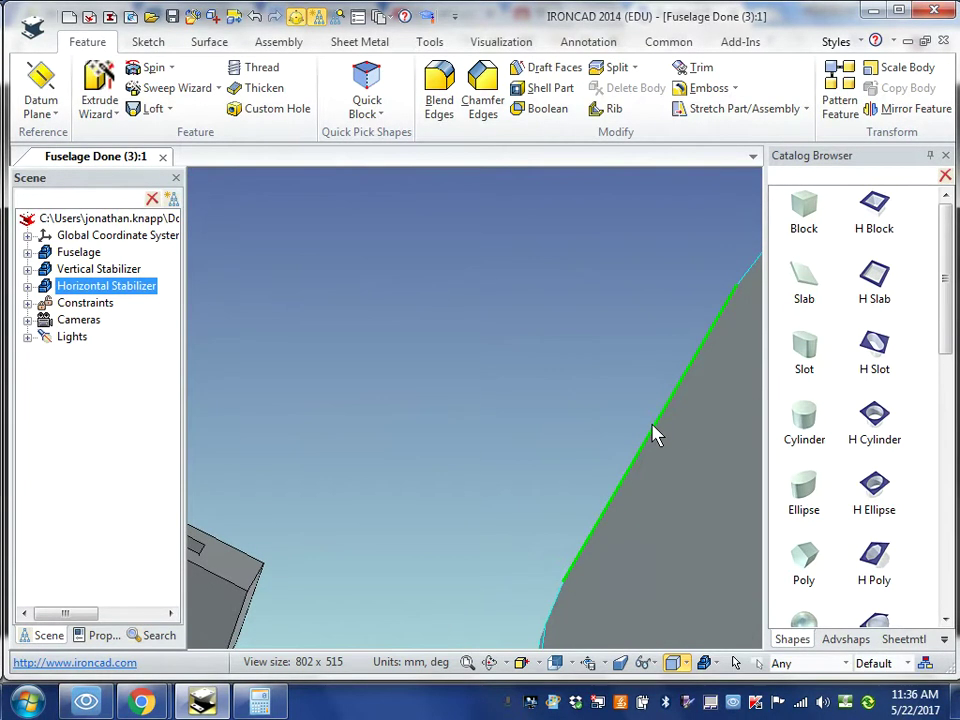
middle_click_drag(561, 443, 589, 446)
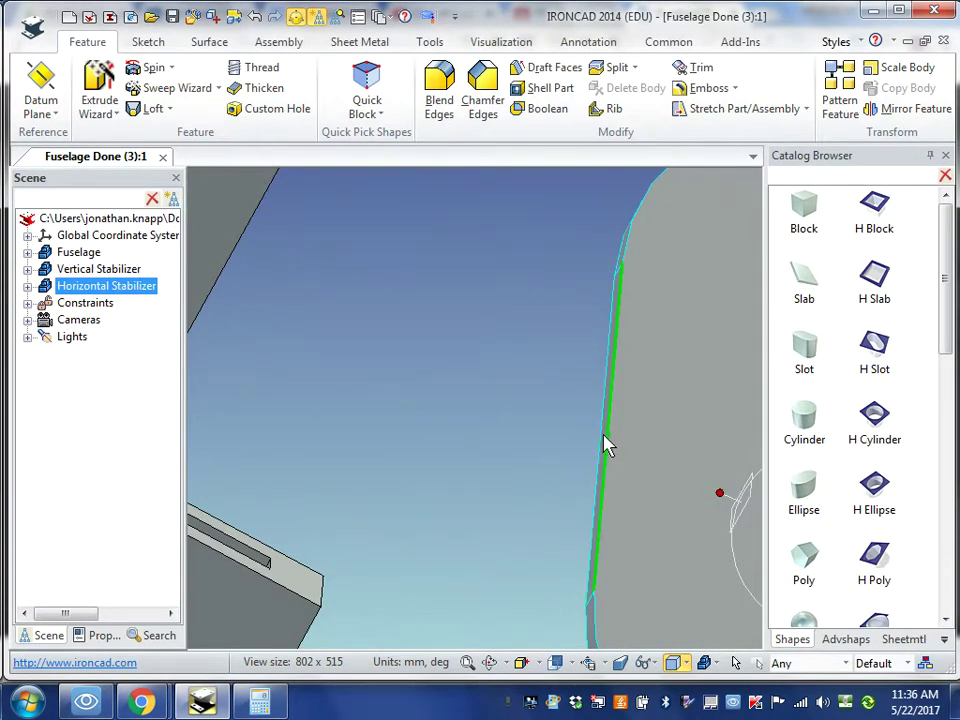
key("F10")
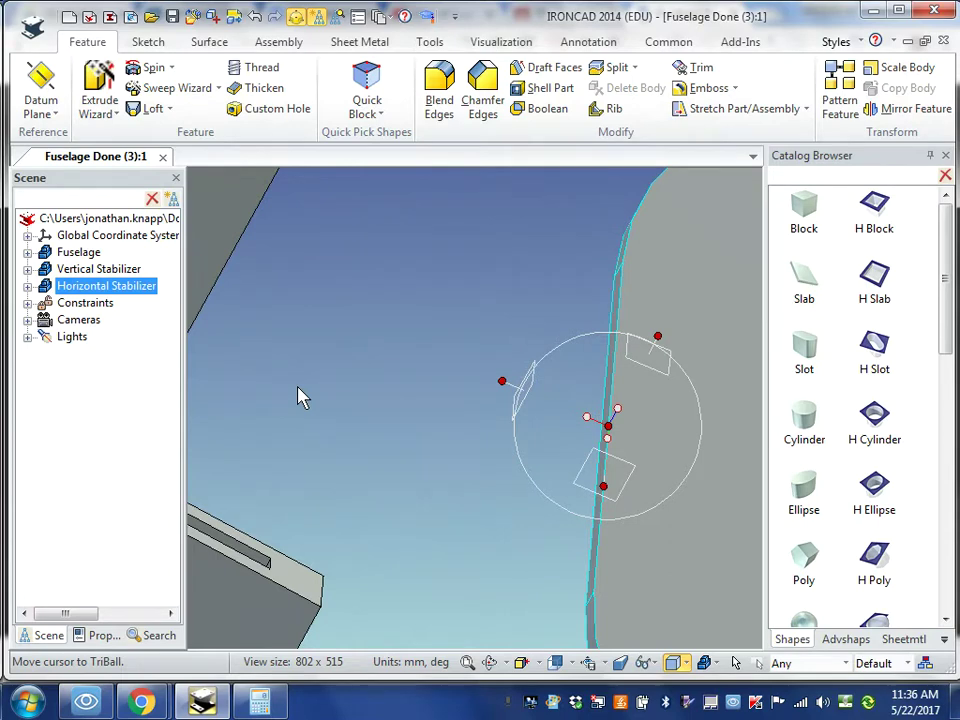
key("space")
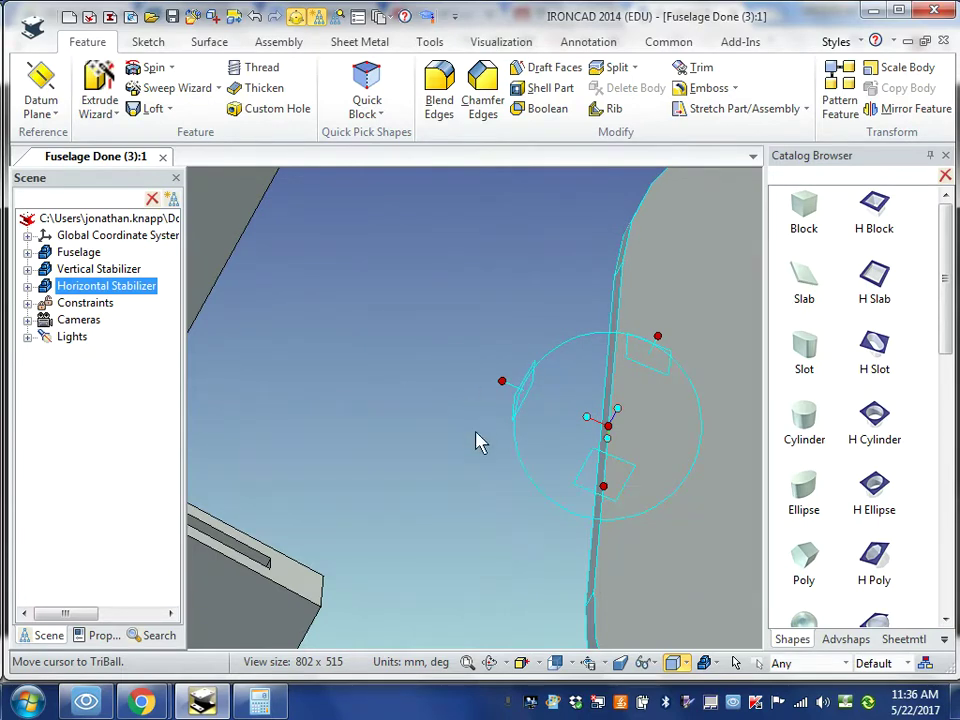
Move the Horizontal Stabilizer with the TriBall to the midpoint of the short corner edge at the closed end of the fuselage's rear slot
scroll(422, 439, "down", 4)
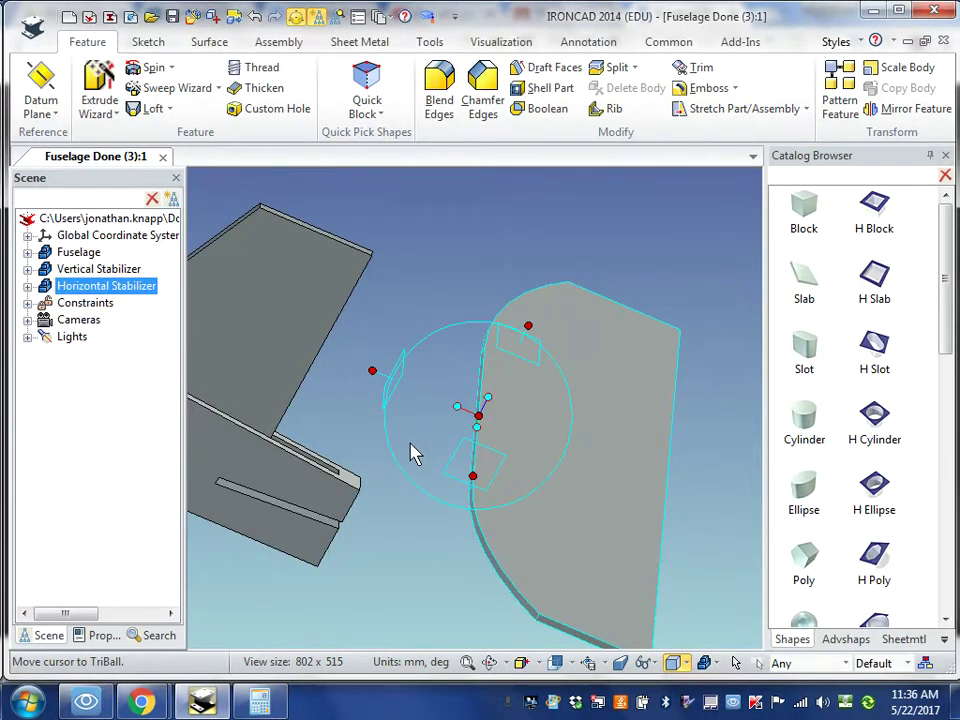
right_click(481, 415)
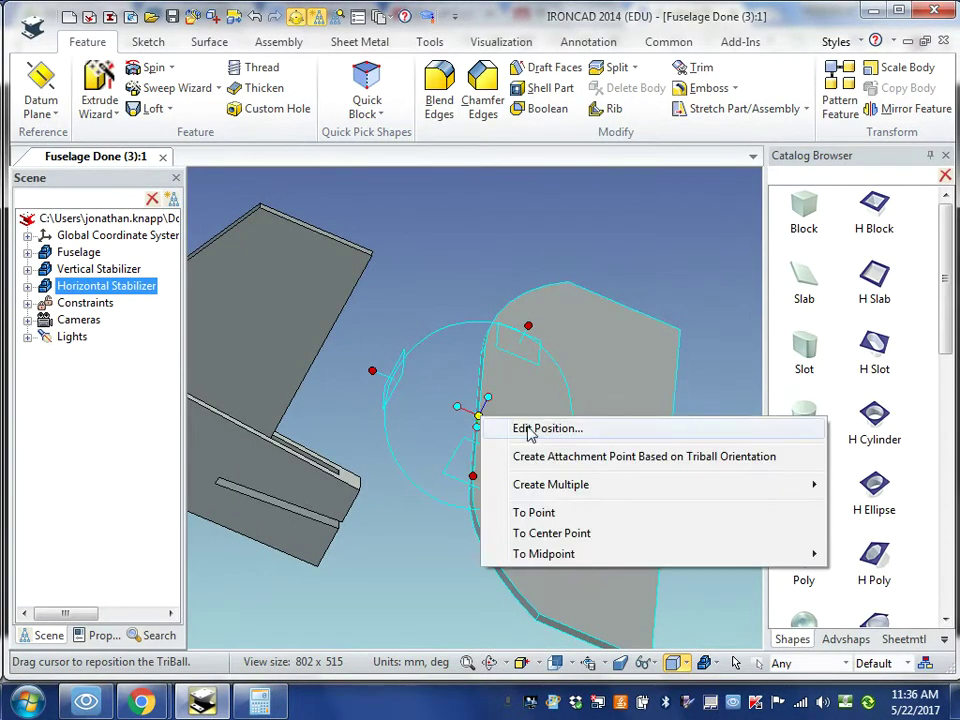
mouse_move(557, 563)
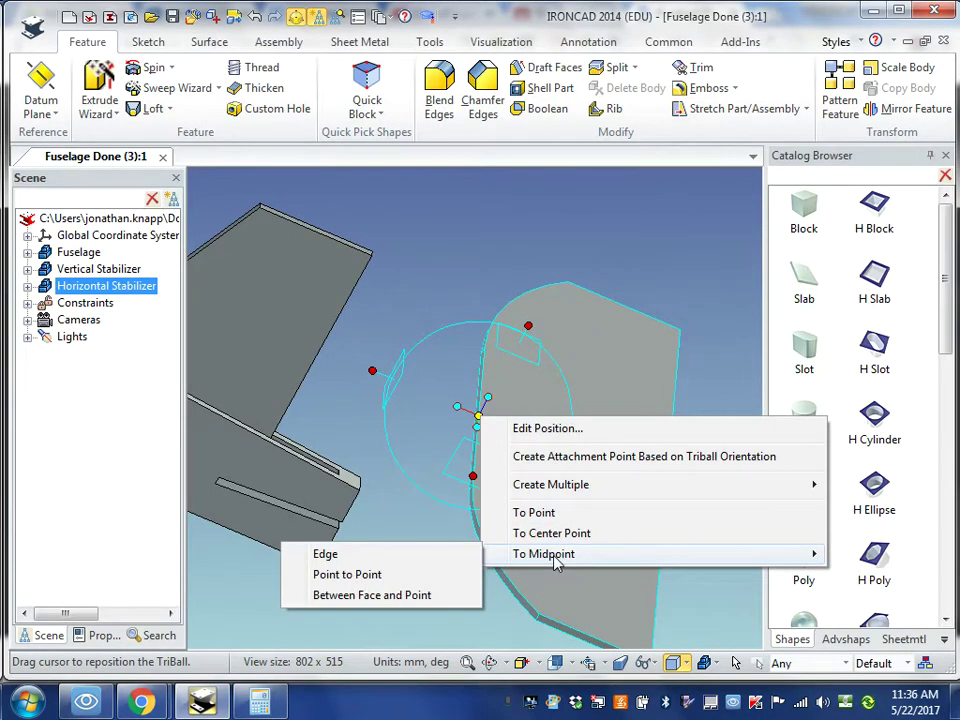
left_click(324, 556)
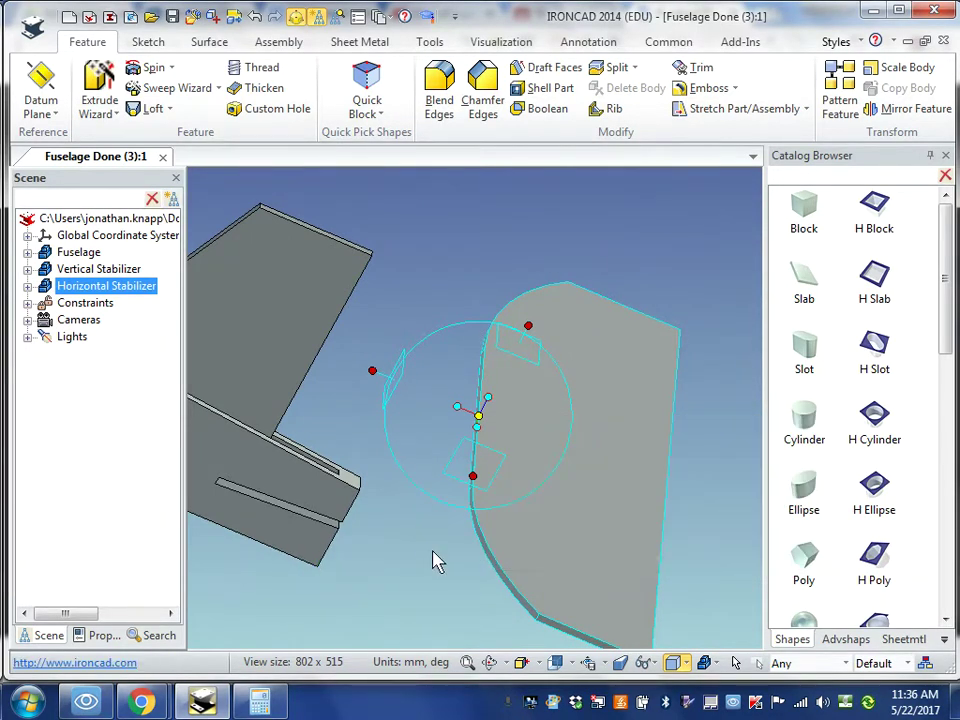
scroll(246, 579, "up", 5)
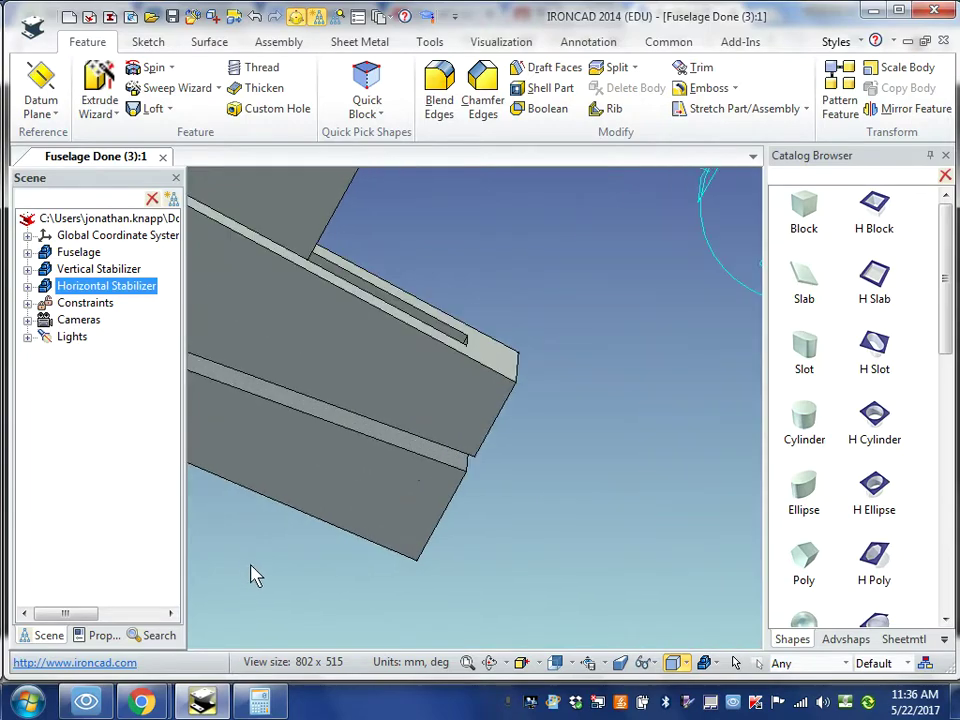
middle_click_drag(252, 576, 246, 484)
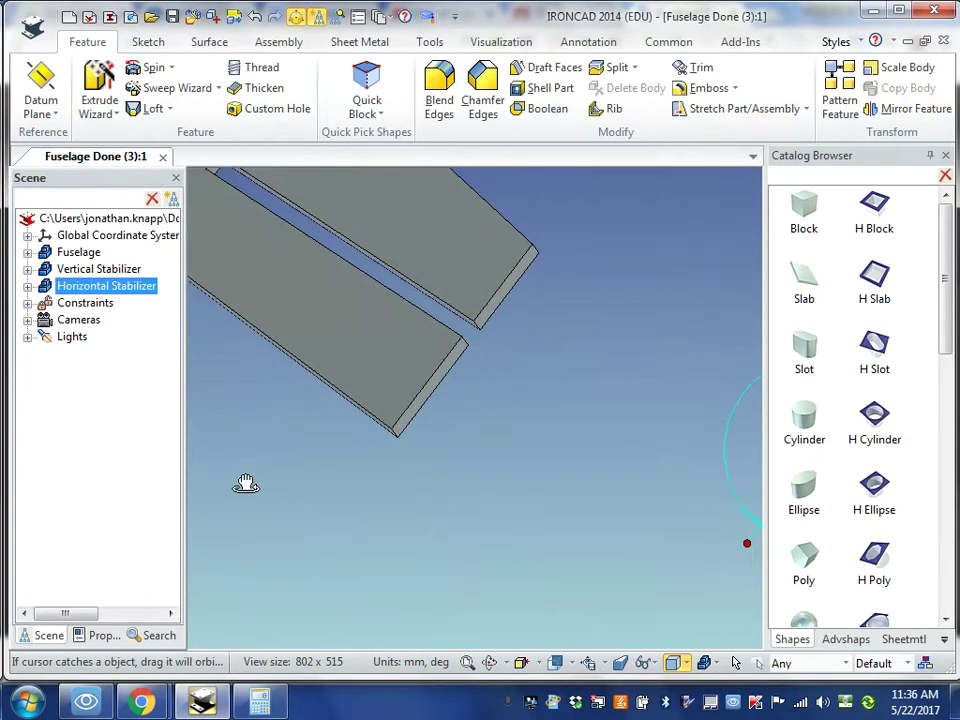
scroll(223, 247, "down", 2)
scroll(225, 248, "up", 3)
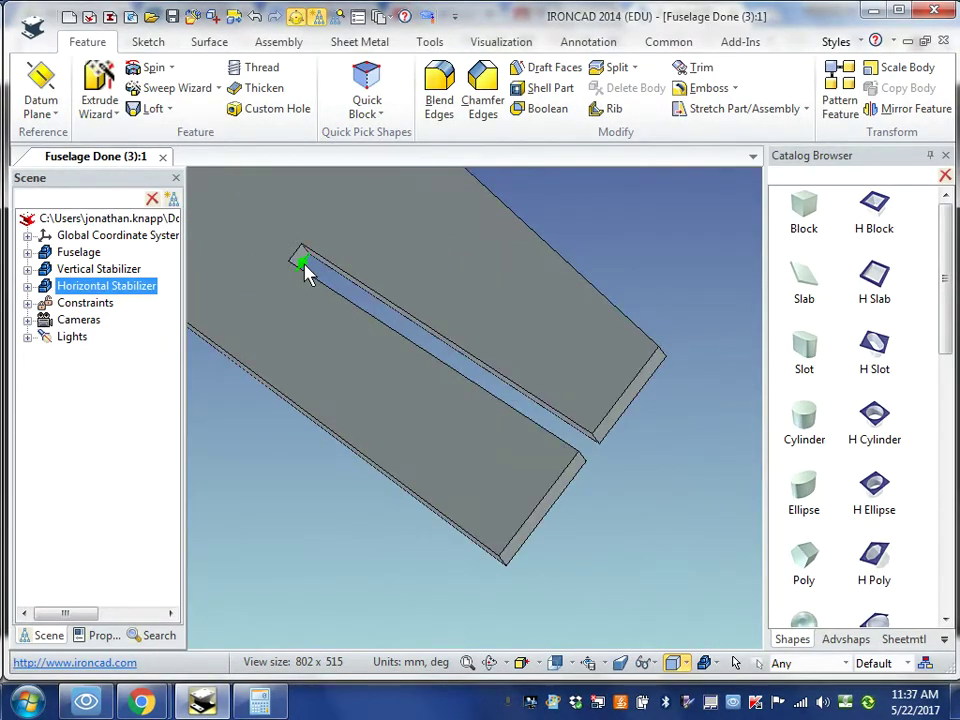
scroll(303, 265, "up", 4)
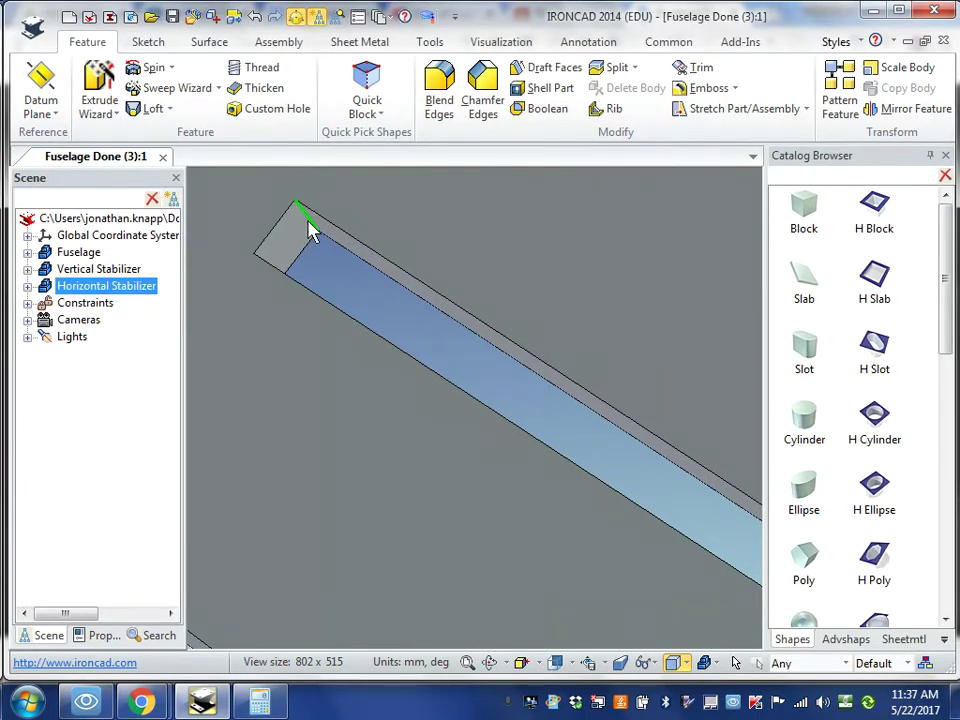
left_click(309, 229)
key("F10")
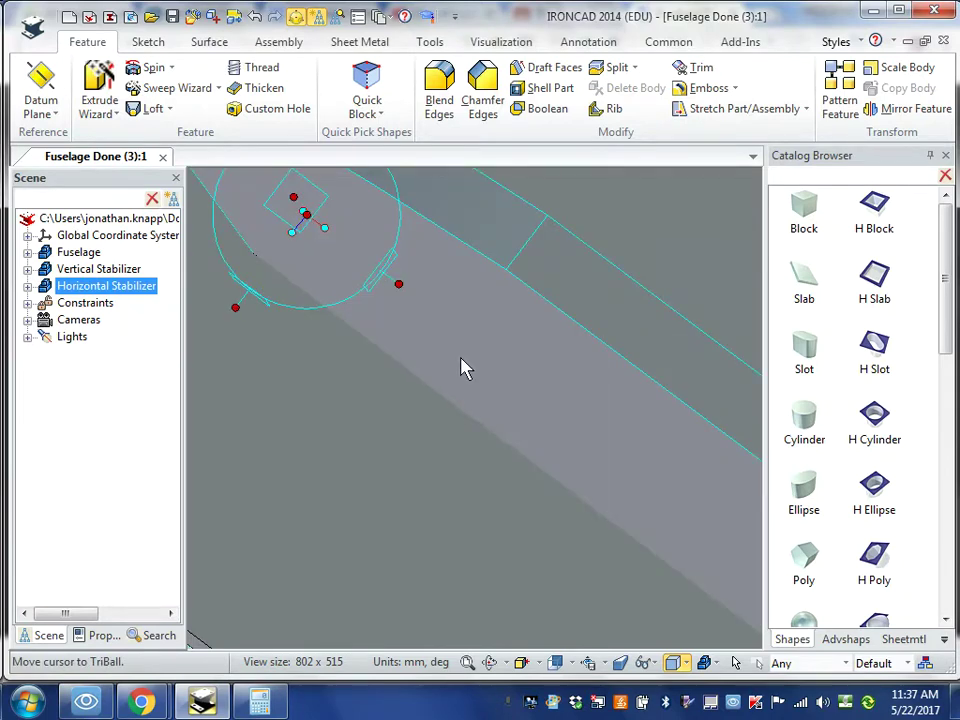
scroll(516, 503, "down", 6)
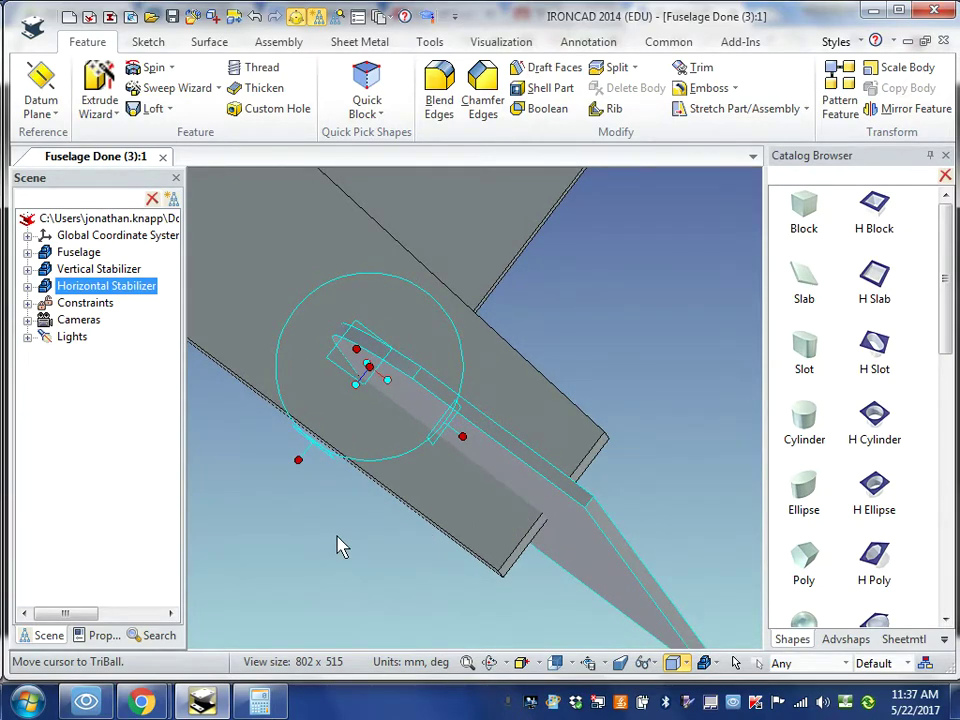
Turn off the TriBall on the Horizontal Stabilizer and view the fuselage's rear slot from another side
key("F10")
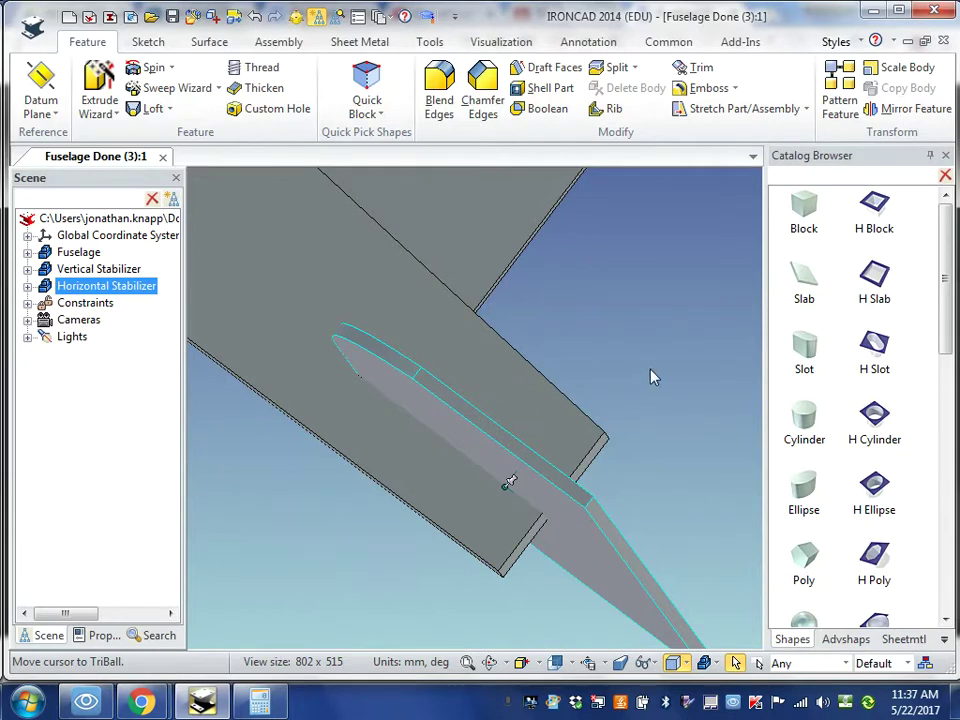
key("F3")
mouse_move(650, 378)
left_mouse_down()
mouse_move(632, 386)
mouse_move(641, 379)
left_mouse_up()
middle_click_drag(642, 379, 635, 385)
middle_click_drag(510, 515, 636, 450)
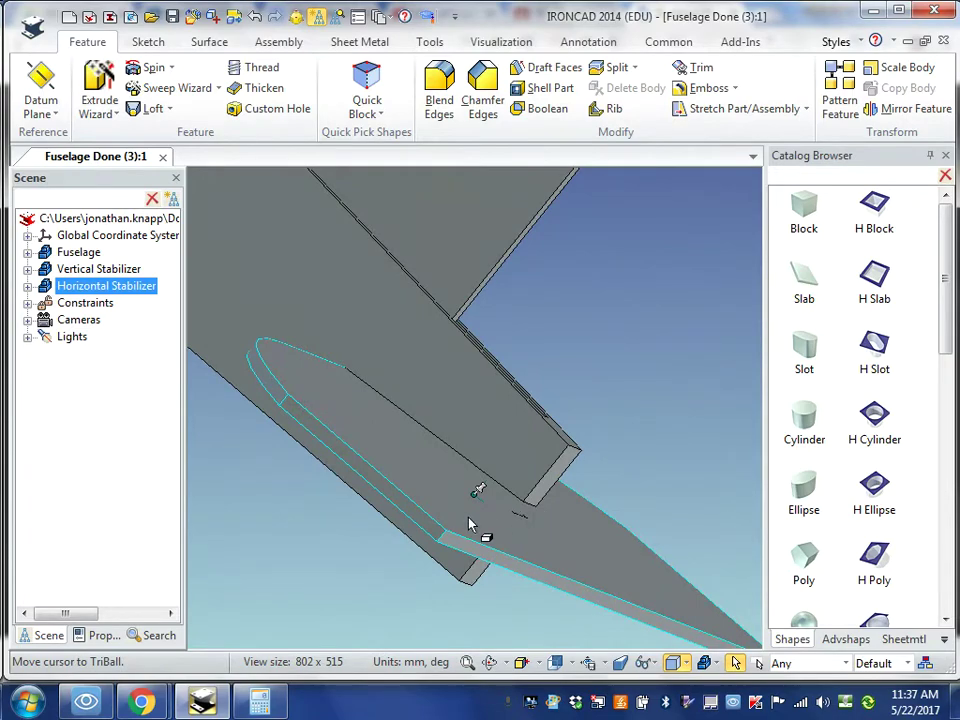
Add a Mate positioning constraint between the Horizontal Stabilizer's broad flat face and the long inner face of the fuselage's rear slot
left_click(280, 46)
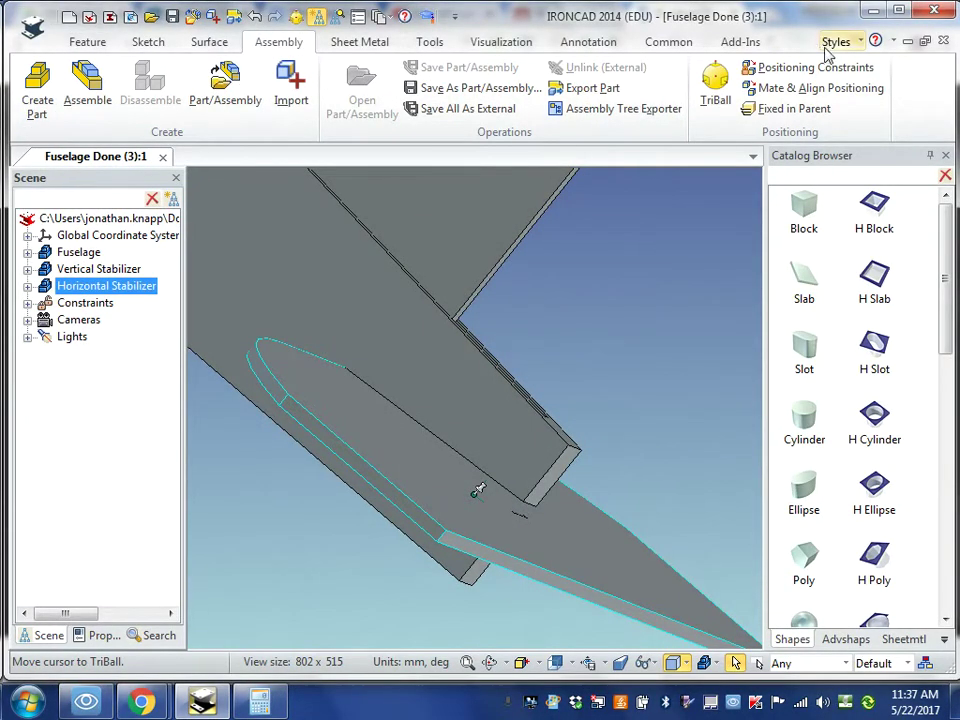
left_click(798, 68)
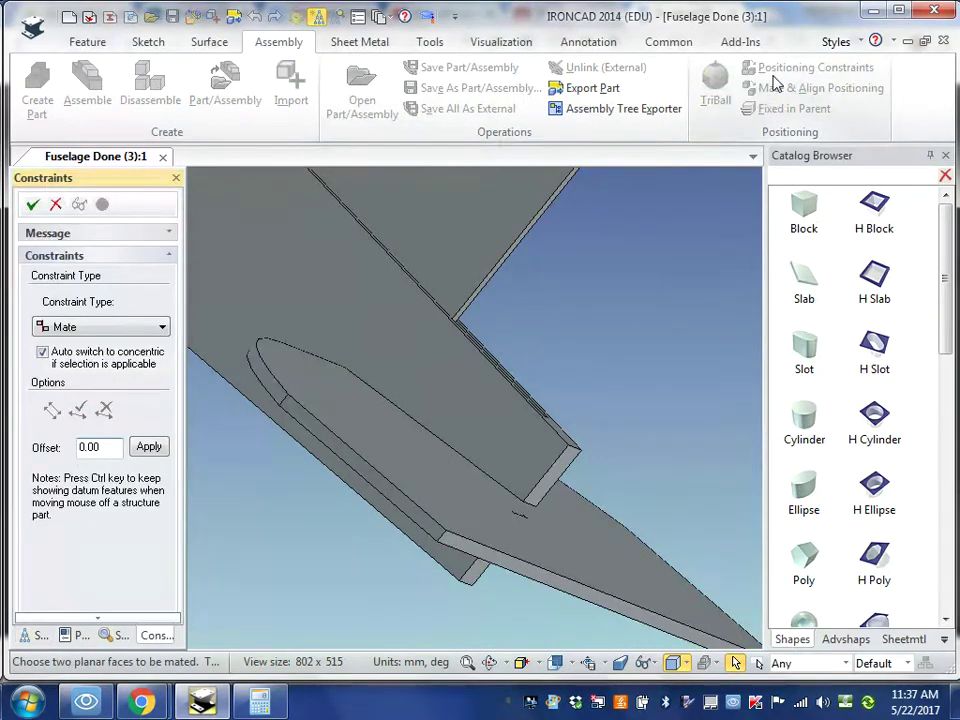
left_click(332, 257)
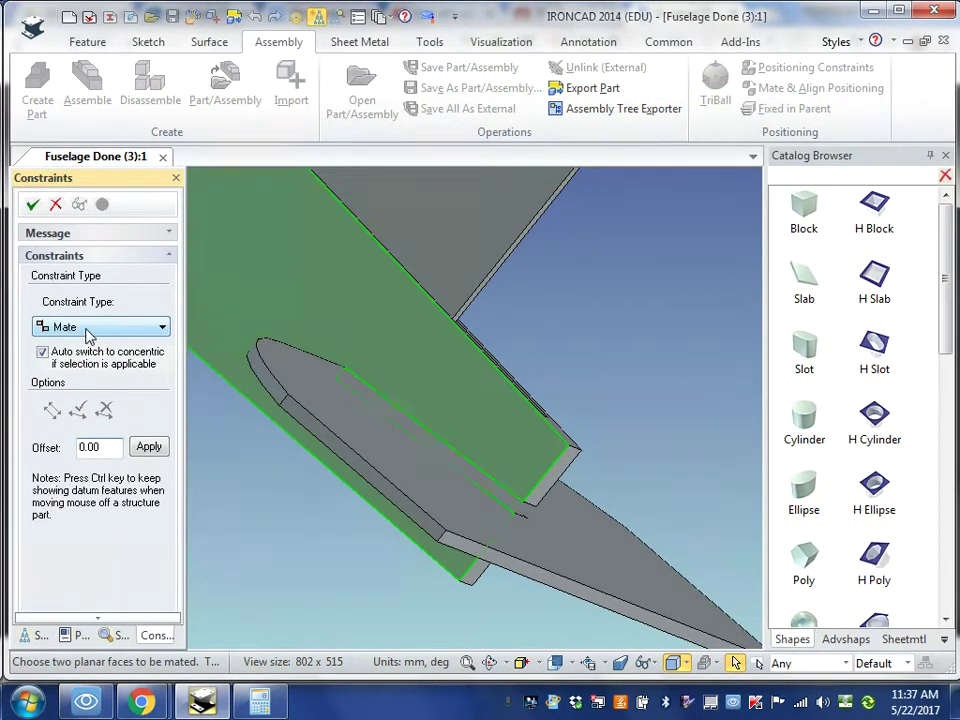
middle_click_drag(614, 334, 599, 358)
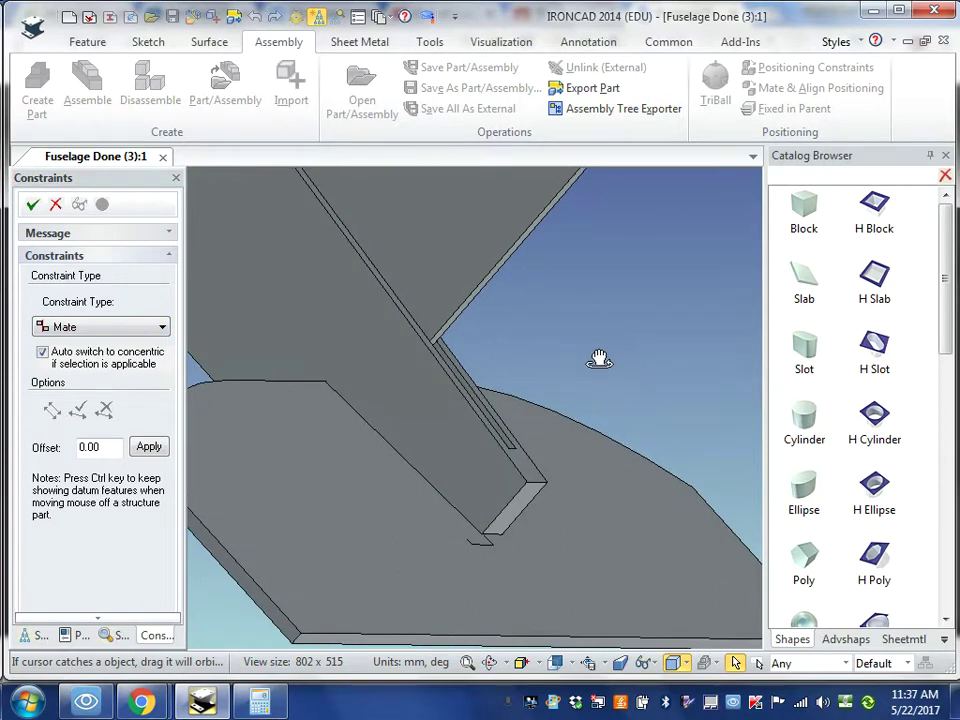
left_click(372, 557)
middle_click_drag(600, 499, 654, 426)
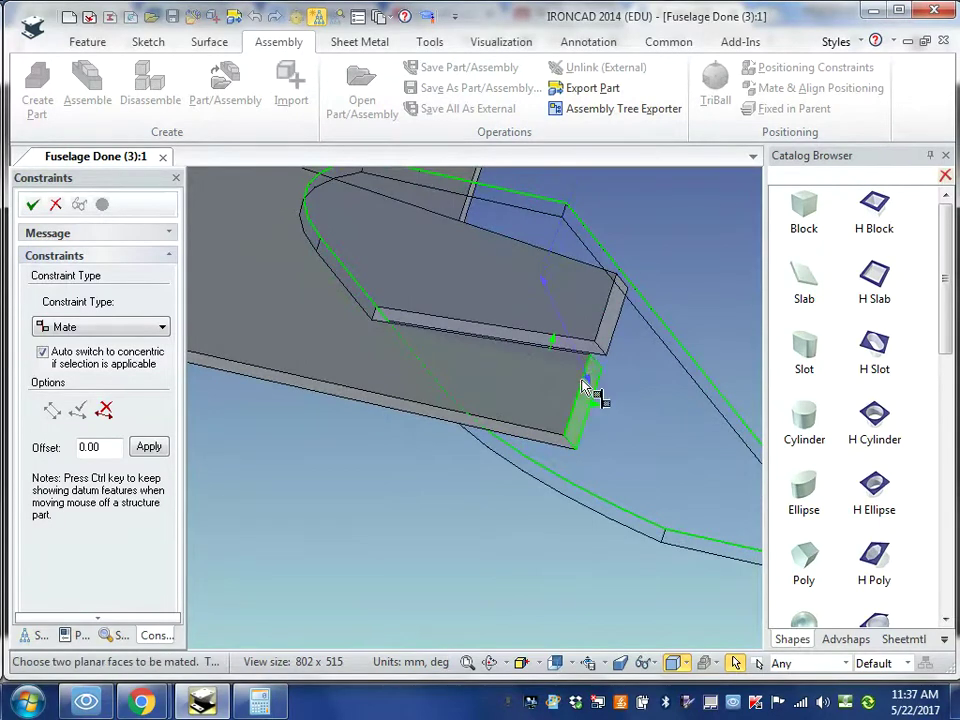
scroll(535, 340, "up", 3)
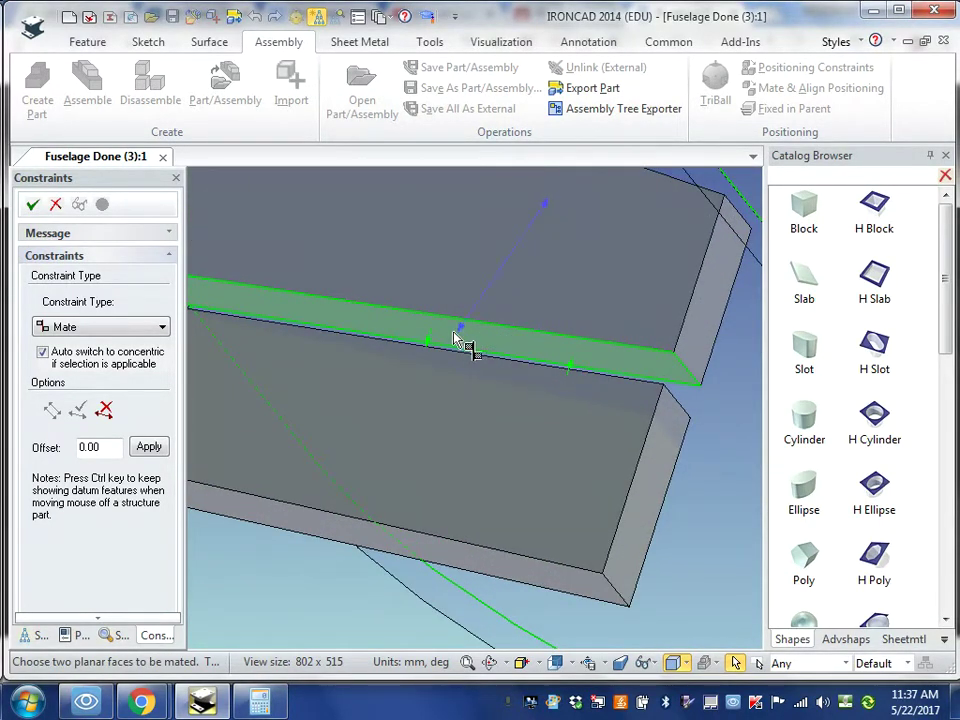
left_click(389, 331)
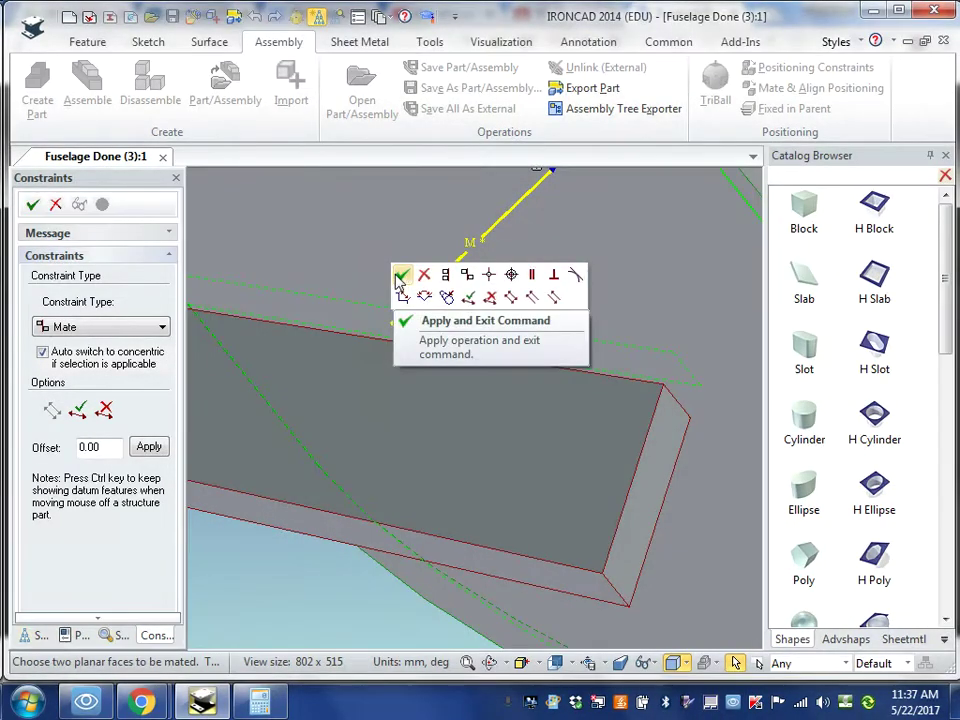
left_click(400, 276)
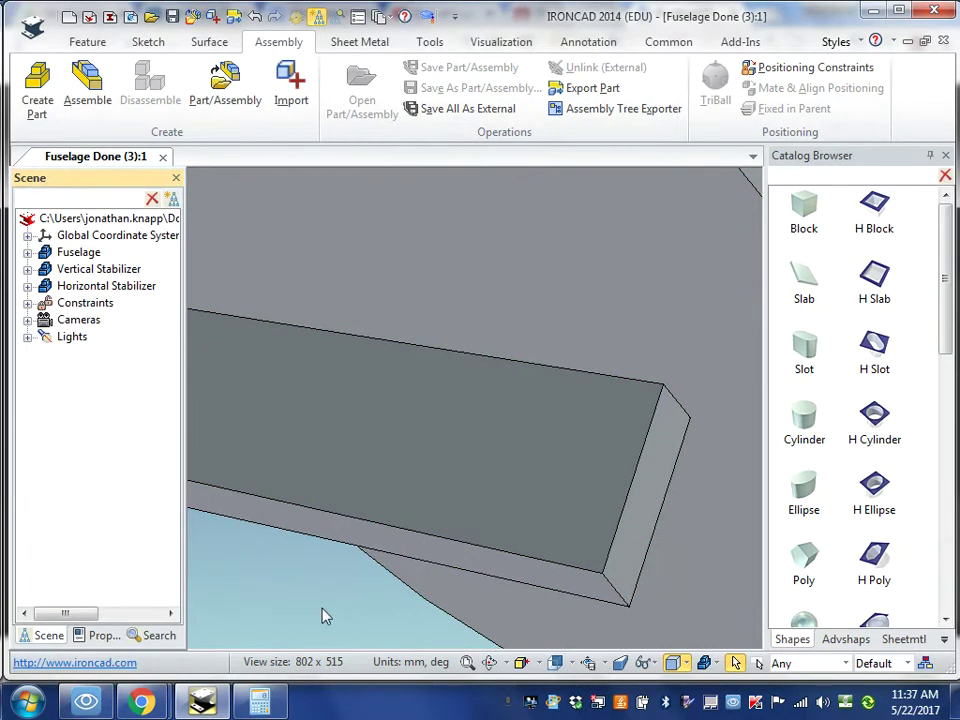
Add a Block from the shapes catalog as a separate part in the empty space above the fuselage's nose
middle_click_drag(324, 585, 461, 527)
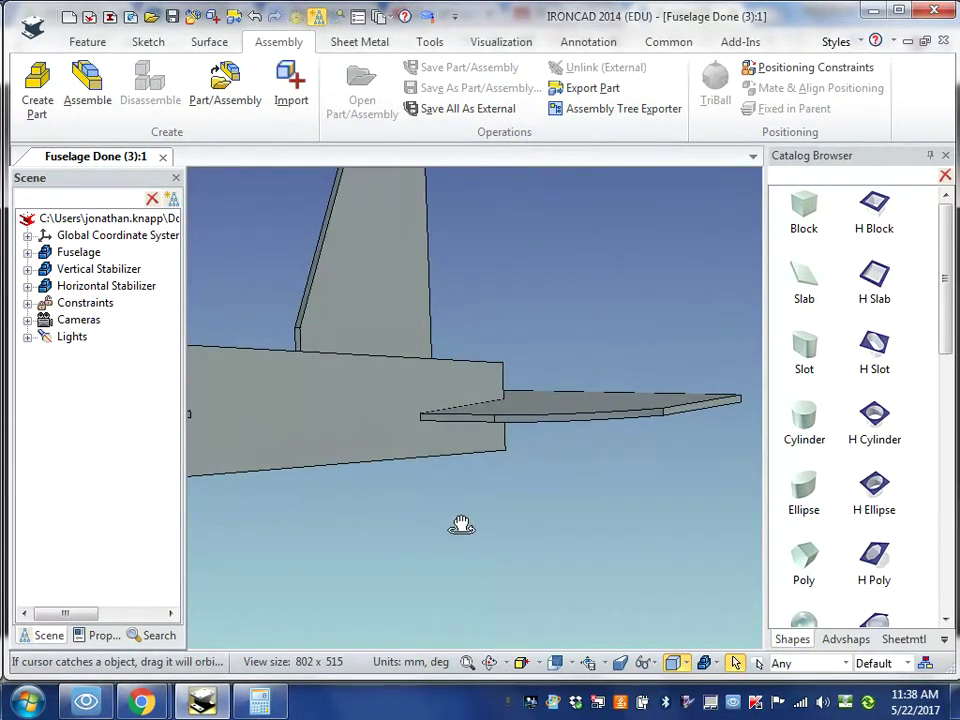
scroll(326, 521, "down", 6)
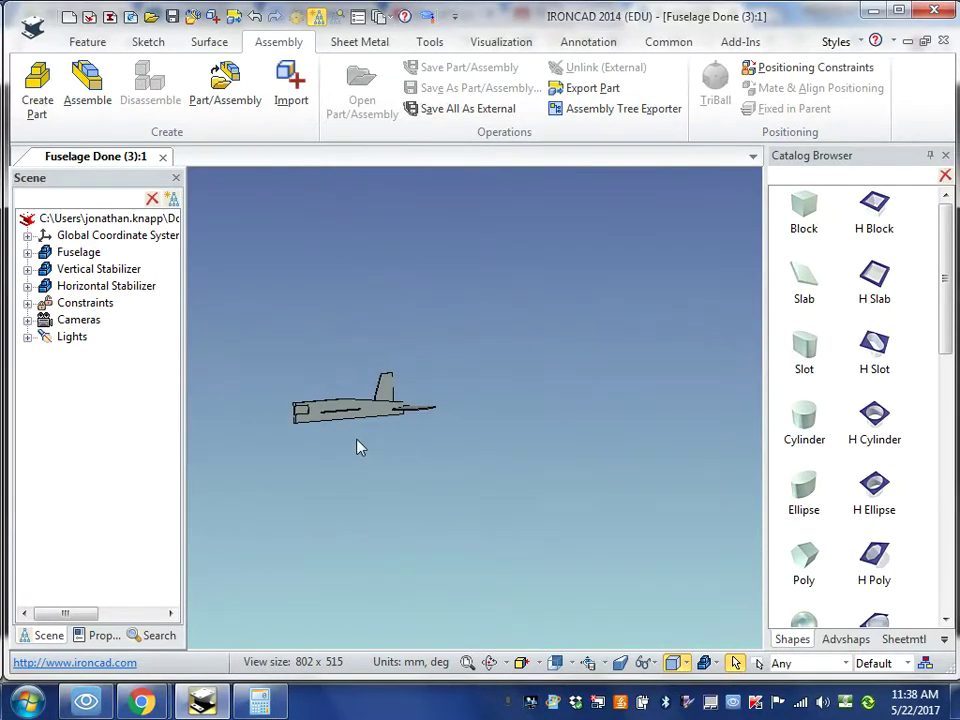
scroll(358, 455, "up", 5)
middle_click_drag(343, 426, 351, 477)
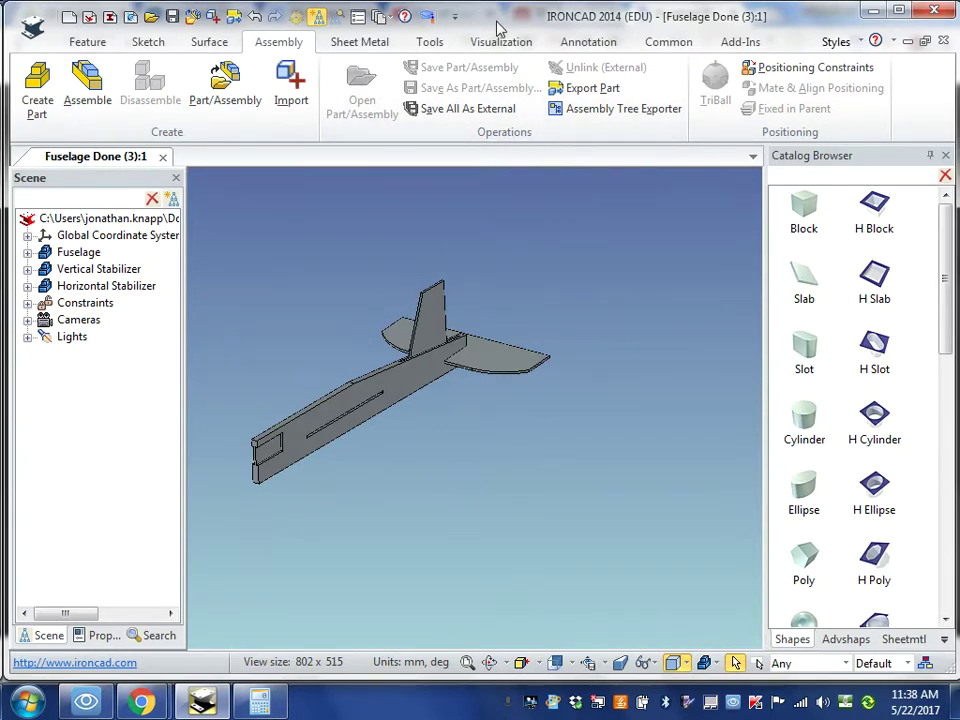
left_click(79, 46)
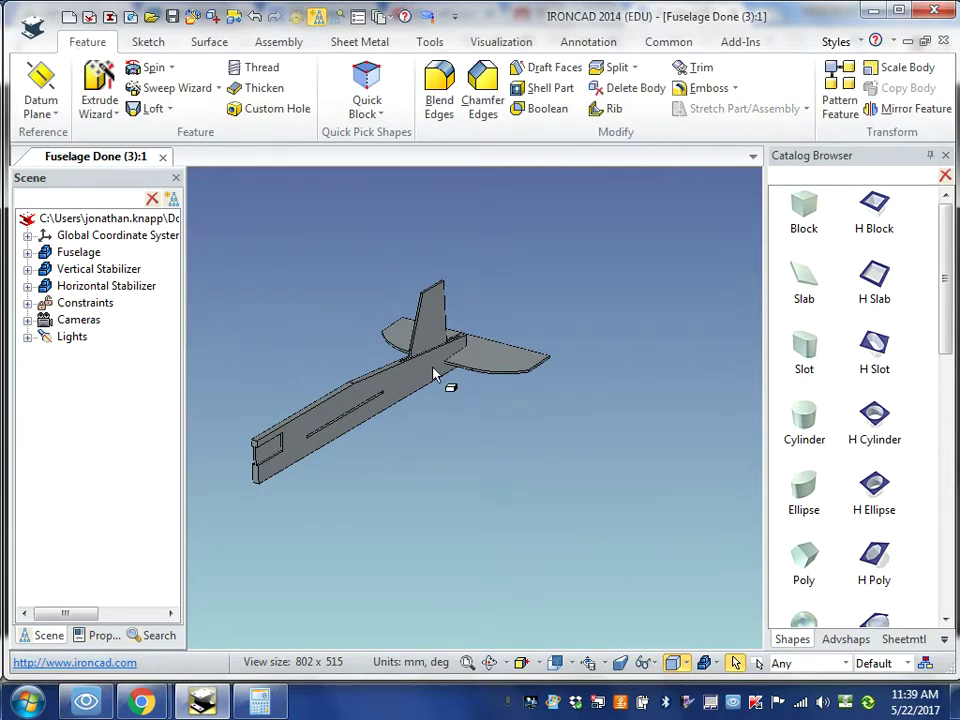
left_click_drag(804, 222, 455, 295)
left_click_drag(252, 278, 257, 273)
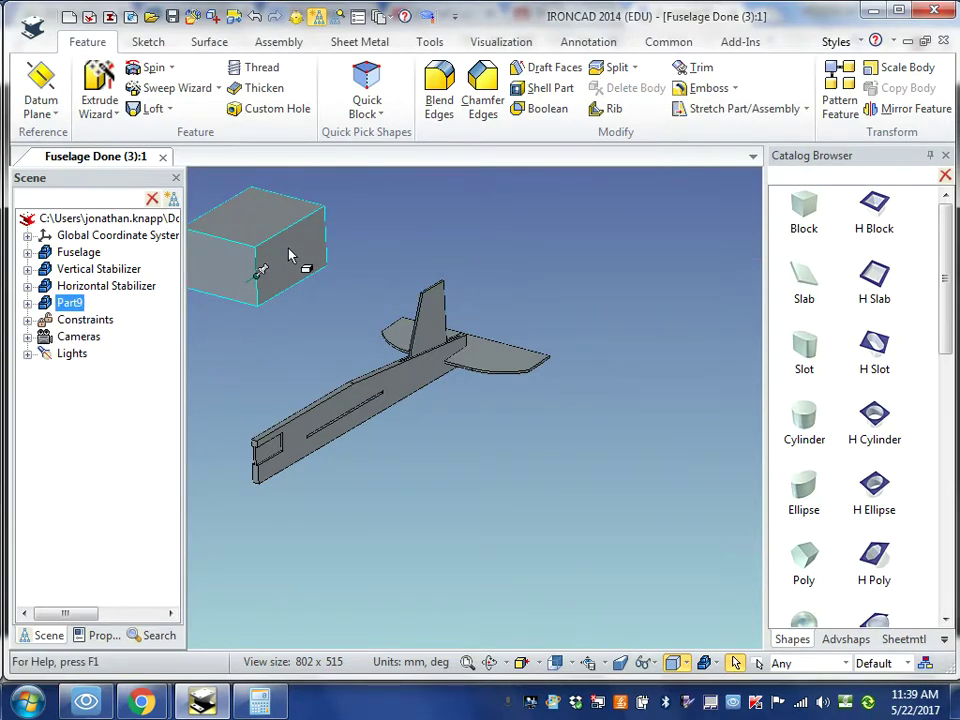
Size the new block to length 38, width 200 and height 1 mm
left_click(272, 245)
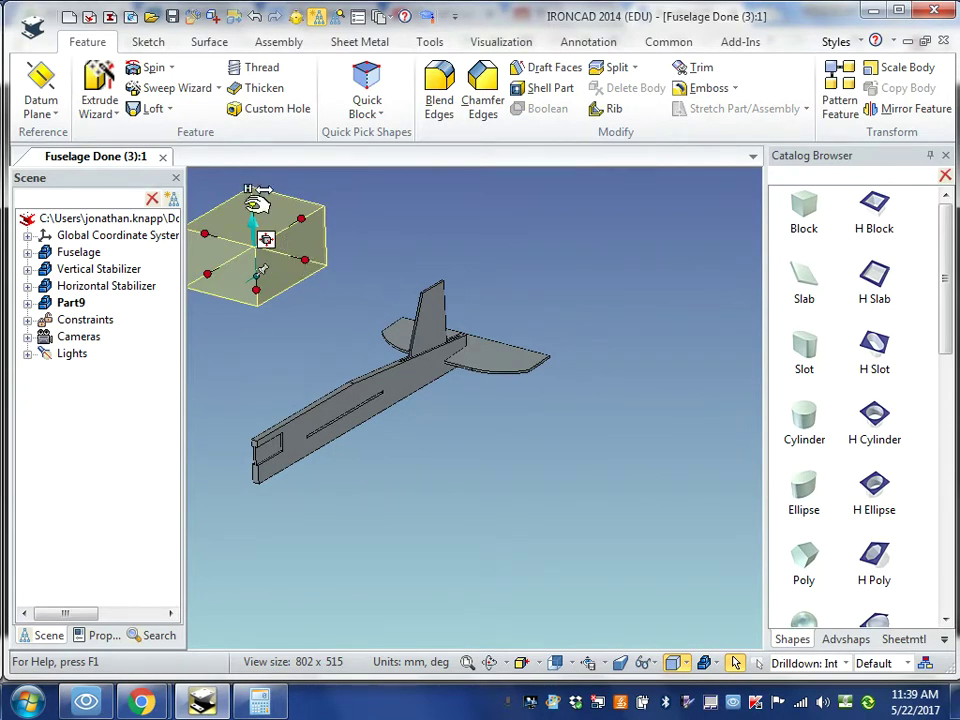
right_click(258, 200)
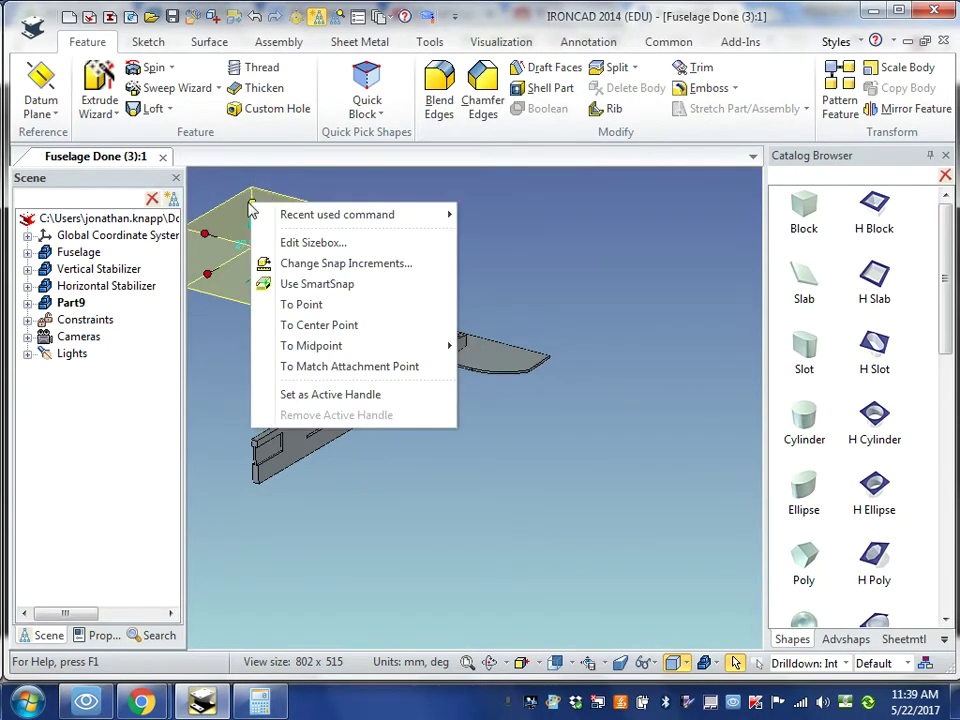
left_click(330, 243)
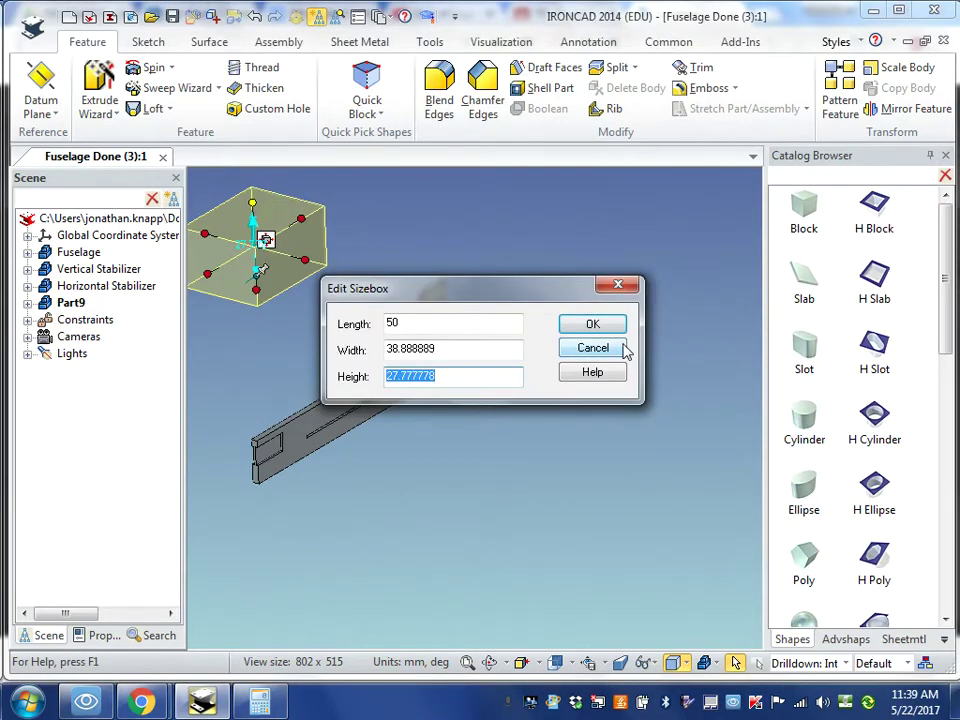
left_click(459, 349)
left_click_drag(459, 349, 387, 349)
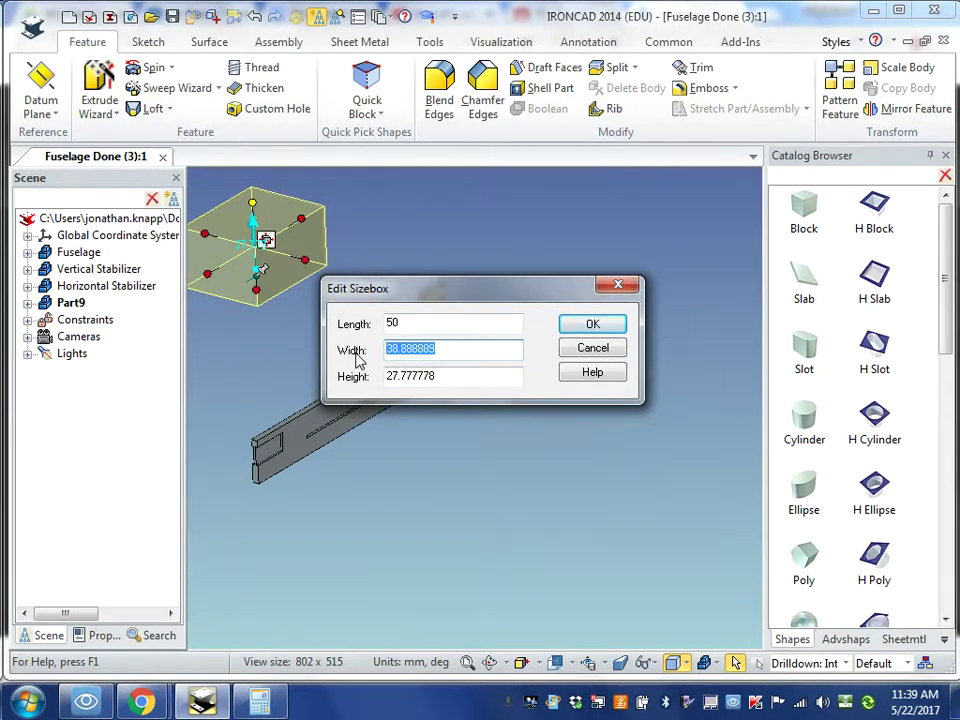
type("200")
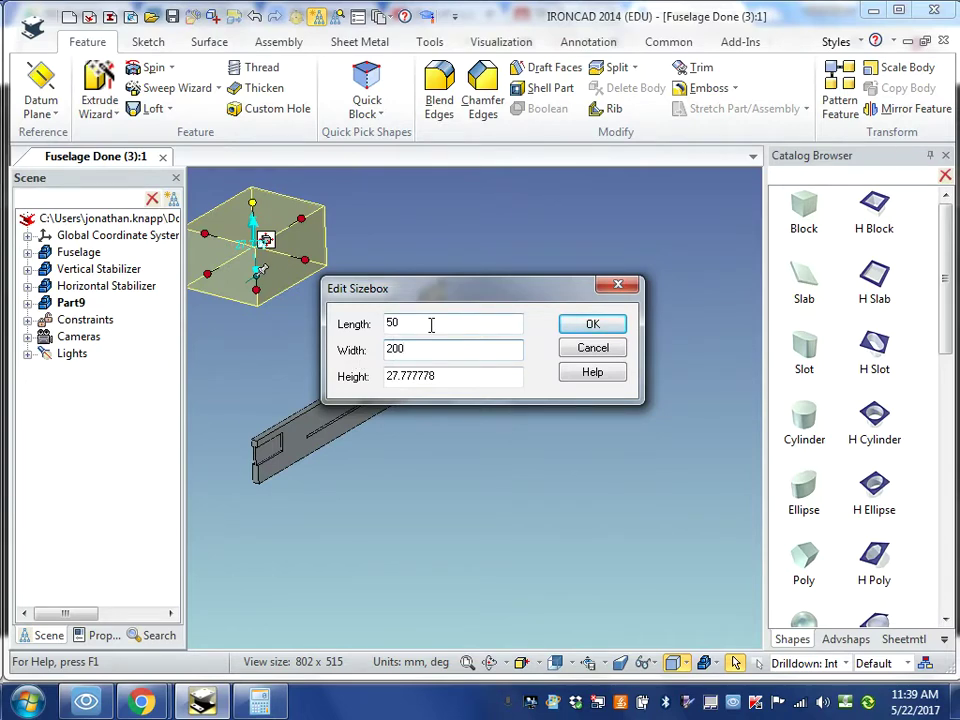
left_click_drag(414, 324, 390, 325)
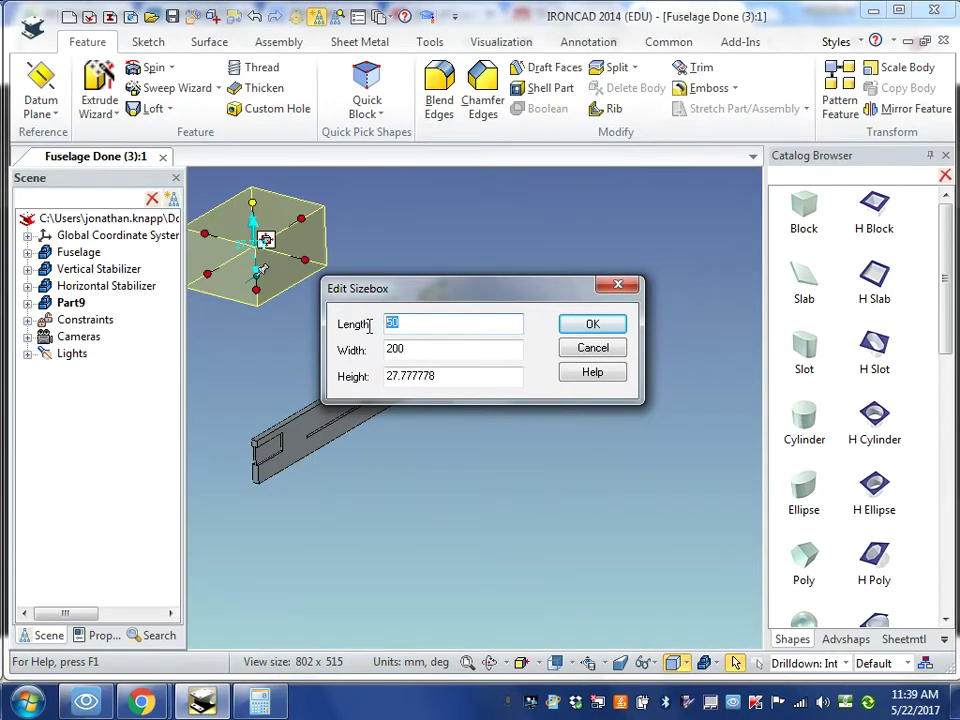
type("38")
left_click_drag(456, 377, 370, 390)
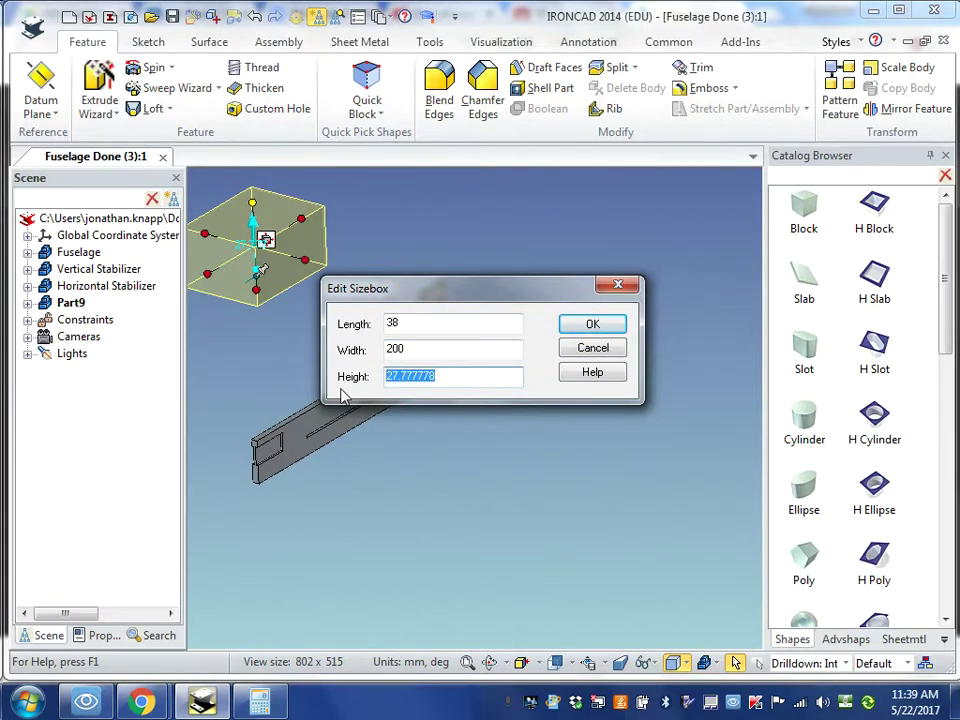
type("1")
left_click(592, 326)
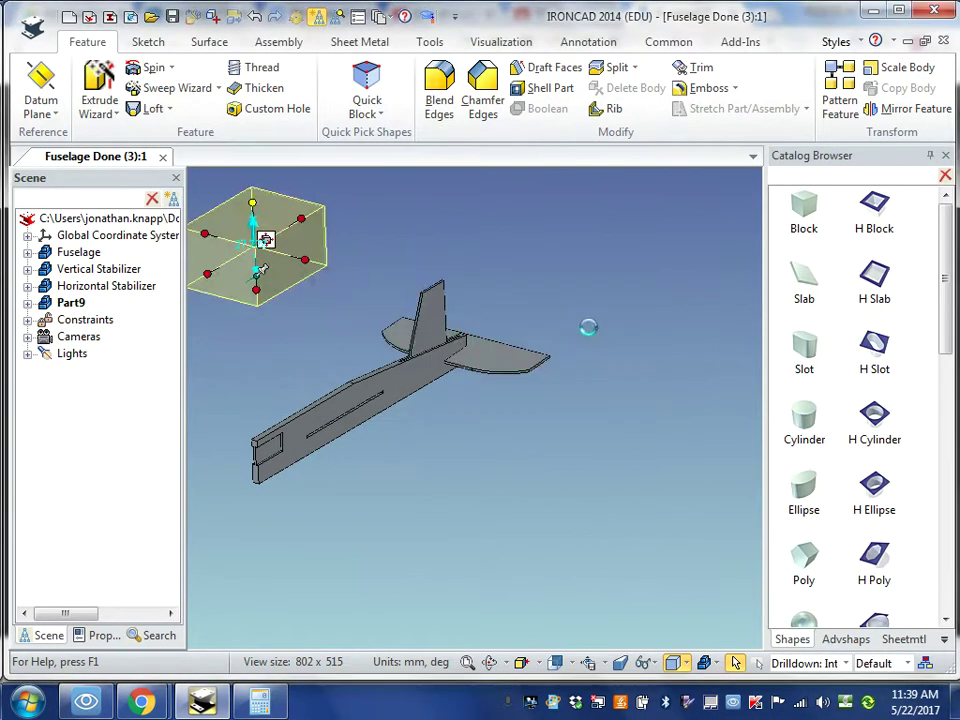
left_click(618, 334)
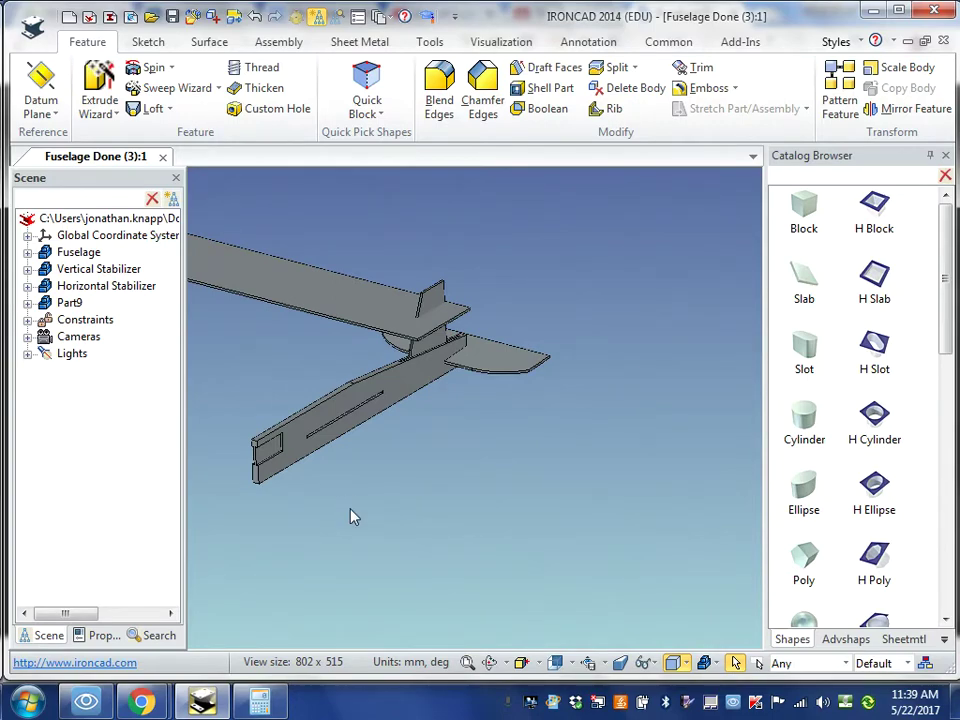
Hide the Vertical Stabilizer, the Fuselage and the Horizontal Stabilizer, leaving only the thin block displayed
middle_click_drag(350, 516, 296, 504)
left_click(403, 348)
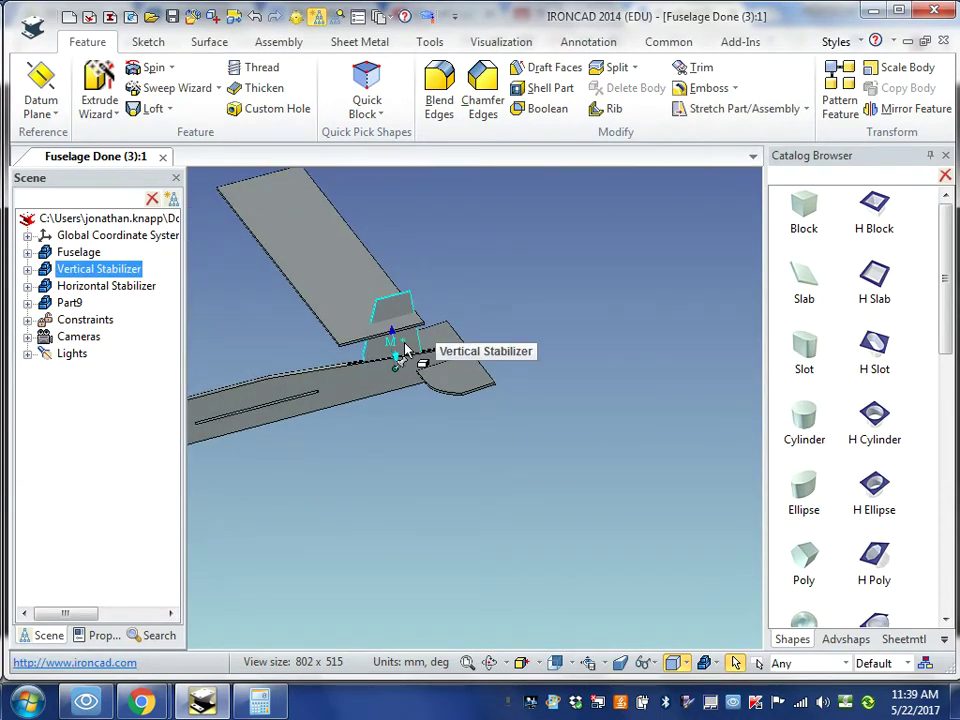
right_click(62, 270)
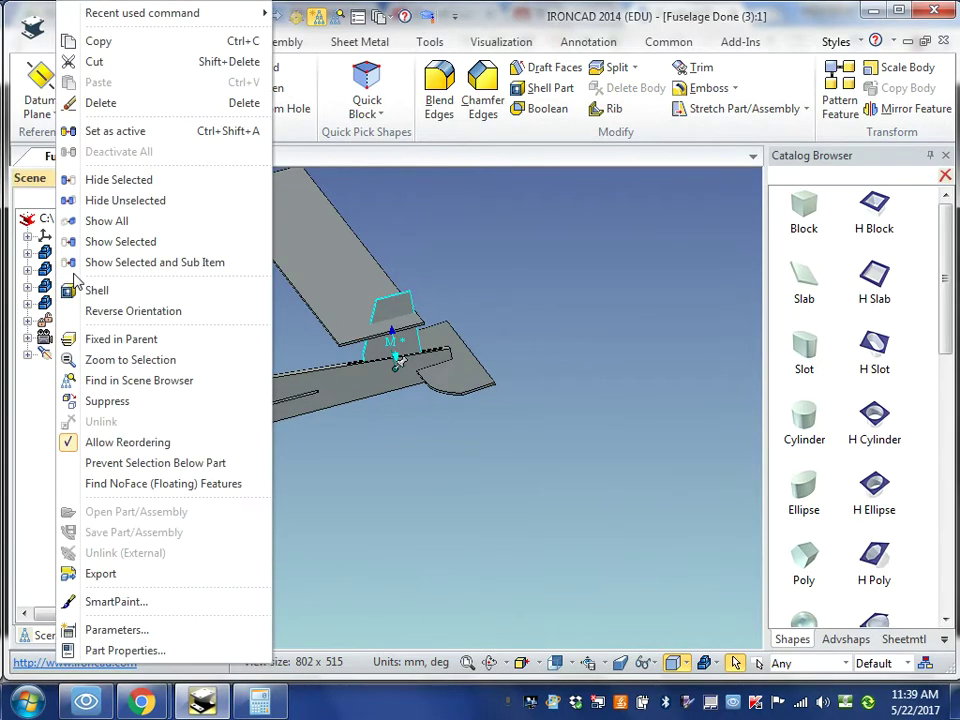
left_click(120, 182)
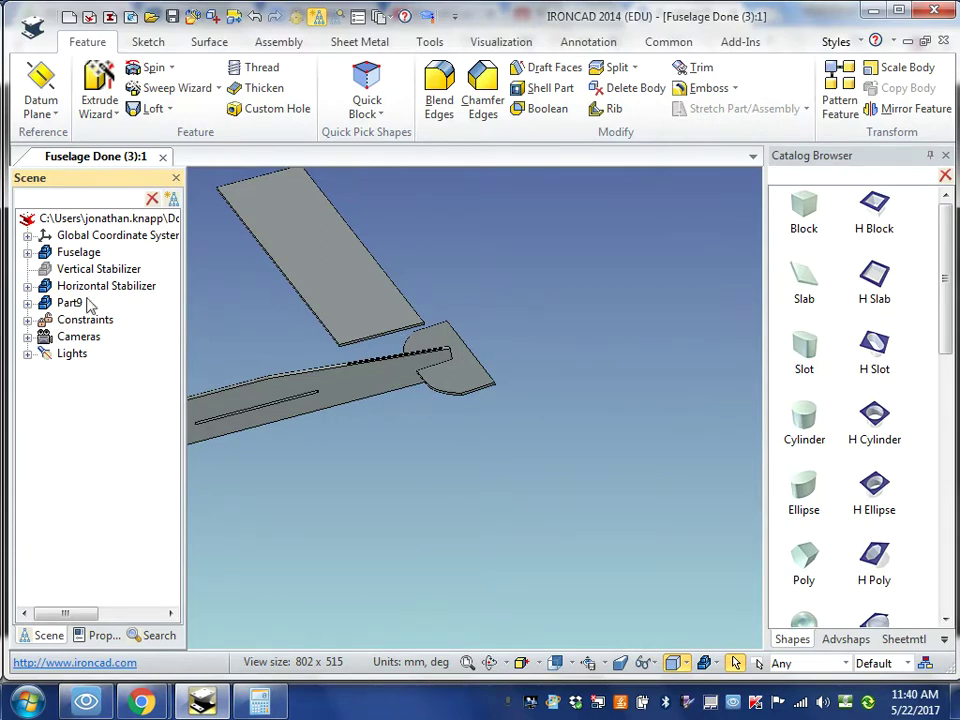
right_click(62, 255)
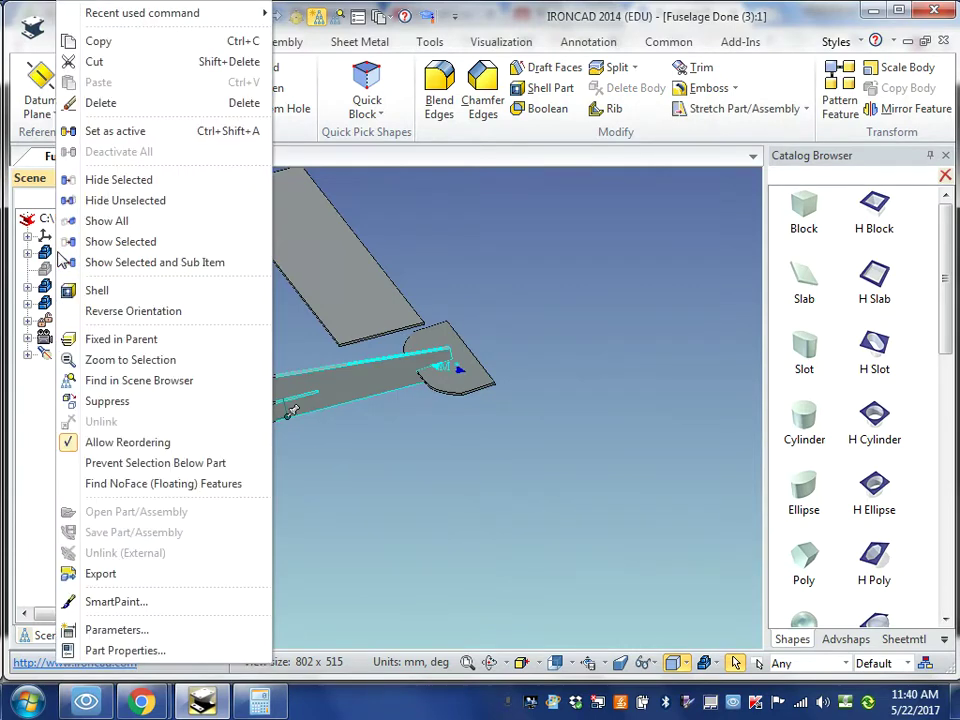
left_click(125, 180)
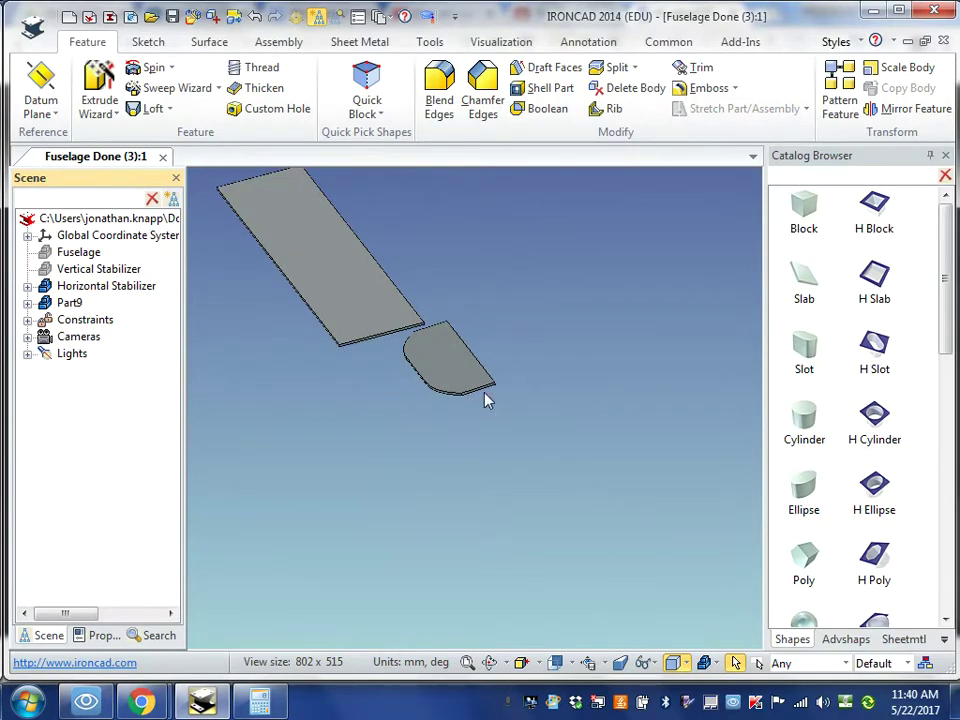
right_click(438, 375)
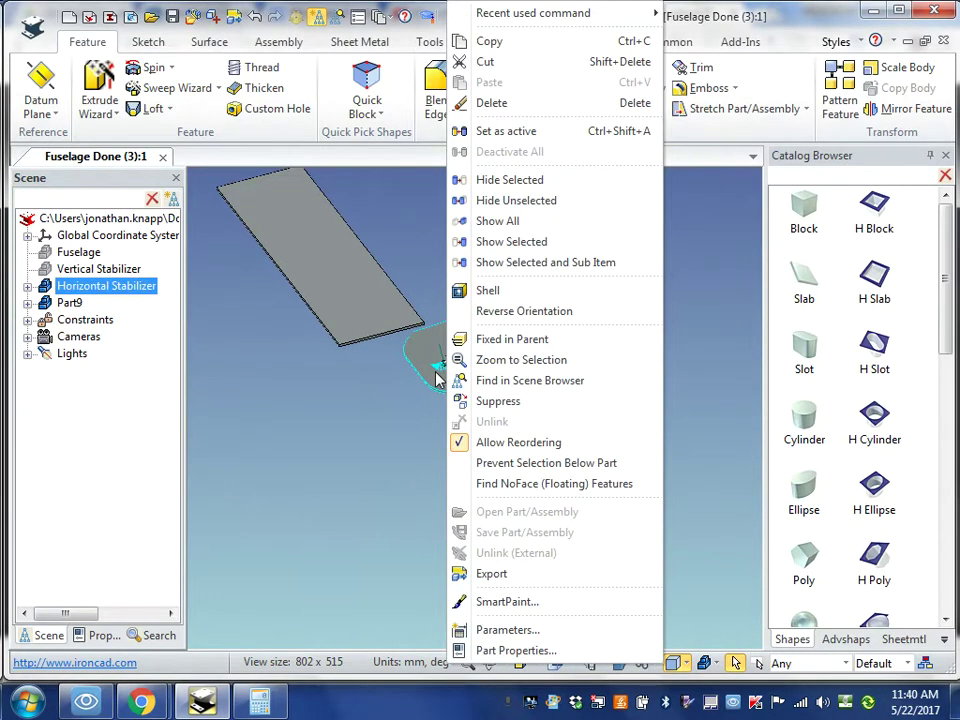
left_click(498, 182)
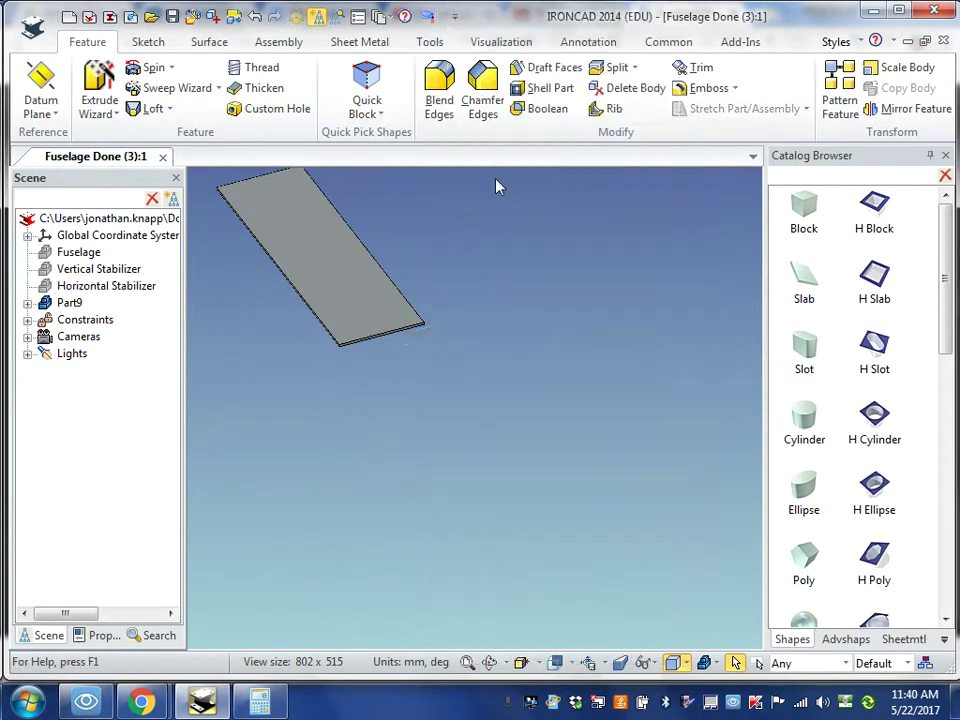
Show the thin block in the TOP view and fit its whole length in the display
left_click(470, 659)
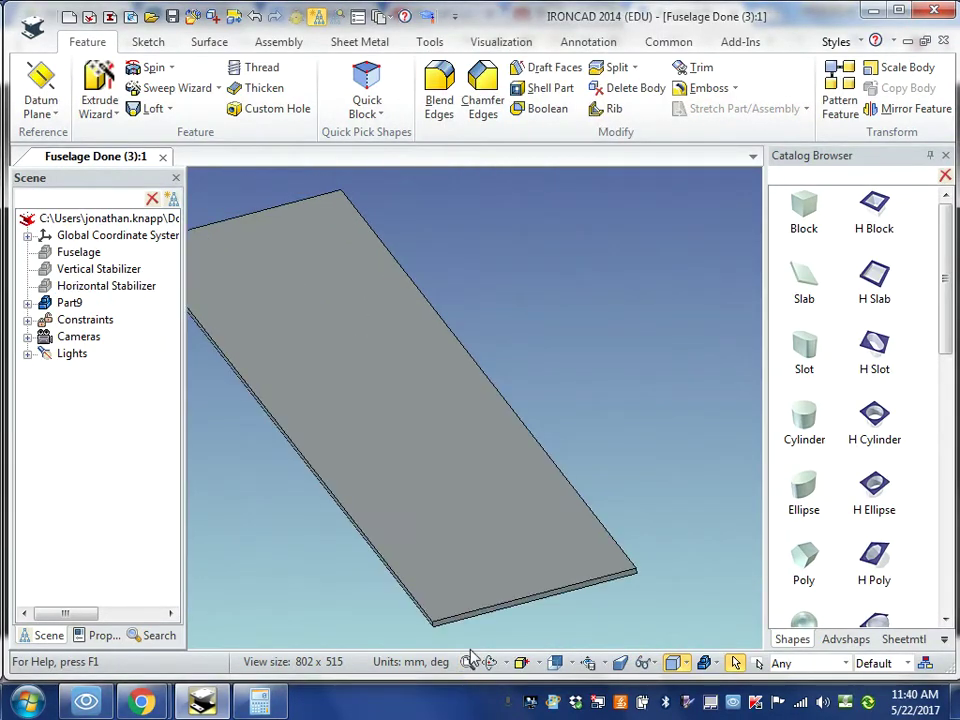
left_click(571, 663)
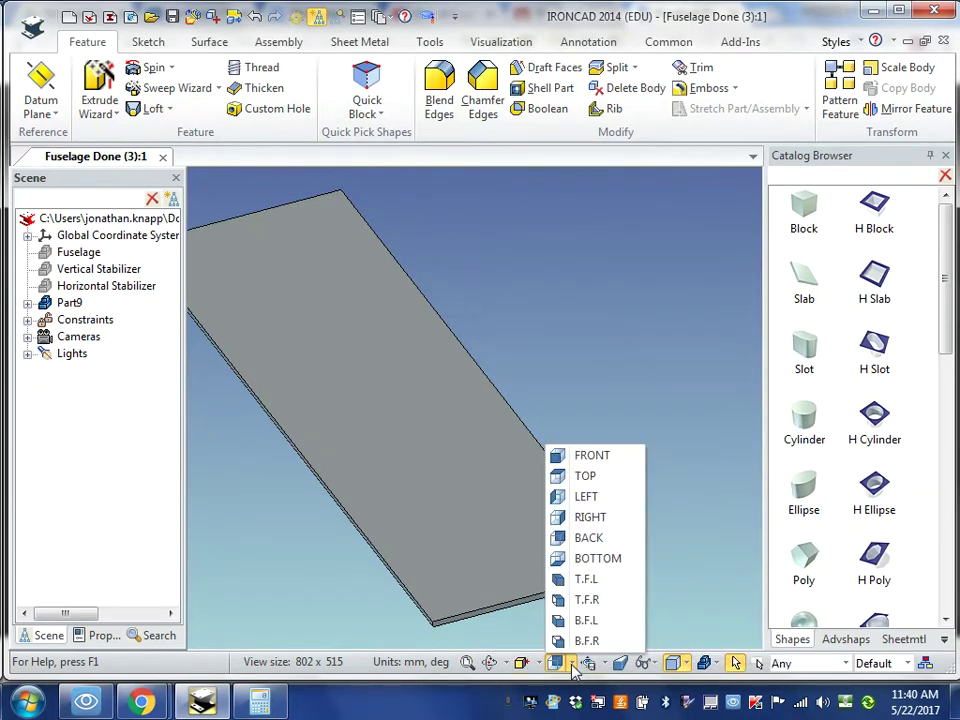
left_click(580, 476)
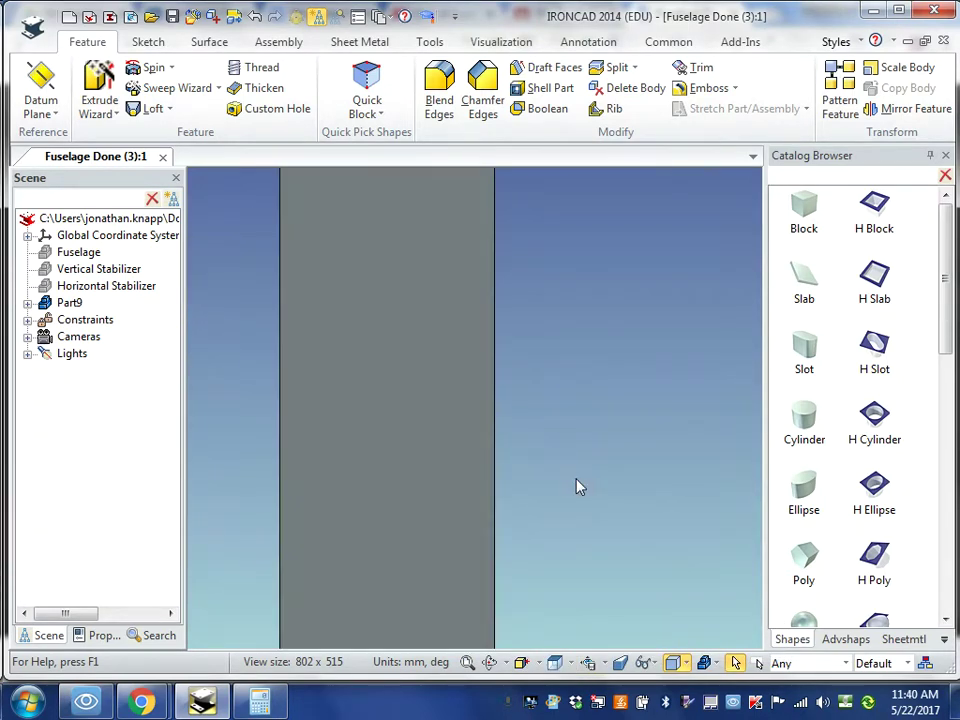
left_click(466, 665)
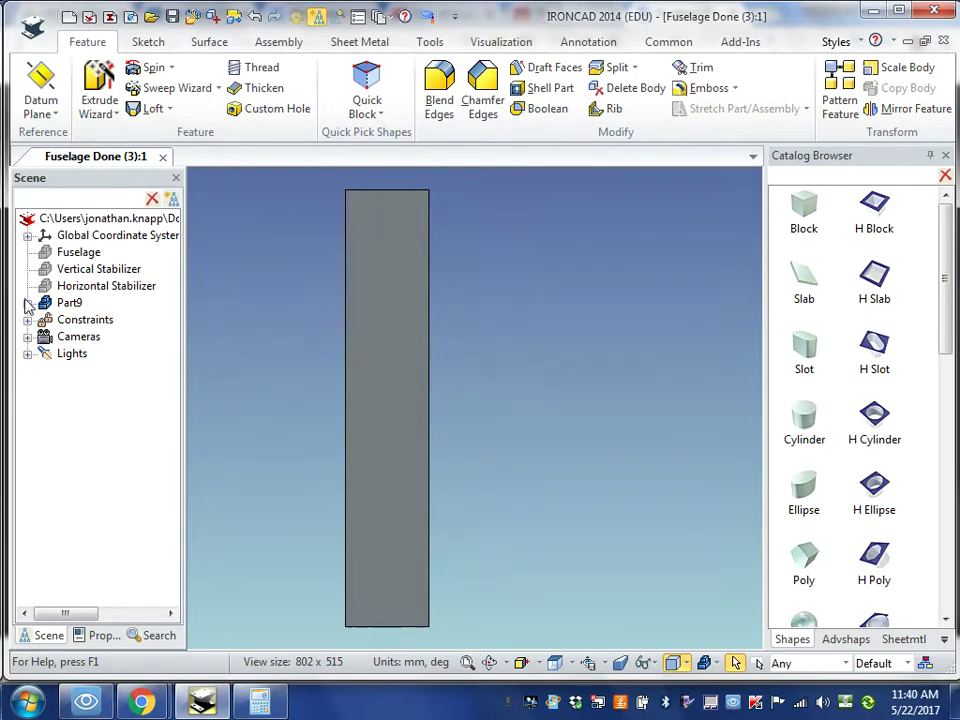
Rename the thin block's part as Wing
left_click(70, 303)
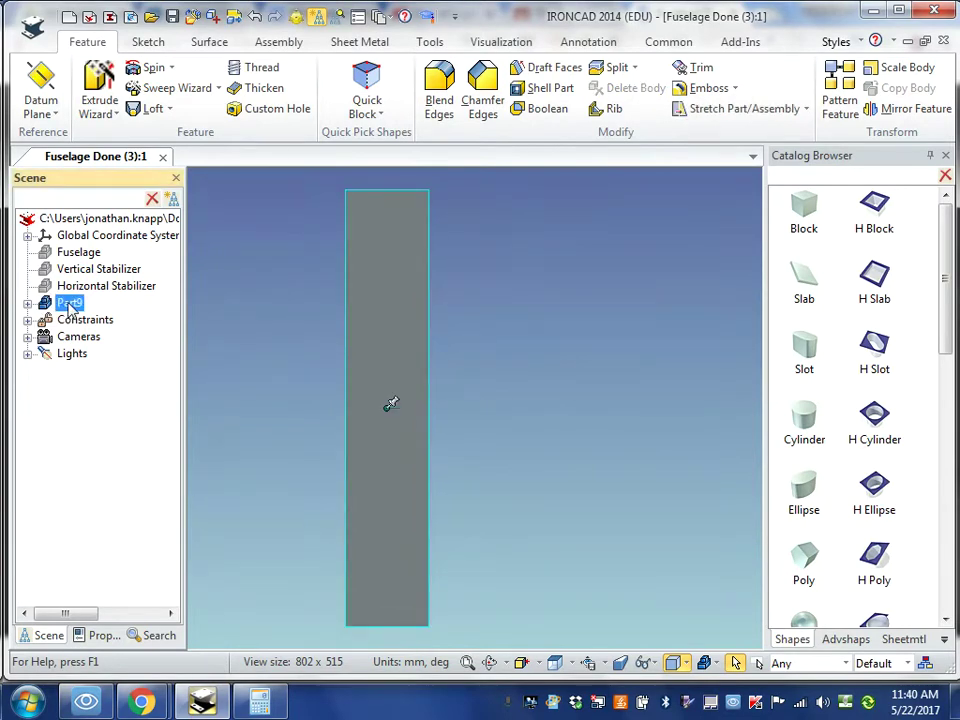
left_click(70, 303)
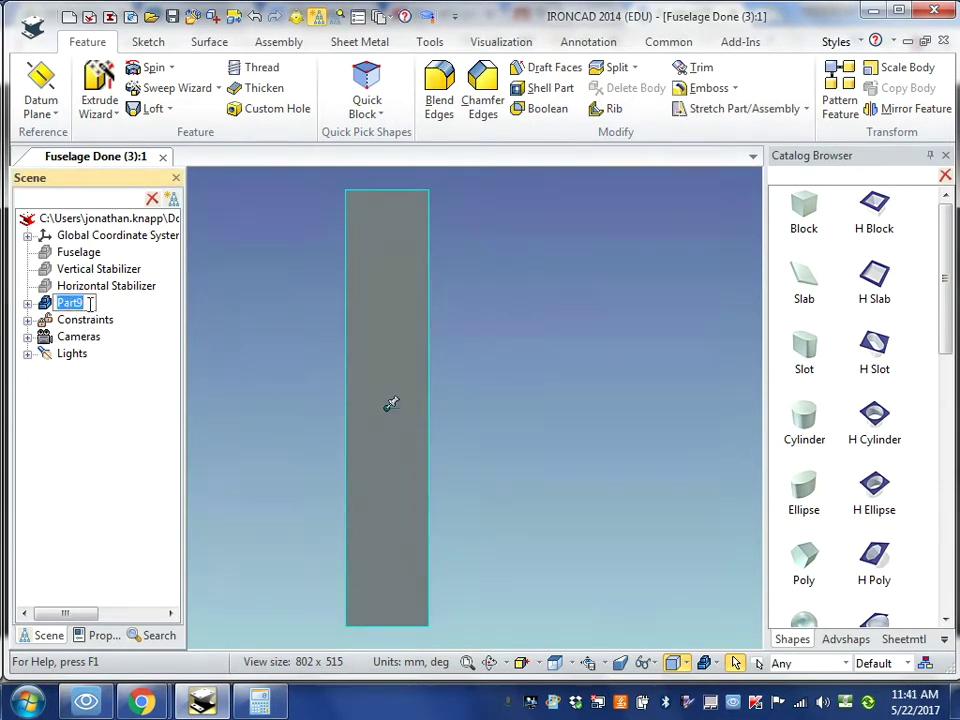
type("Wing")
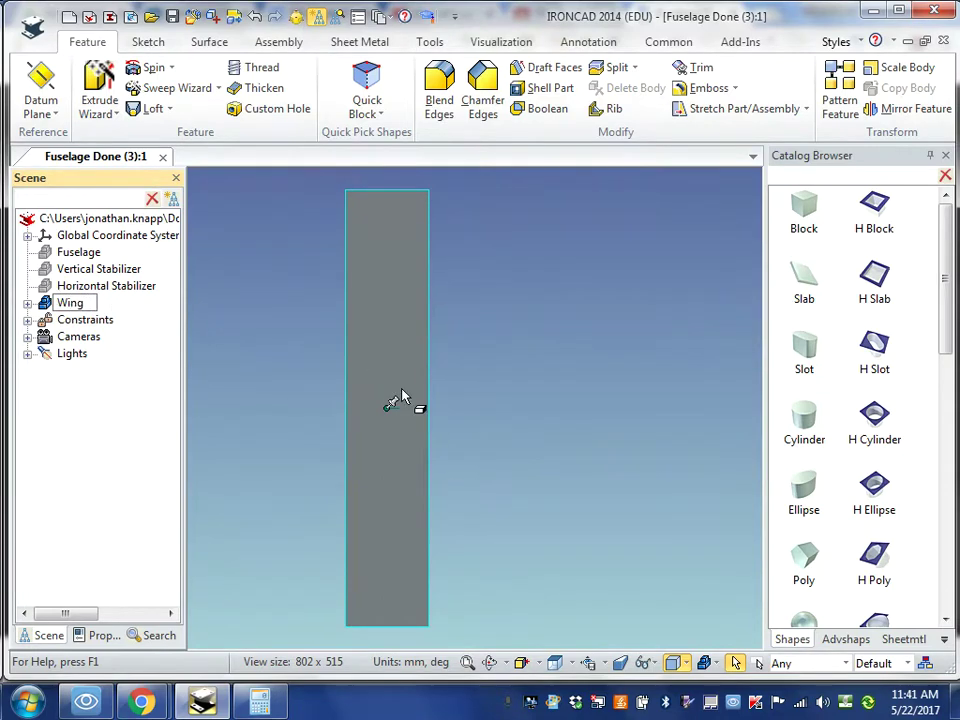
key("Return")
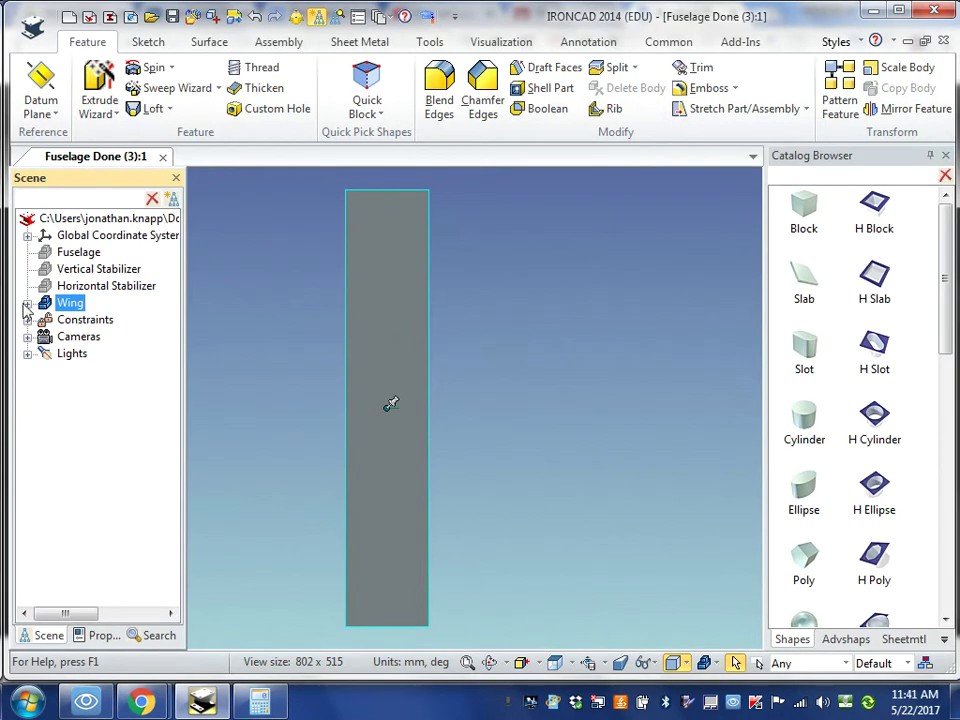
Lengthen the Block shape inside the Wing part to 138 mm
left_click(26, 306)
left_click(86, 320)
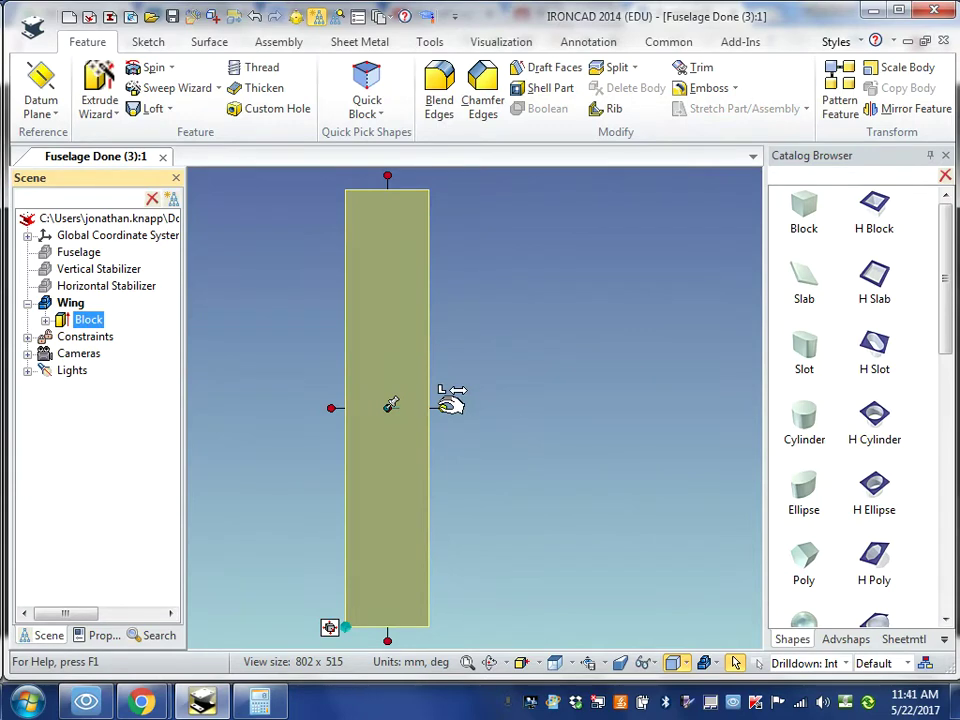
left_click_drag(447, 404, 625, 409)
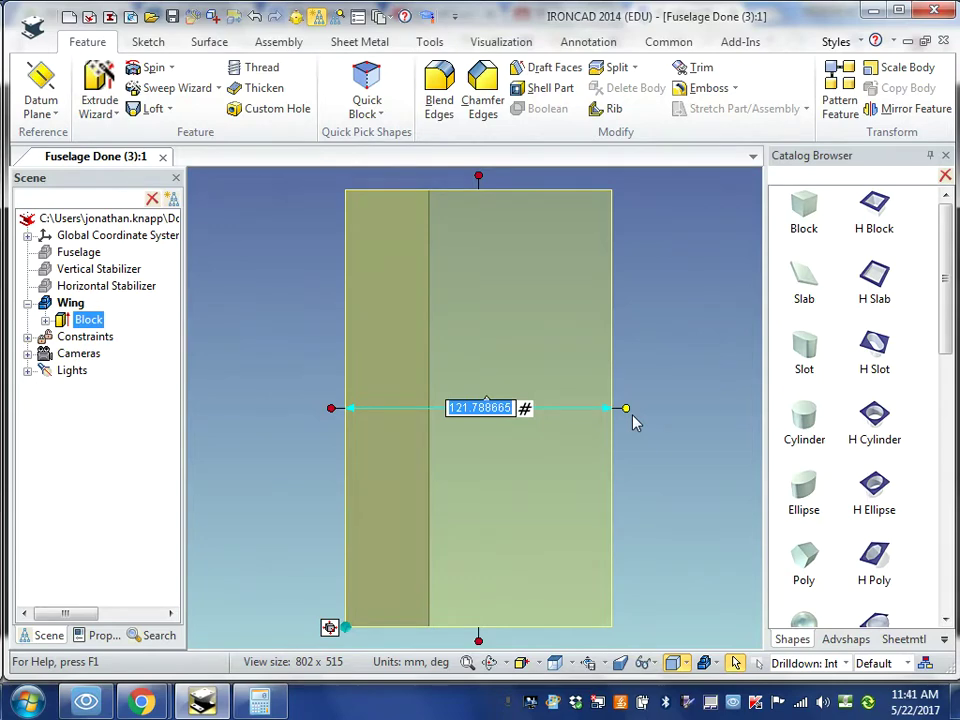
type("138")
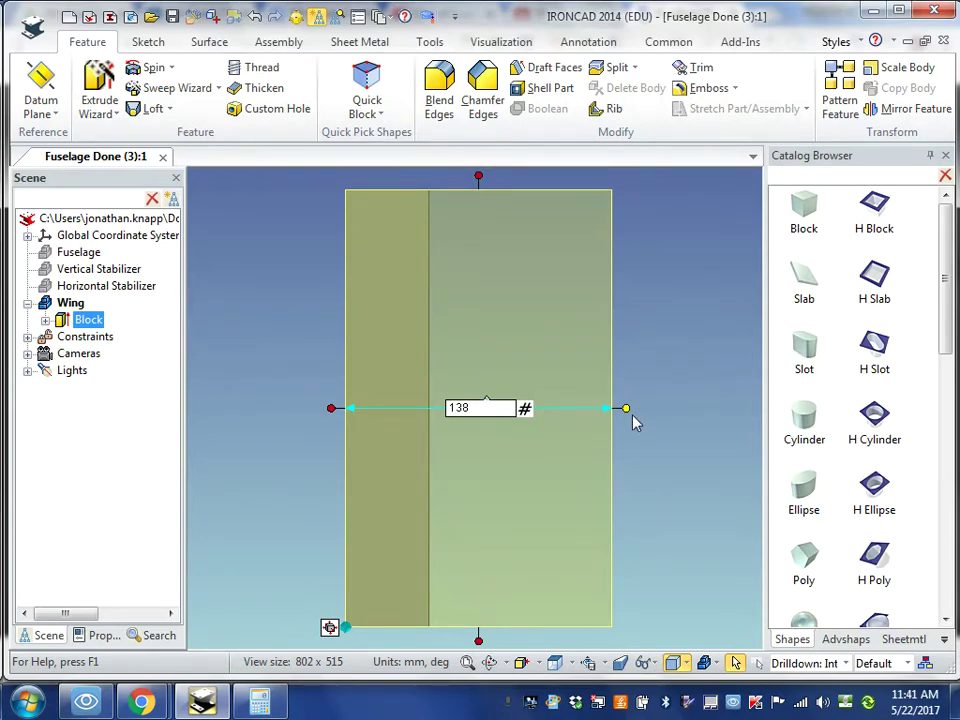
key("Return")
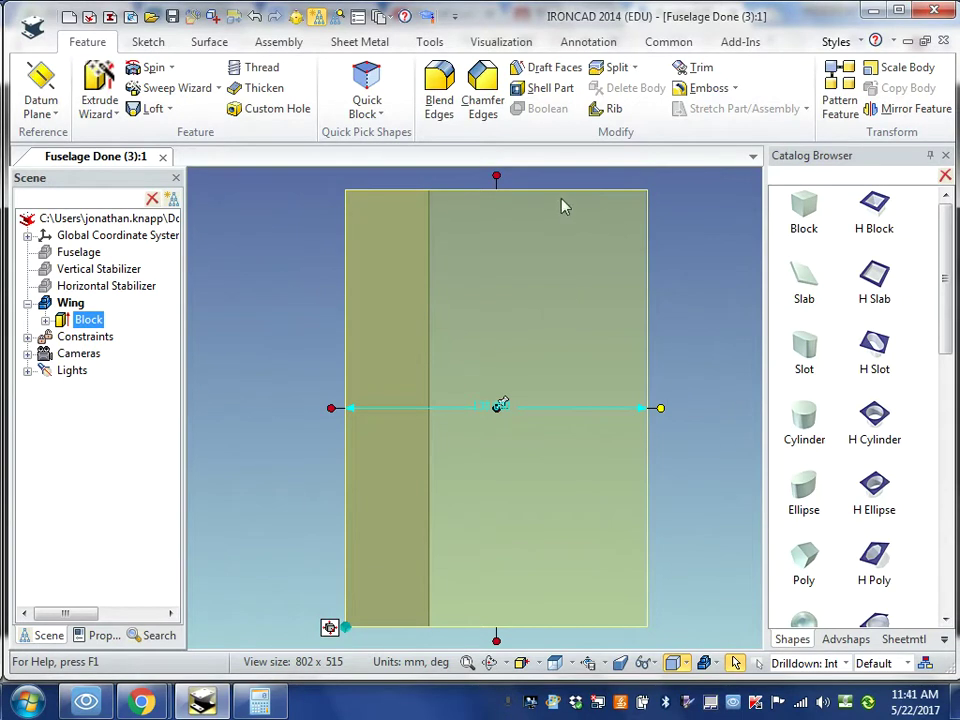
left_click(255, 355)
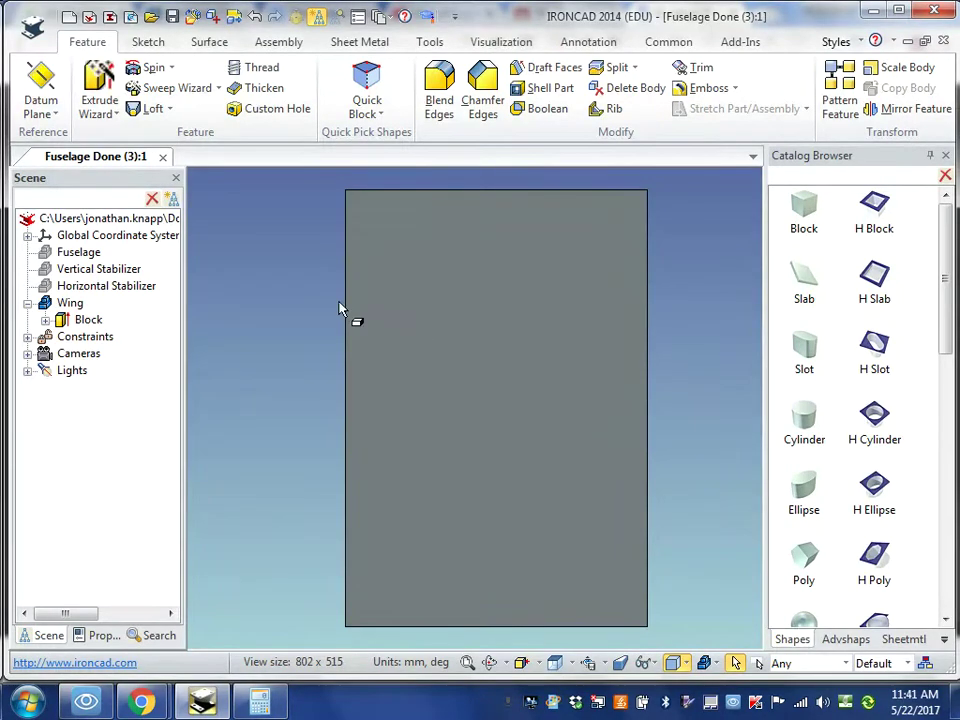
Start a solid Extrude Wizard shape that removes material, with its sketch origin at the centre of the wing block's face
left_click(97, 112)
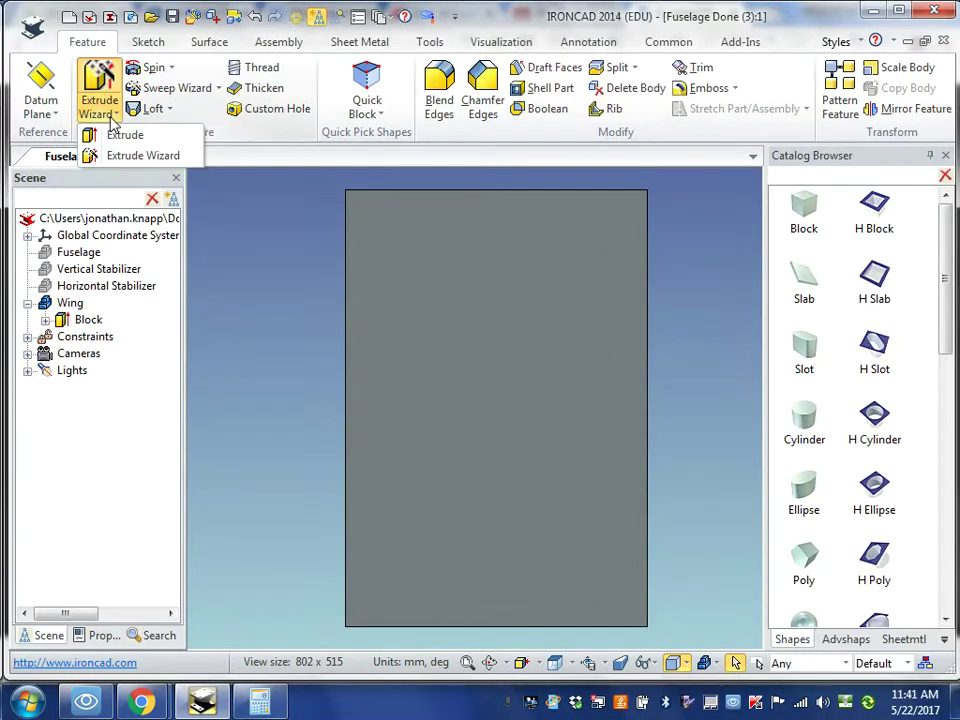
left_click(146, 157)
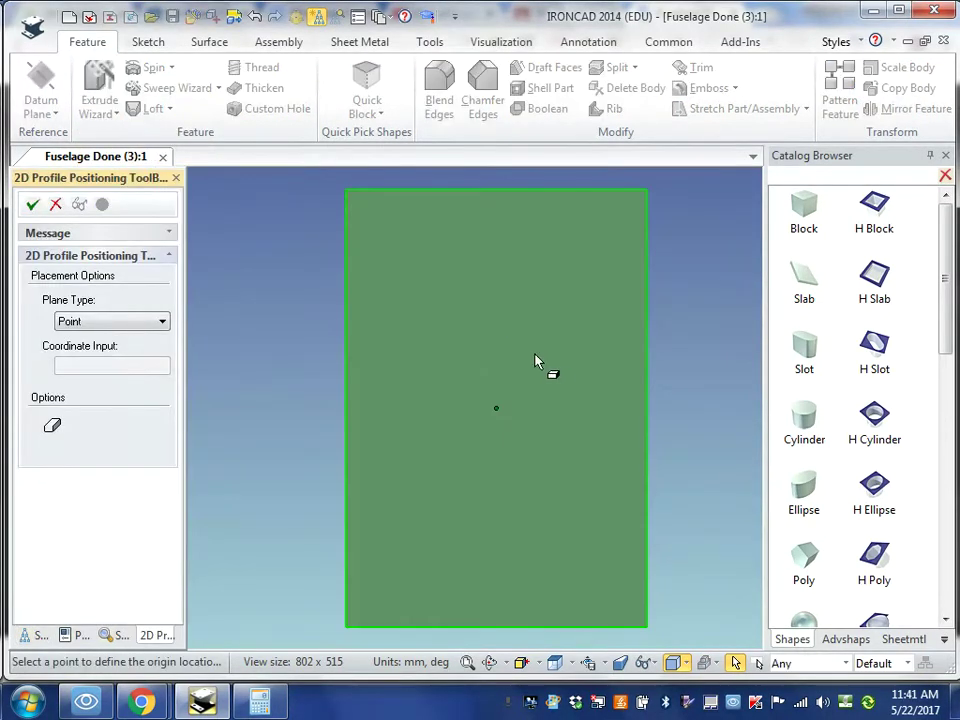
left_click(495, 414)
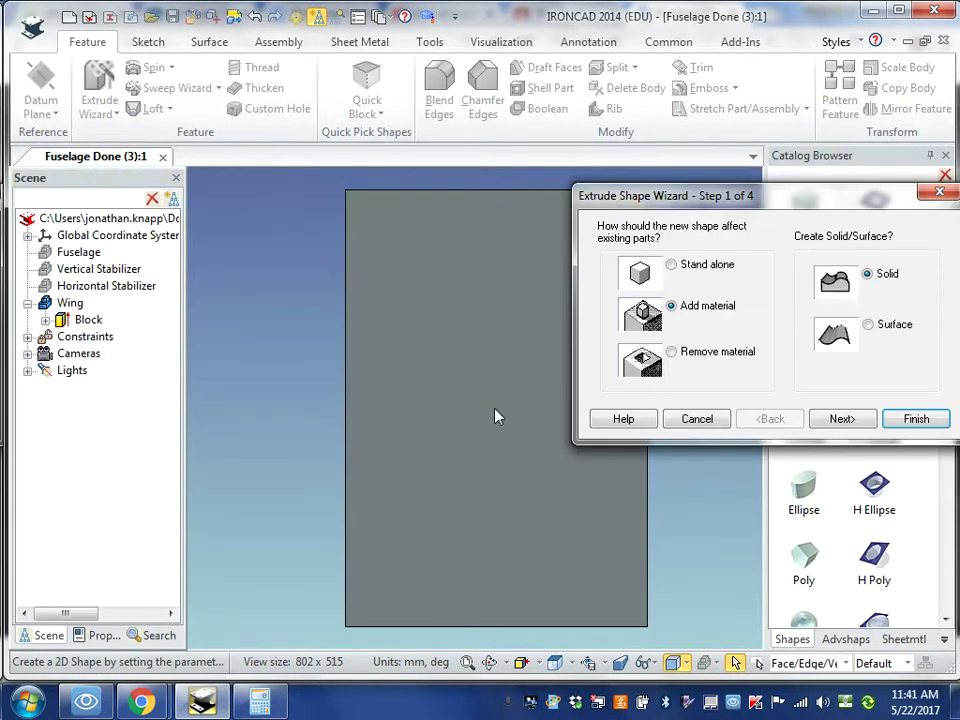
left_click(676, 354)
left_click(918, 422)
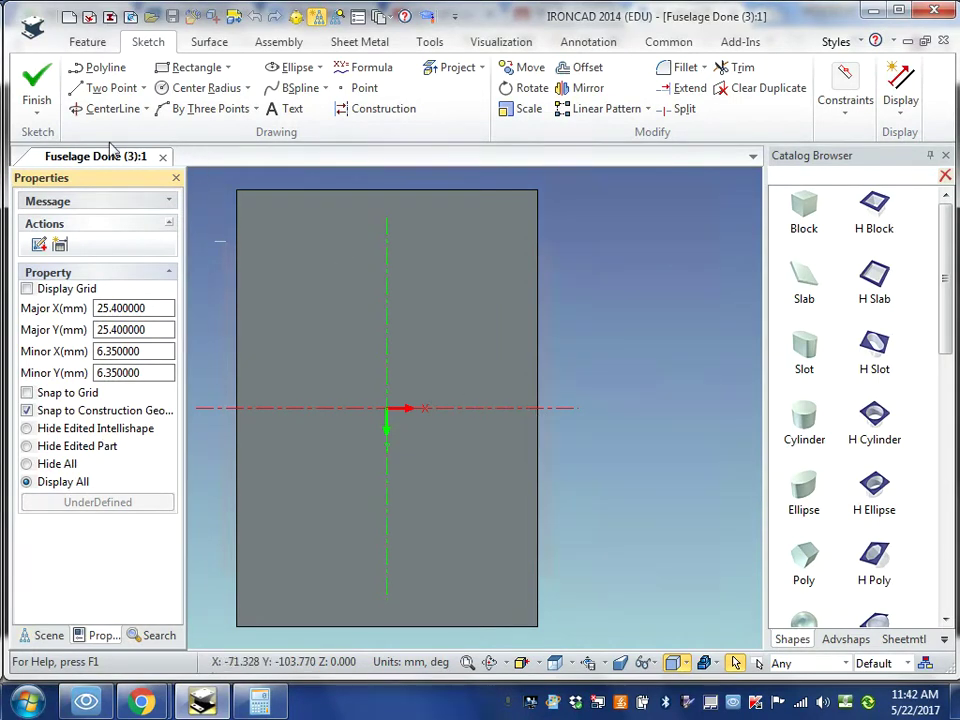
Draw a two-point line along the block's right edge from its upper-right corner to the edge's midpoint
left_click(85, 109)
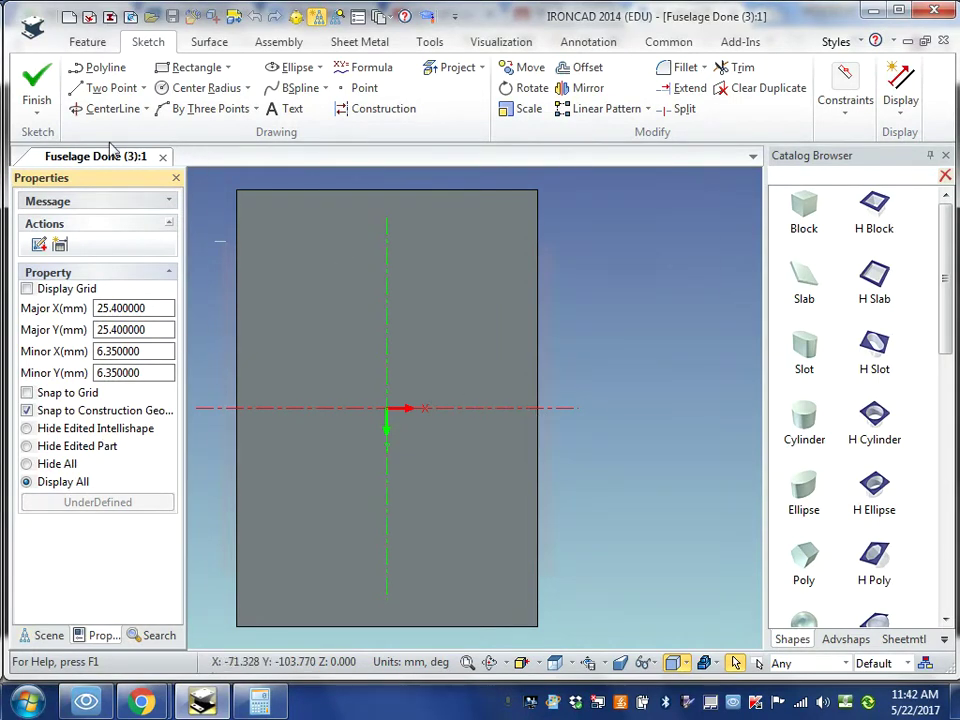
left_click(97, 91)
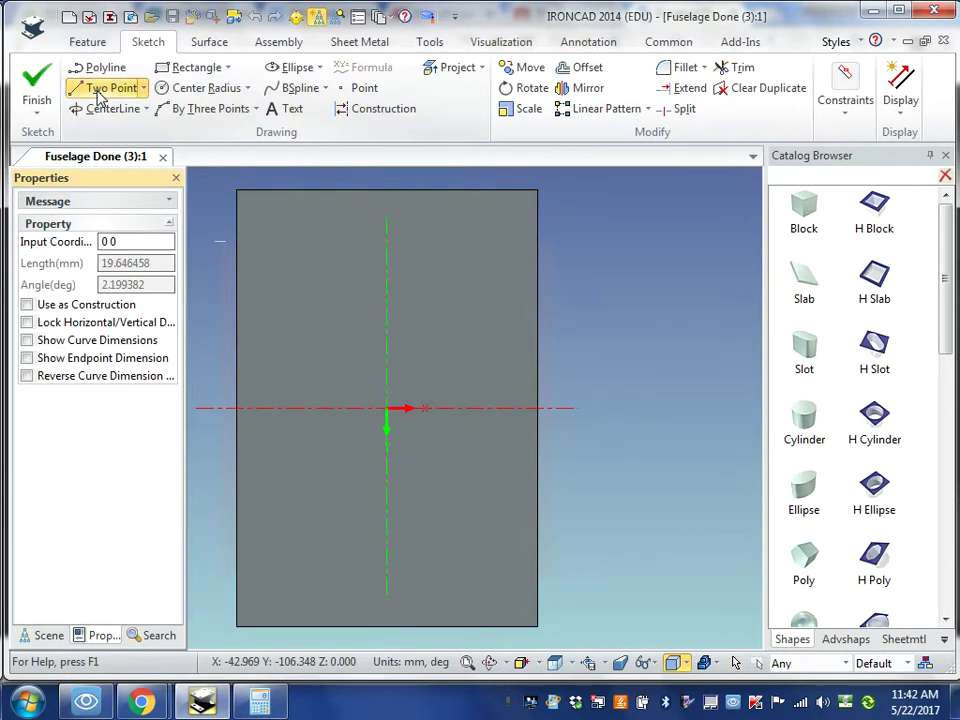
left_click(537, 190)
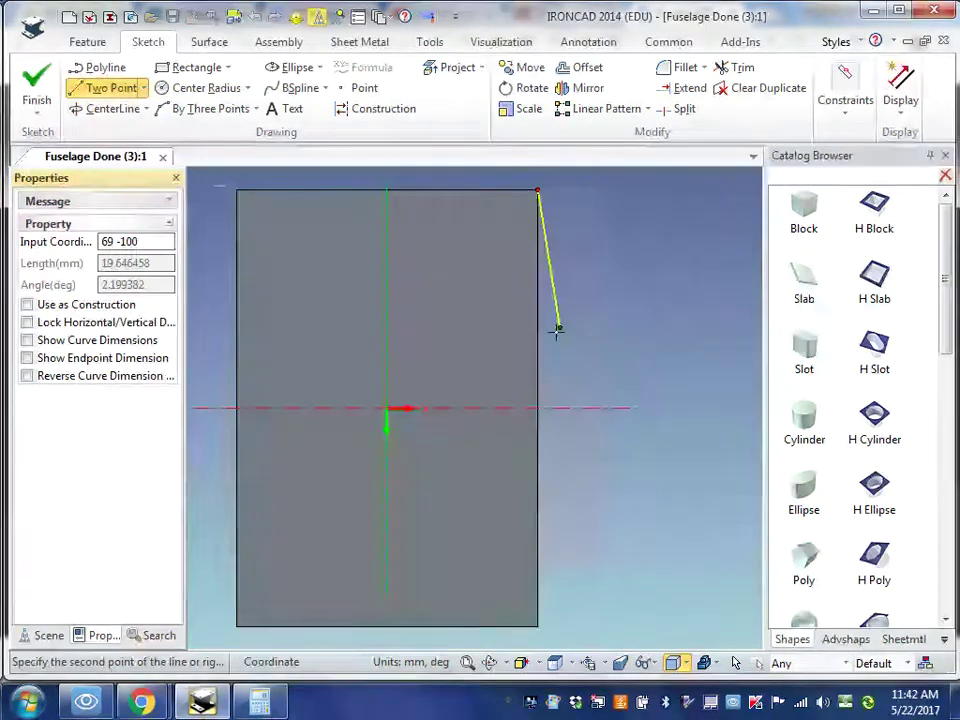
left_click(537, 407)
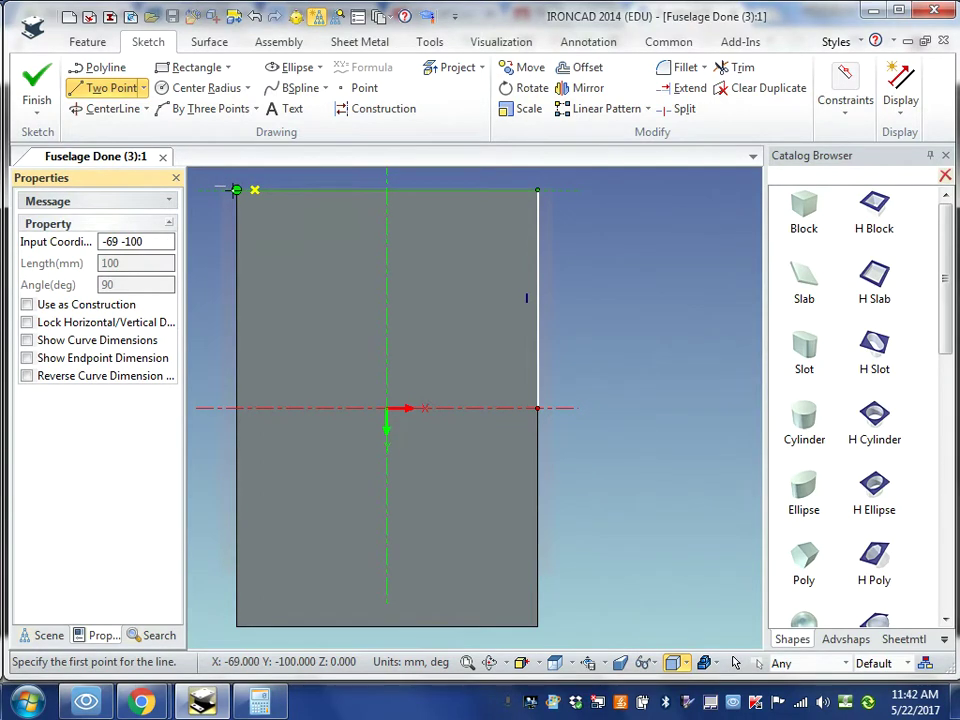
Draw two diagonal lines joining the right edge's midpoint to the block's upper-left and lower-left corners
left_click(236, 189)
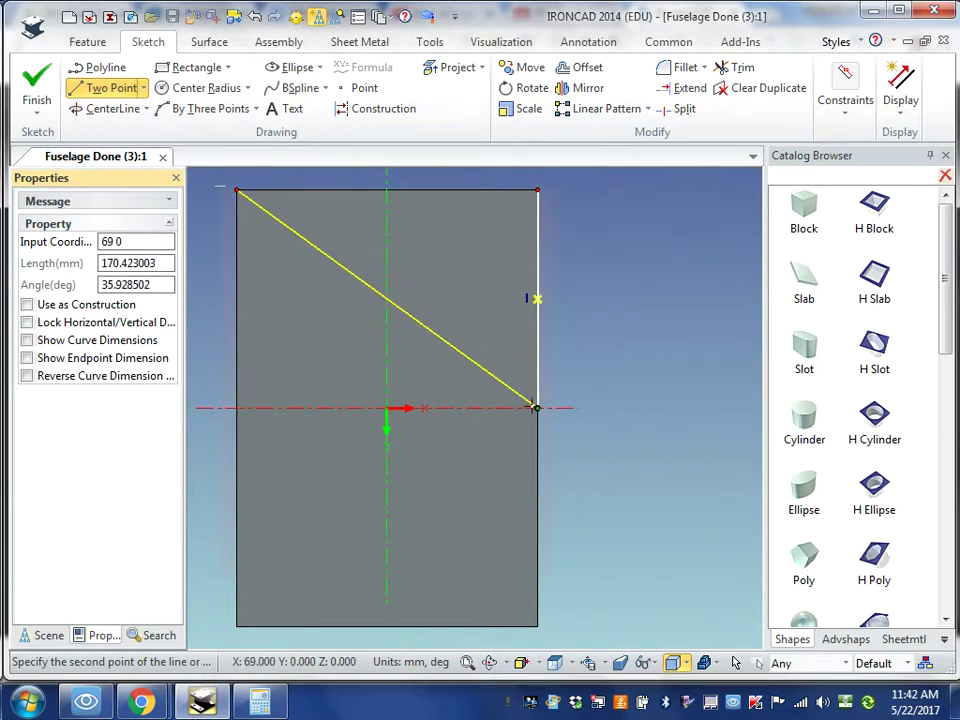
left_click(536, 408)
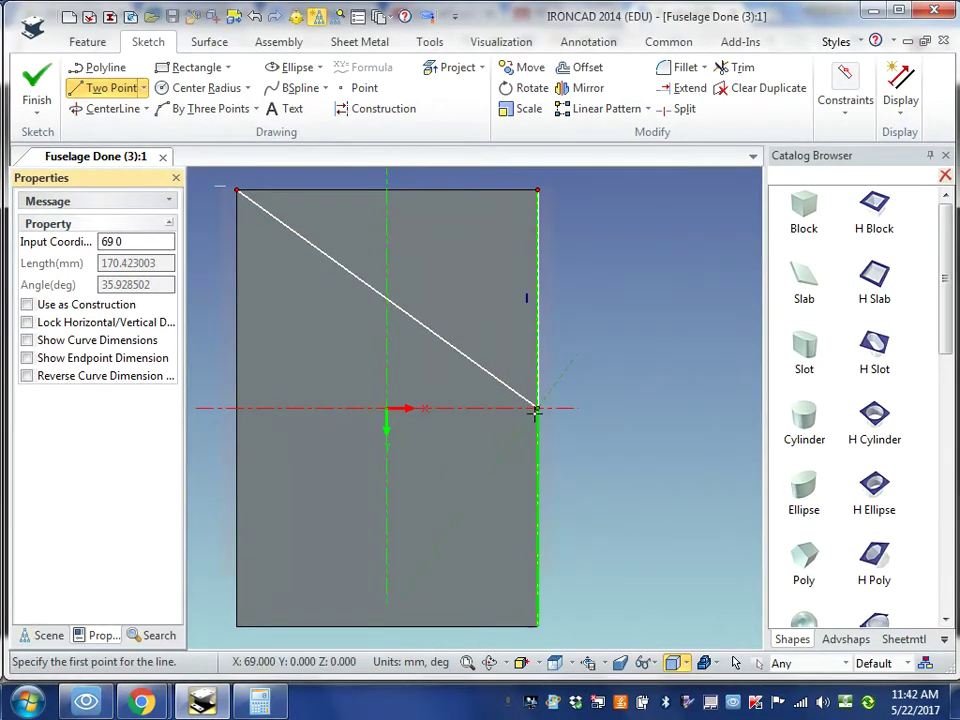
left_click(536, 408)
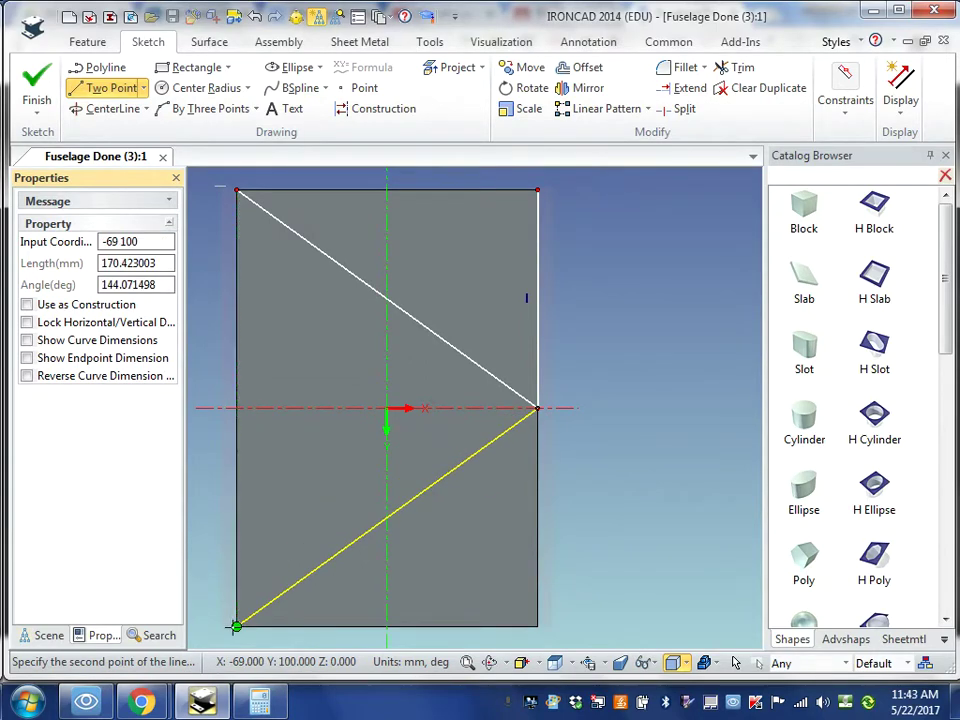
left_click(236, 627)
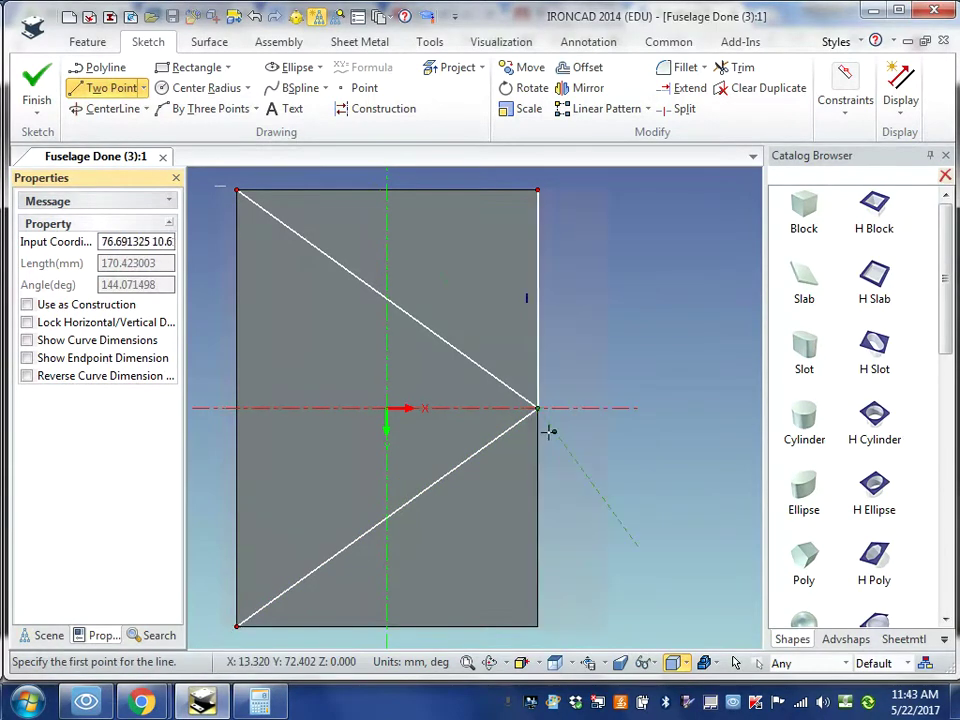
type("69 0")
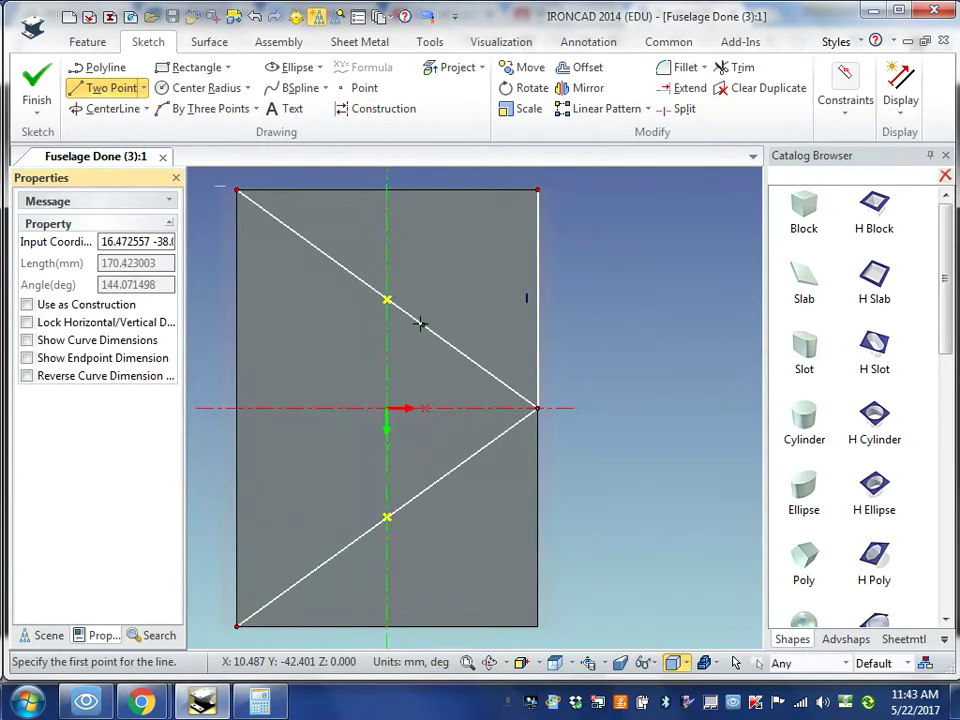
Draw a 38 mm line perpendicular to the upper diagonal, starting on that diagonal and running toward the upper-right corner
left_click(422, 323)
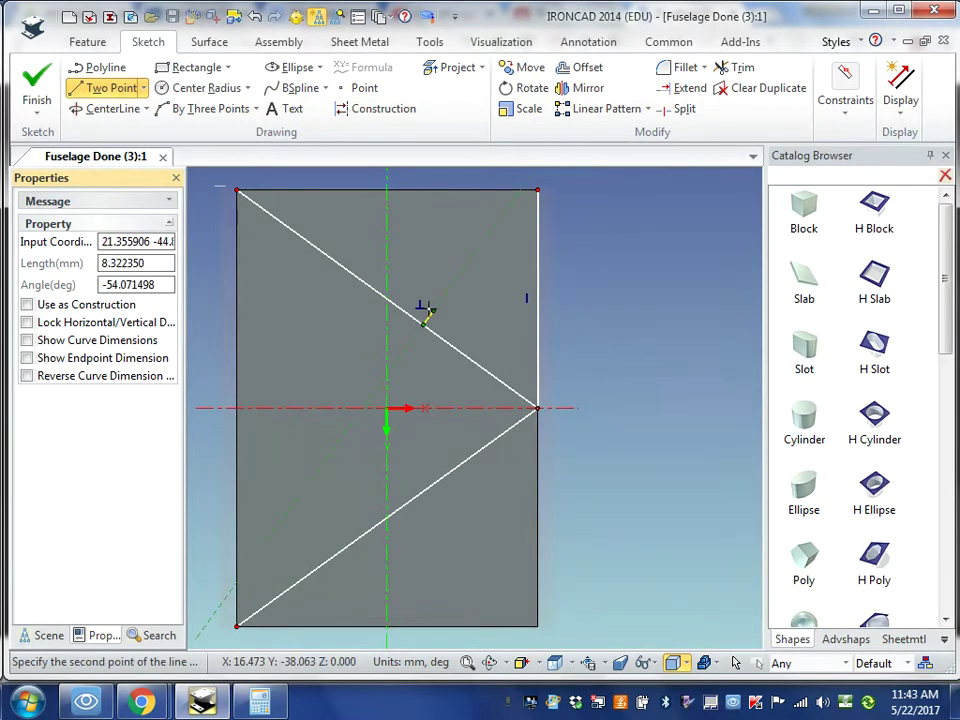
right_click(476, 247)
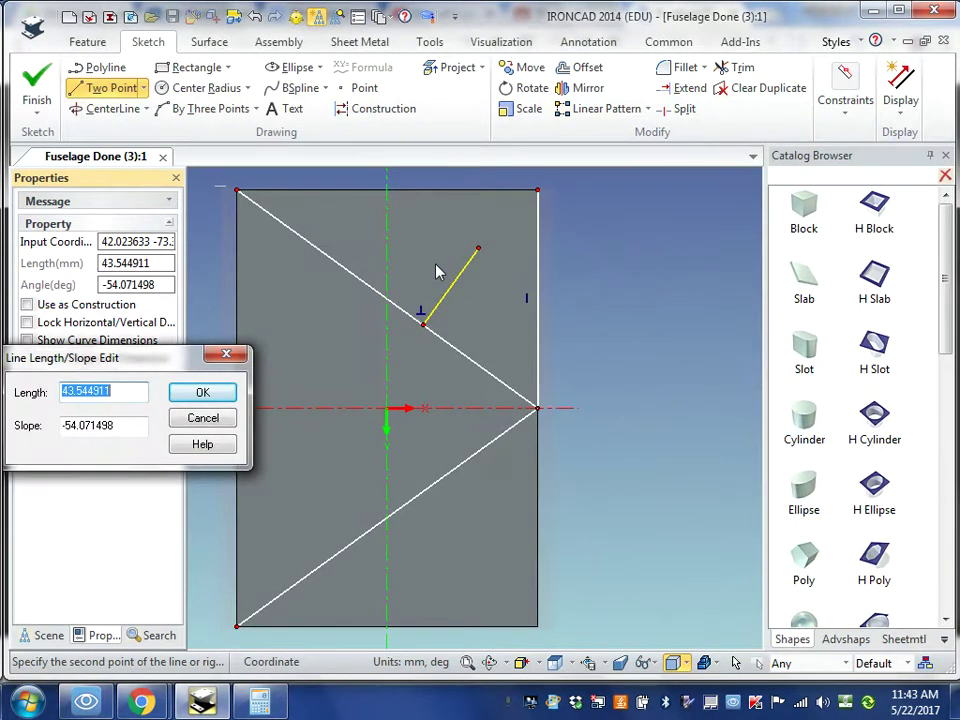
type("38")
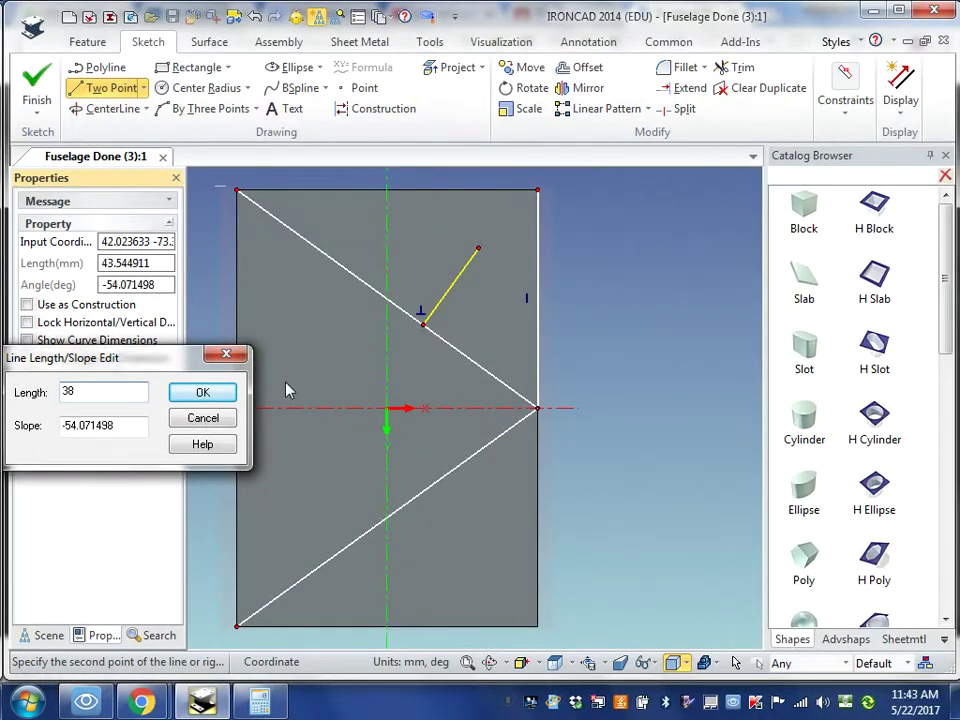
left_click(203, 394)
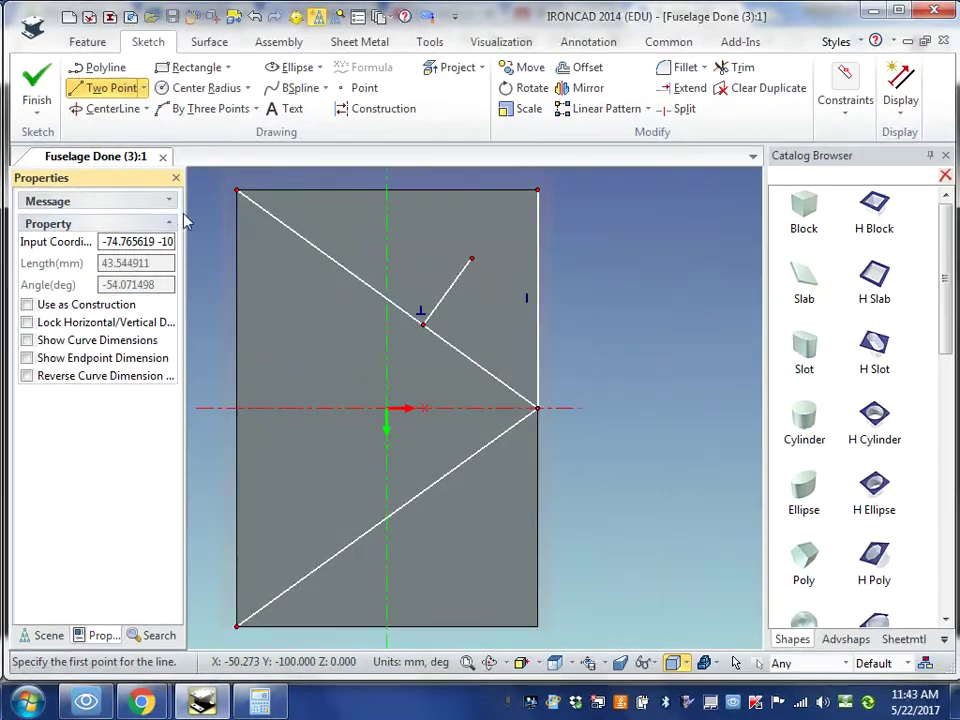
From the 38 mm line's free end, draw two lines parallel to the upper diagonal, reaching the block's right and upper edges
left_click(469, 258)
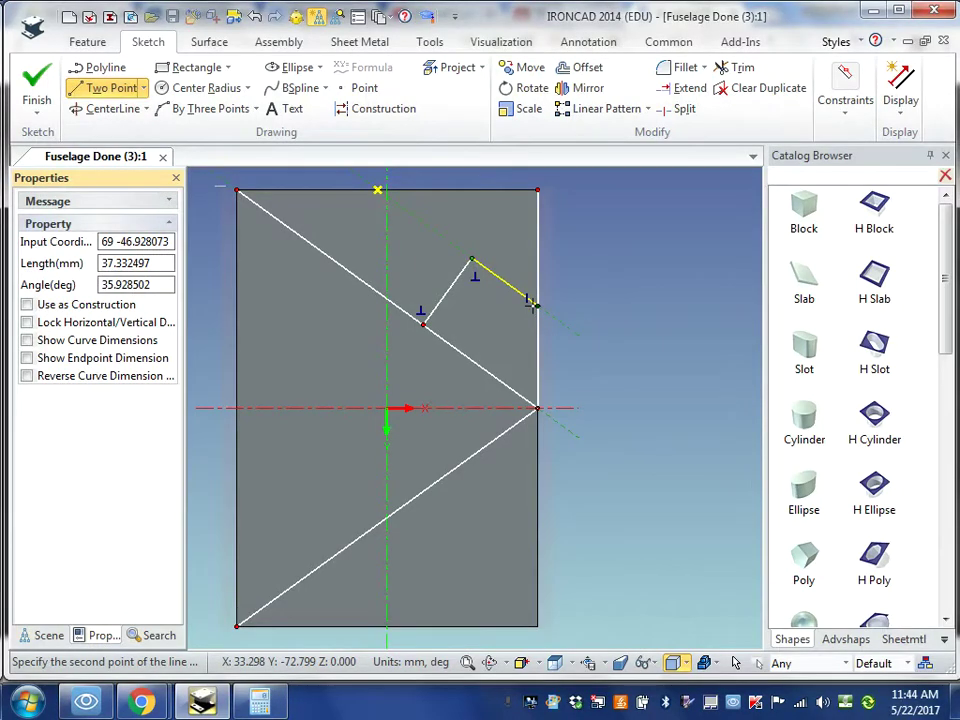
left_click(532, 303)
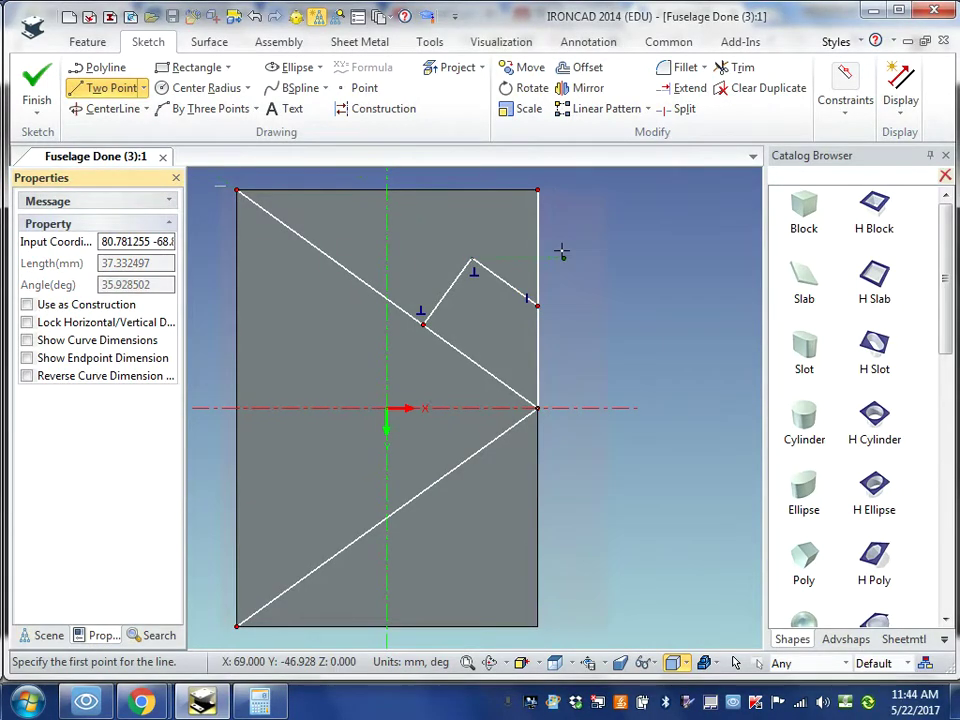
left_click(466, 258)
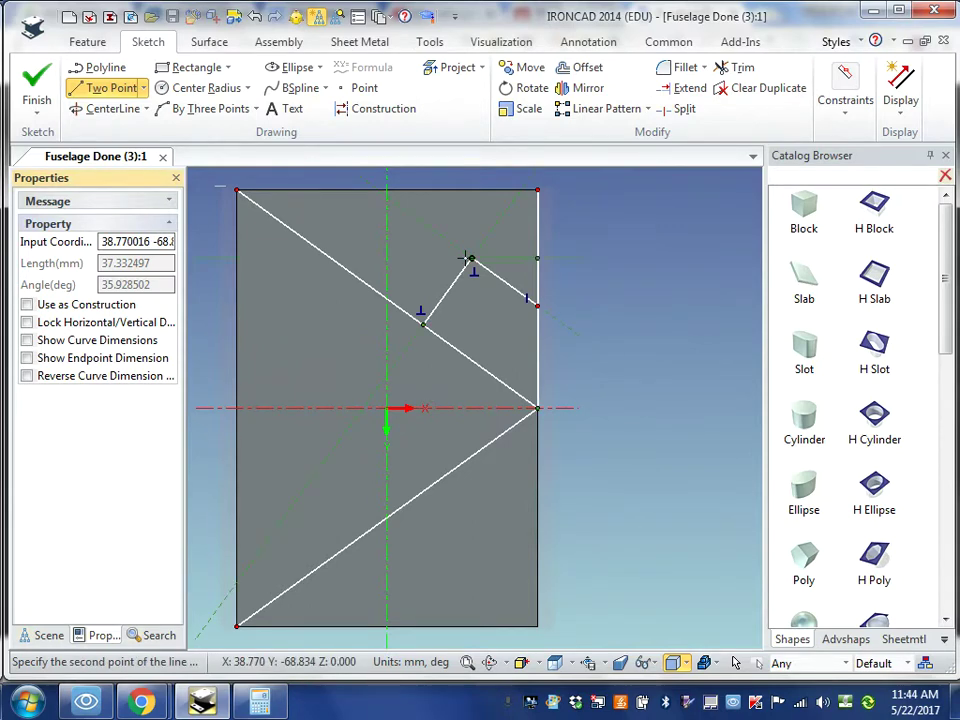
left_click(376, 190)
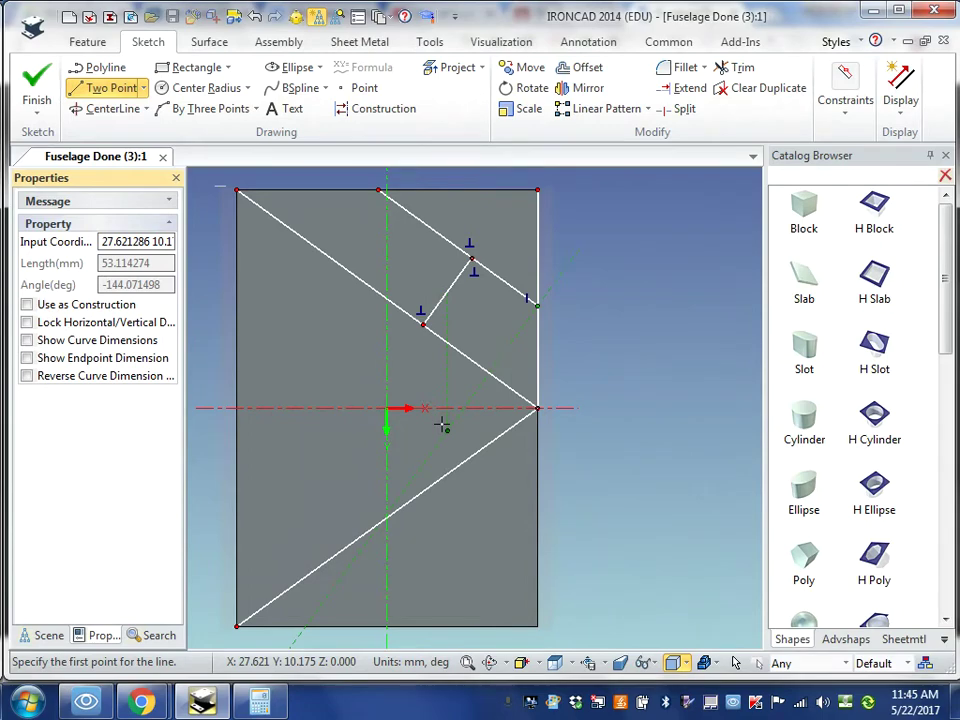
Trim away the 38 mm perpendicular line and the right-edge segment above the parallel line
left_click(728, 67)
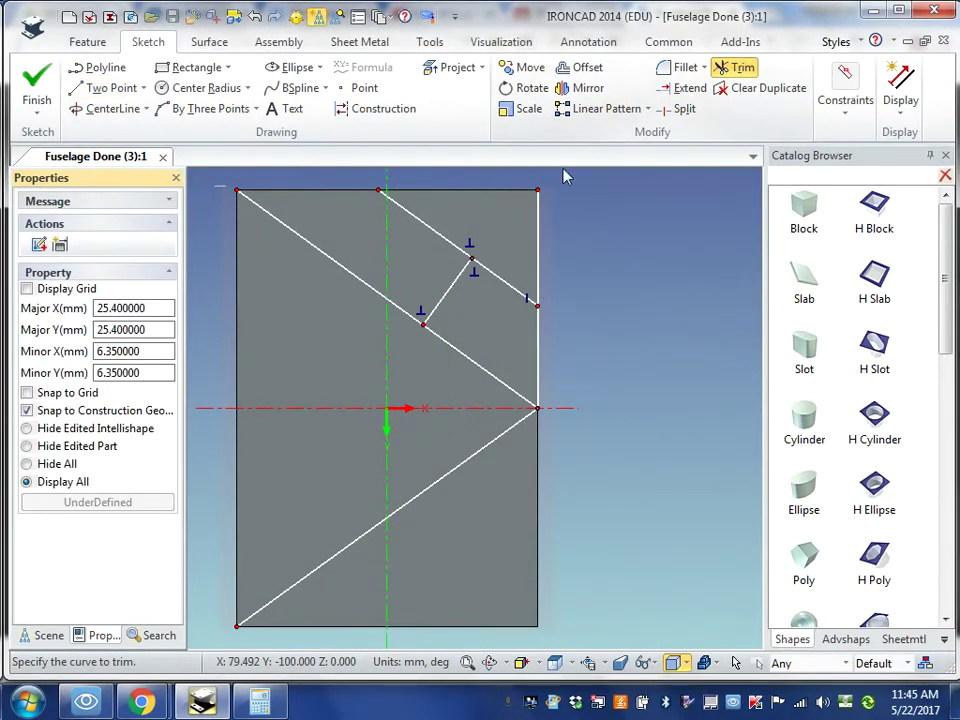
left_click(444, 295)
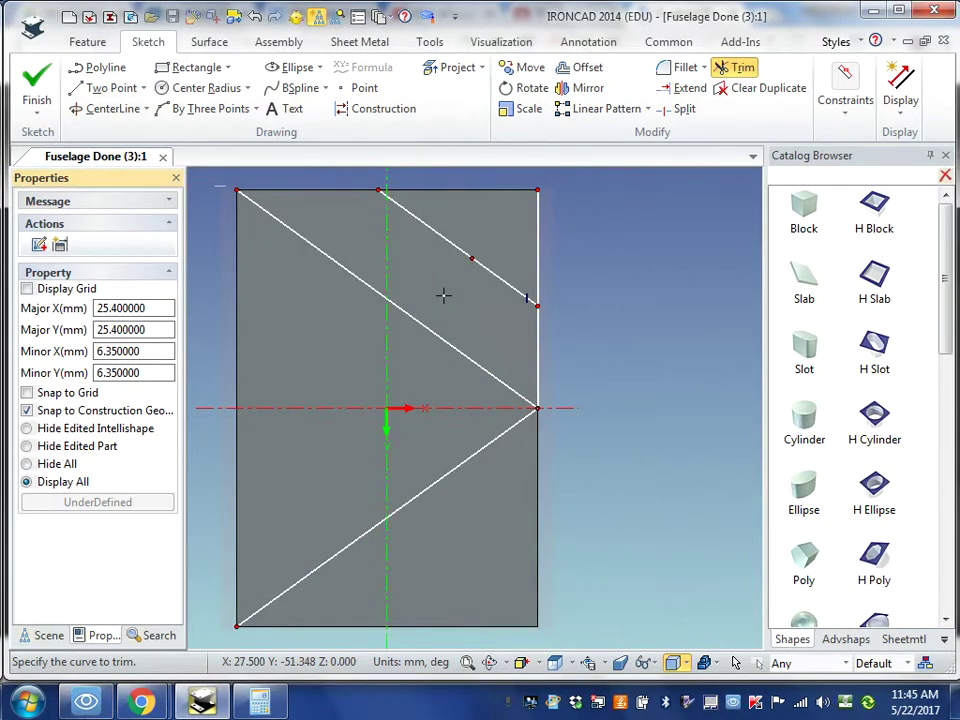
left_click(537, 242)
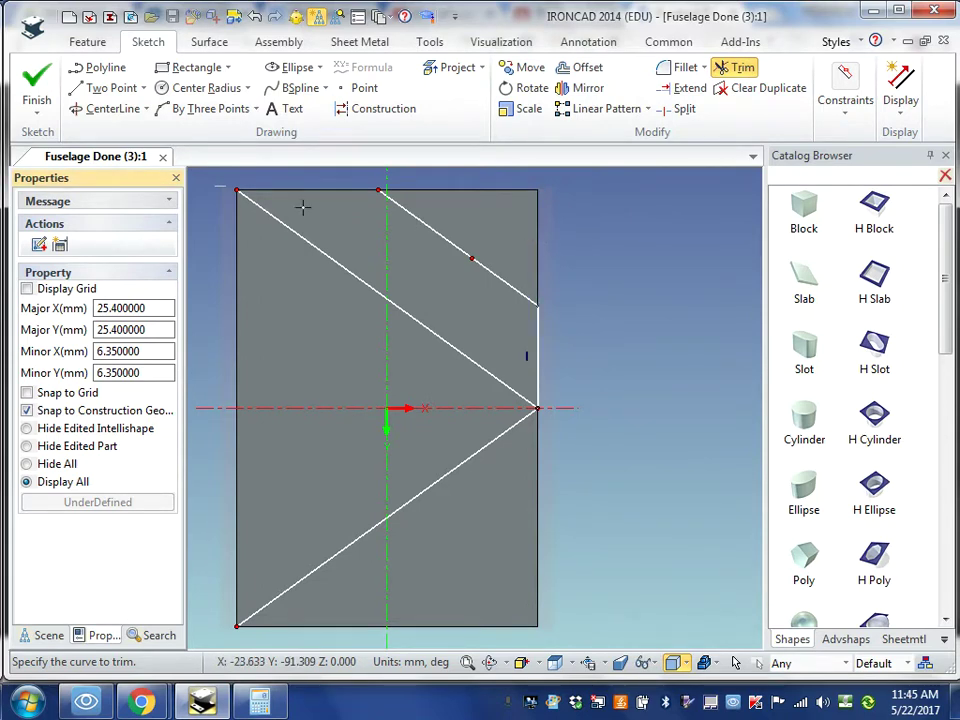
Draw a line along the block's upper edge from its upper-left corner to the end of the parallel line
left_click(100, 88)
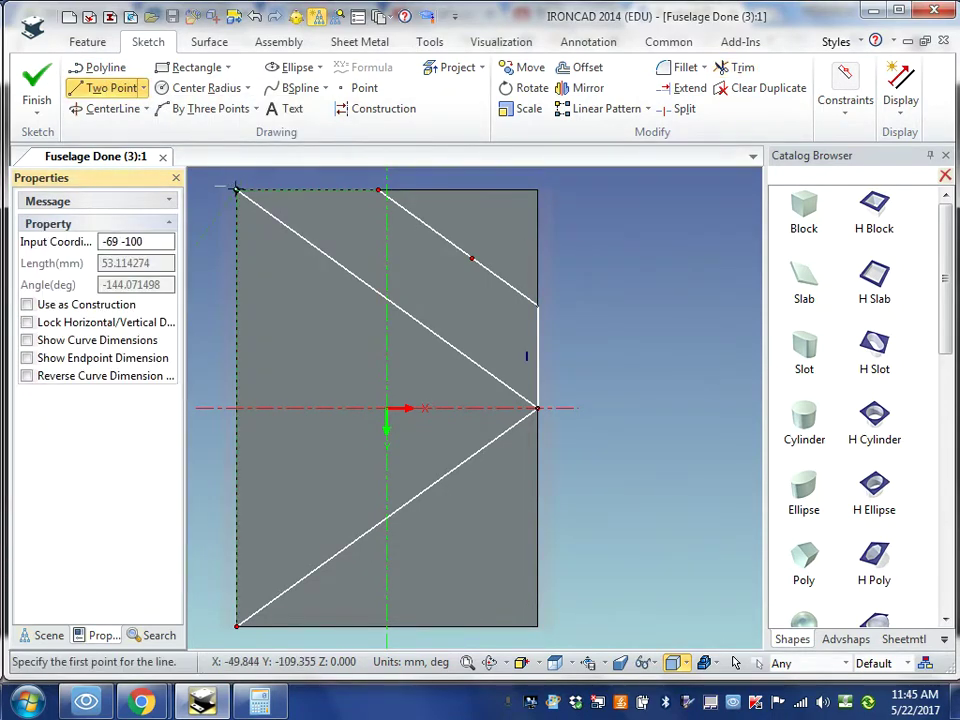
left_click(237, 190)
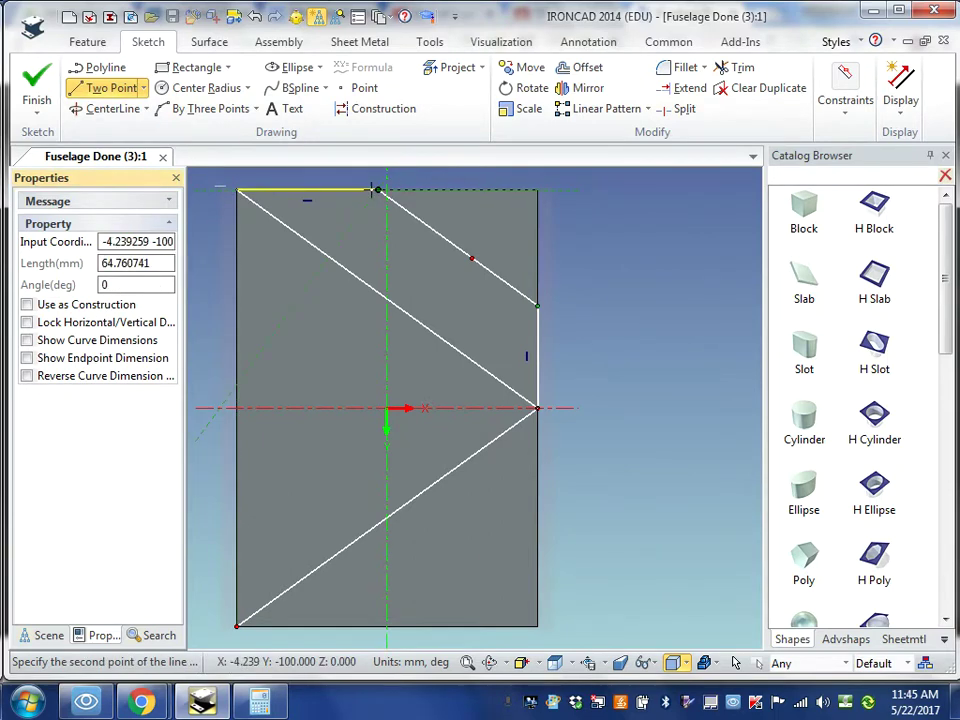
left_click(378, 190)
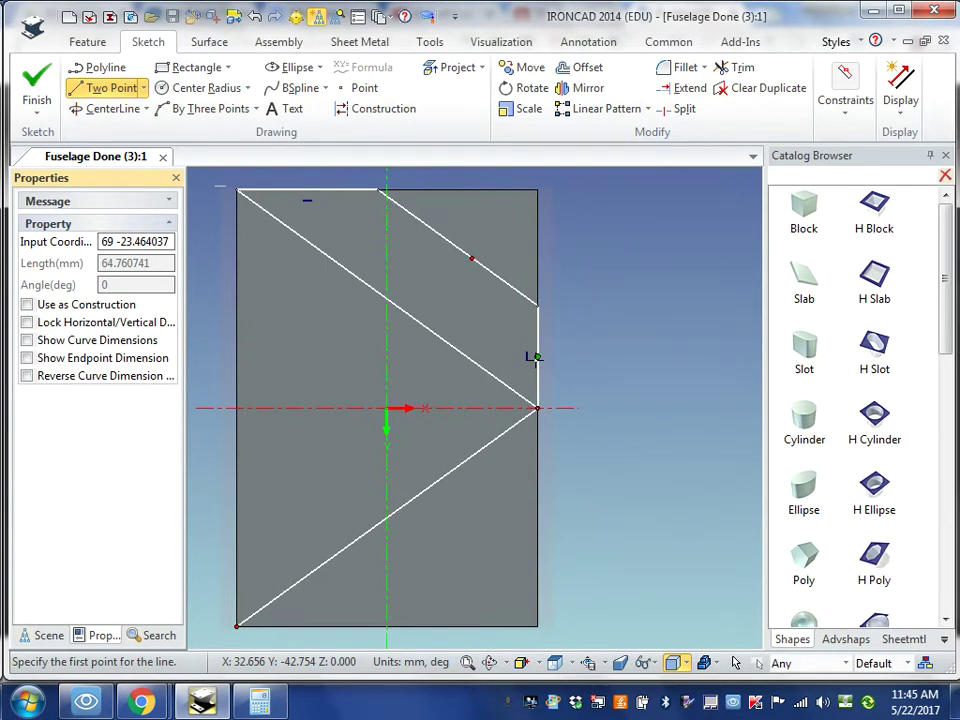
Draw a 38 mm horizontal line from the right edge's midpoint inward along the block's centre axis
left_click(537, 408)
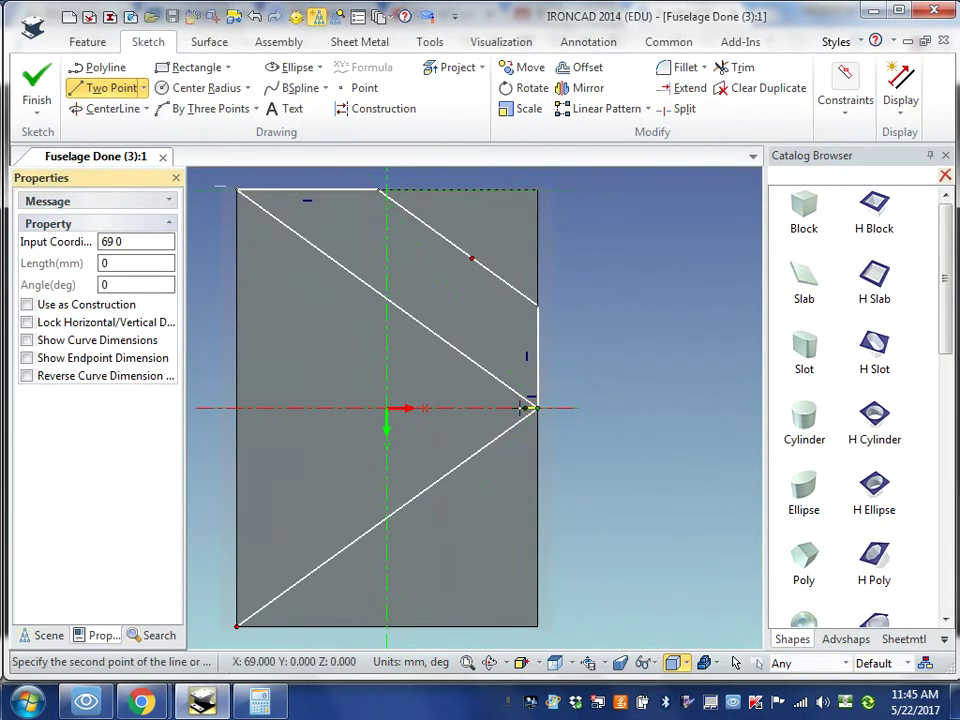
right_click(471, 408)
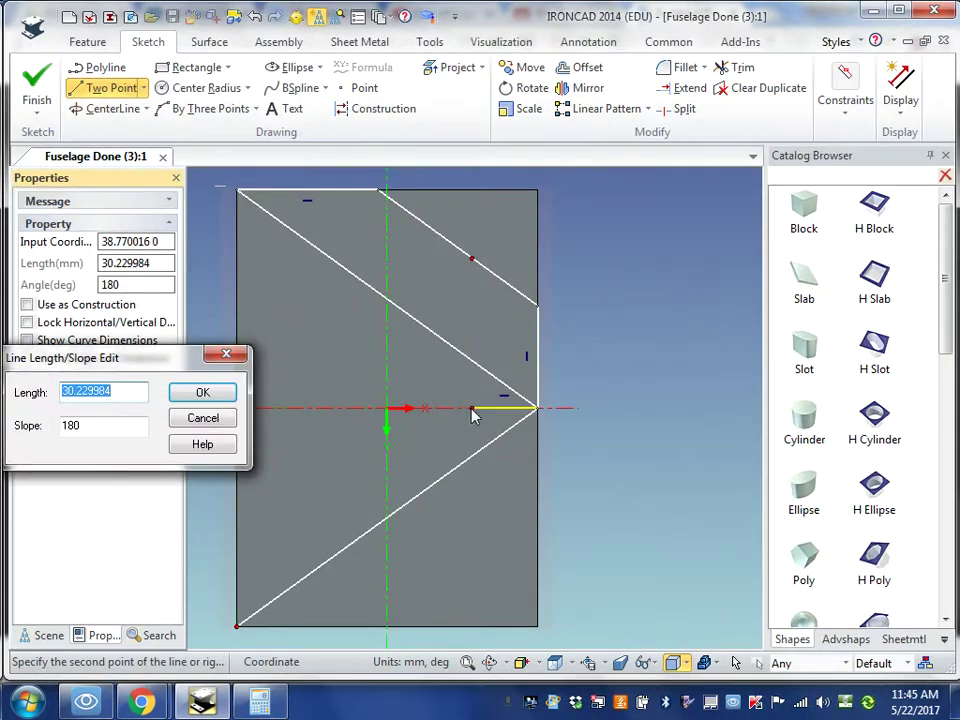
type("38")
key("Return")
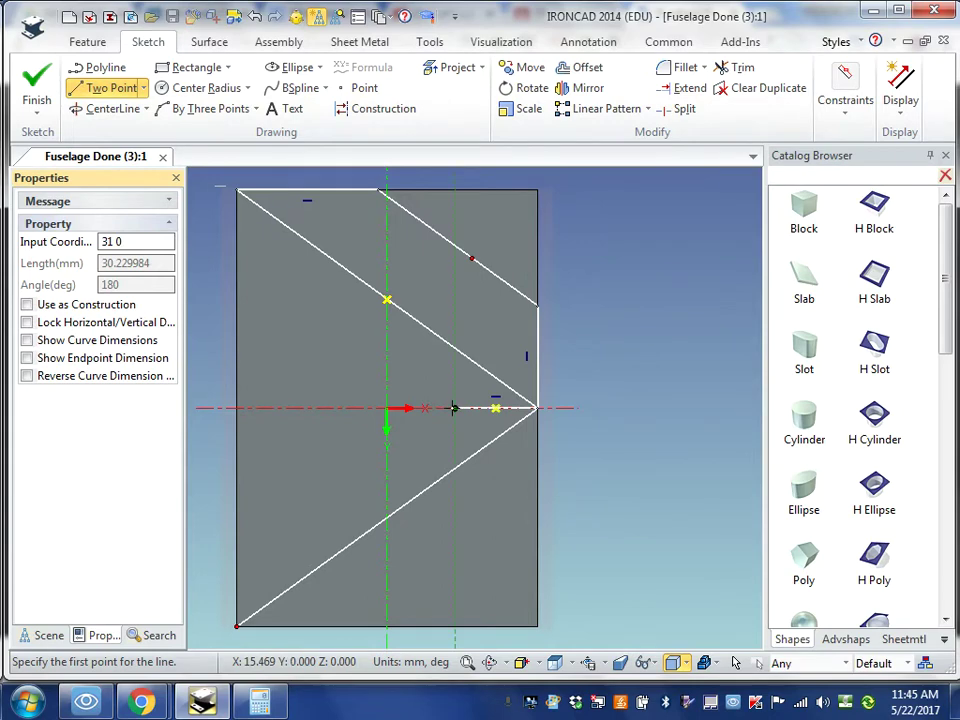
Draw a vertical line from the inner end of the 38 mm centre line up to the upper diagonal
left_click(453, 407)
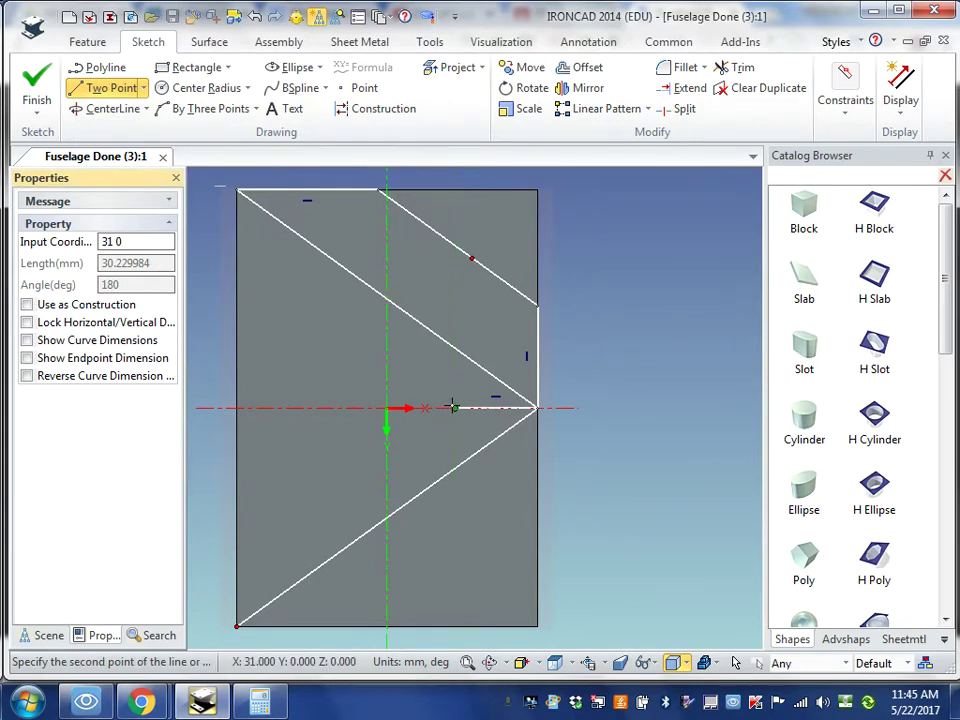
left_click(454, 350)
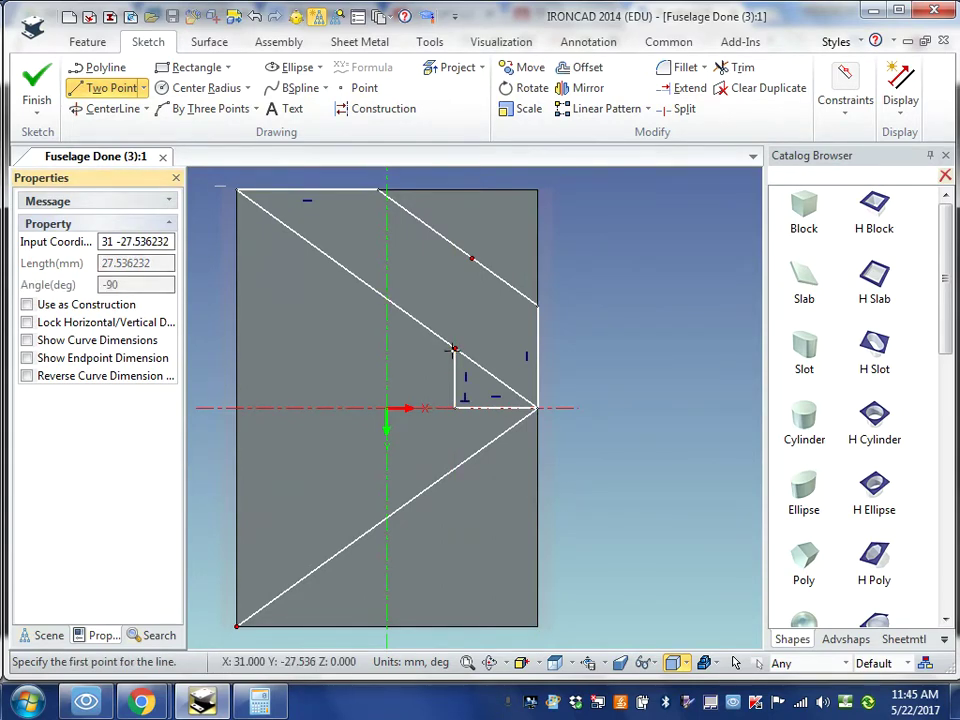
left_click(453, 407)
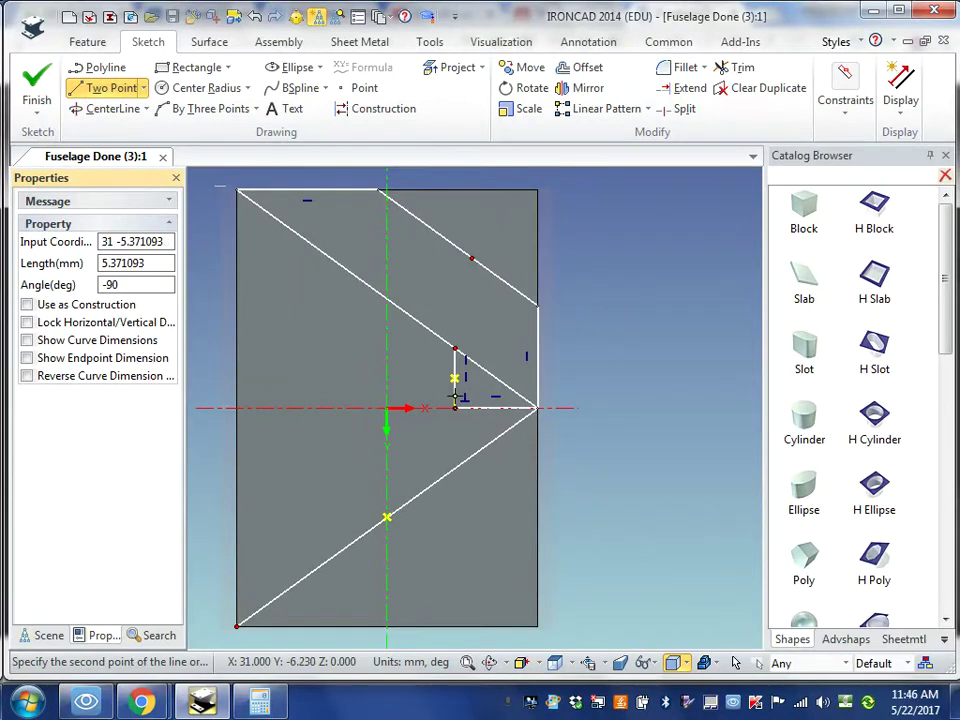
key("Escape")
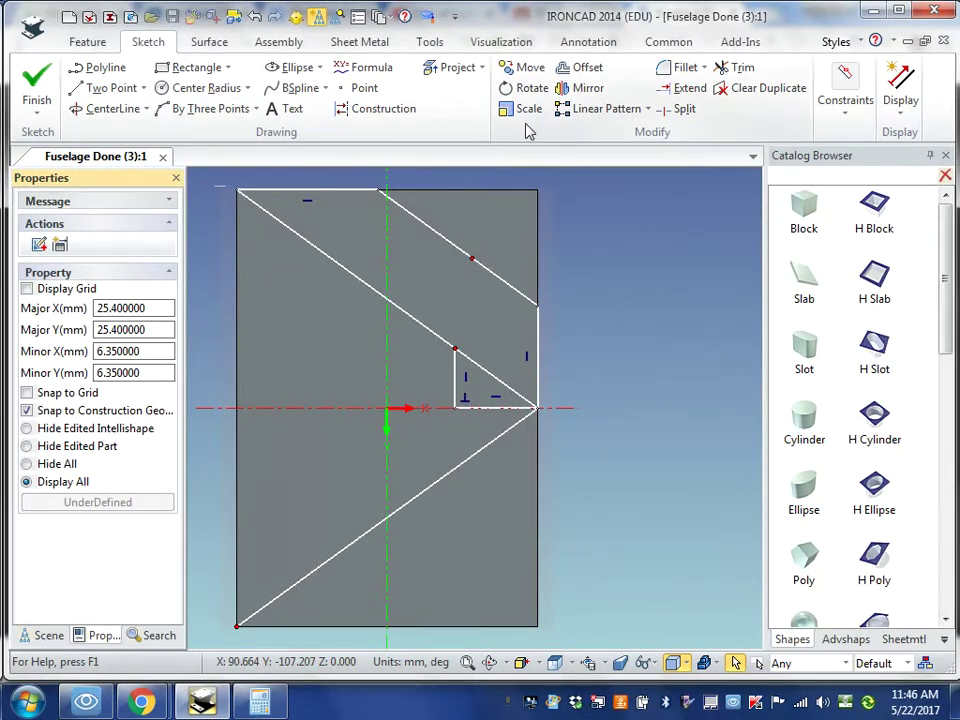
Trim away the upper diagonal's end beyond the vertical line, the 38 mm centre line and the whole lower diagonal
left_click(738, 67)
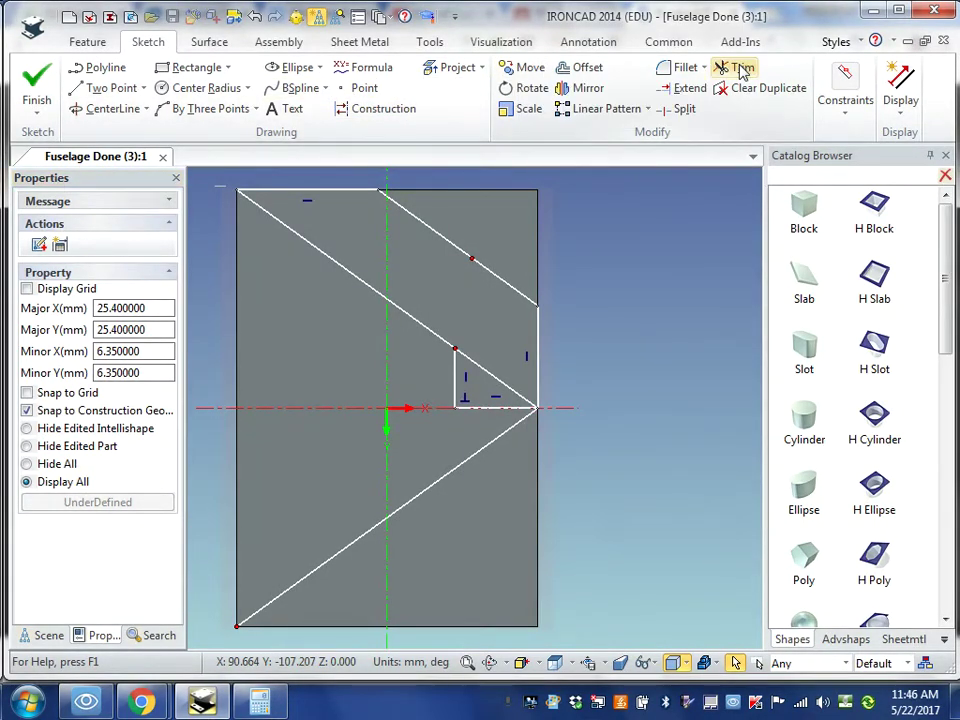
left_click(495, 378)
left_click(486, 408)
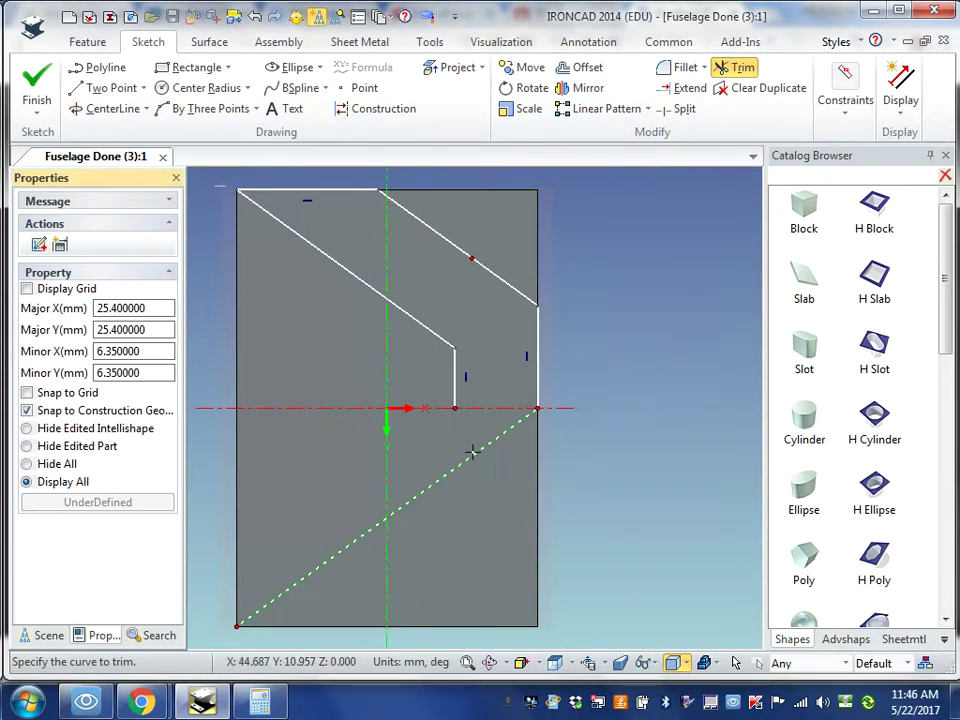
left_click(472, 453)
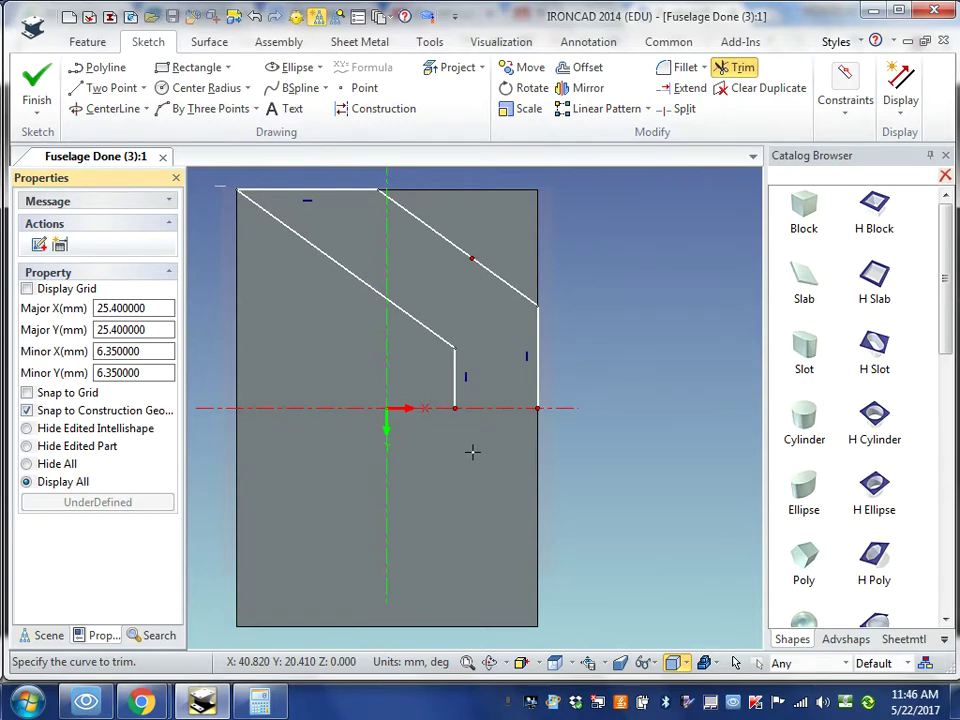
left_click(581, 91)
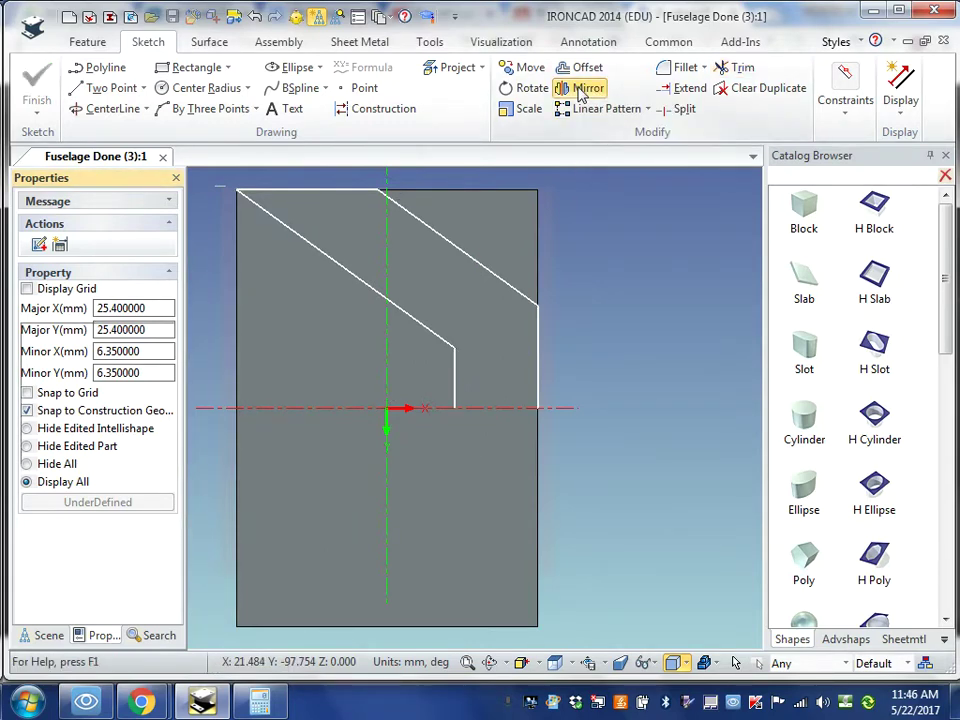
left_click(348, 274)
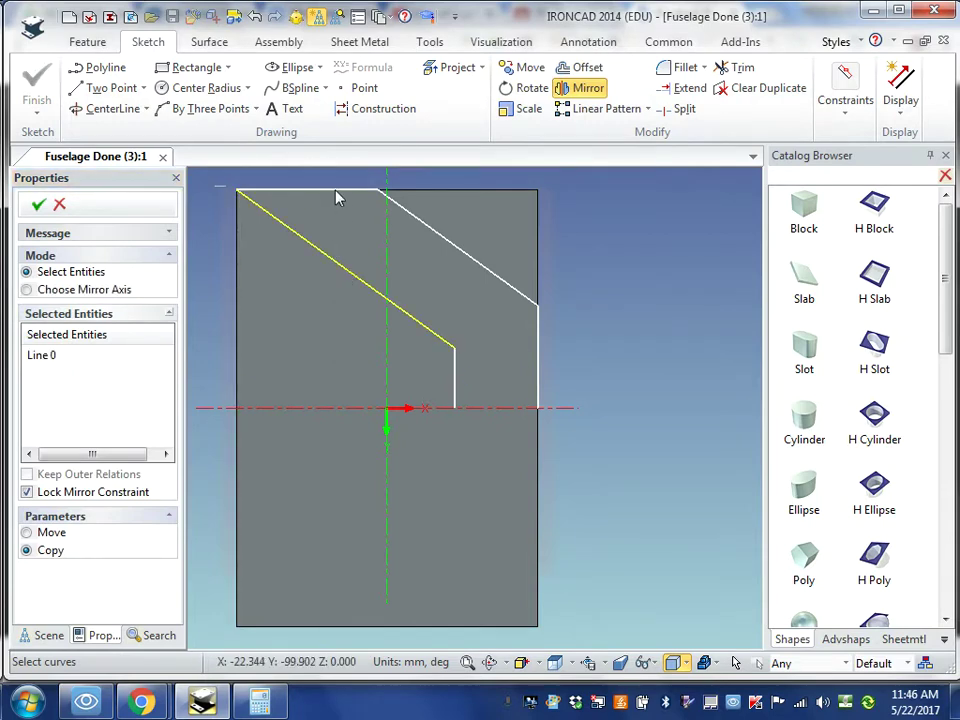
left_click(337, 191)
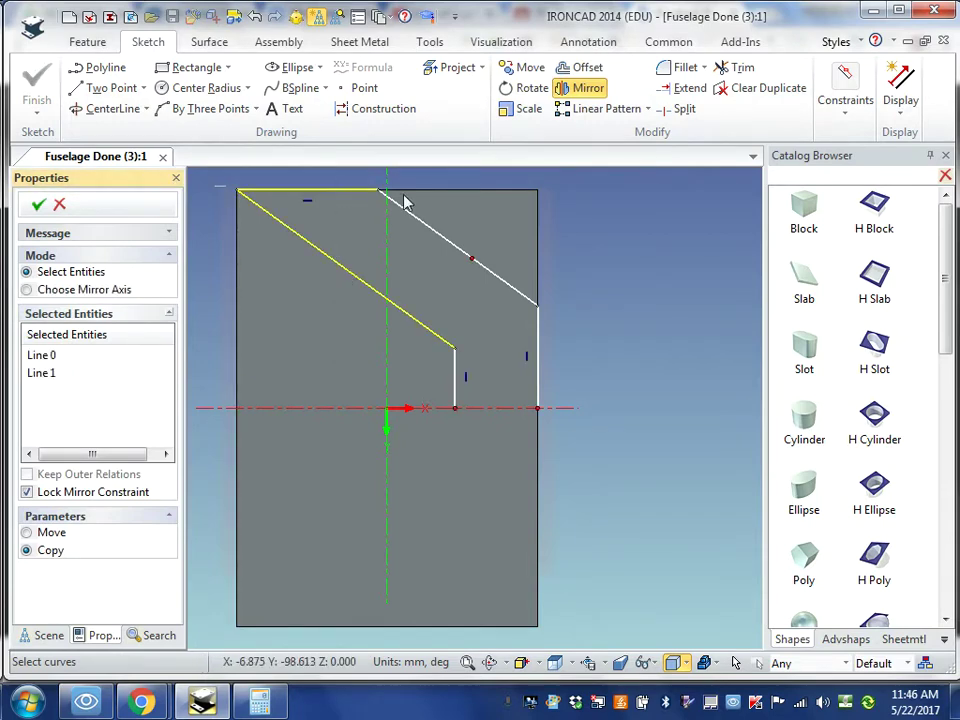
left_click(470, 262)
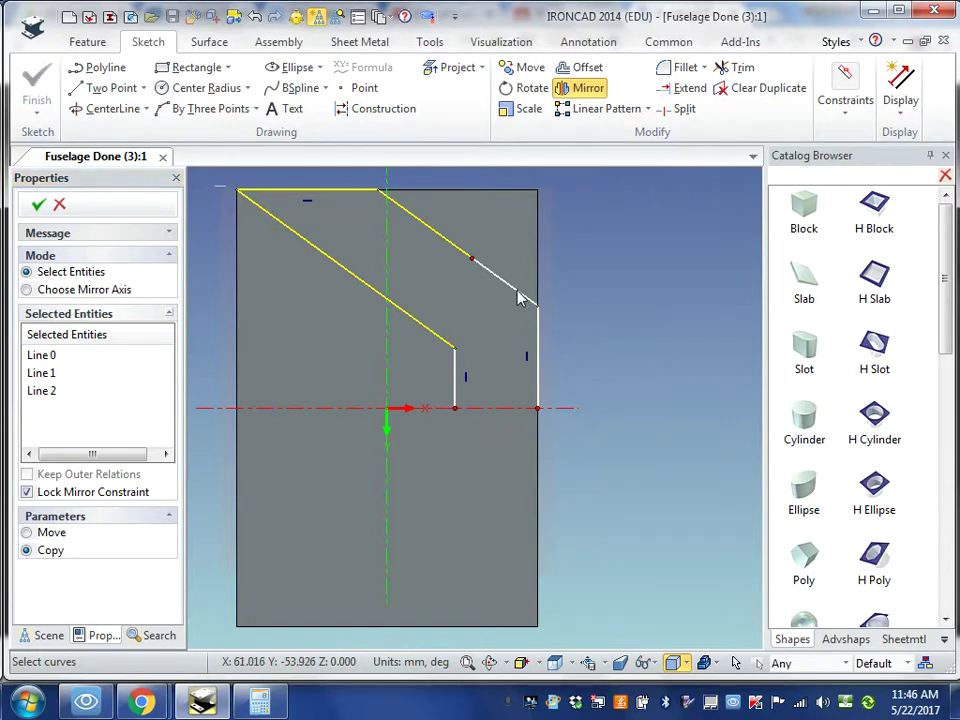
left_click(519, 294)
left_click(536, 343)
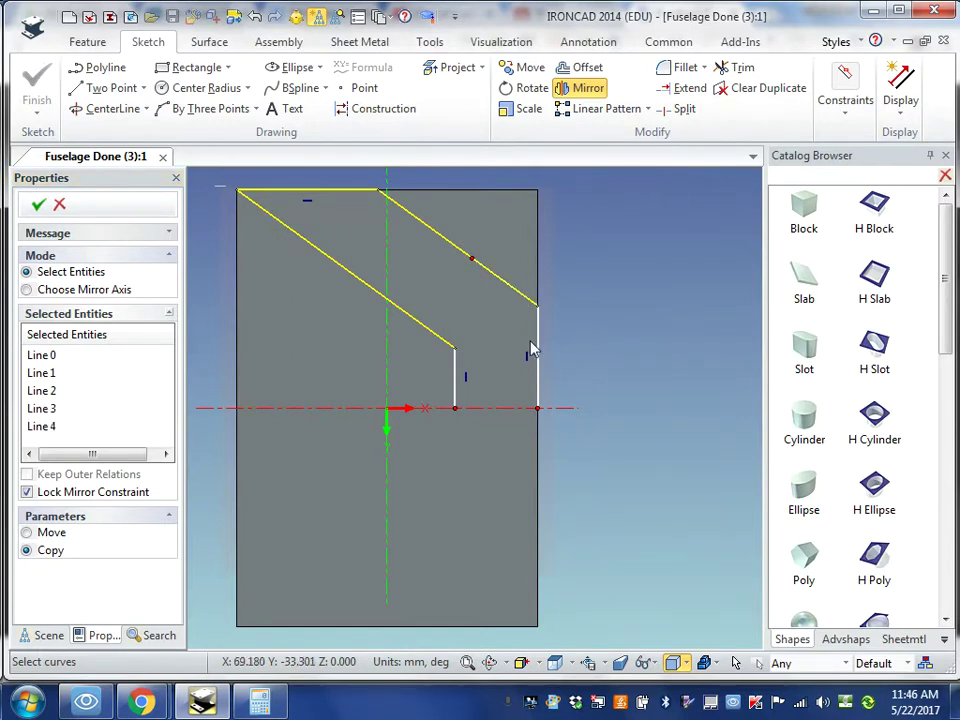
left_click(454, 388)
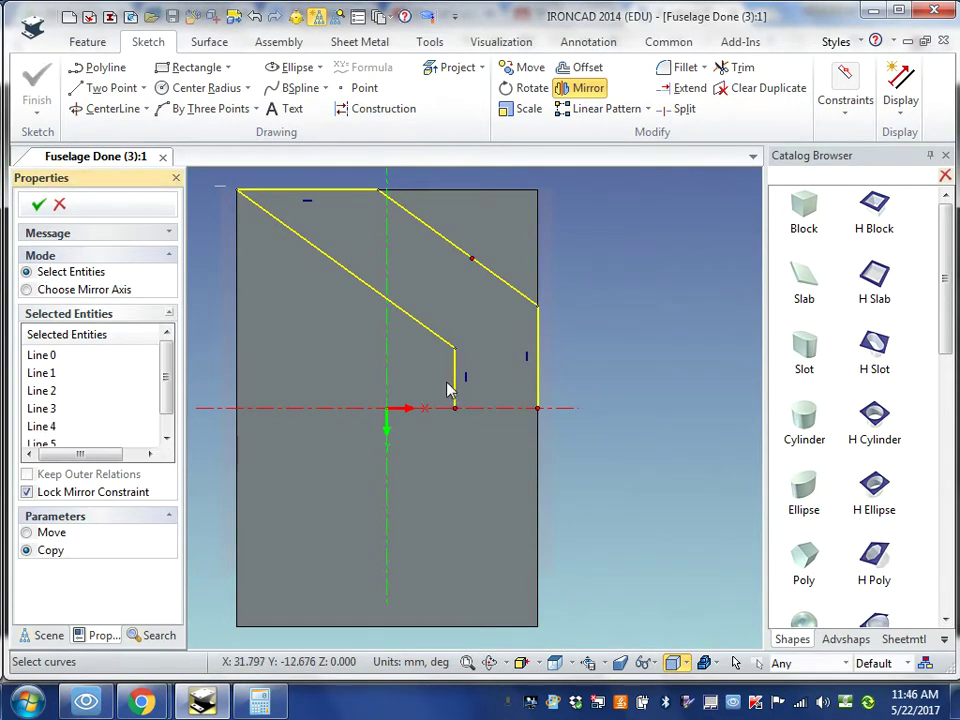
Draw a 38 mm horizontal line on the centre axis from the right edge's midpoint to the short vertical line's lower end
left_click(110, 90)
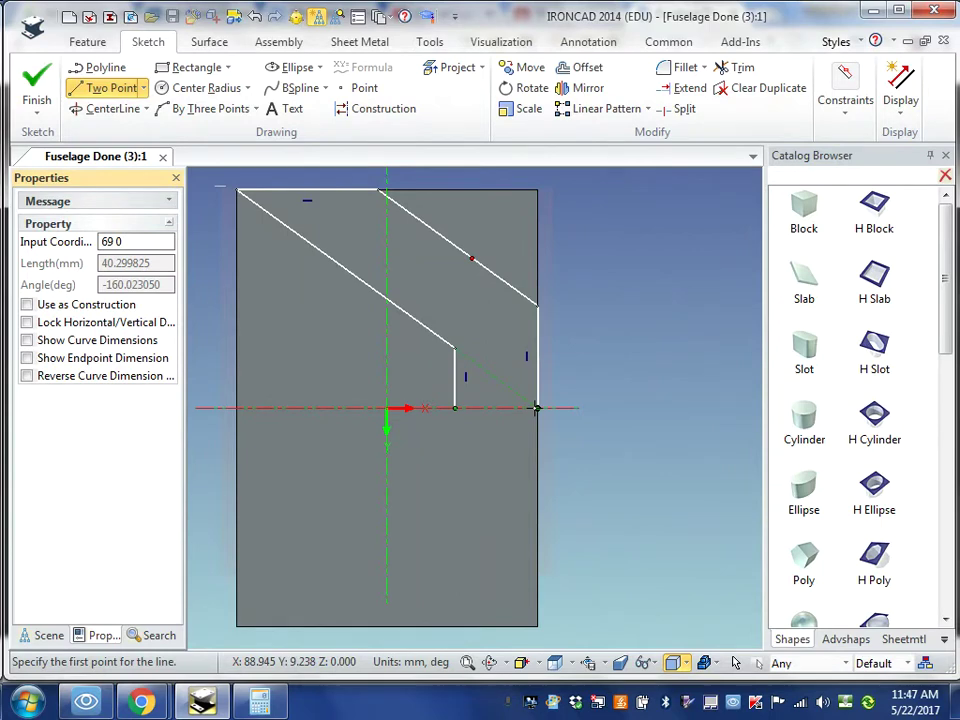
left_click(536, 408)
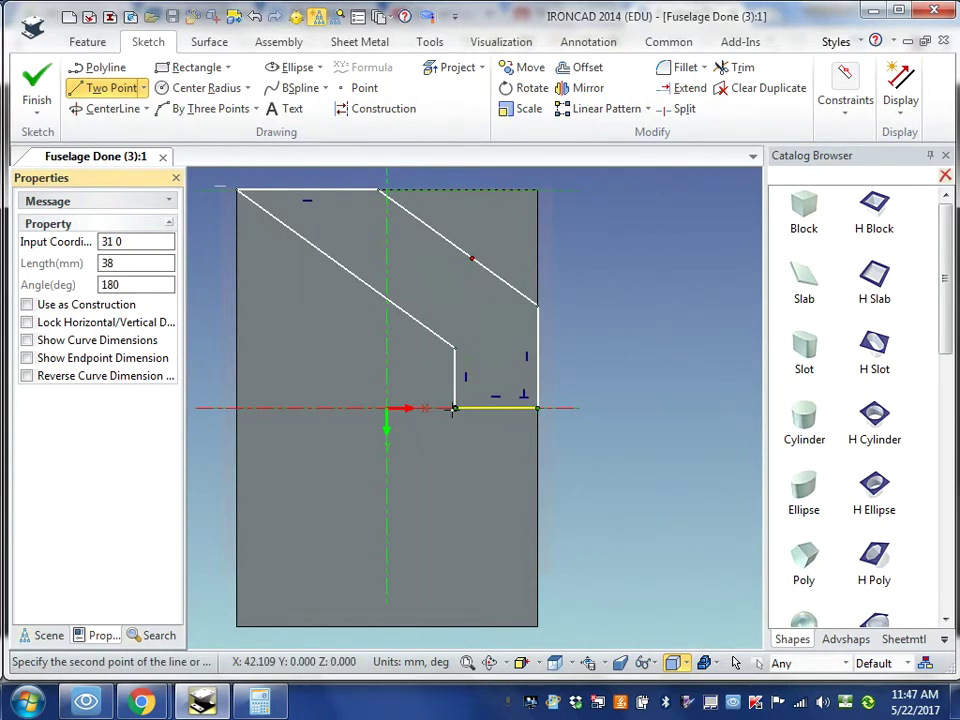
left_click(453, 408)
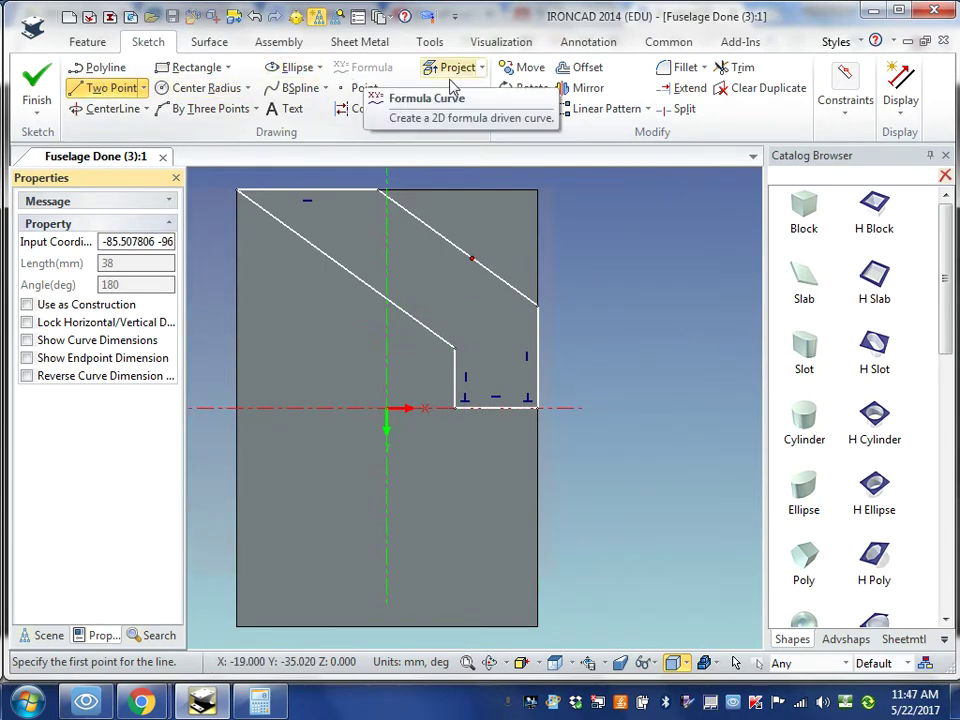
Mirror a copy of the upper half-wing outline about the 38 mm horizontal centre line
left_click(576, 90)
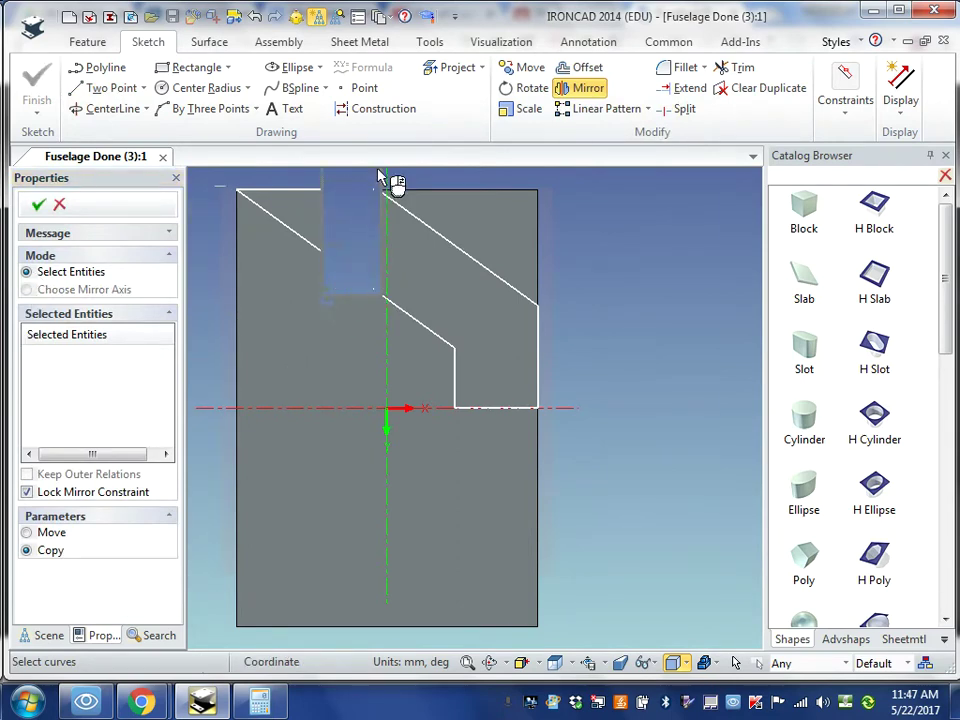
left_click(307, 250)
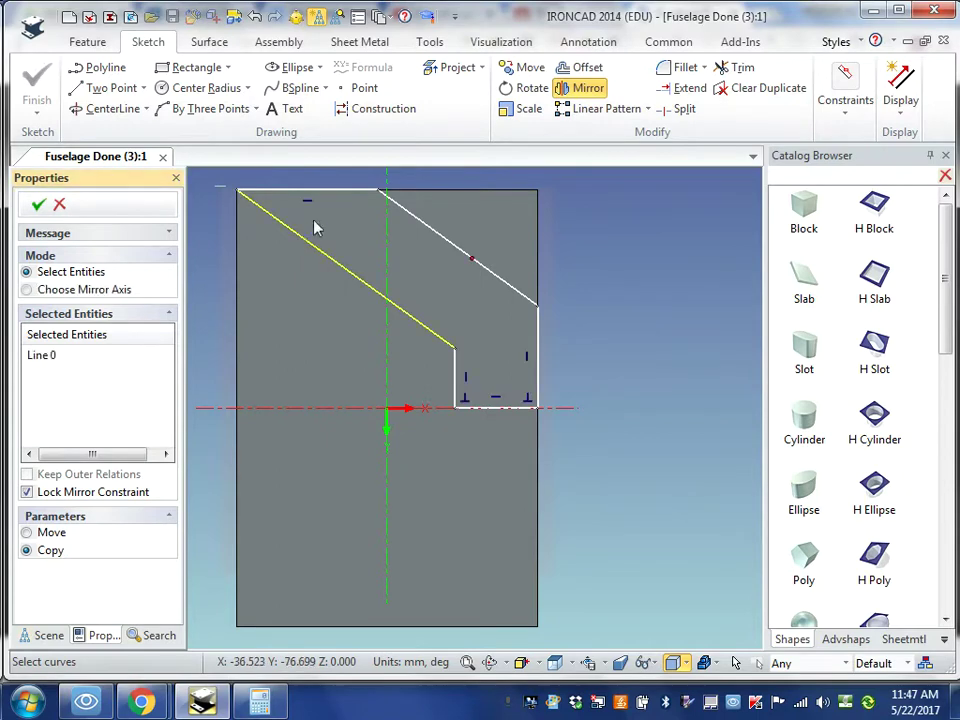
left_click(331, 196)
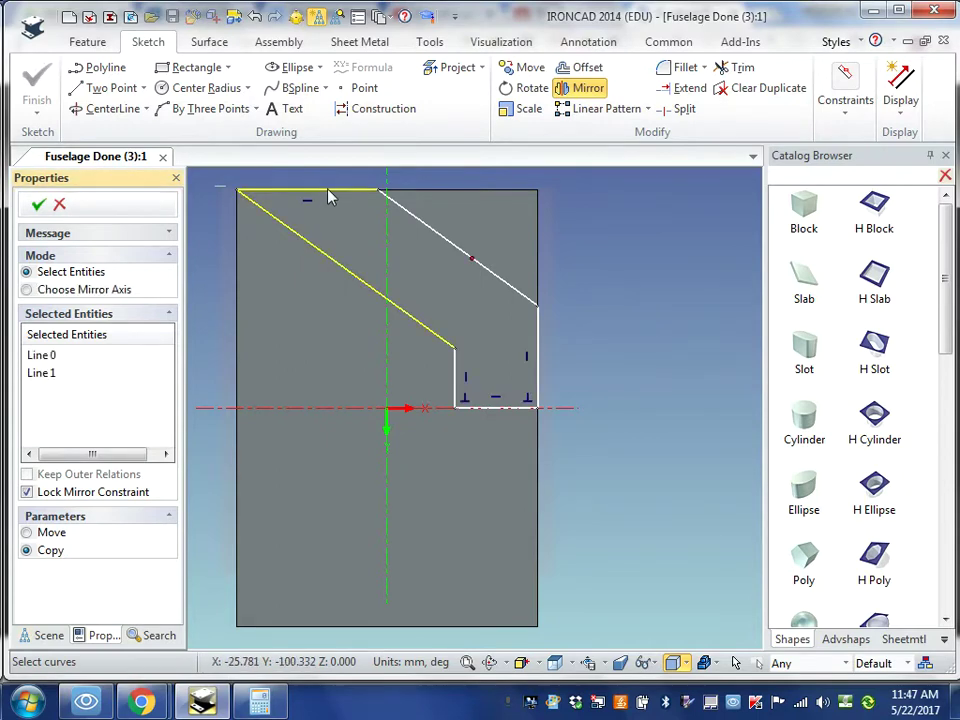
left_click(430, 234)
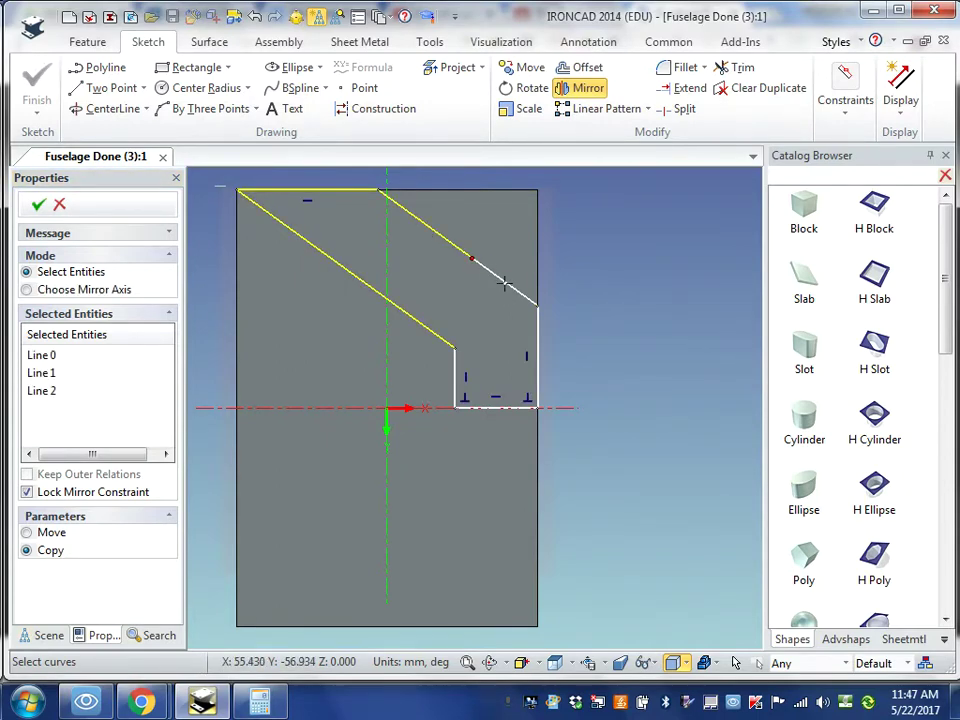
left_click(508, 284)
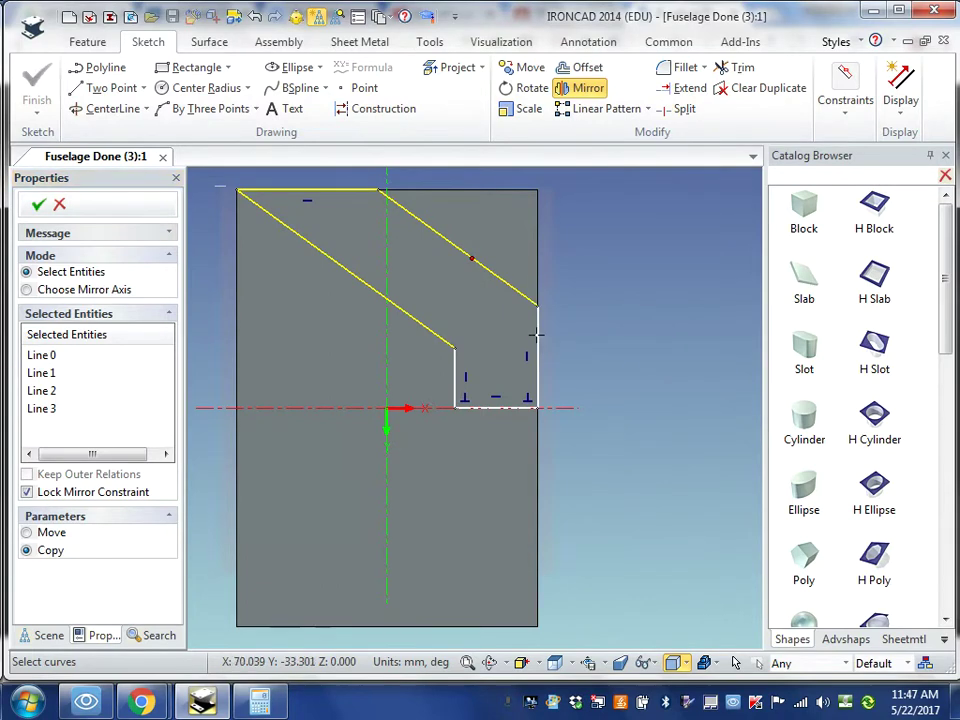
left_click(537, 345)
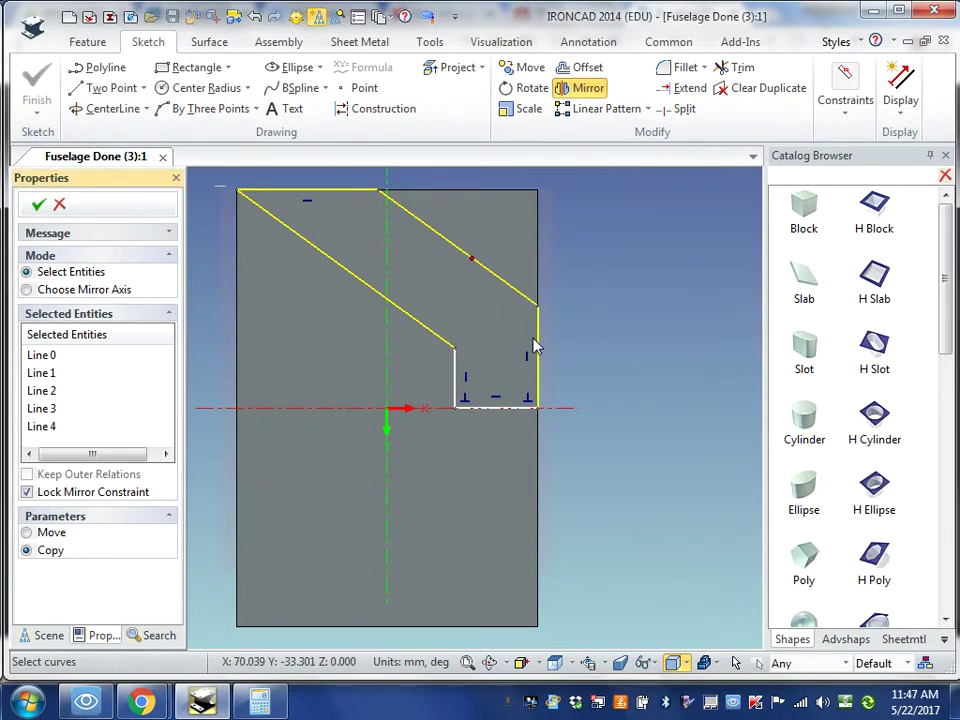
left_click(453, 393)
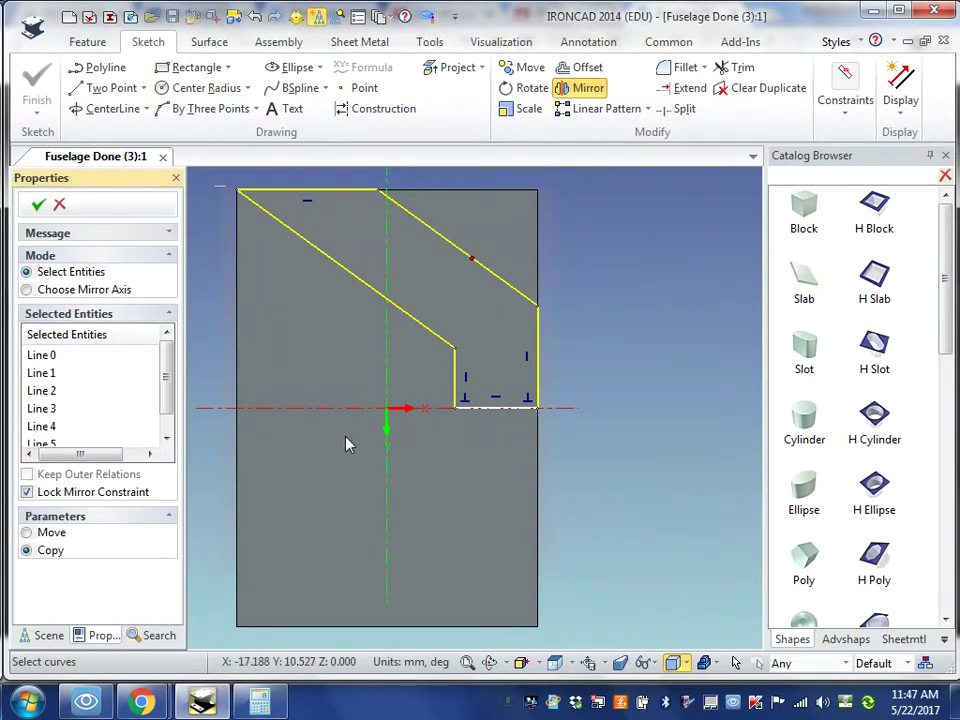
left_click(30, 291)
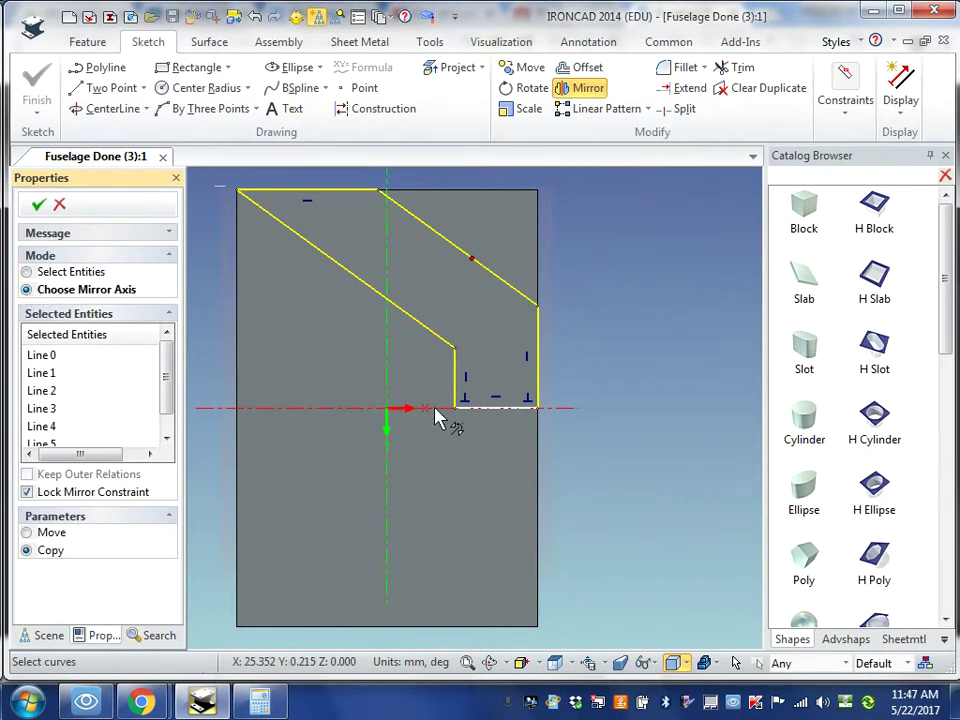
left_click(489, 409)
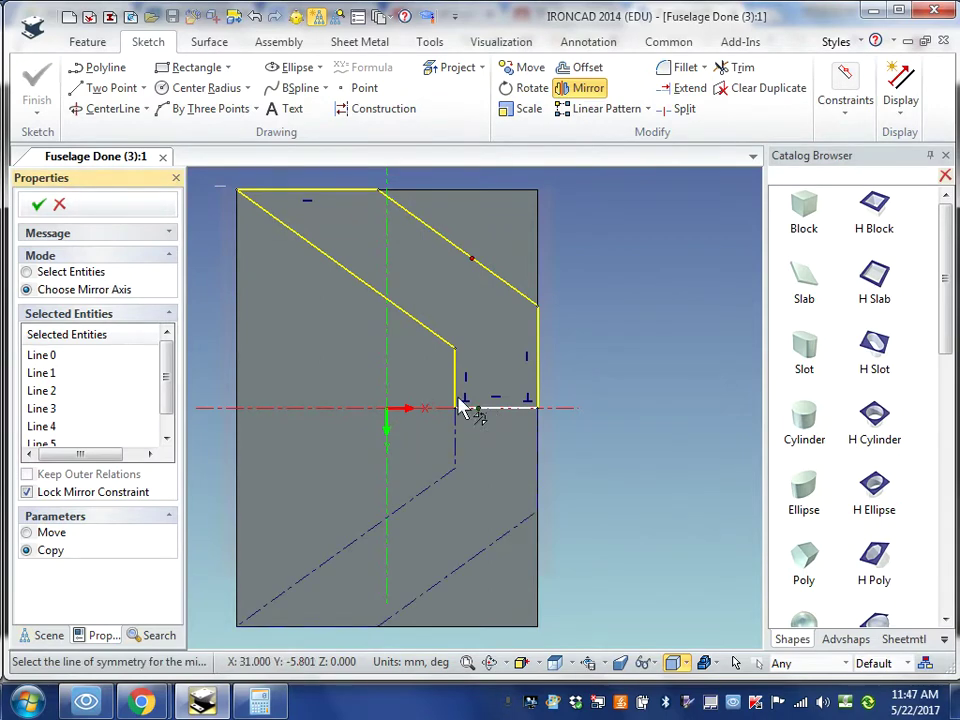
left_click(36, 205)
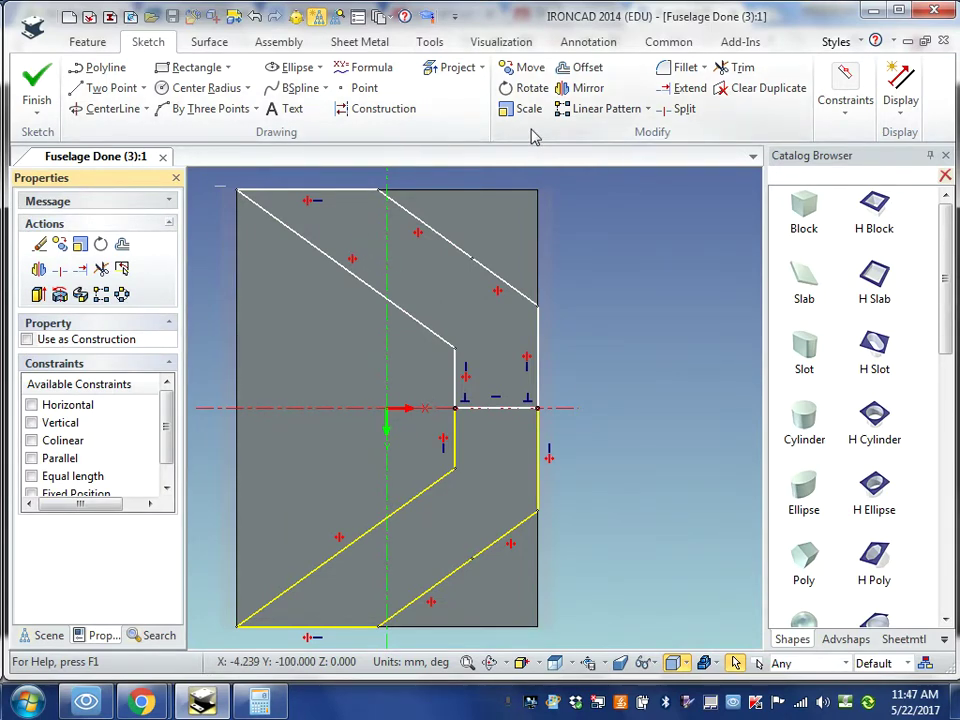
Trim away the 38 mm centre line and the outline segments along the block's lower and upper edges
left_click(745, 72)
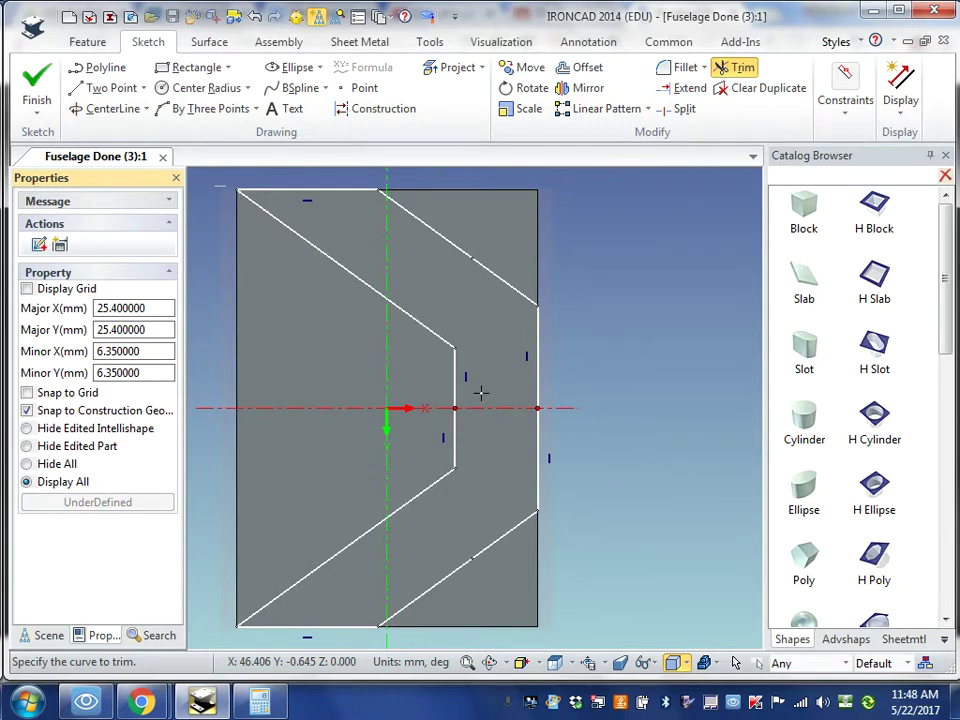
left_click(319, 626)
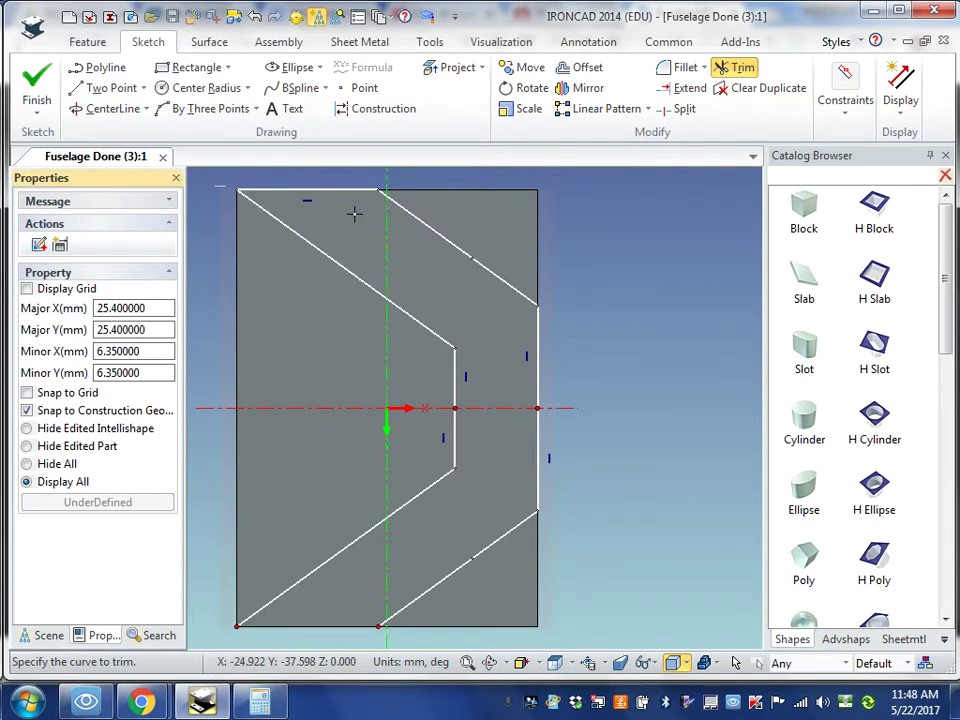
left_click(313, 189)
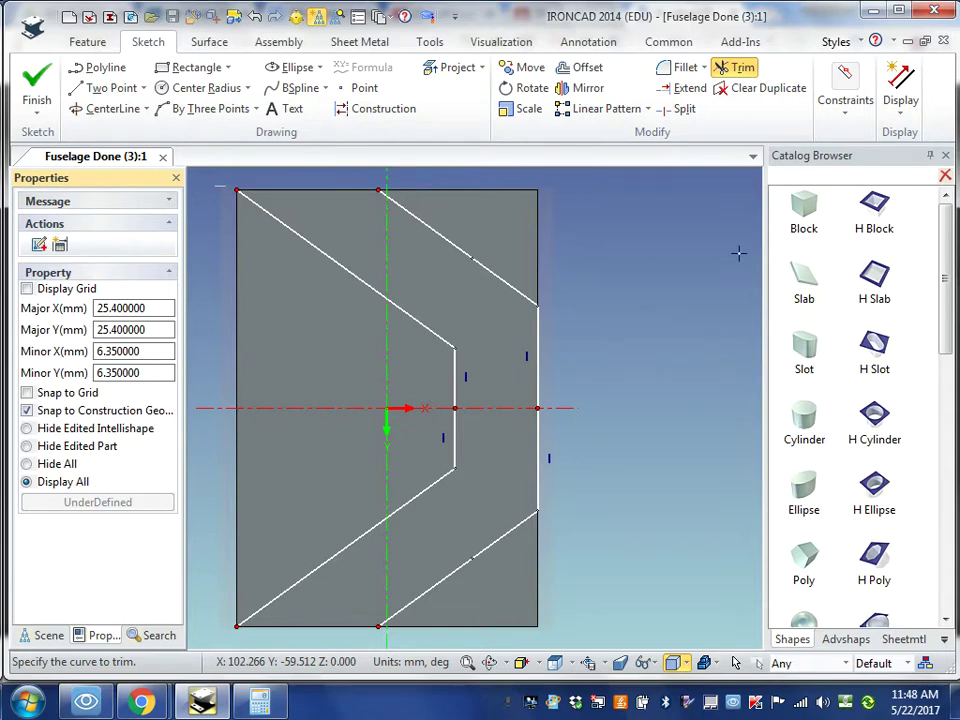
Draw a 200 mm vertical line along the block's left edge, joining the ends of the two inner diagonals
left_click(100, 88)
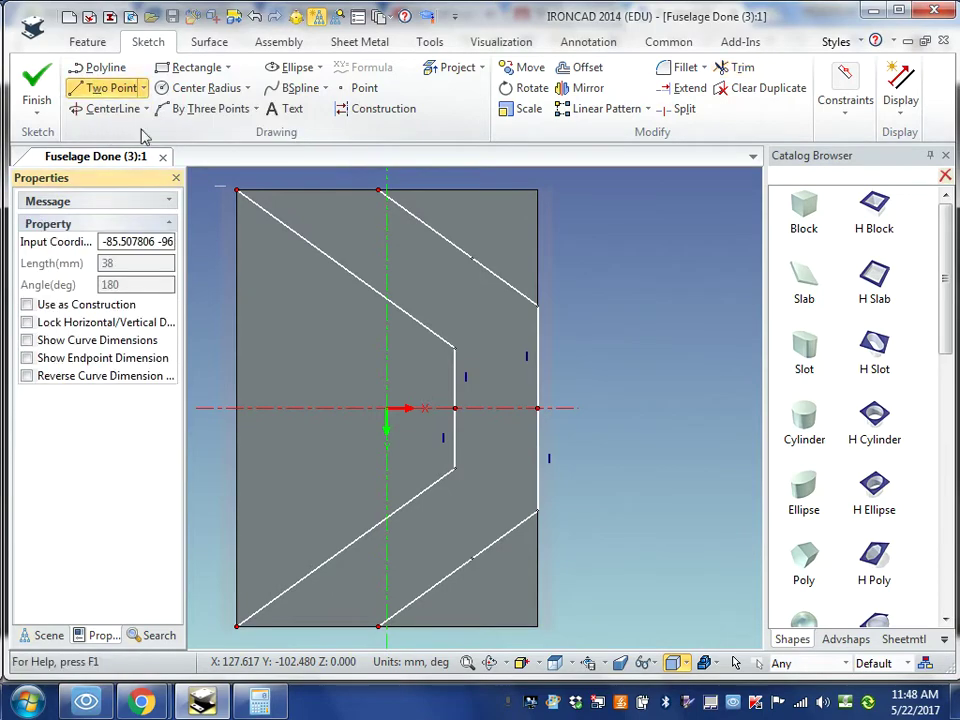
left_click(234, 189)
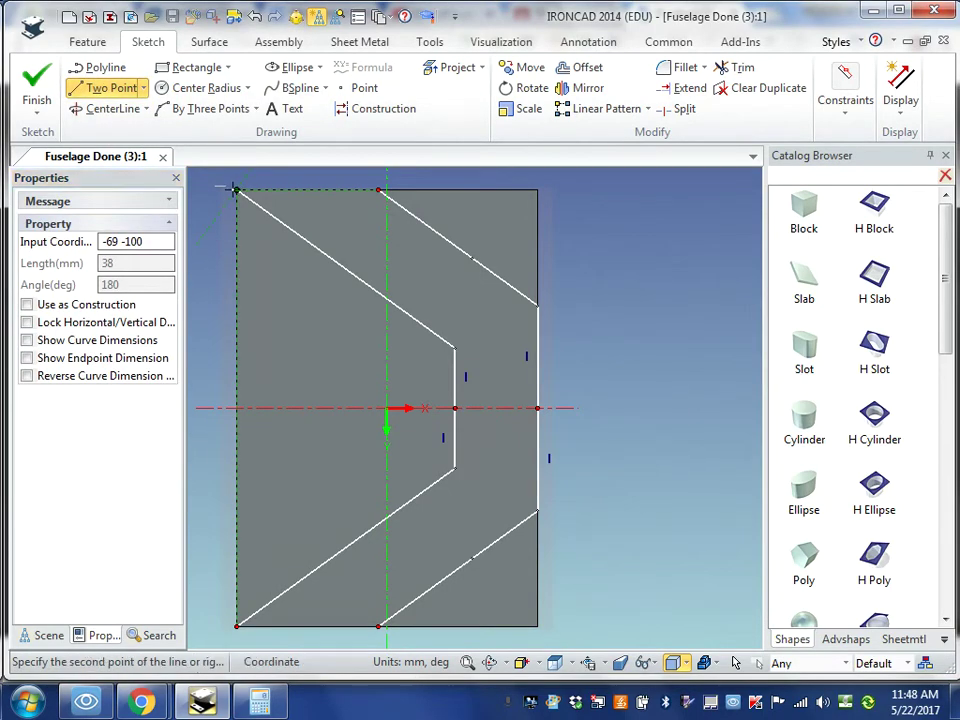
left_click(234, 626)
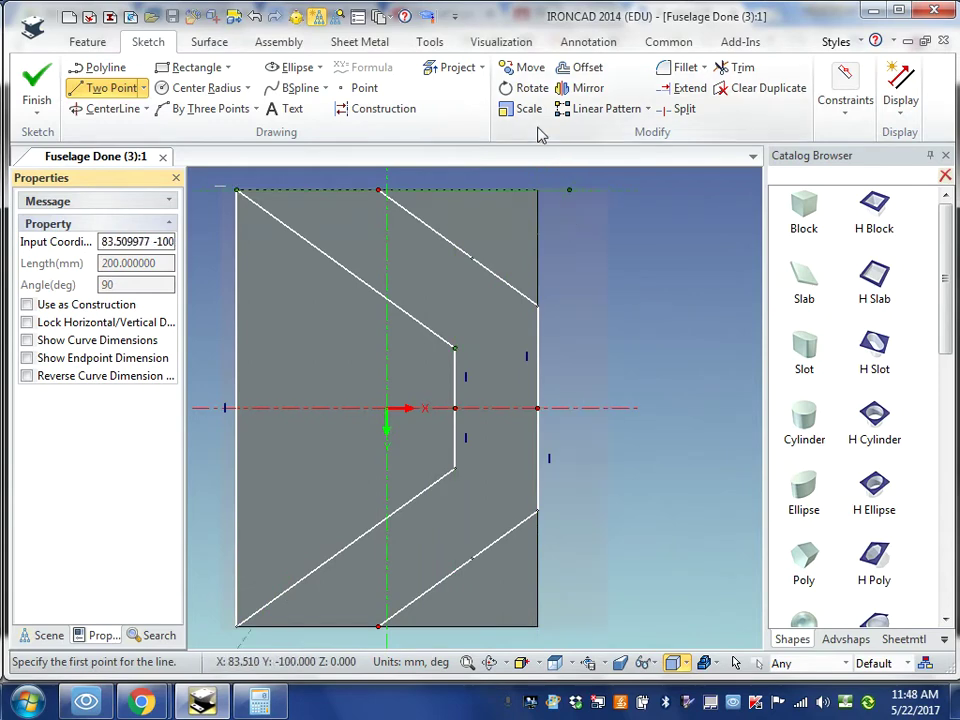
Close the profile with a polyline about 213 mm tall around the block's right side between the outer diagonals' ends, and finish the cut sketch
left_click(90, 67)
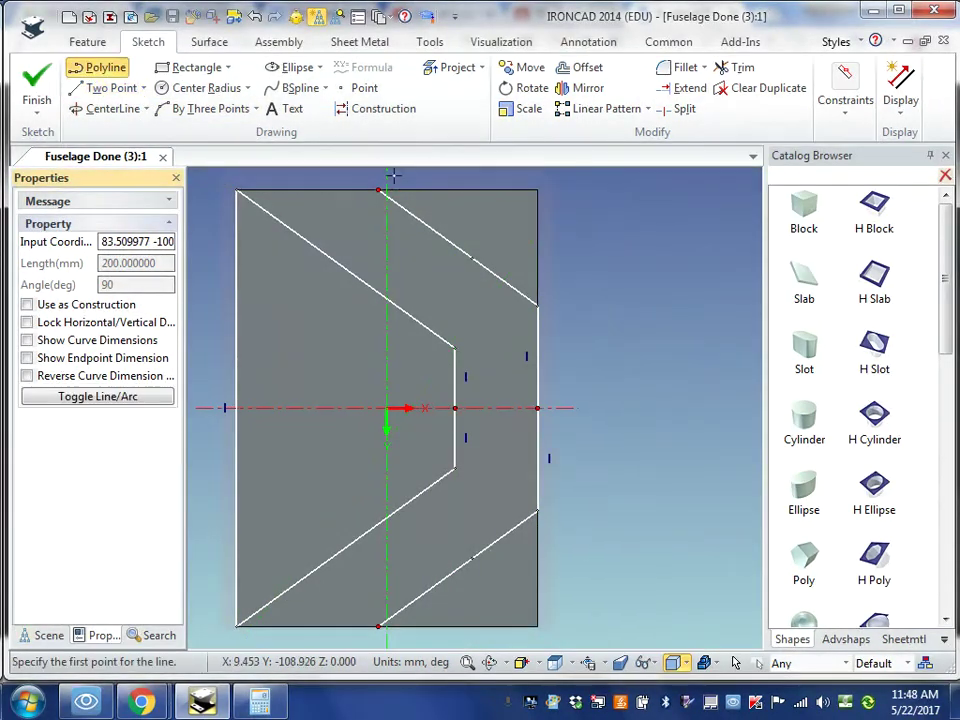
left_click(376, 189)
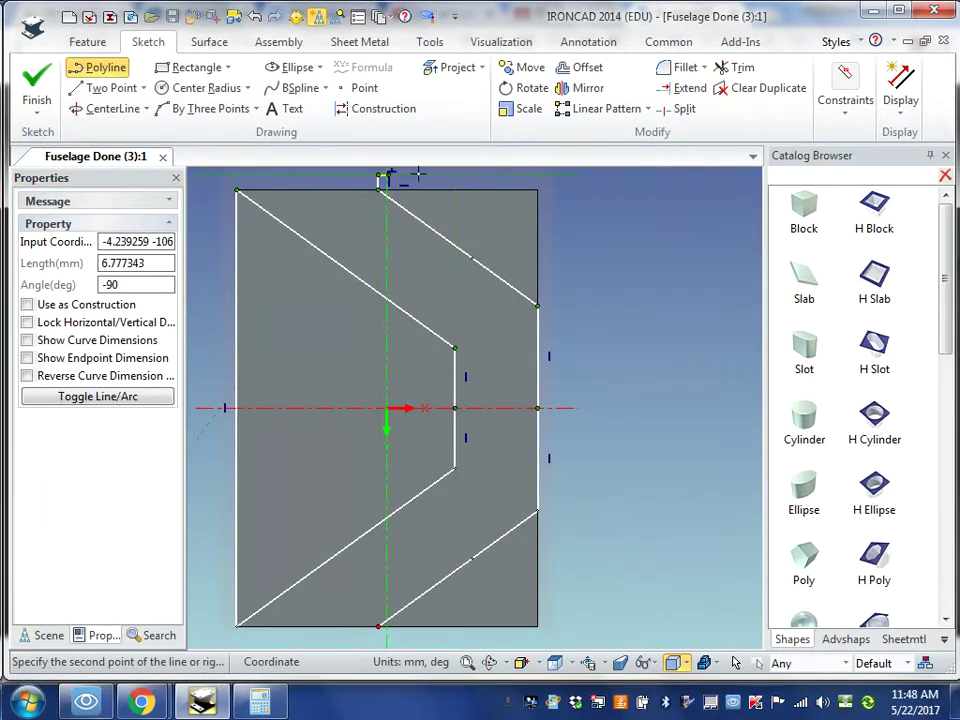
left_click(609, 175)
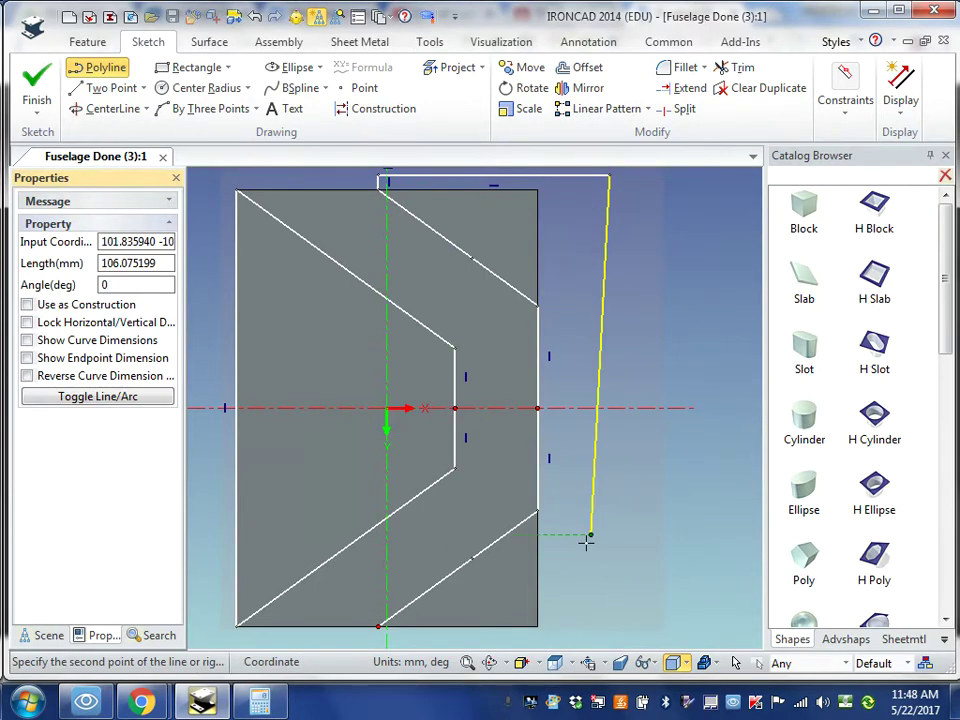
left_click(609, 638)
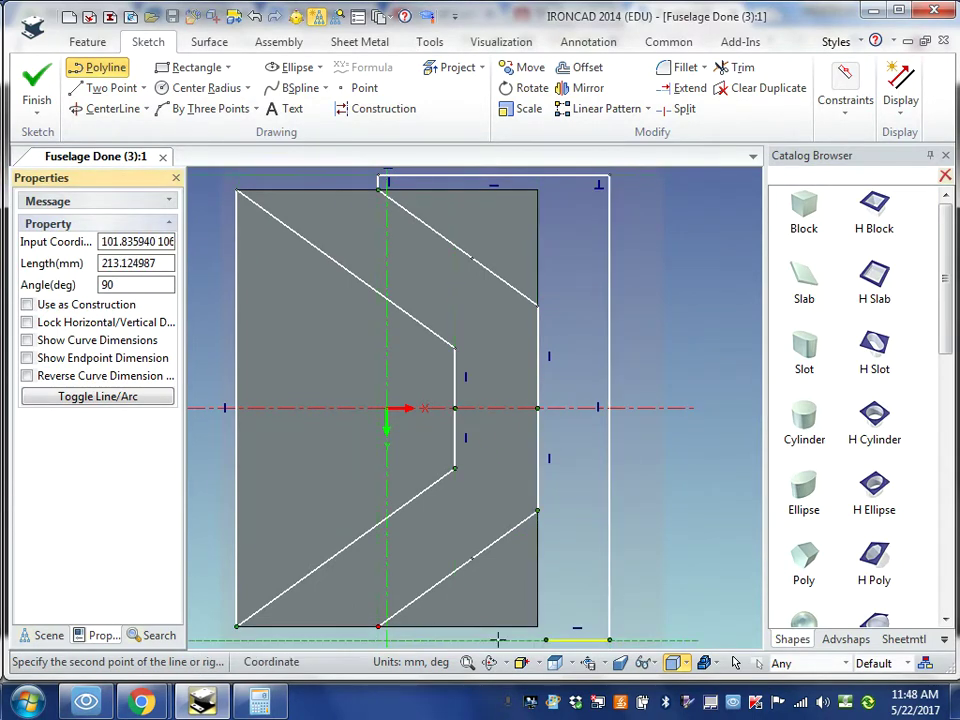
left_click(377, 637)
left_click(377, 627)
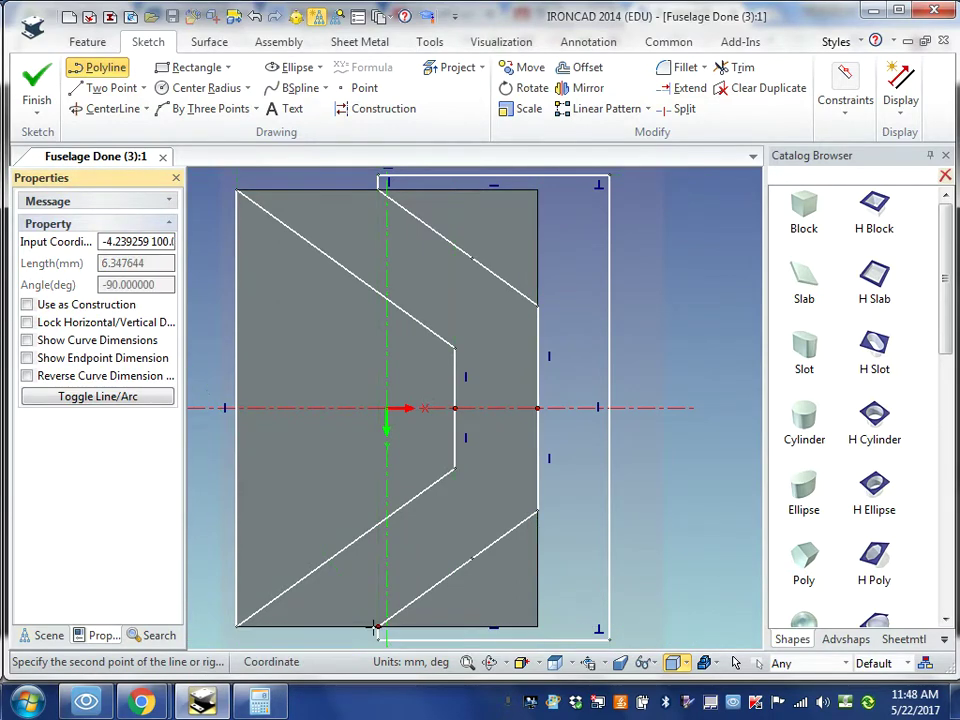
key("Escape")
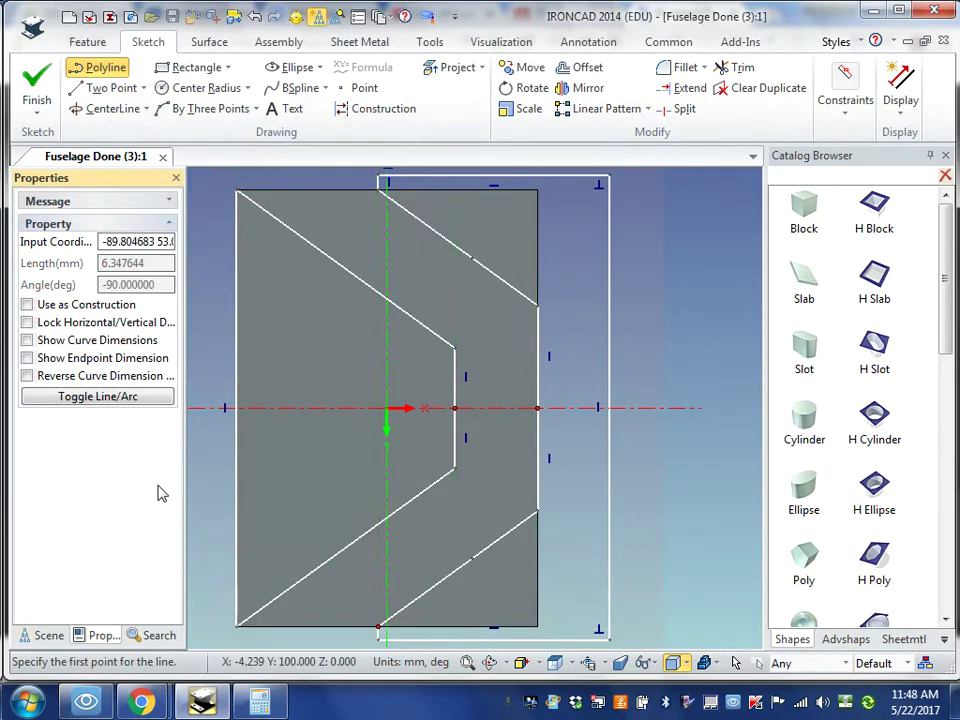
left_click(30, 86)
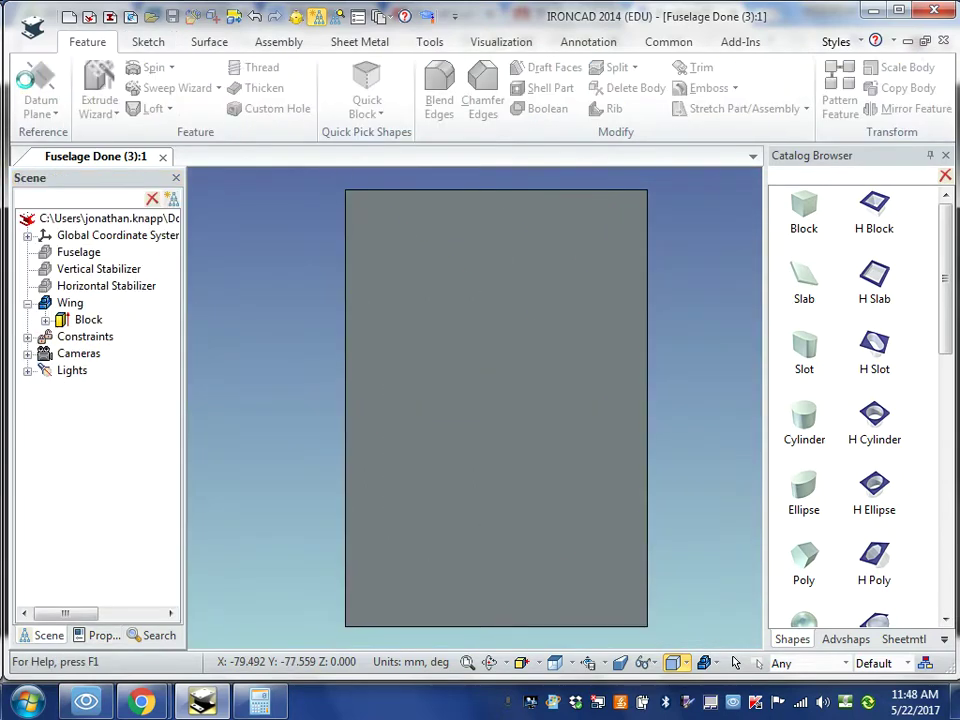
left_click(247, 349)
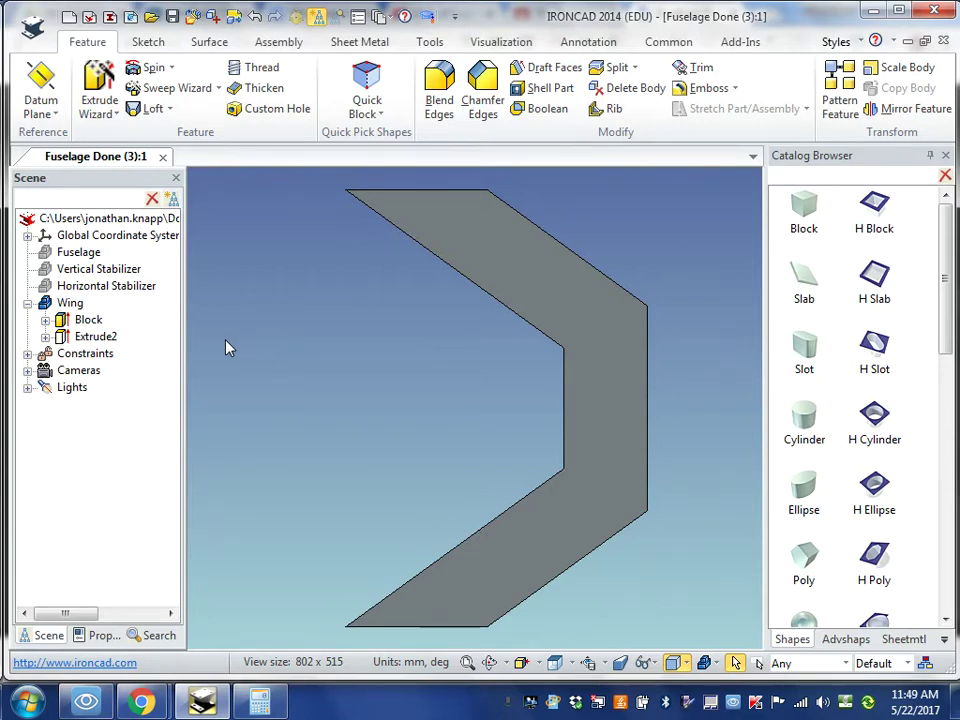
Show all the hidden glider parts together with the Wing in an angled view
right_click(63, 252)
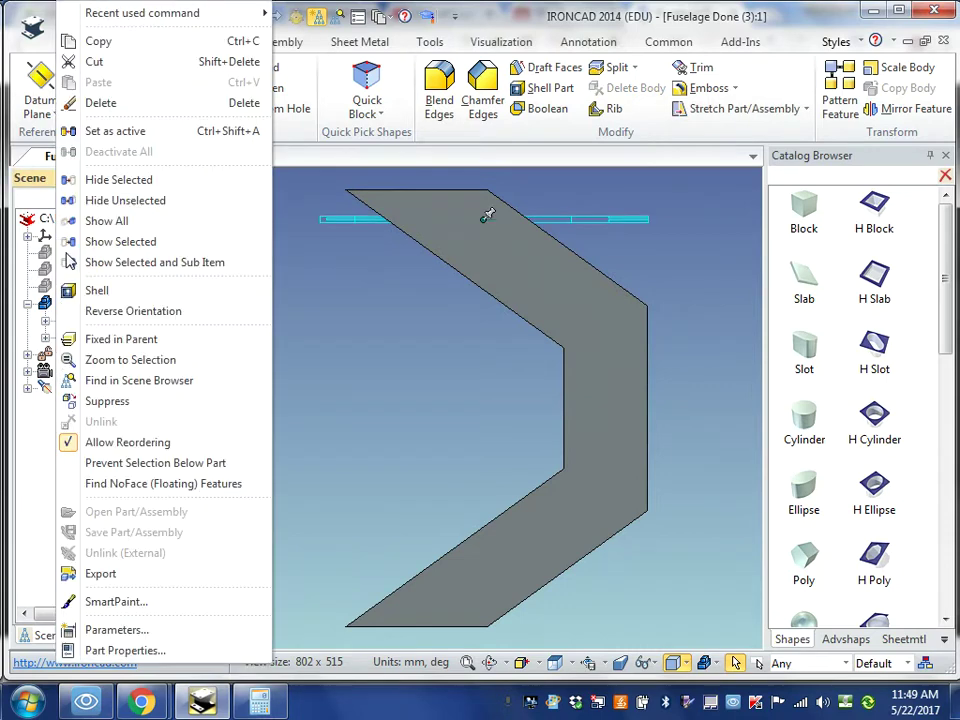
left_click(70, 221)
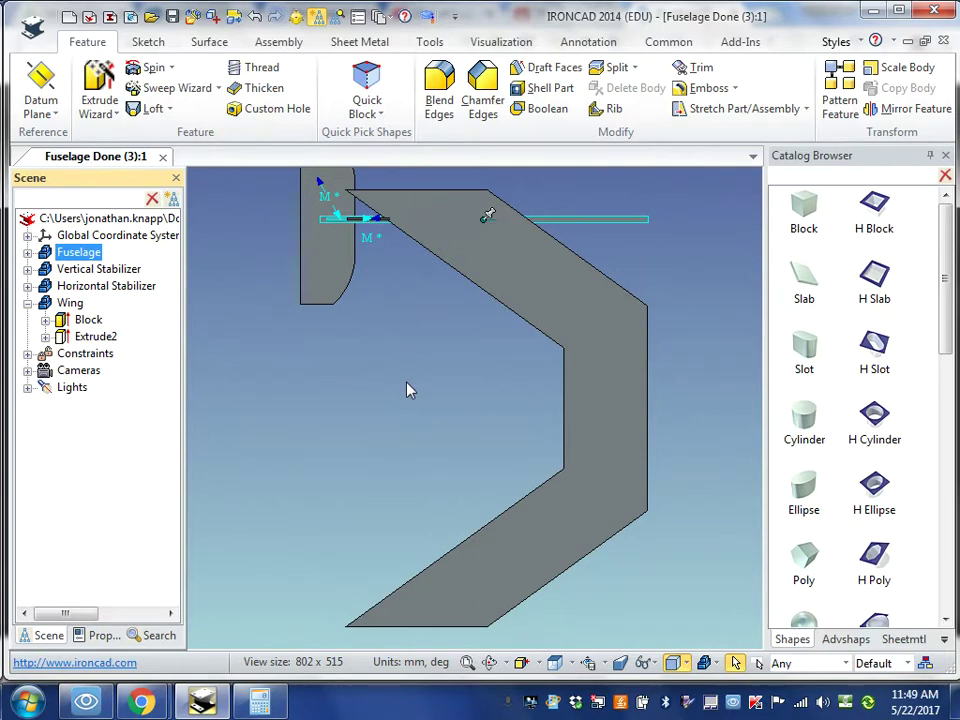
left_click(467, 662)
middle_click_drag(360, 480, 371, 364)
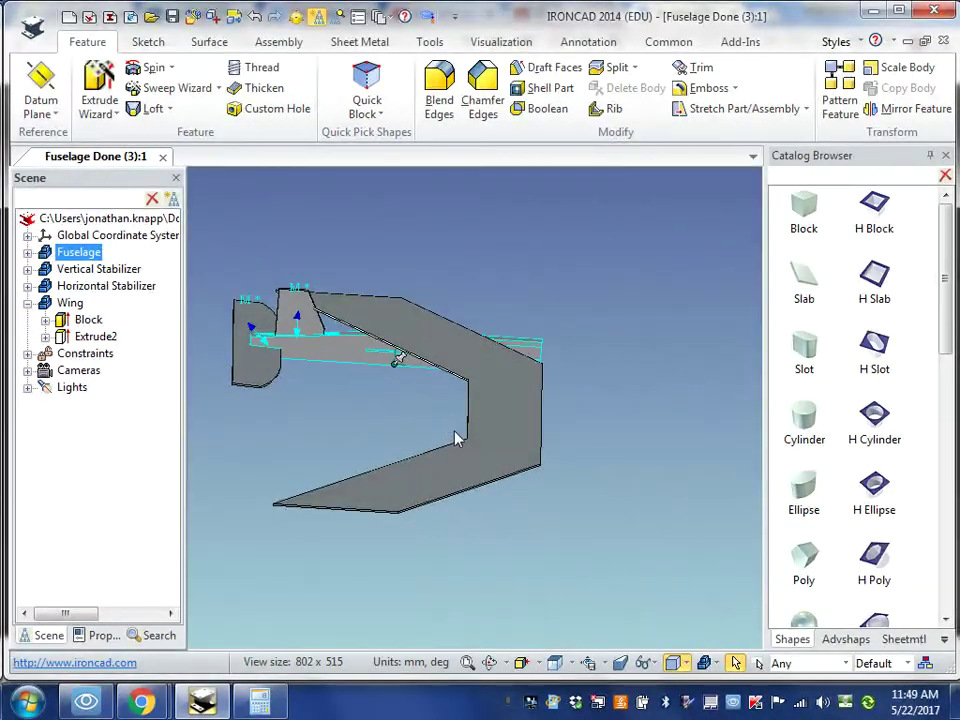
Rotate the Wing 180° about its vertical axis with the TriBall
left_click(465, 468)
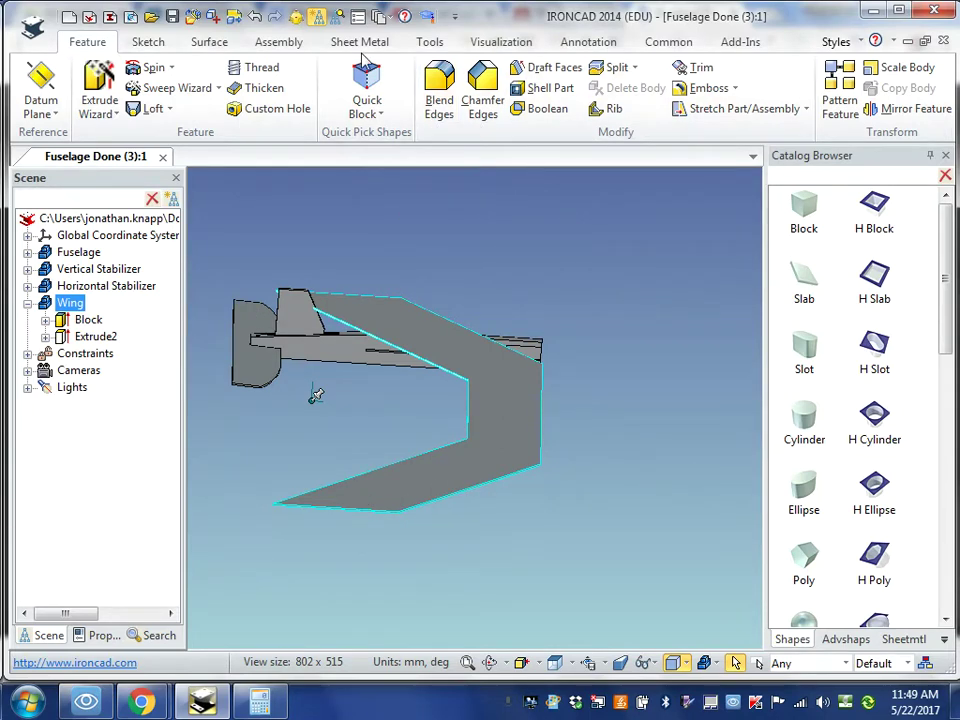
left_click(296, 17)
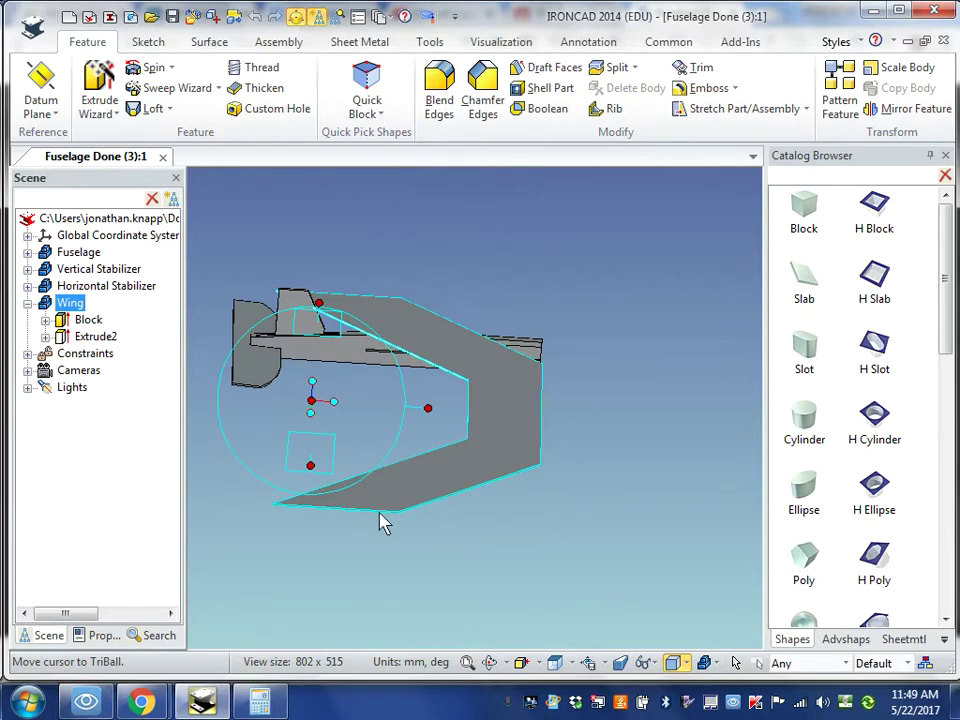
left_click(320, 302)
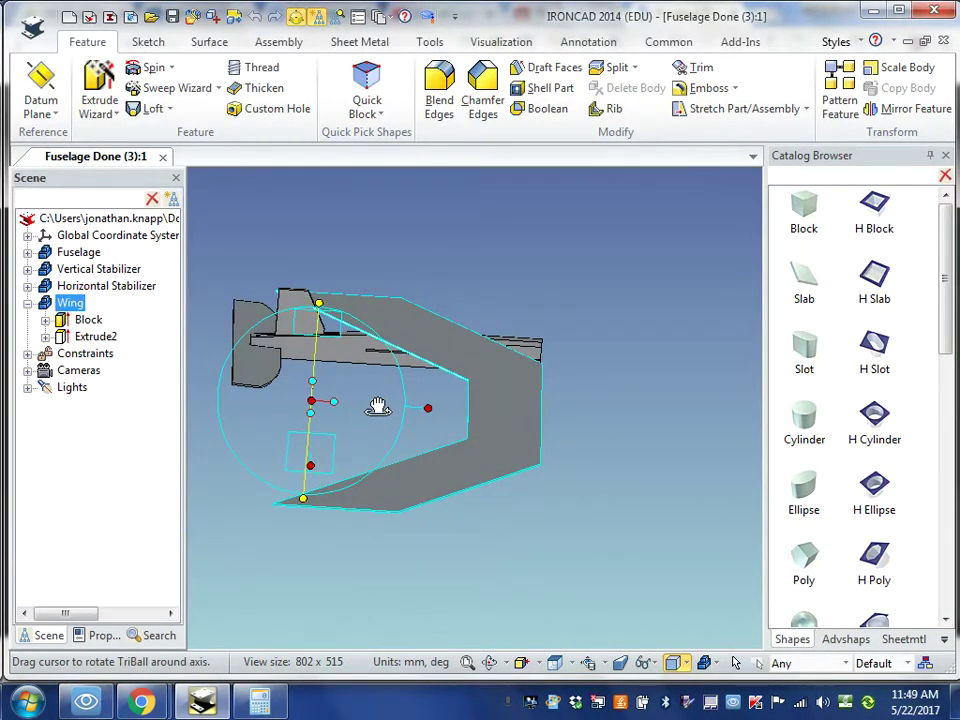
left_click_drag(379, 407, 228, 409)
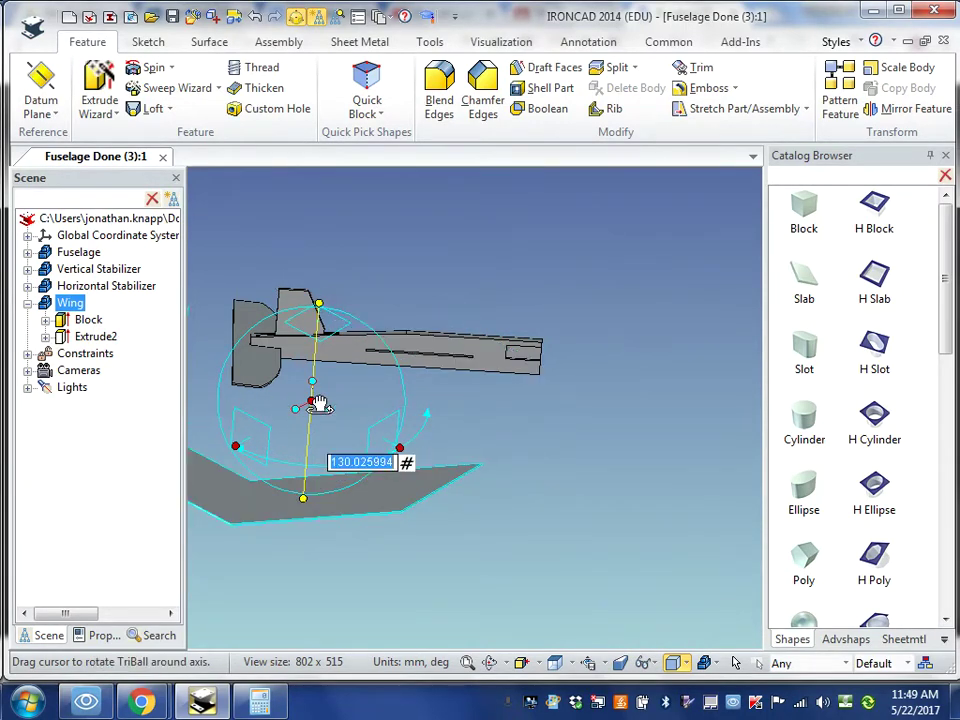
type("180")
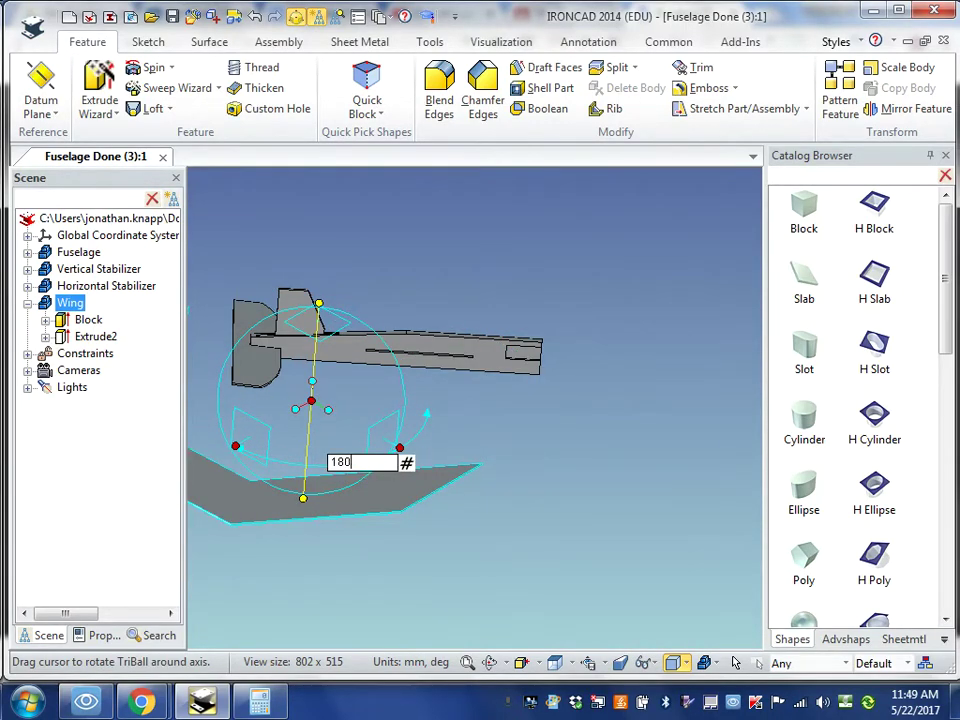
key("Return")
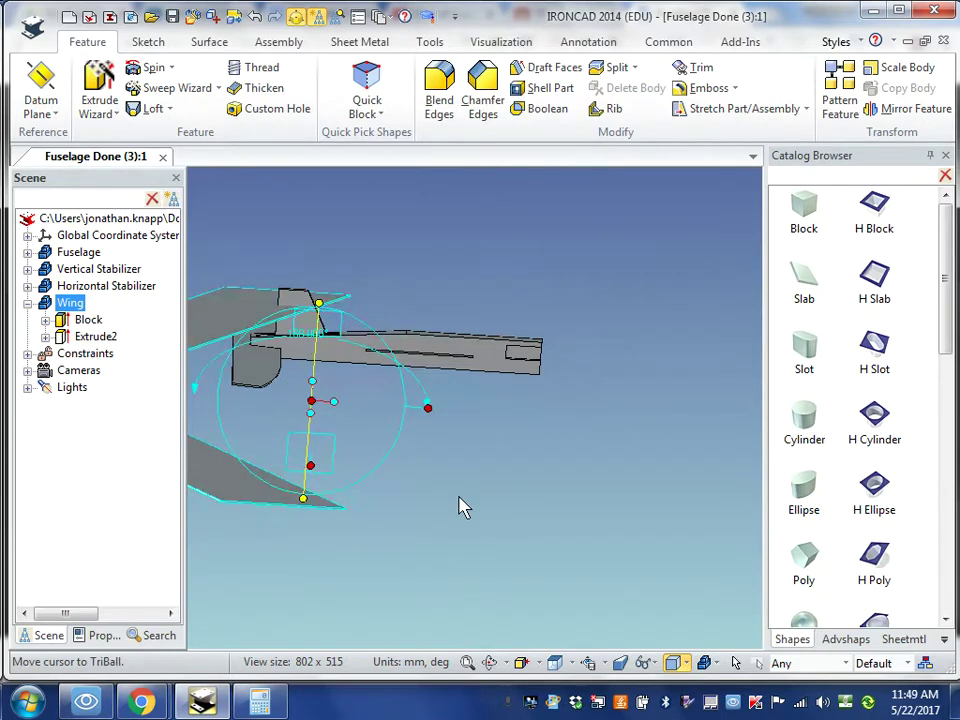
Try to move the Wing's TriBall to the midpoint of the Wing's short inner edge using the edge midpoint option
right_click(328, 405)
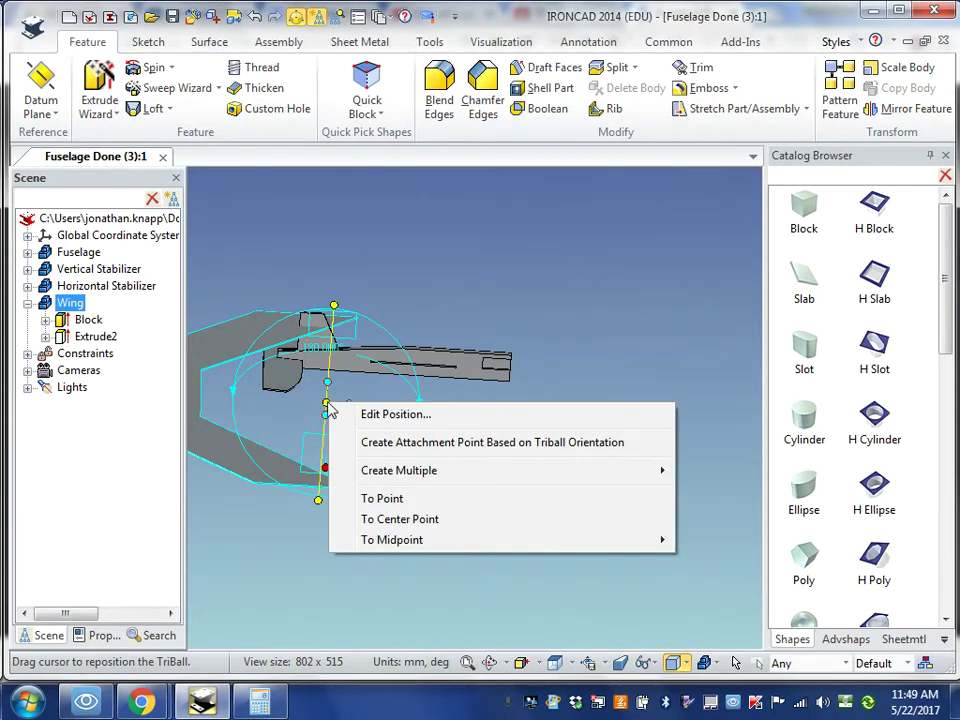
mouse_move(386, 541)
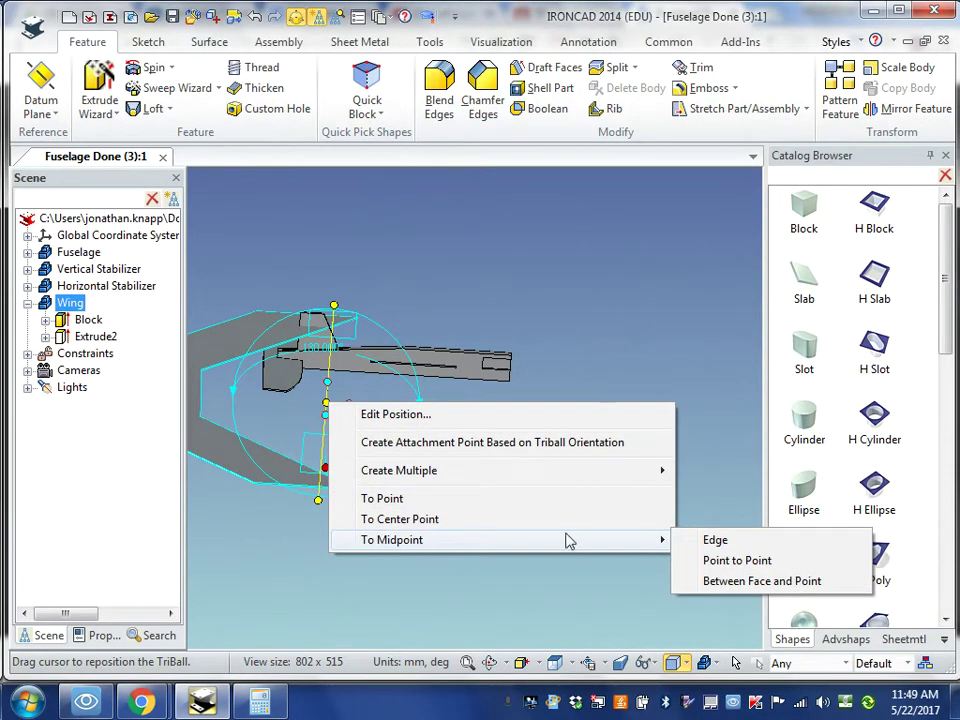
left_click(722, 543)
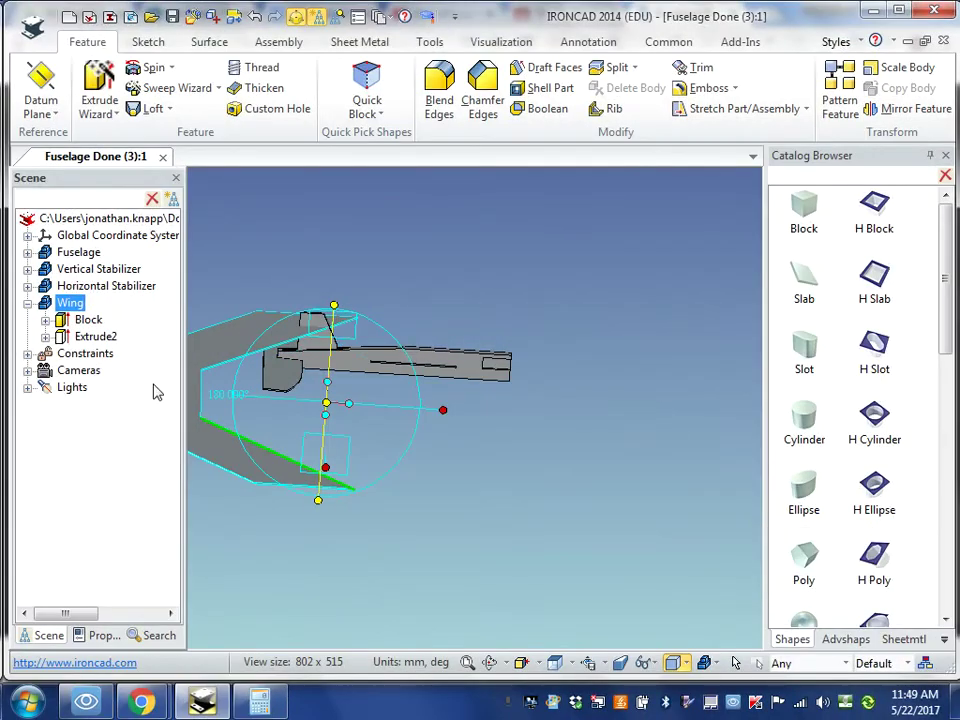
scroll(229, 418, "up", 5)
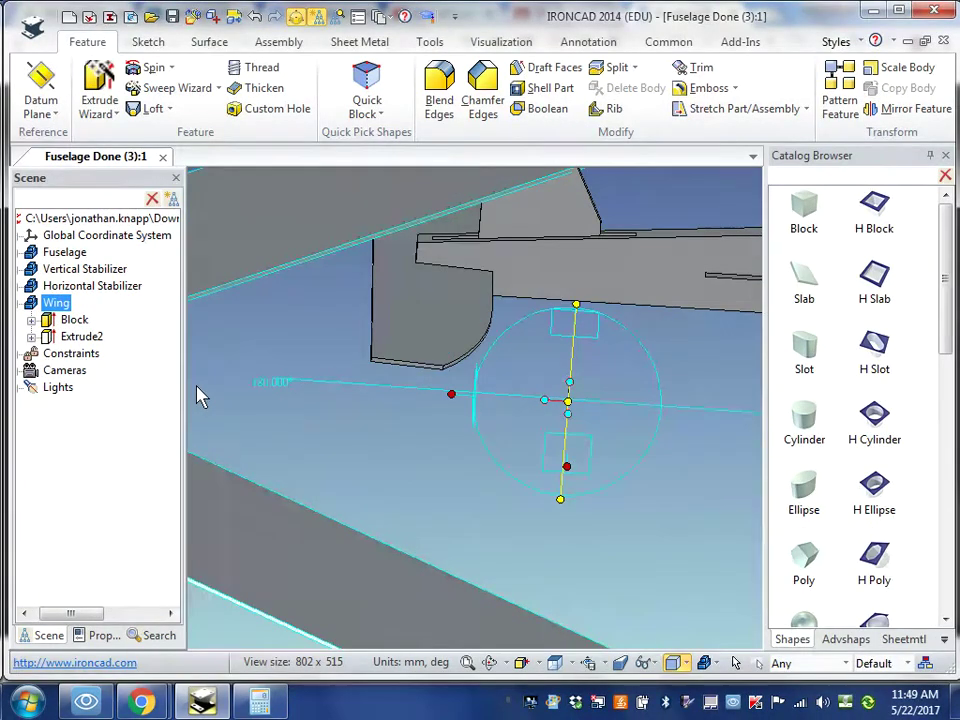
scroll(197, 387, "down", 3)
scroll(232, 380, "up", 3)
middle_click_drag(445, 433, 366, 387)
scroll(347, 399, "up", 3)
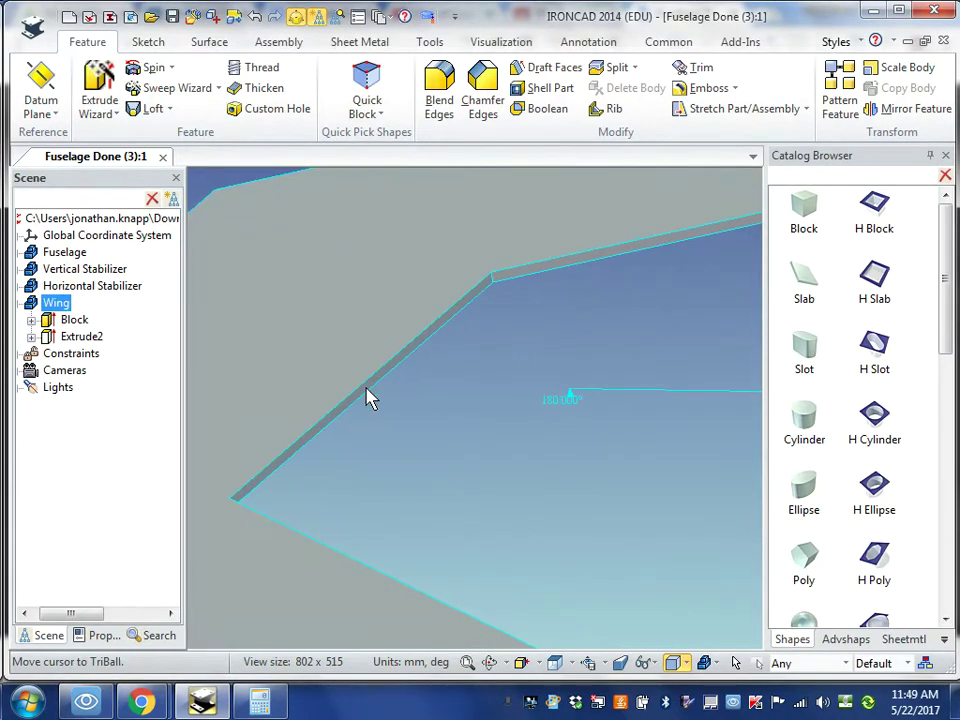
scroll(428, 428, "down", 5)
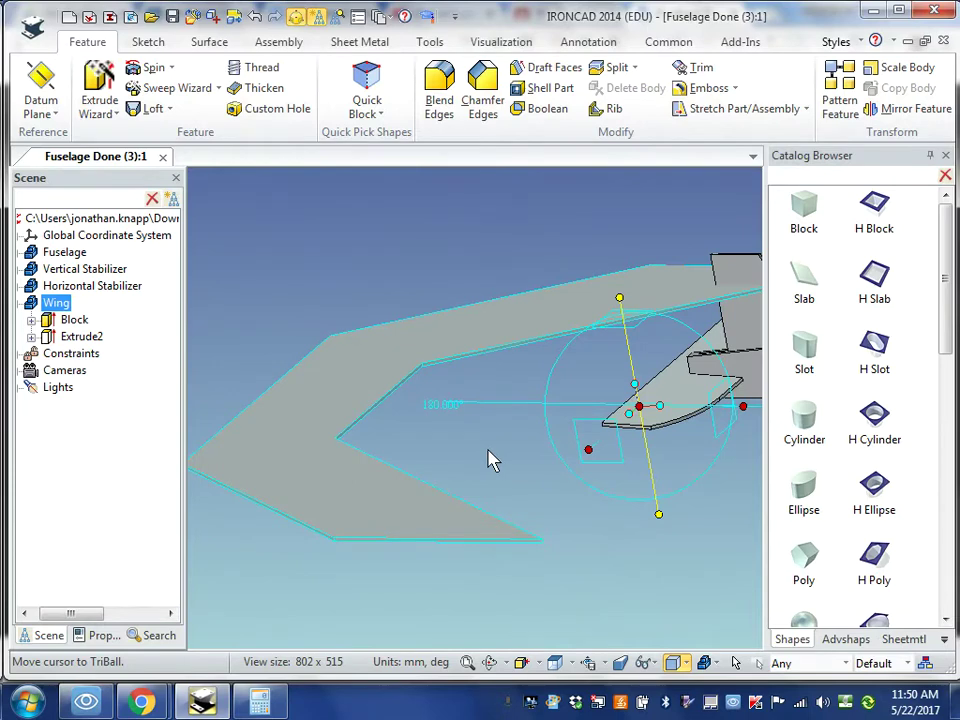
Try to place the detached TriBall at the midpoint of the short inner edge between the Wing's two diagonals
right_click(648, 408)
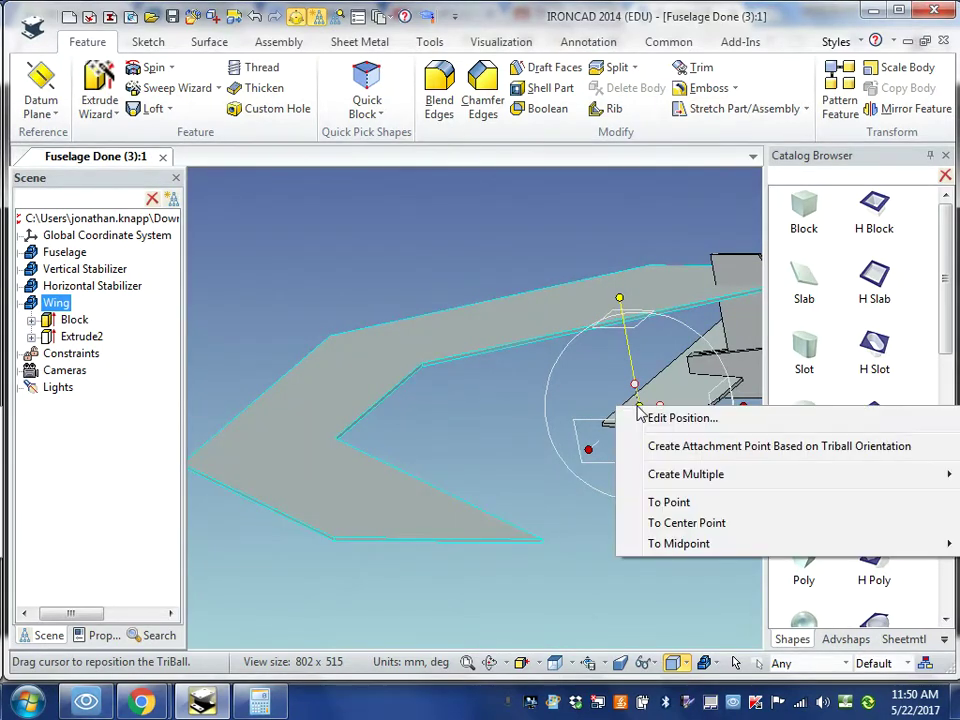
mouse_move(660, 553)
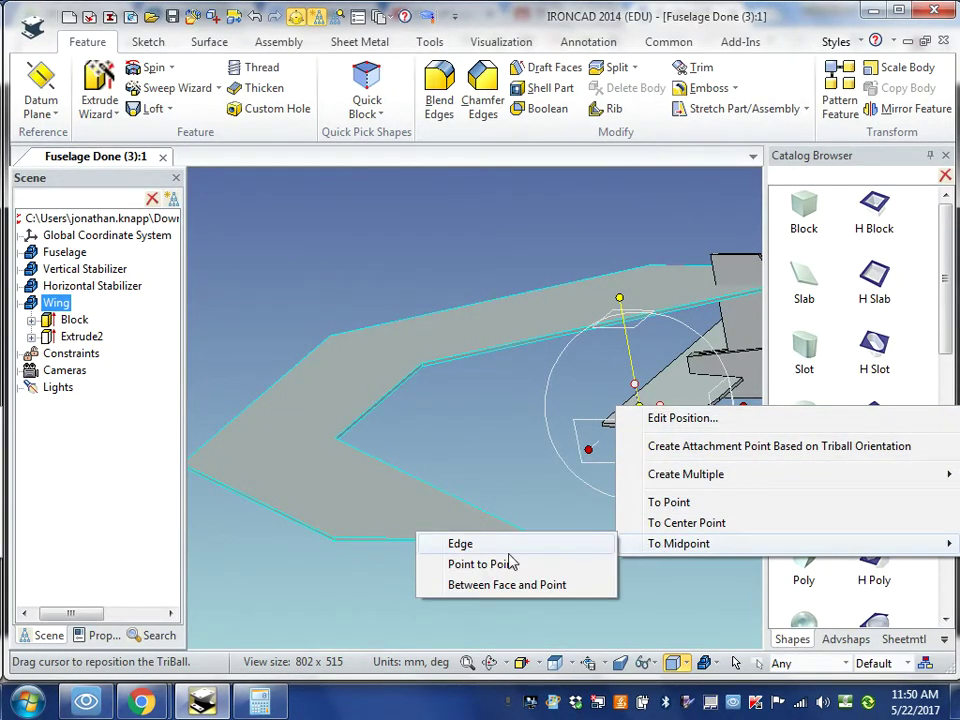
left_click(474, 543)
scroll(383, 418, "up", 5)
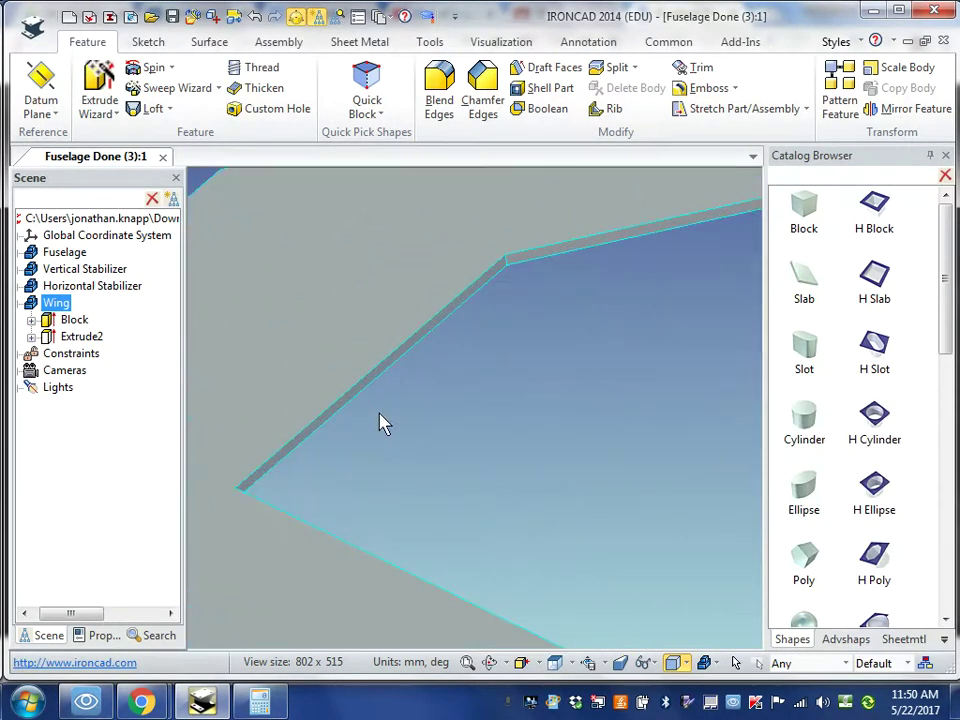
left_click(358, 392)
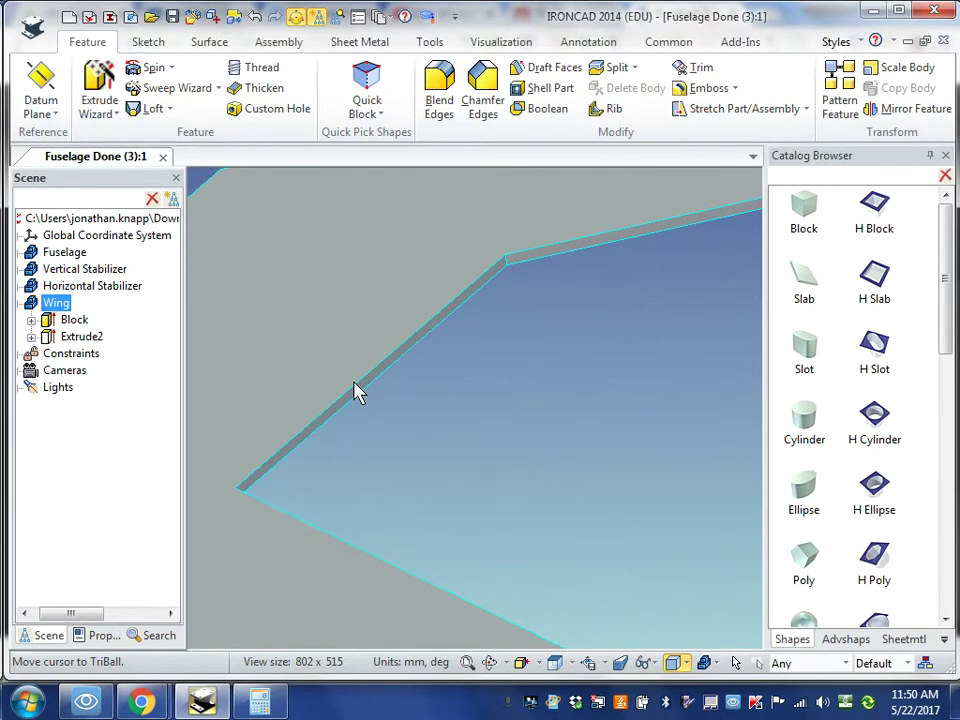
scroll(370, 395, "down", 5)
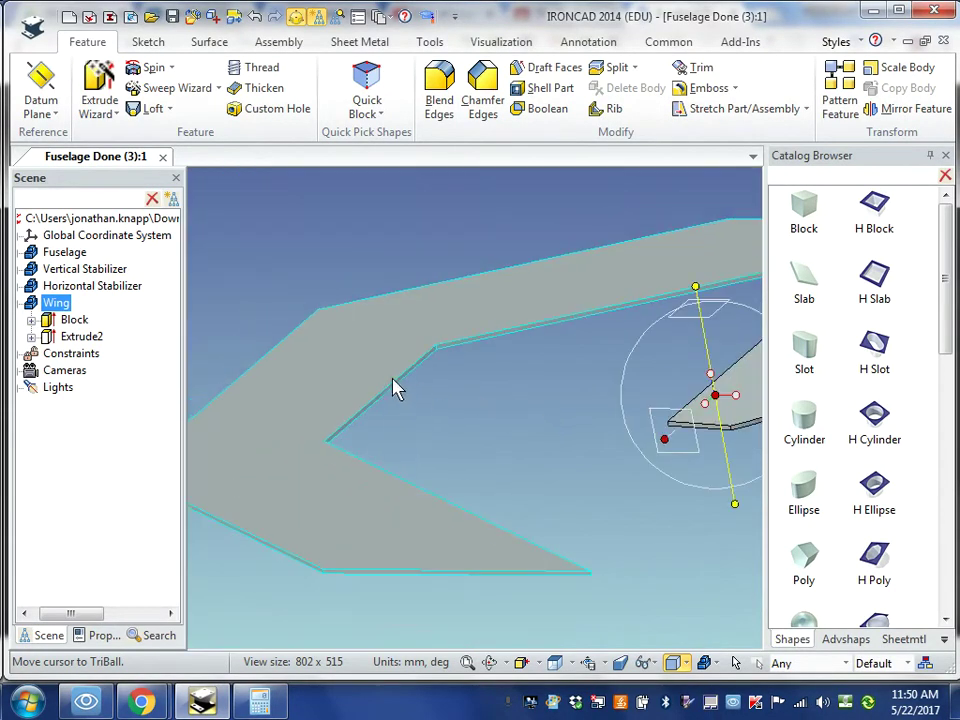
scroll(372, 398, "up", 3)
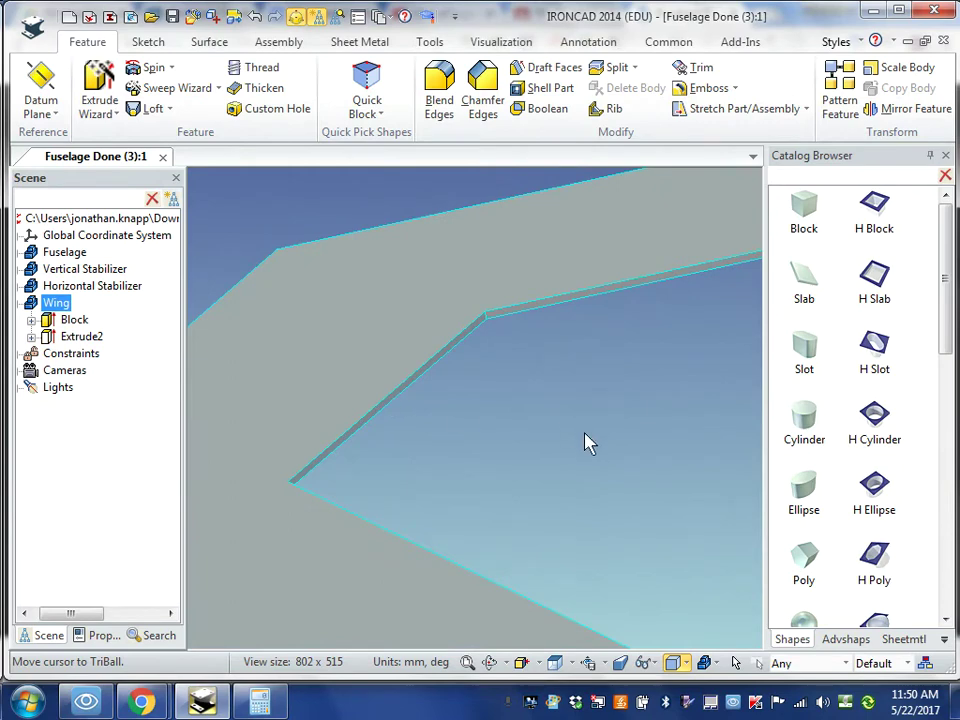
scroll(588, 443, "down", 4)
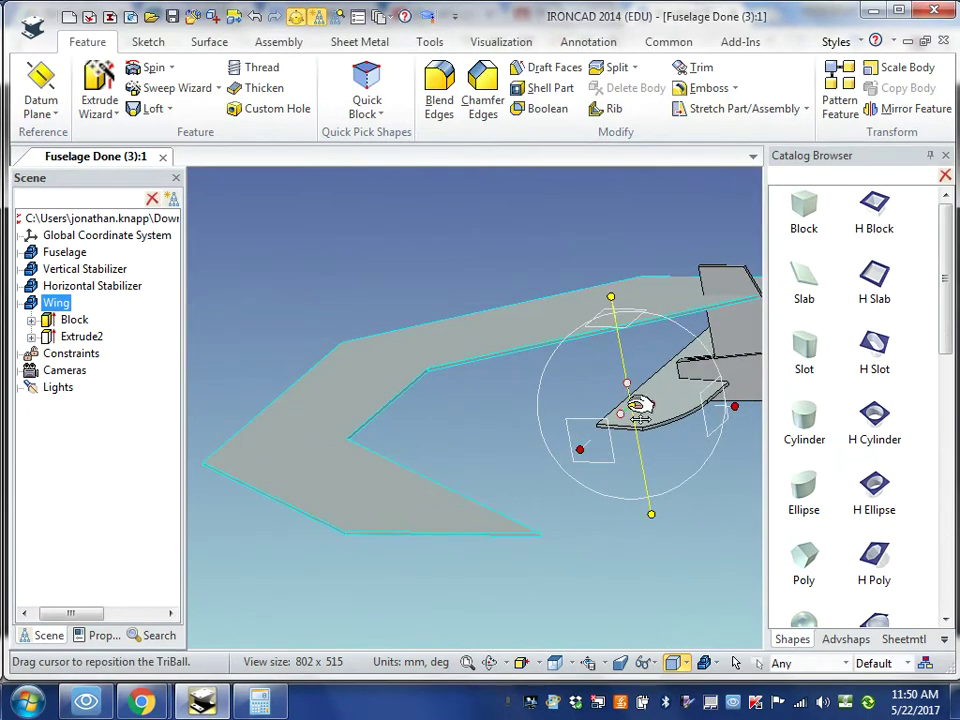
Try to place the detached TriBall at the midpoint of the upper rim of the Wing's short inner edge
right_click(632, 408)
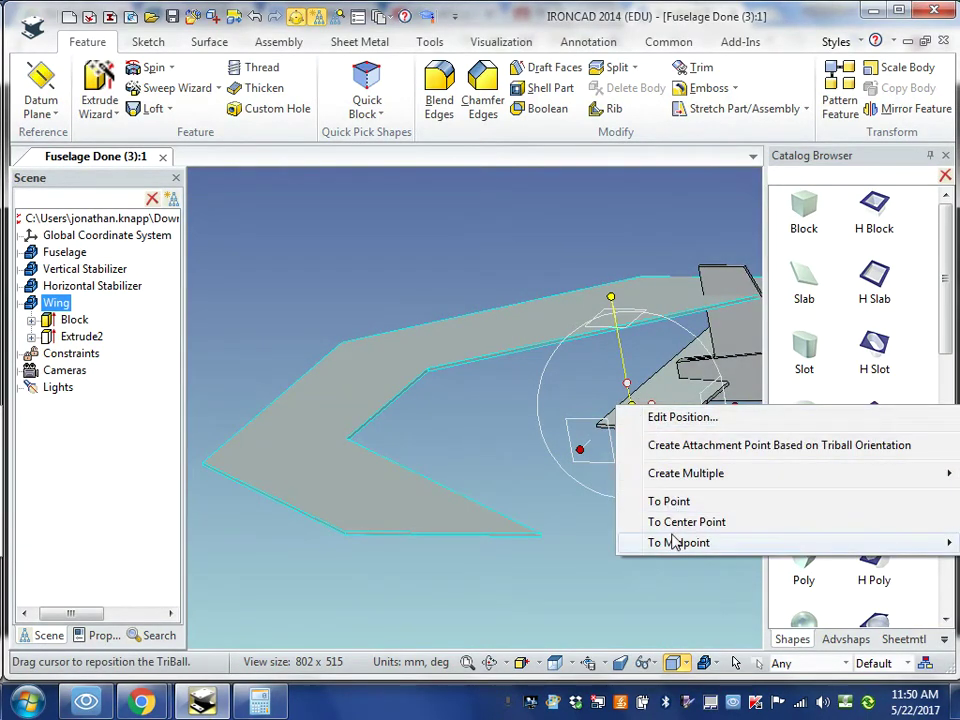
mouse_move(676, 542)
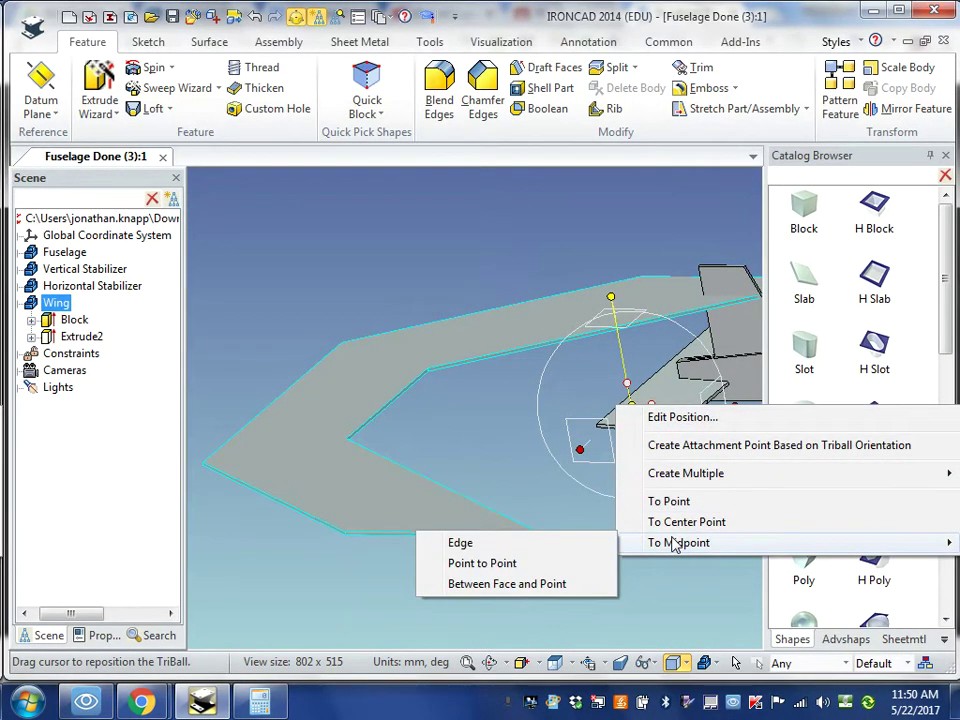
left_click(460, 543)
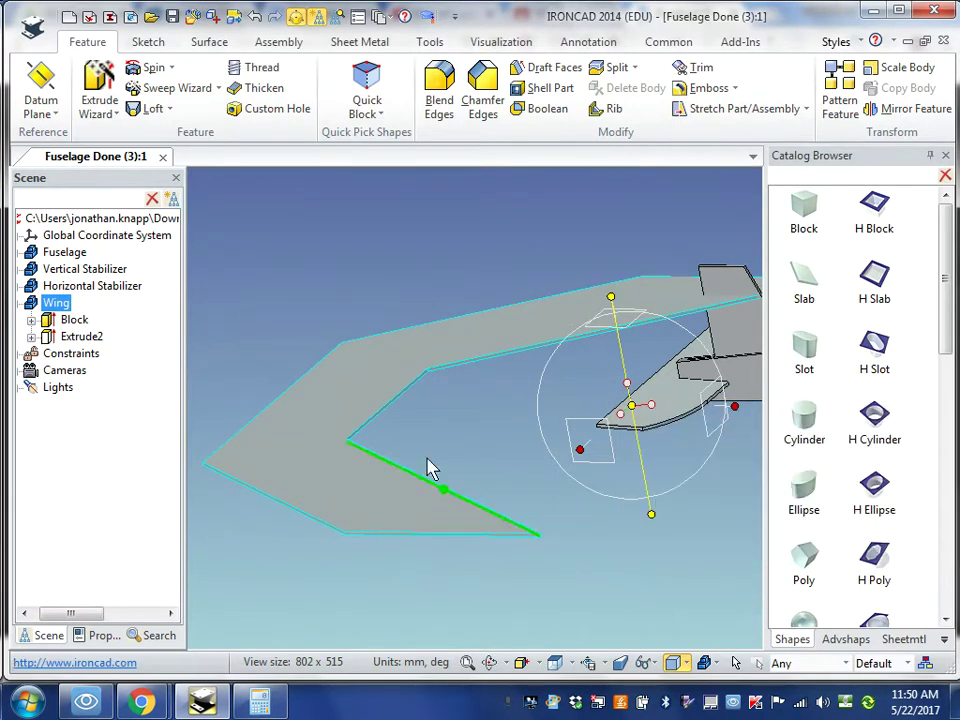
scroll(378, 410, "up", 3)
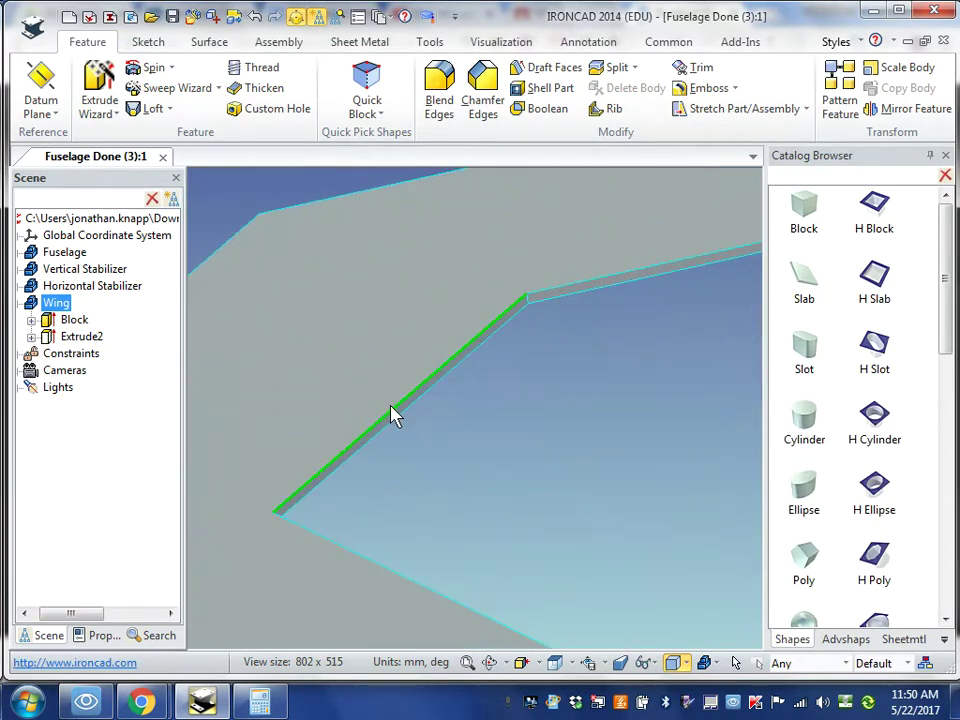
left_click(393, 418)
scroll(525, 480, "down", 5)
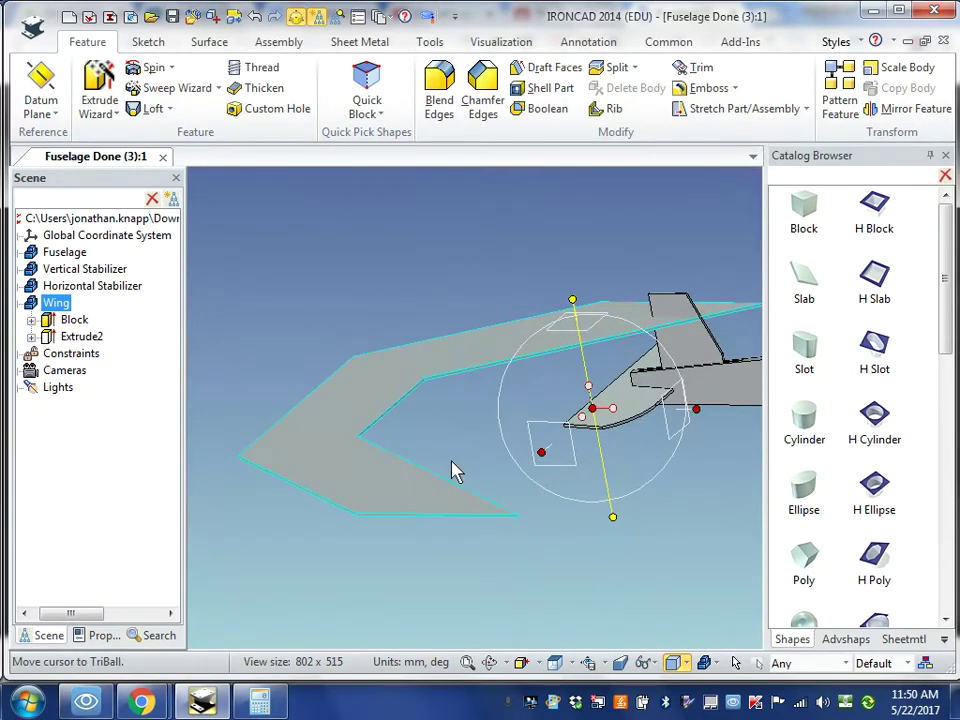
Try to snap the detached TriBall to the midpoint of the lower rim of the Wing's short inner edge
middle_click_drag(433, 456, 447, 460)
left_click_drag(518, 468, 463, 465)
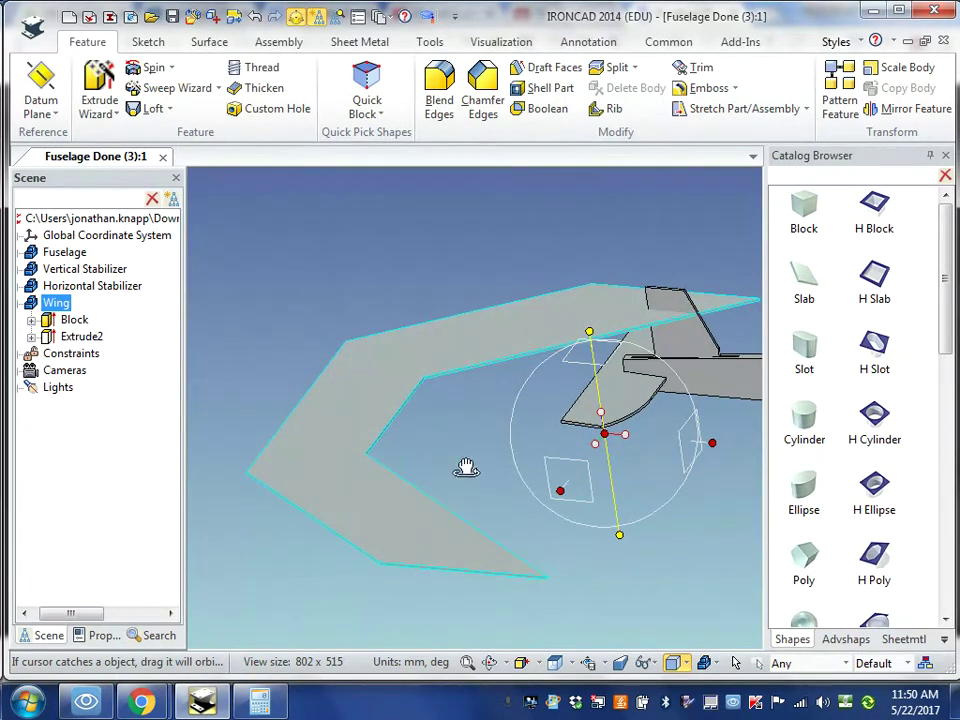
right_click(607, 435)
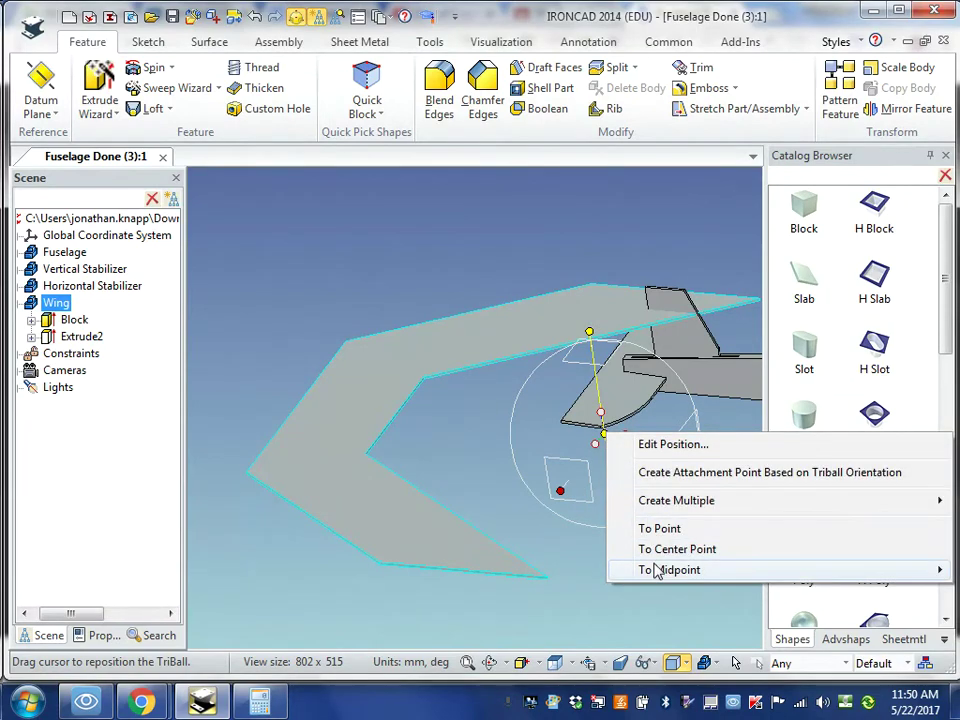
mouse_move(656, 571)
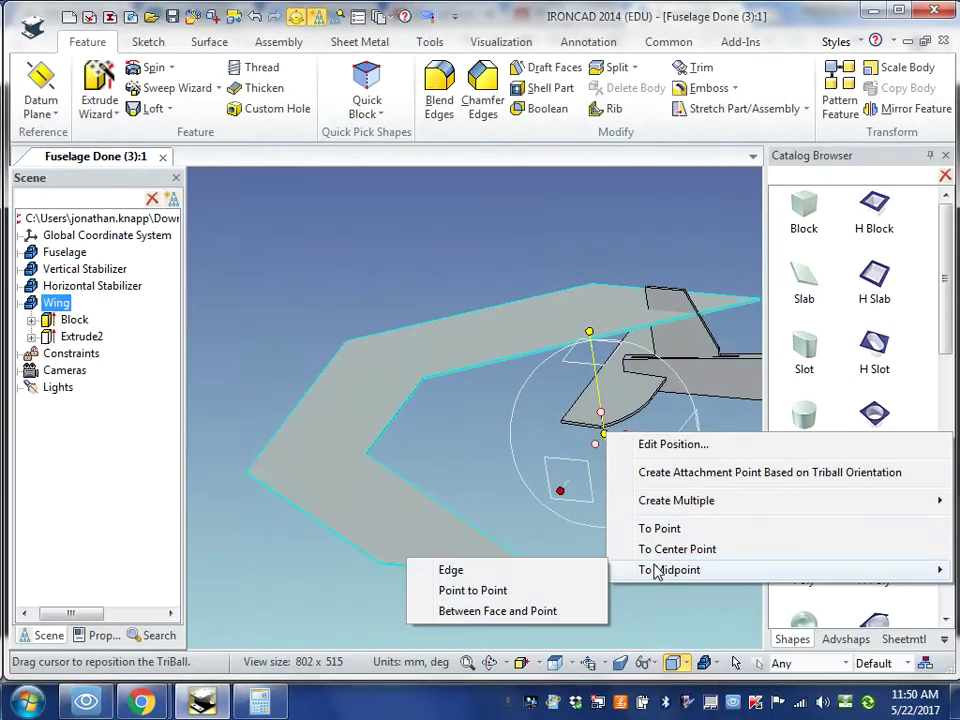
left_click(449, 570)
left_click(382, 440)
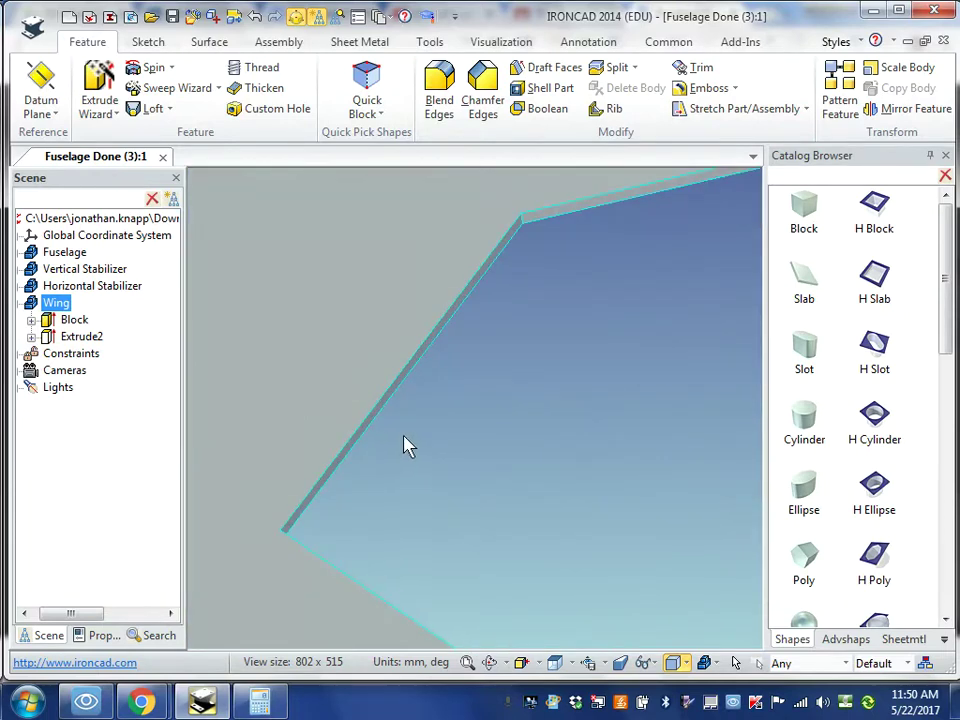
scroll(392, 426, "up", 3)
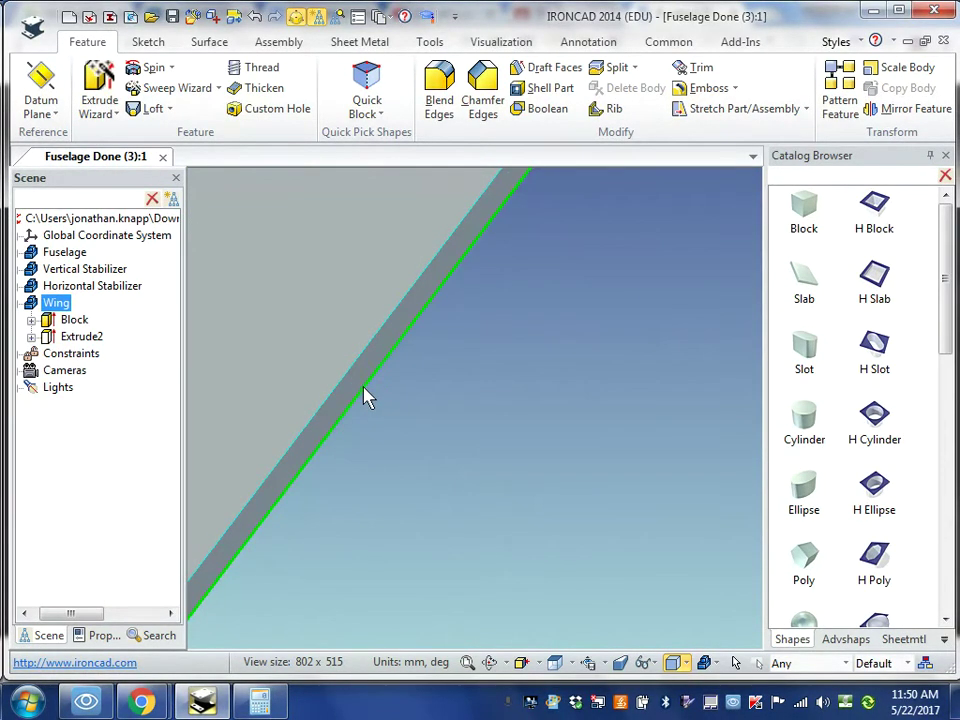
scroll(364, 394, "down", 5)
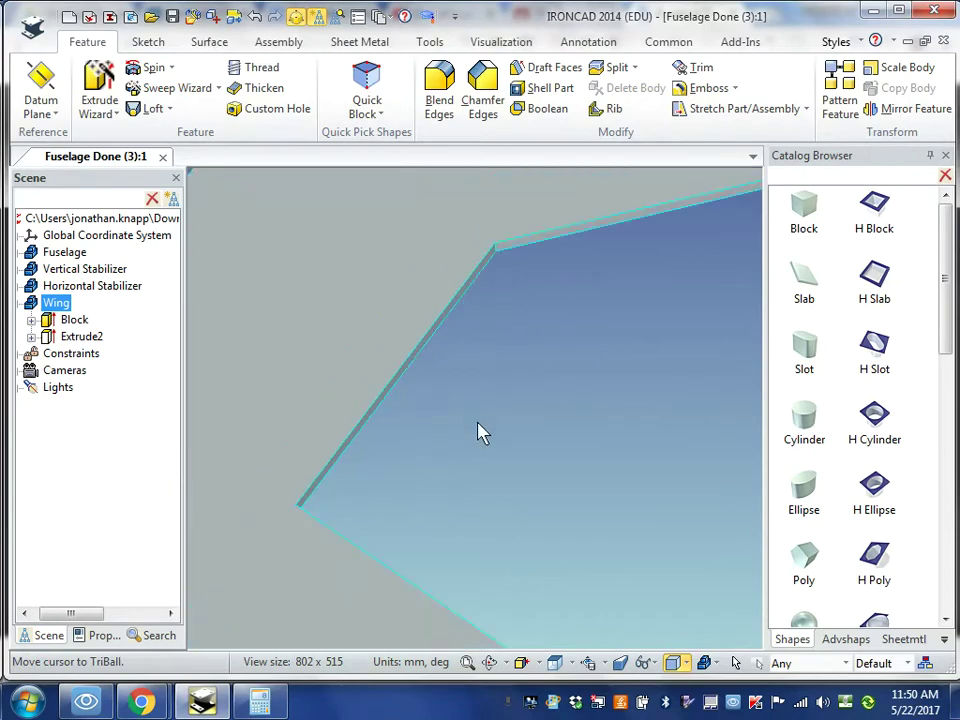
Try to place the detached TriBall at the midpoint of the Wing's central outer edge, approached from the underside
scroll(489, 427, "down", 1)
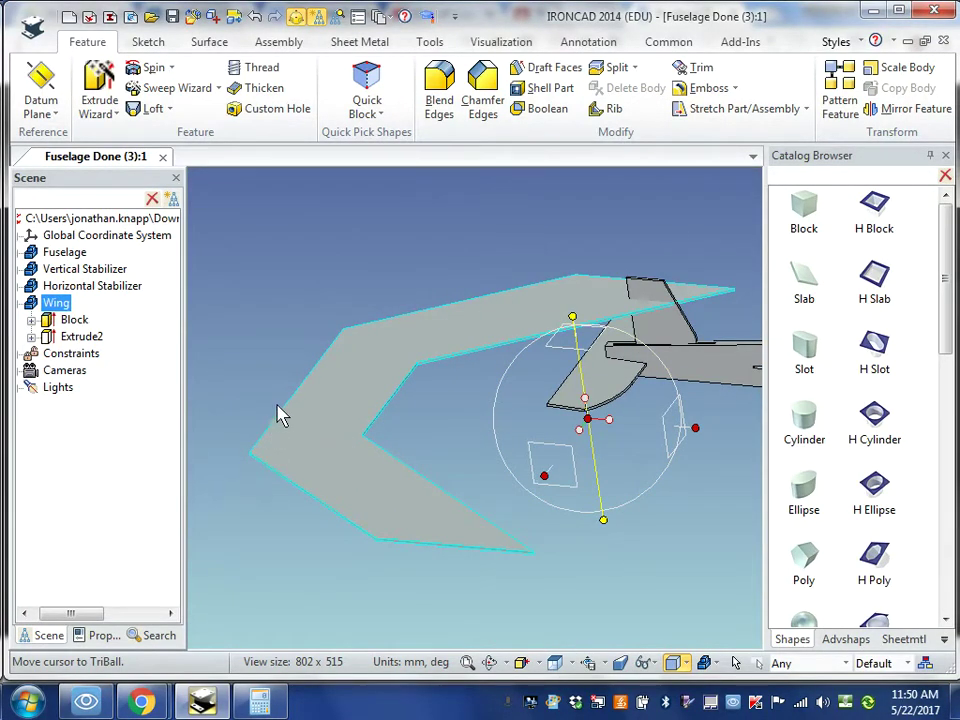
scroll(266, 424, "up", 3)
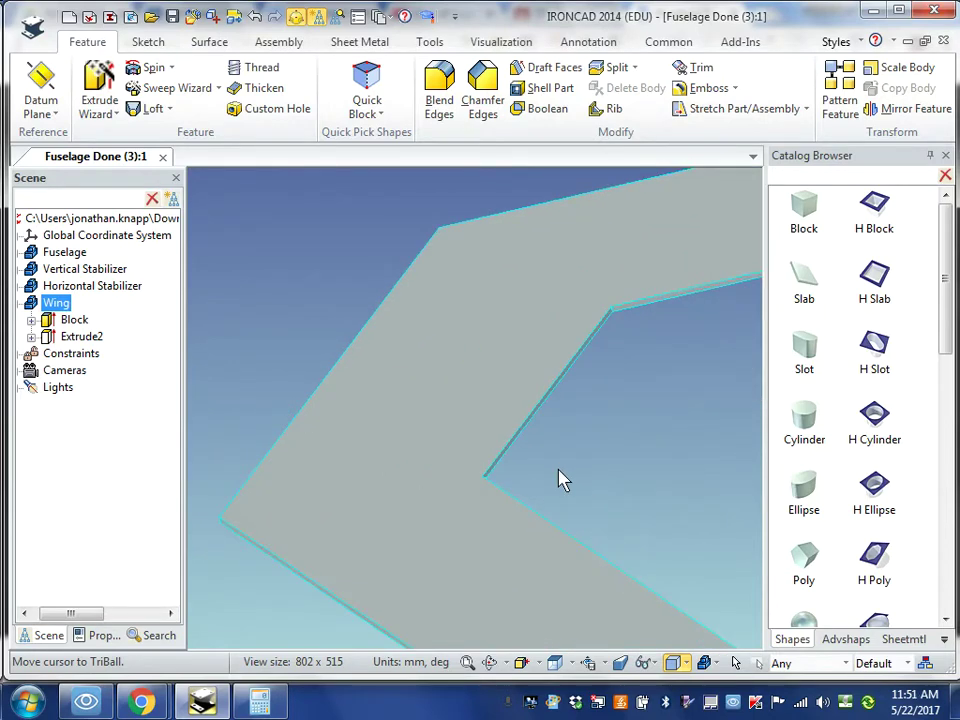
scroll(563, 480, "down", 3)
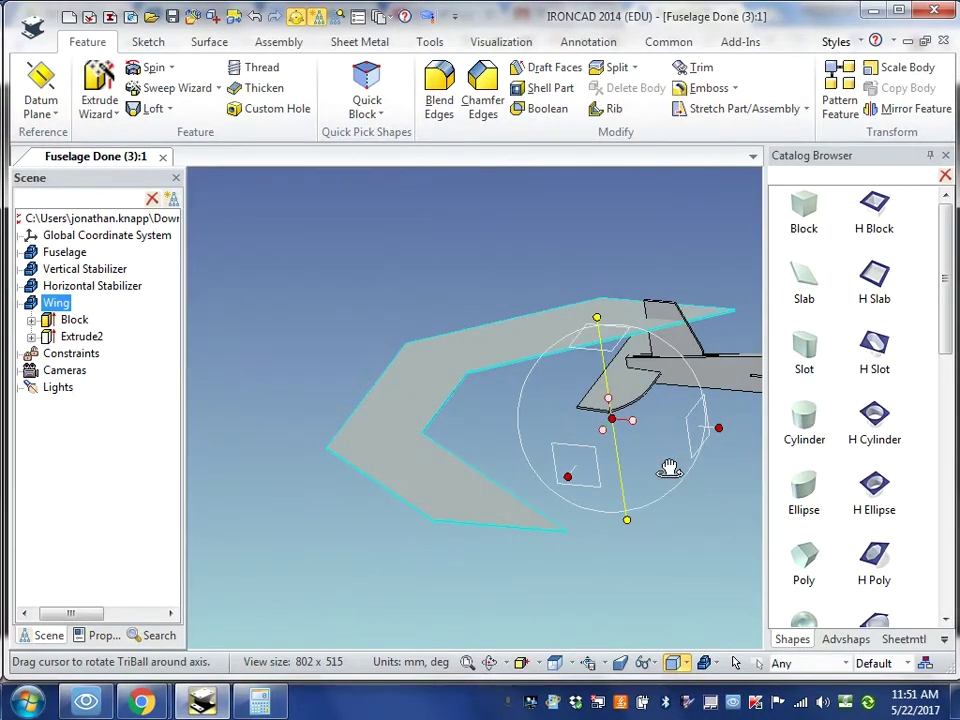
right_click(617, 420)
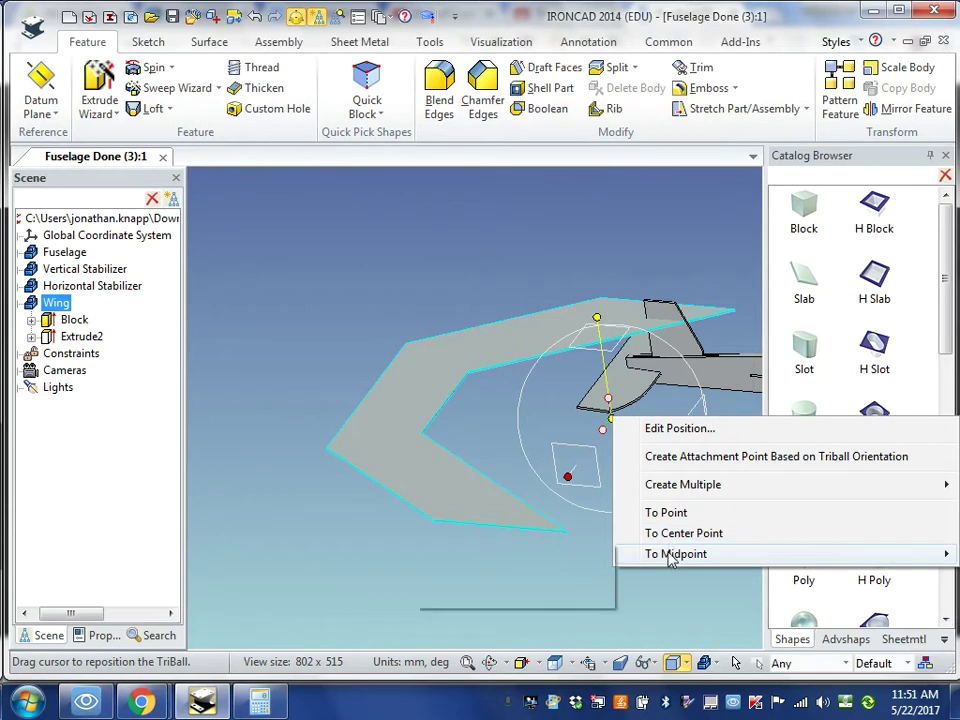
mouse_move(671, 558)
left_click(455, 556)
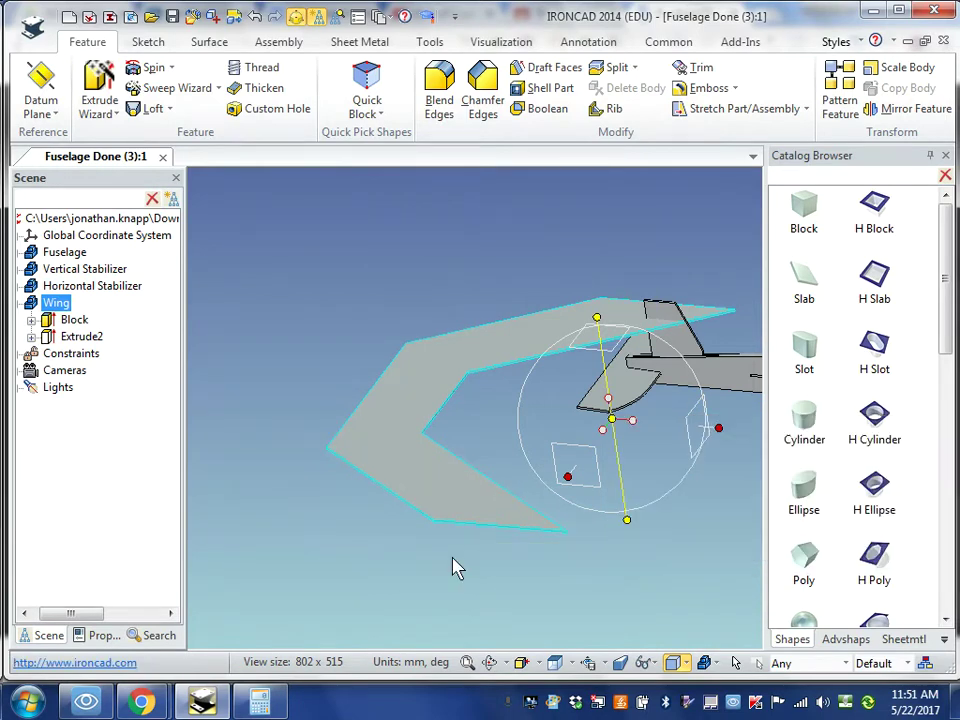
scroll(289, 422, "up", 5)
scroll(375, 449, "up", 3)
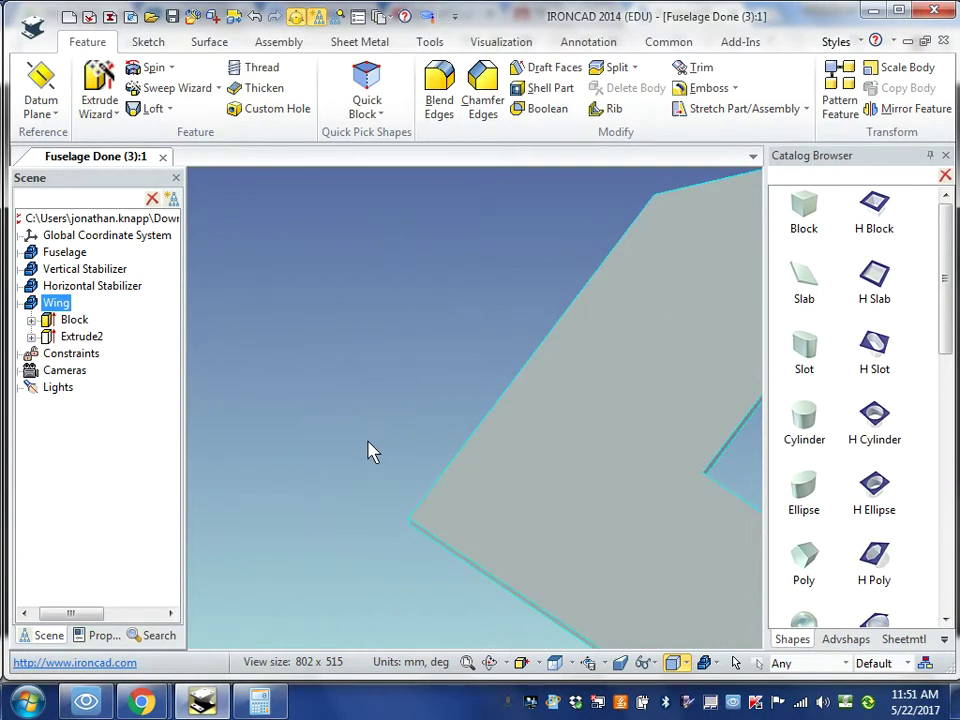
middle_click_drag(390, 448, 500, 455)
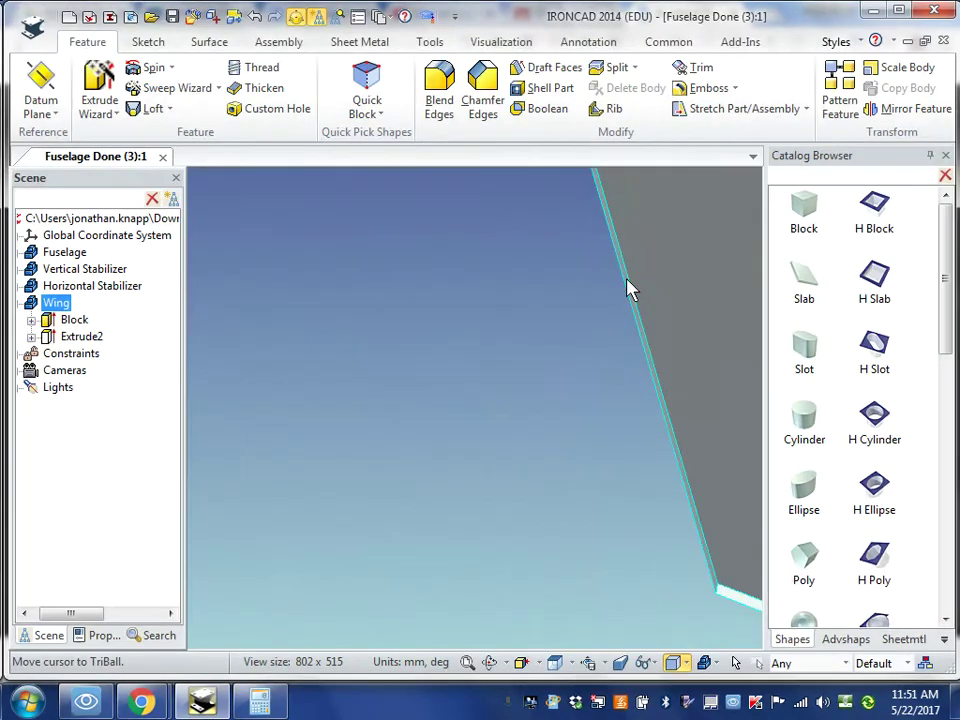
scroll(542, 396, "down", 5)
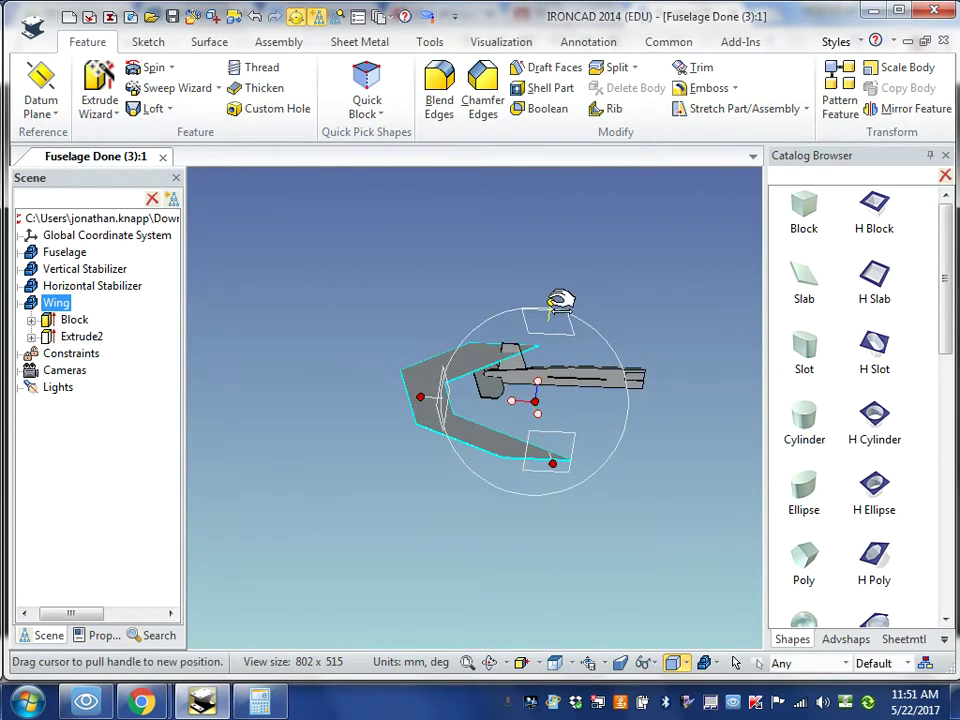
Place the TriBall at the midpoint of the Wing's short inner edge and have it attached to the Wing again
right_click(540, 400)
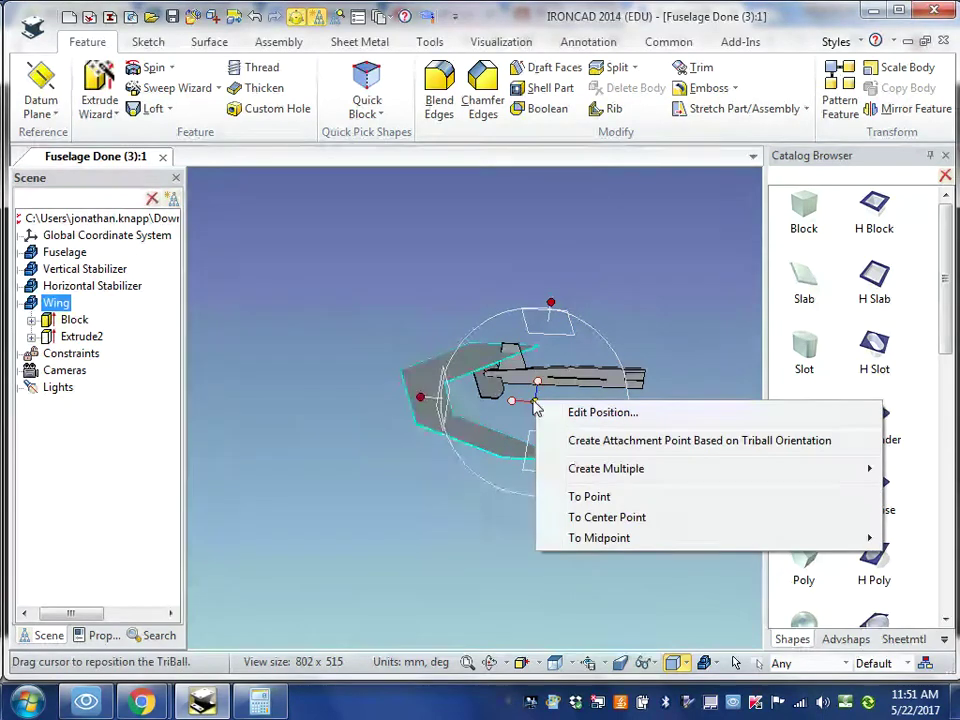
mouse_move(572, 539)
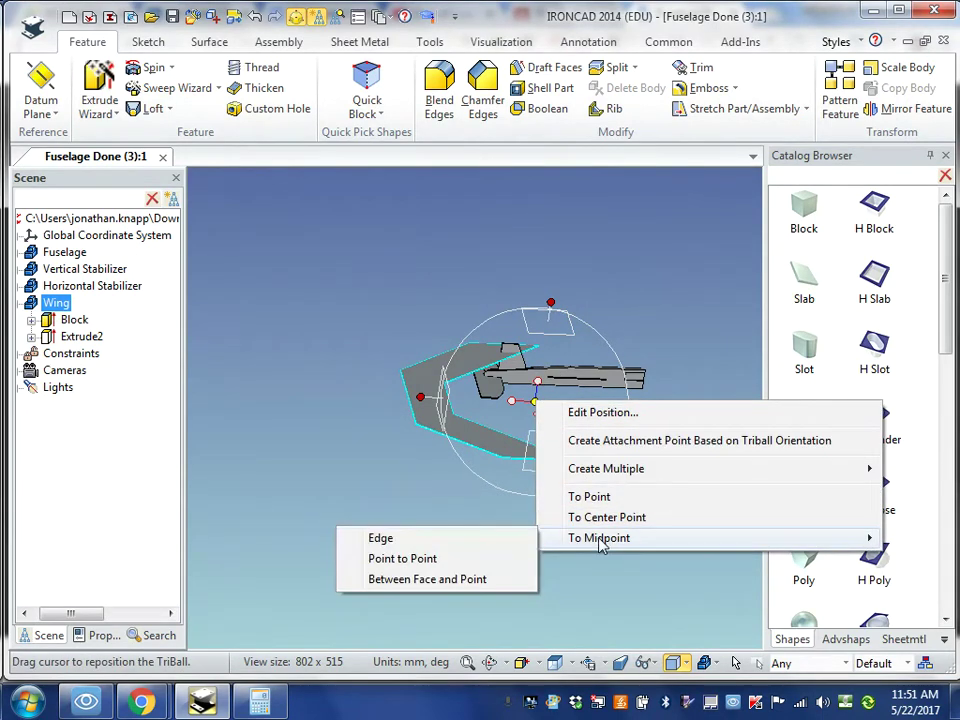
left_click(418, 554)
scroll(483, 506, "down", 3)
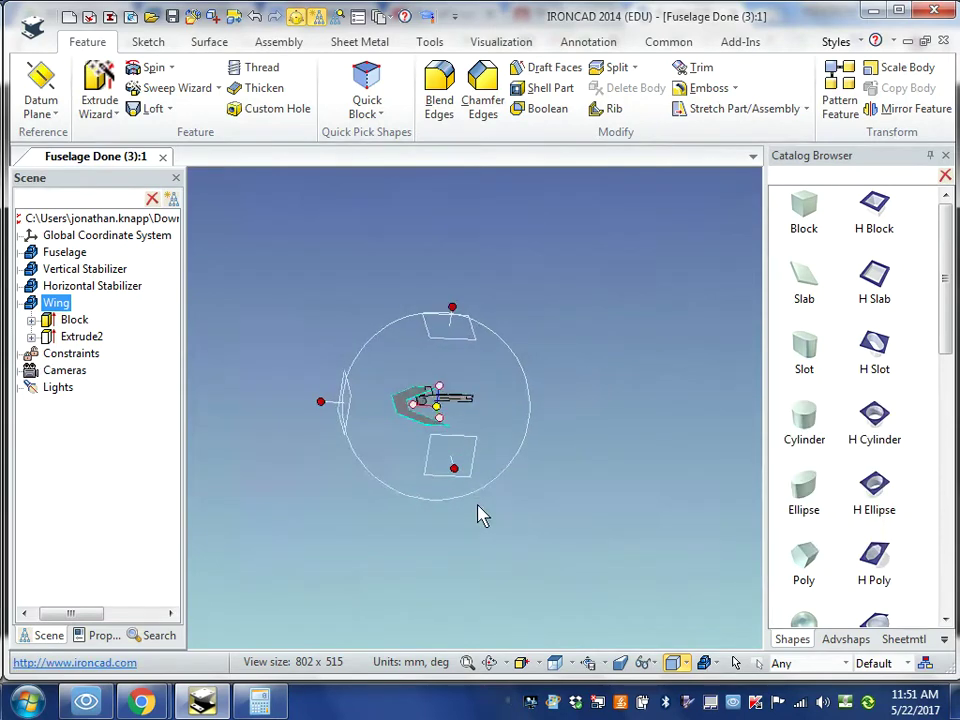
scroll(400, 456, "up", 5)
scroll(594, 335, "down", 5)
scroll(575, 248, "up", 5)
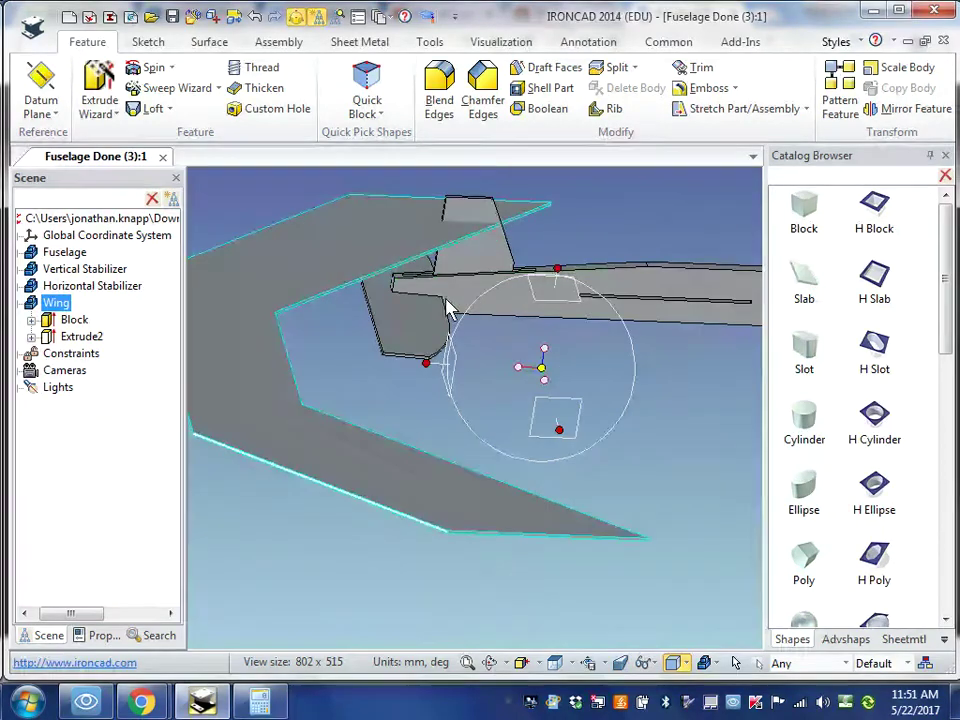
scroll(249, 411, "down", 2)
scroll(251, 414, "up", 5)
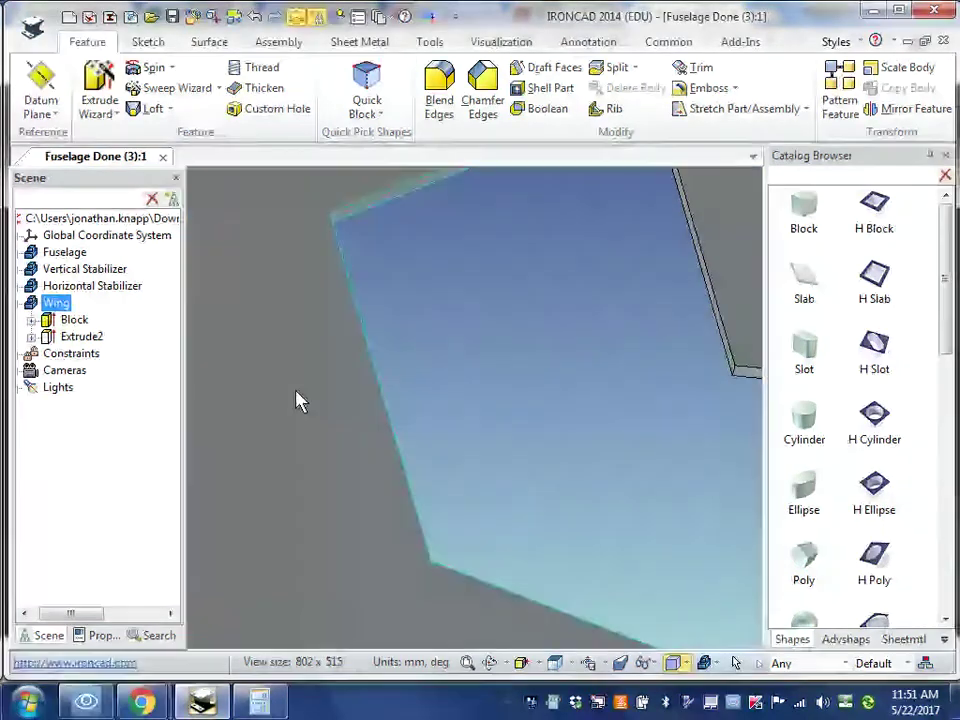
mouse_move(407, 396)
middle_mouse_down()
mouse_move(379, 398)
mouse_move(339, 381)
mouse_move(418, 394)
middle_mouse_up()
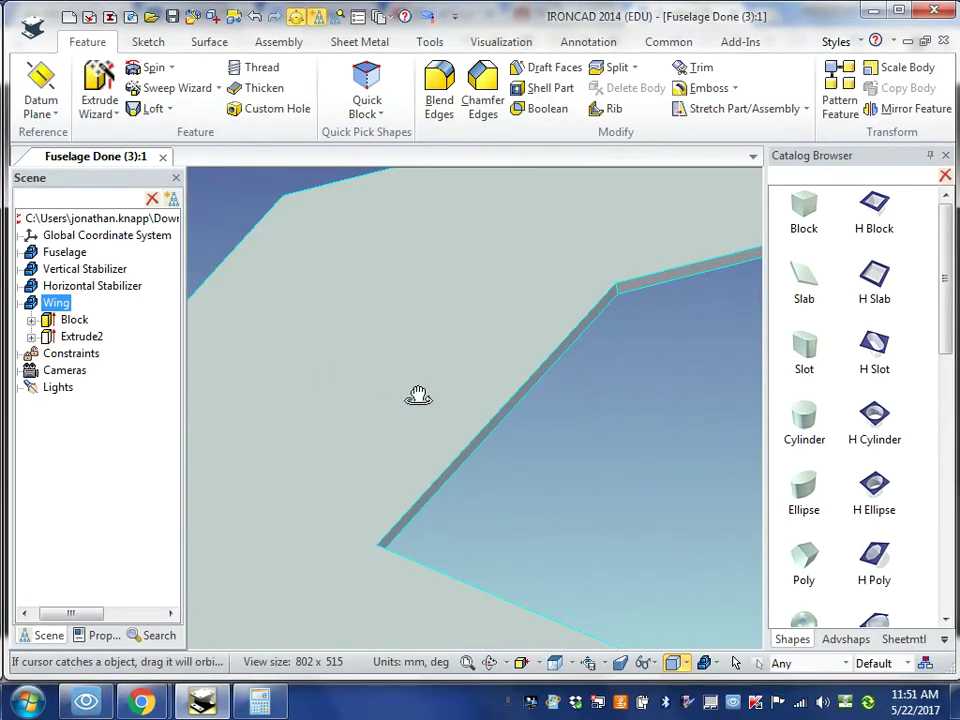
key("F10")
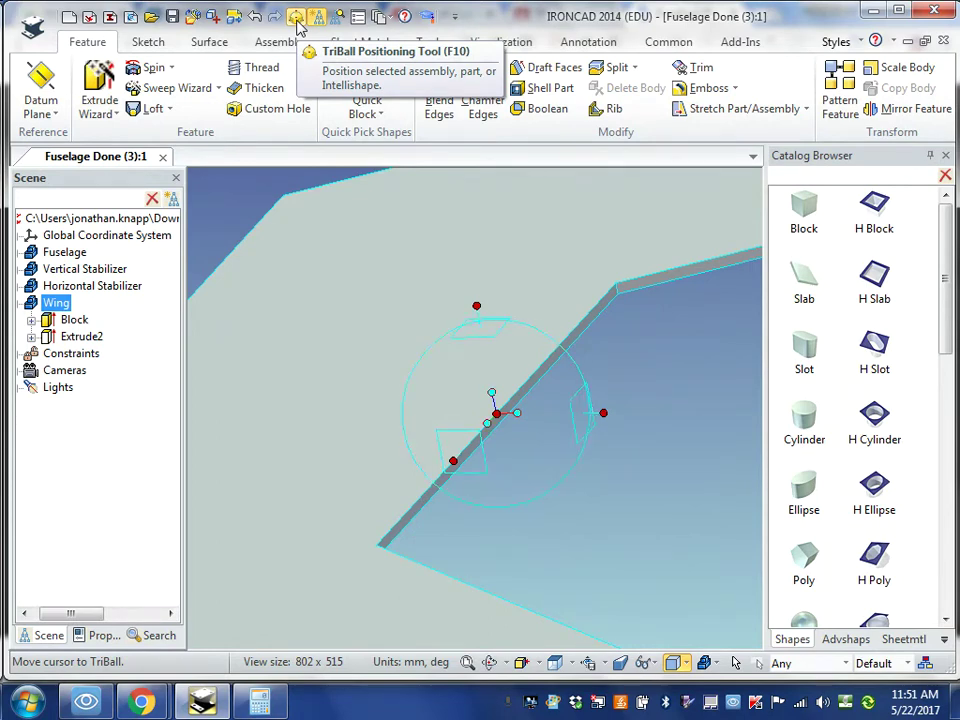
Move the Wing with the TriBall to the midpoint of the upper thickness edge at the front end of the Fuselage's slot
scroll(660, 455, "down", 5)
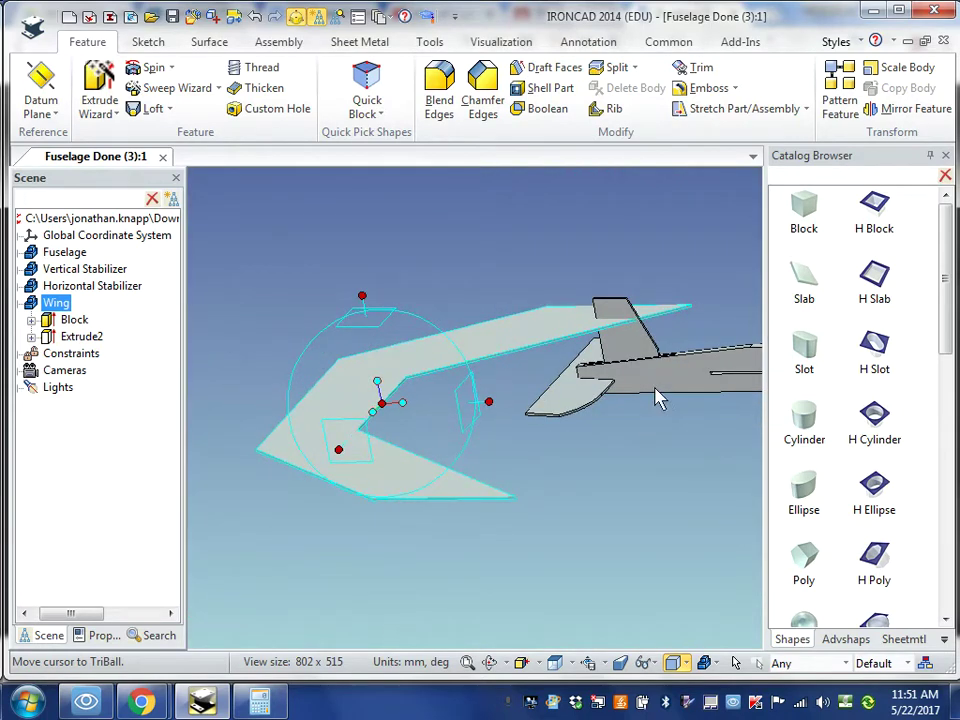
right_click(389, 404)
mouse_move(468, 548)
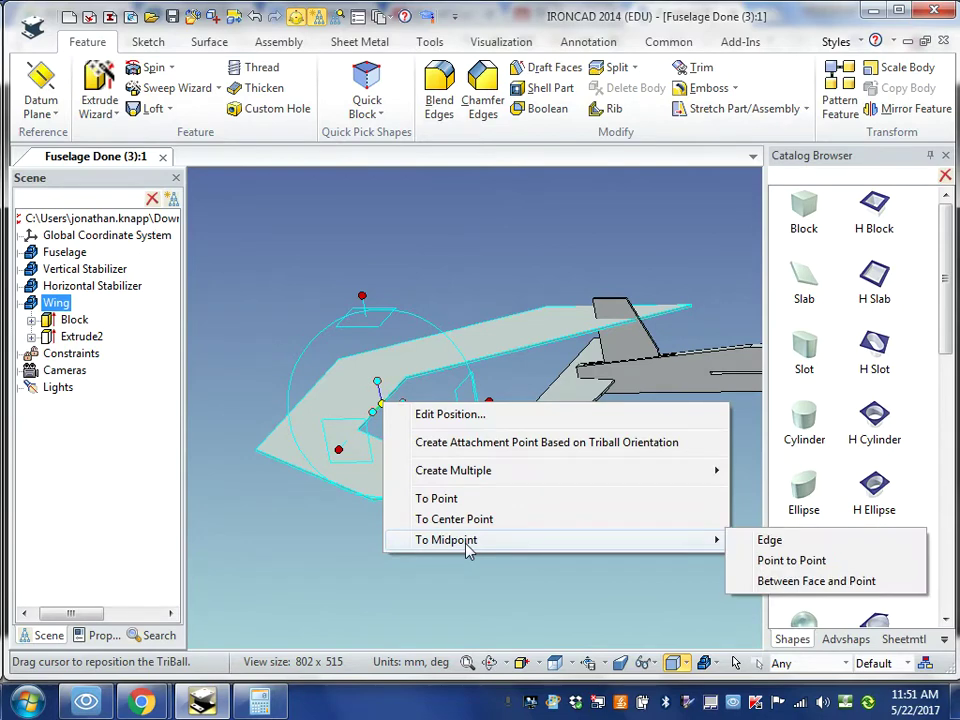
left_click(770, 541)
scroll(665, 460, "up", 1)
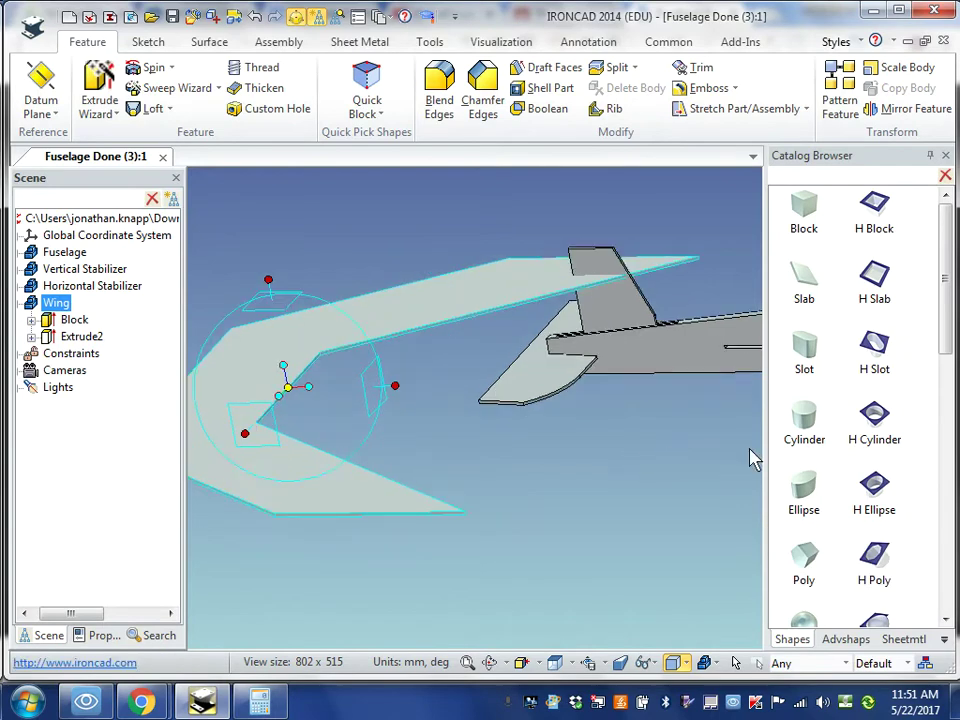
scroll(750, 453, "down", 3)
scroll(606, 429, "up", 3)
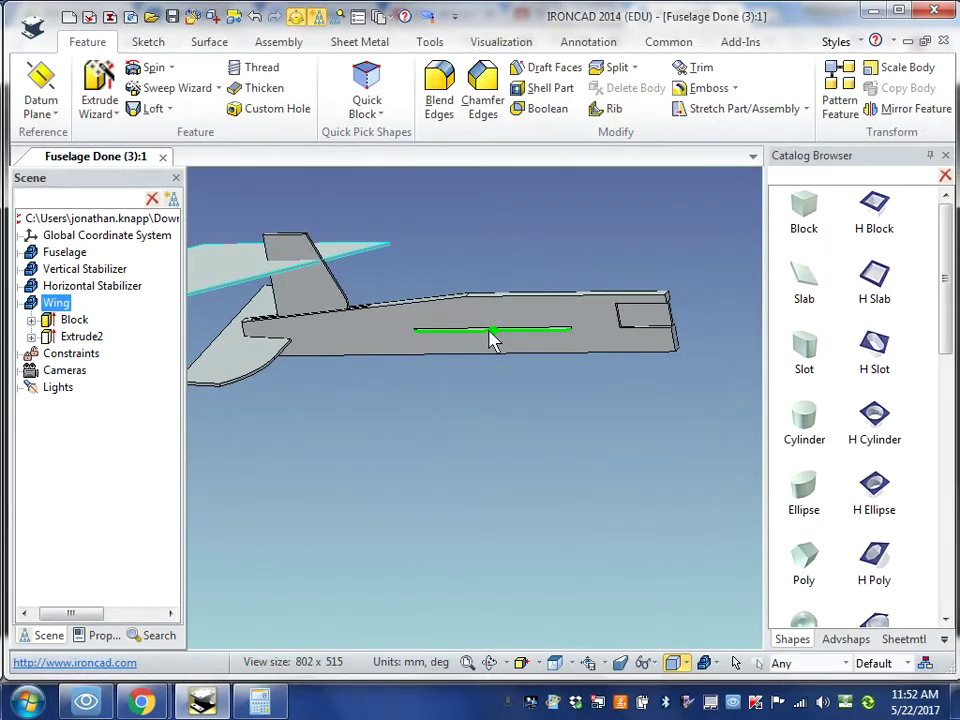
scroll(505, 330, "up", 6)
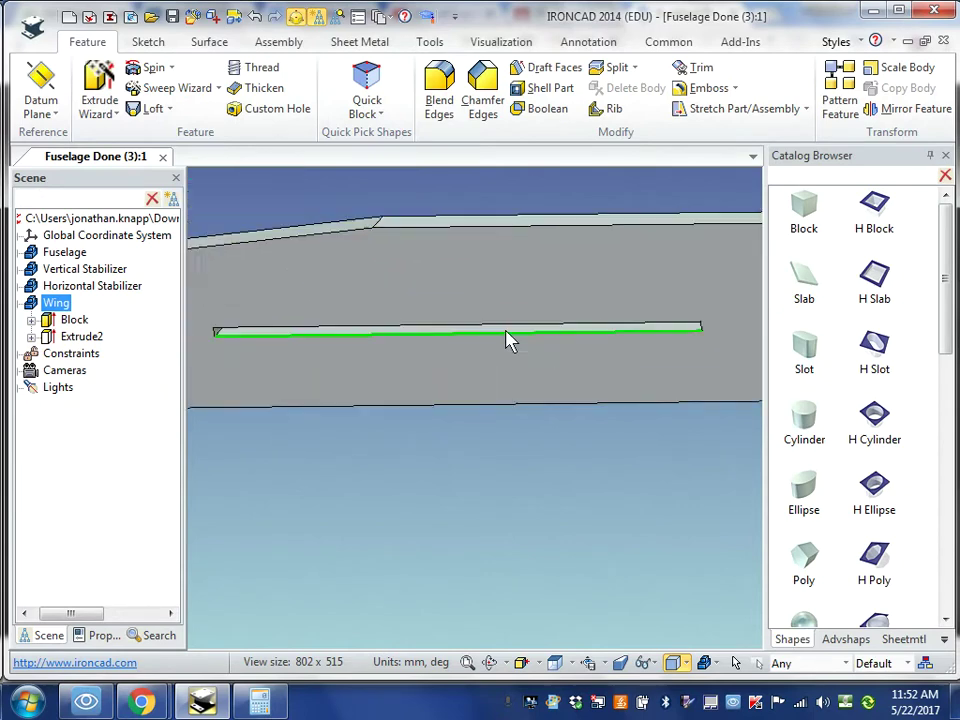
middle_click_drag(607, 541, 661, 455)
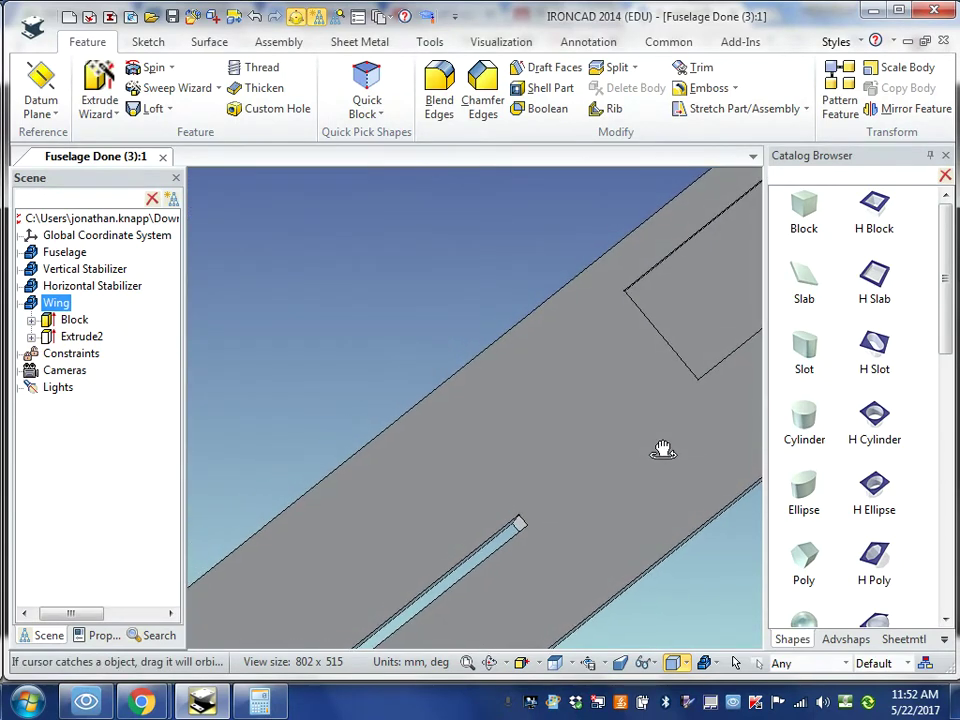
scroll(530, 528, "up", 3)
scroll(480, 522, "up", 2)
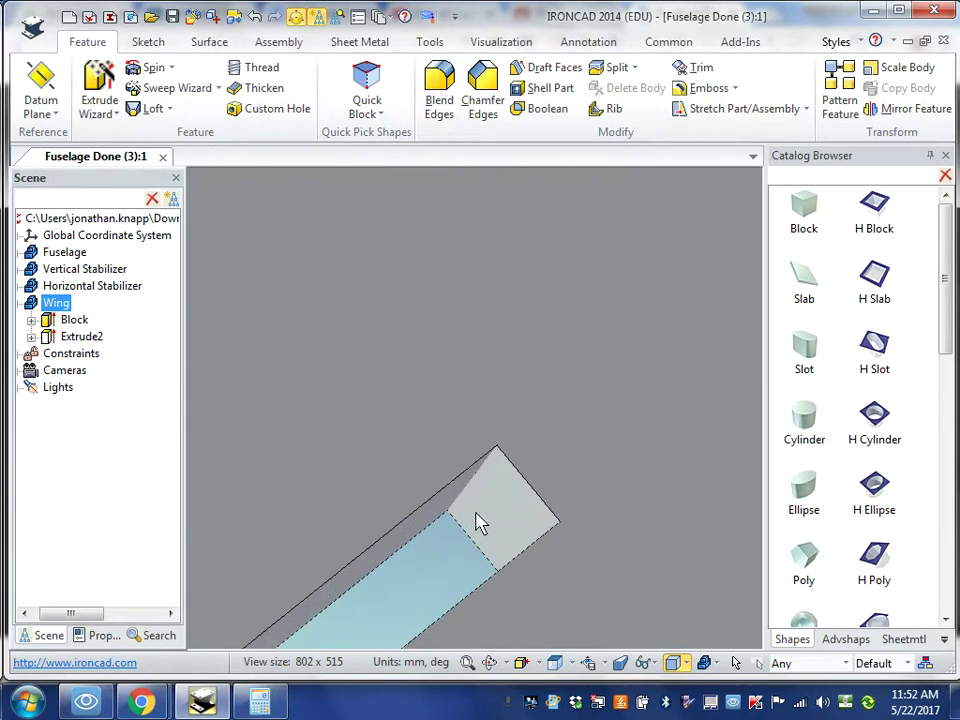
left_click(467, 481)
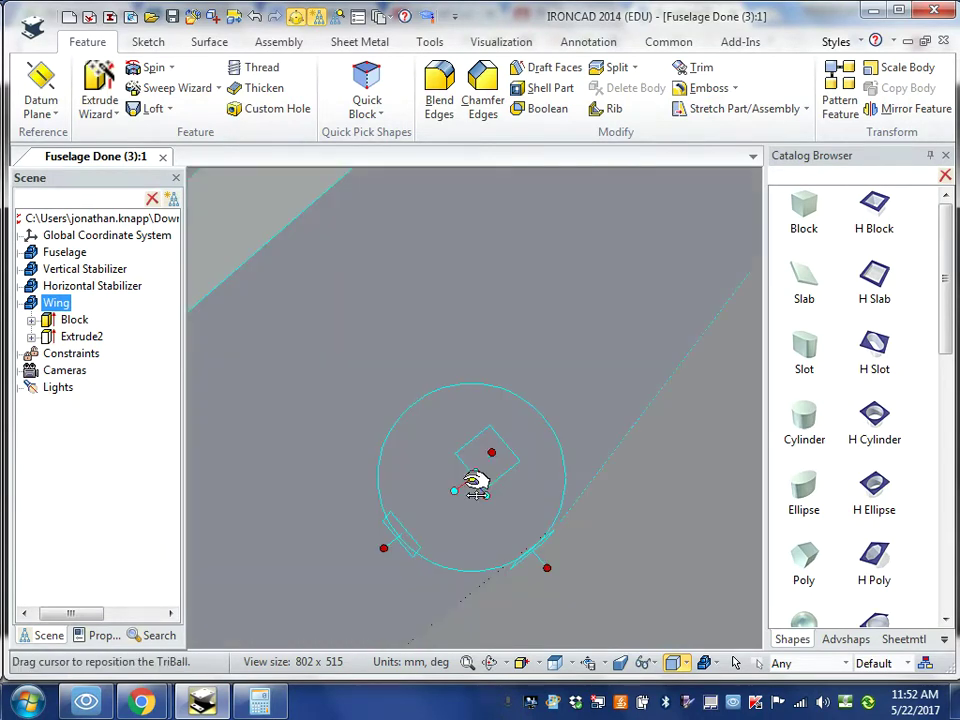
scroll(566, 536, "down", 4)
scroll(575, 520, "down", 2)
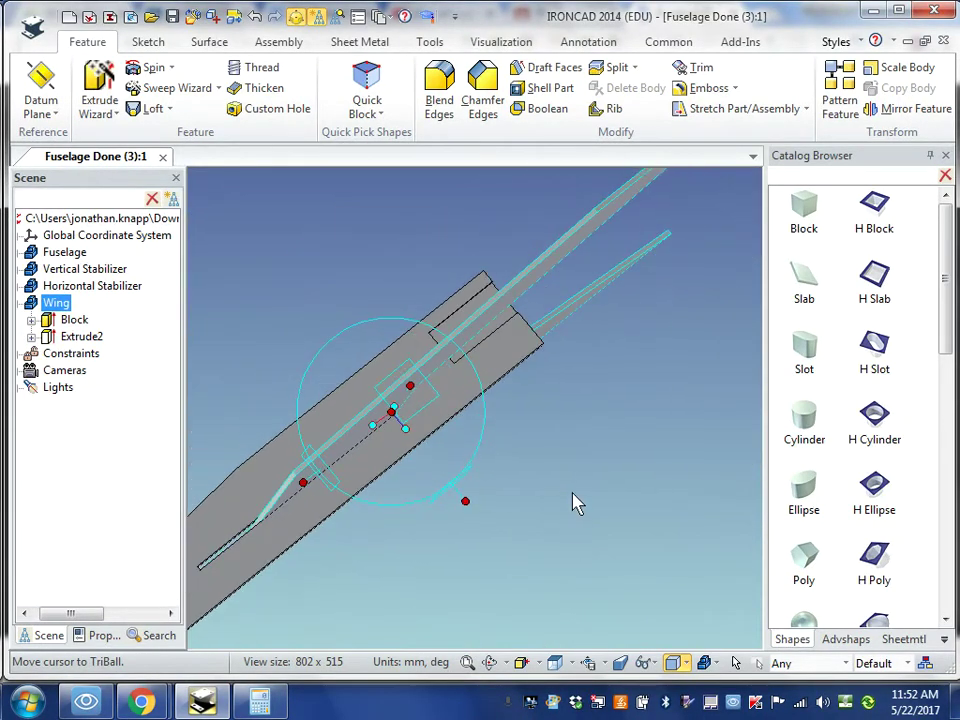
Slide the Wing with the TriBall about 11.6 mm along the Fuselage toward the tail and nudge it slightly farther
middle_click_drag(575, 500, 583, 567)
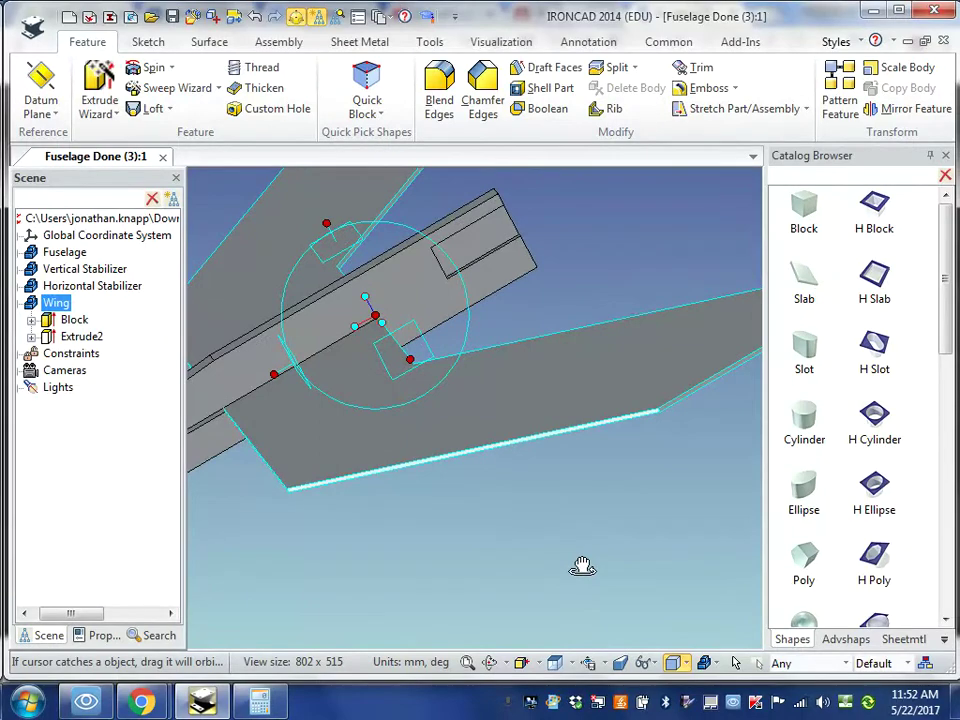
scroll(575, 566, "down", 6)
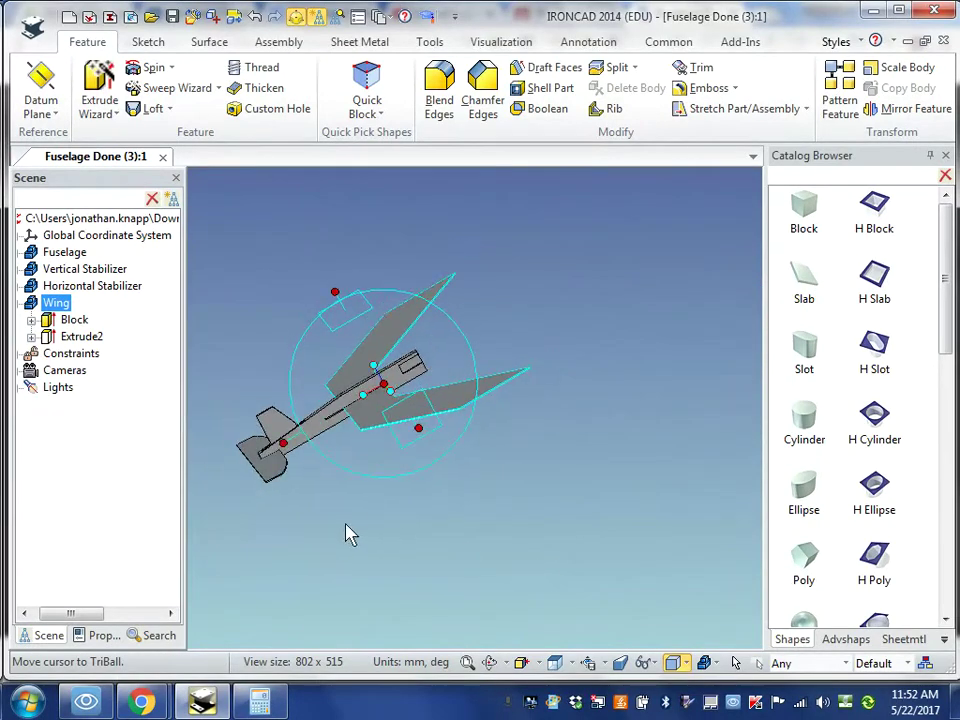
middle_click_drag(349, 533, 376, 507)
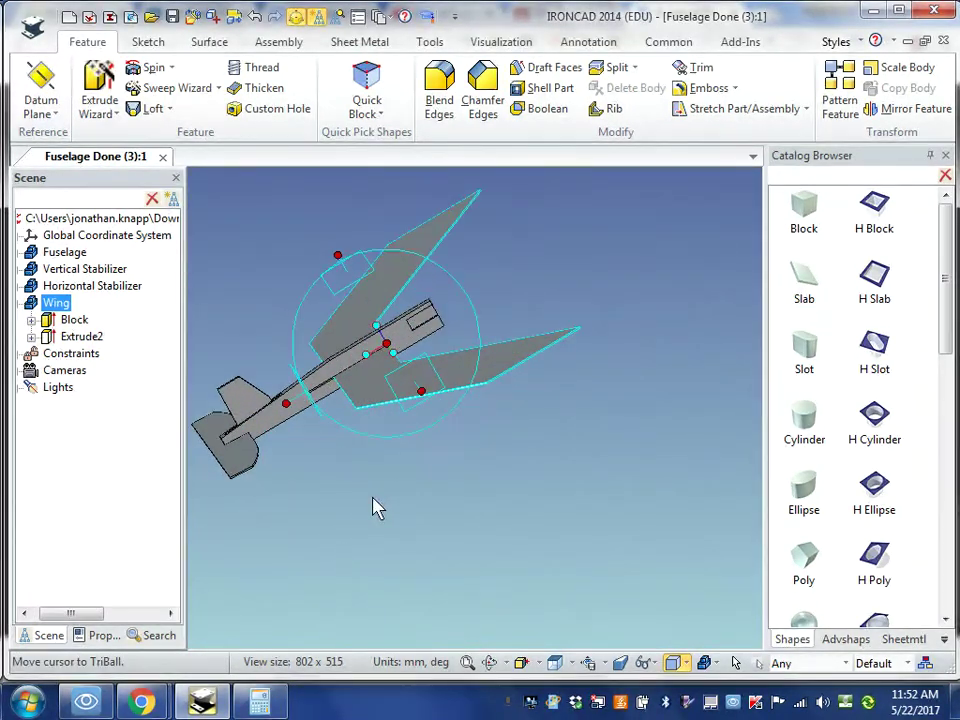
left_click(293, 403)
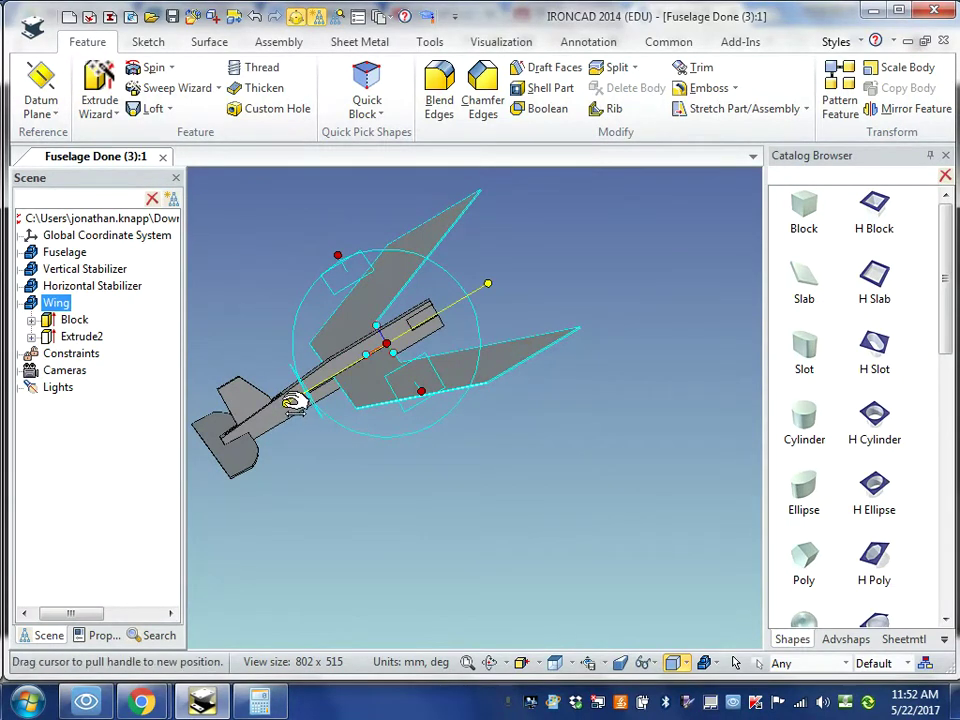
left_click_drag(293, 403, 414, 414)
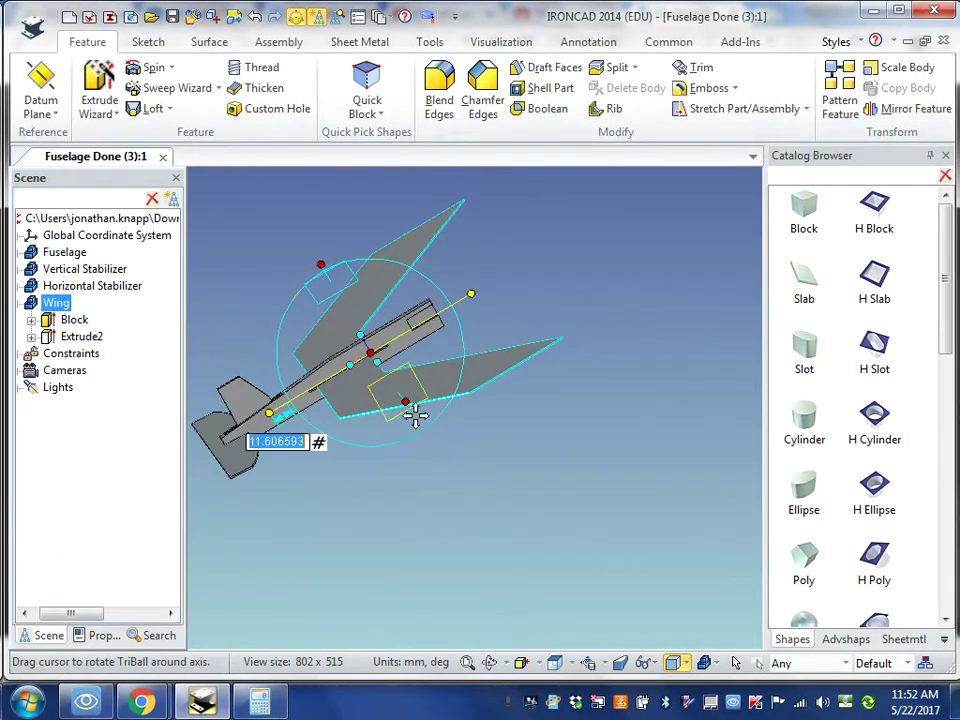
left_click(566, 496)
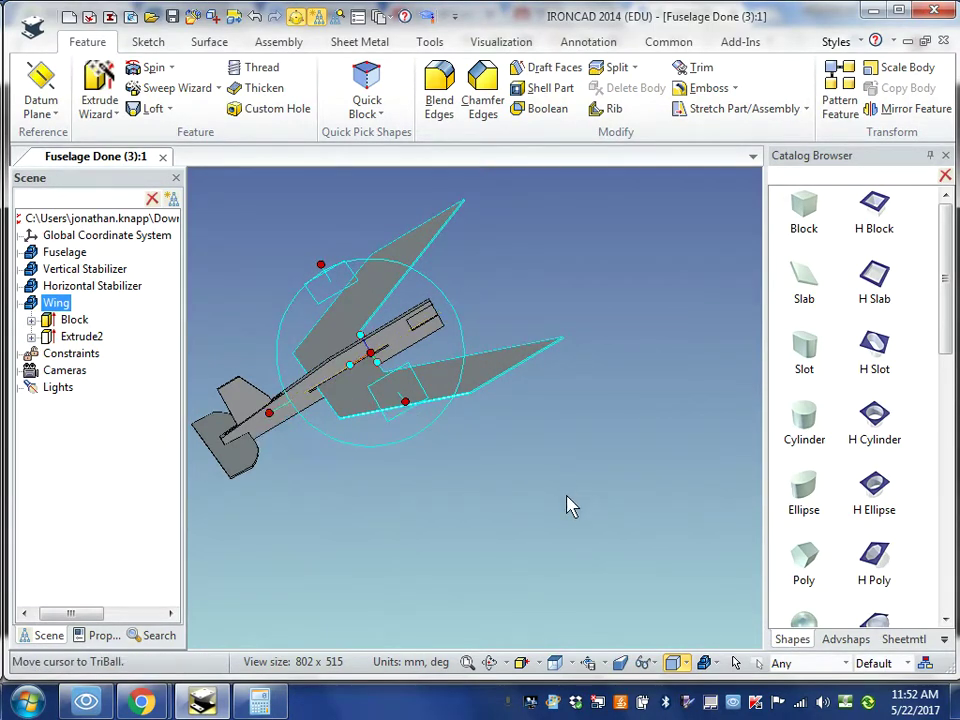
left_click(272, 412)
left_click_drag(271, 412, 266, 418)
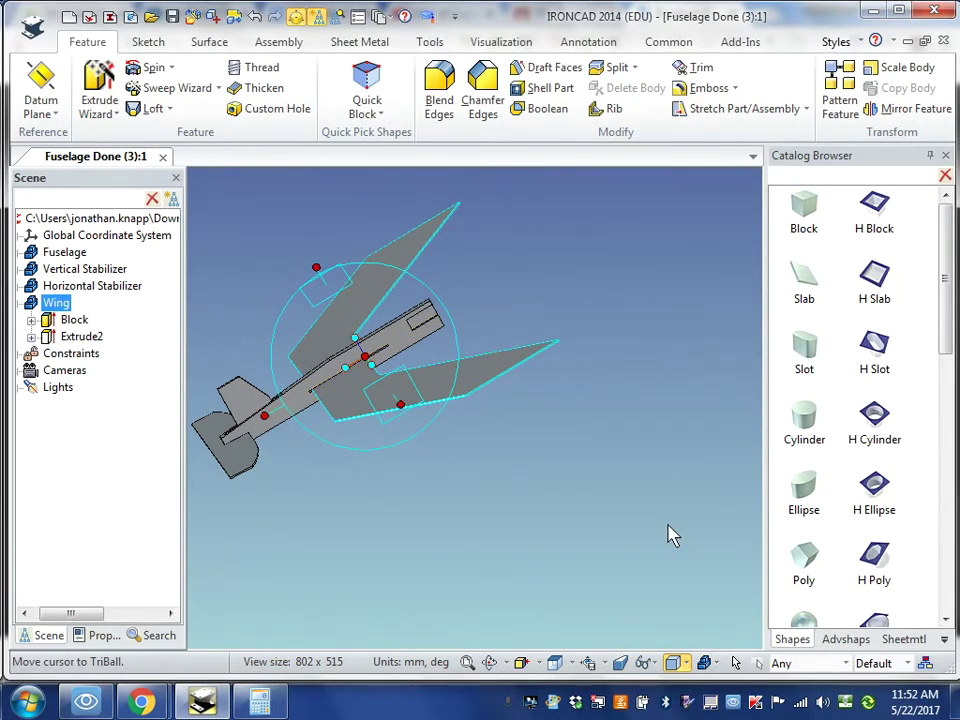
Inspect the glider from the TOP view and at an angle, and turn off the TriBall on the Wing
scroll(542, 540, "down", 3)
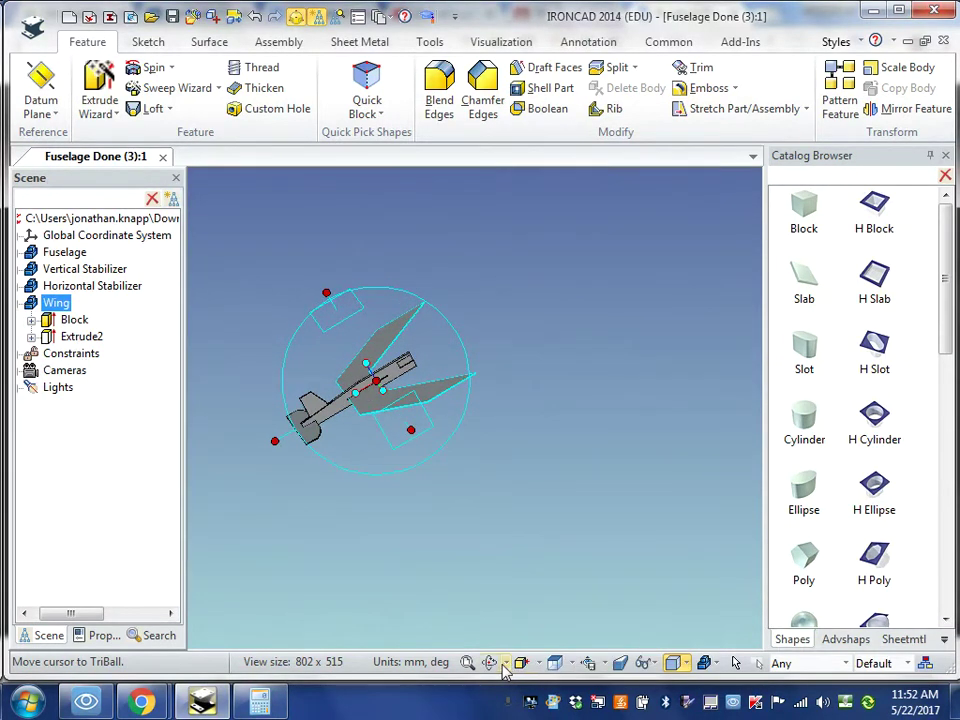
left_click(570, 663)
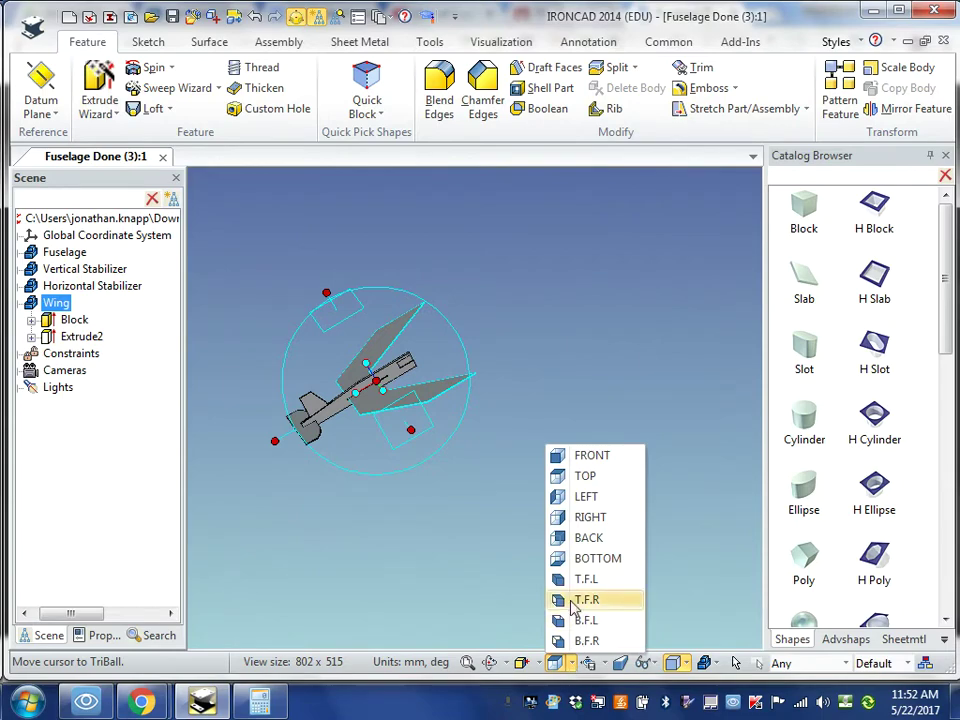
left_click(586, 478)
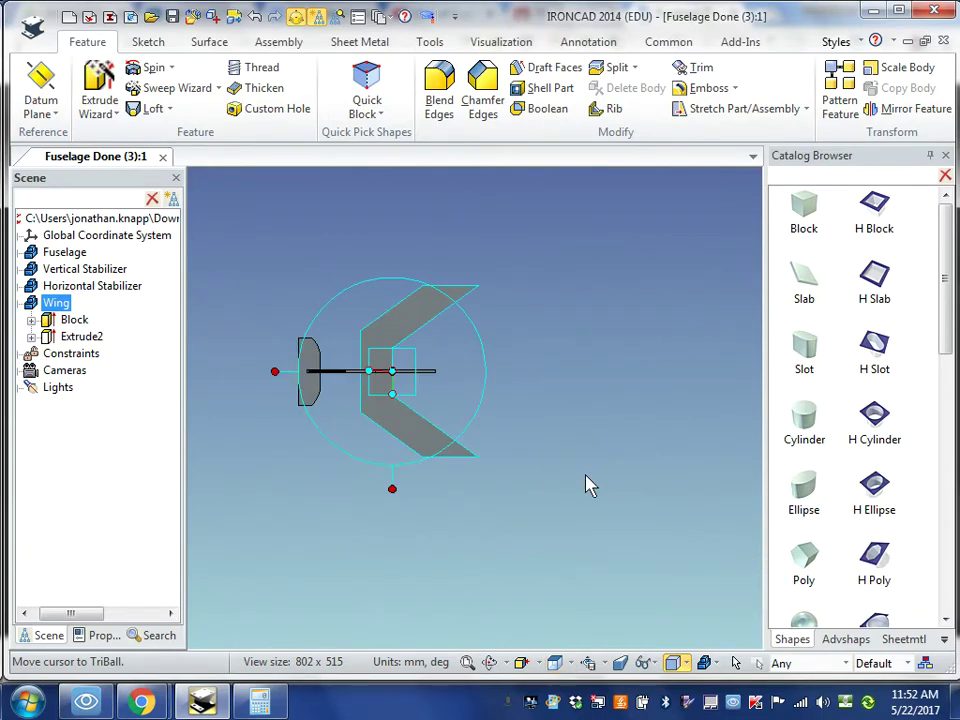
scroll(318, 433, "up", 2)
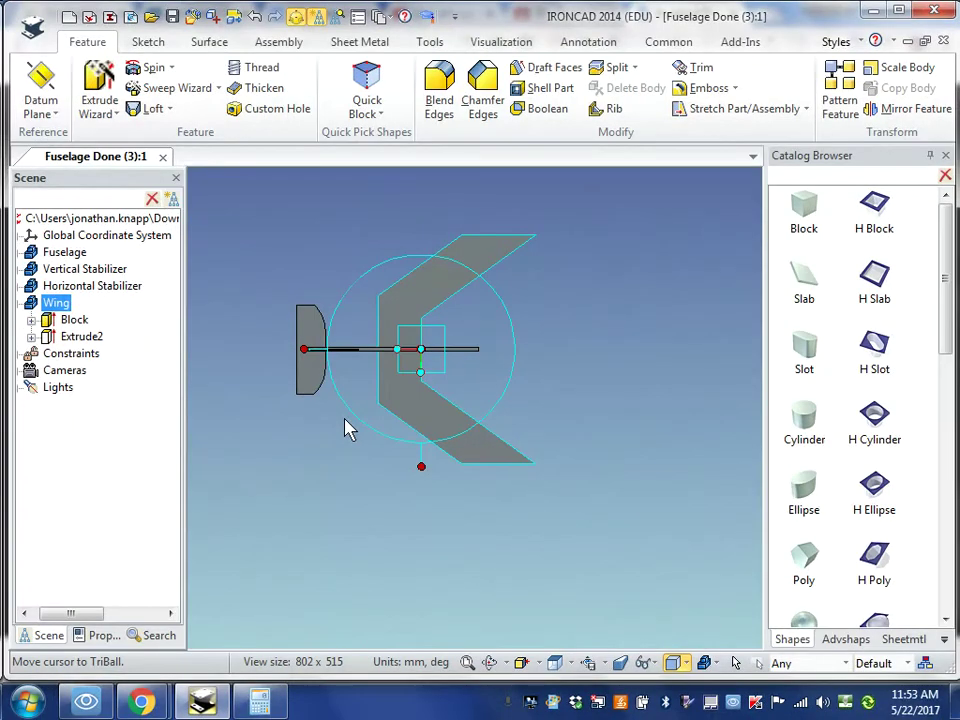
key("F10")
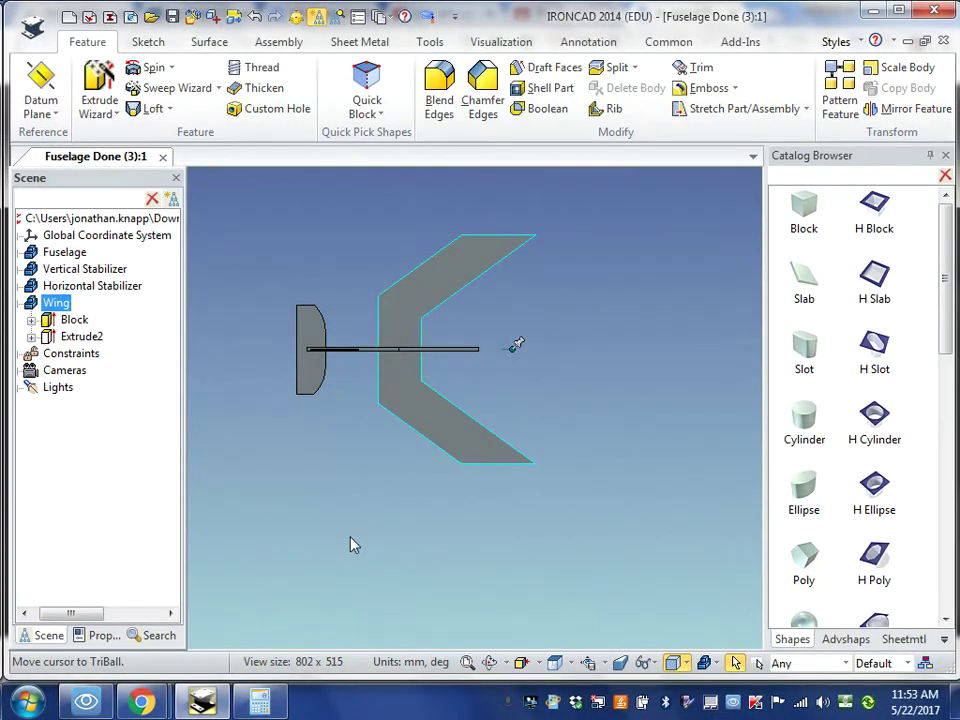
scroll(350, 537, "down", 2)
middle_click_drag(352, 536, 381, 484)
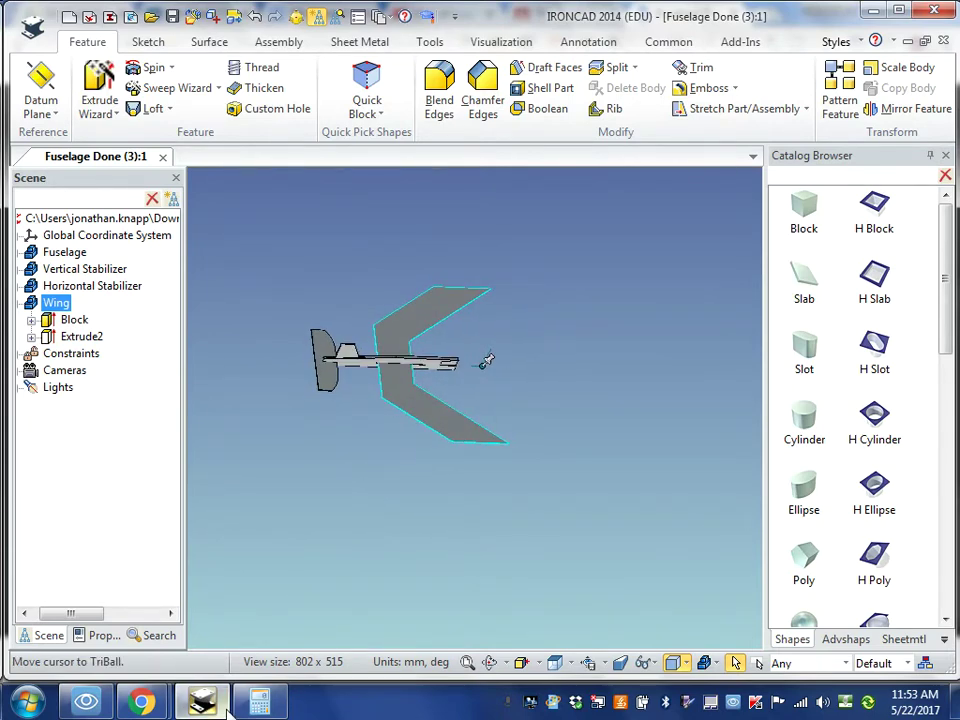
Collapse the Wing in the scene tree and start a part export of the Vertical Stabilizer
mouse_move(231, 711)
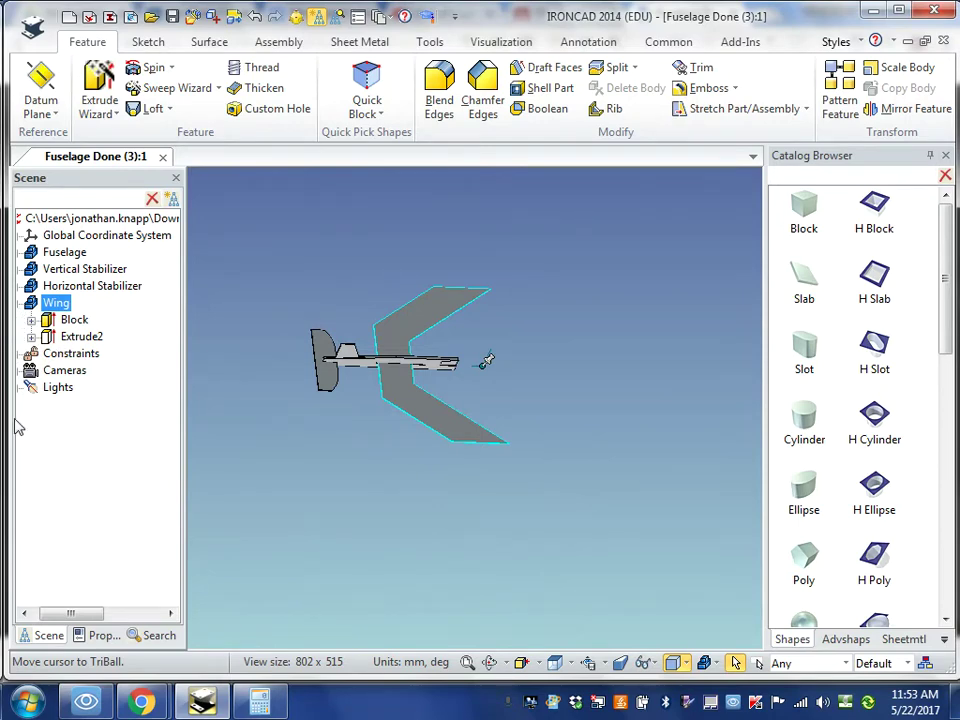
scroll(15, 419, "left", 1)
left_click(28, 303)
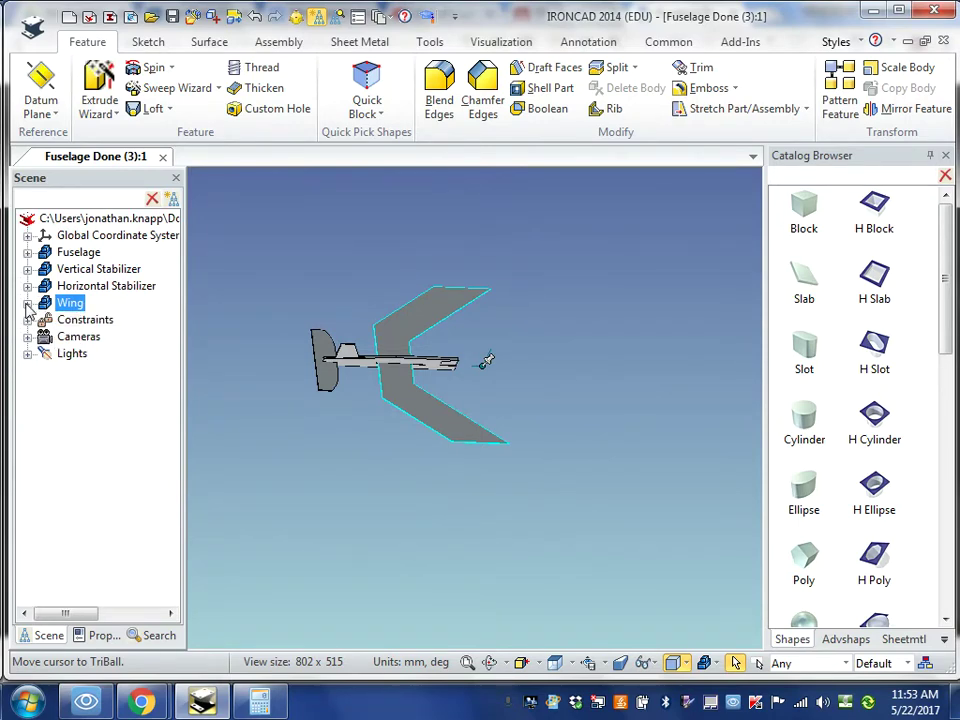
left_click(100, 270)
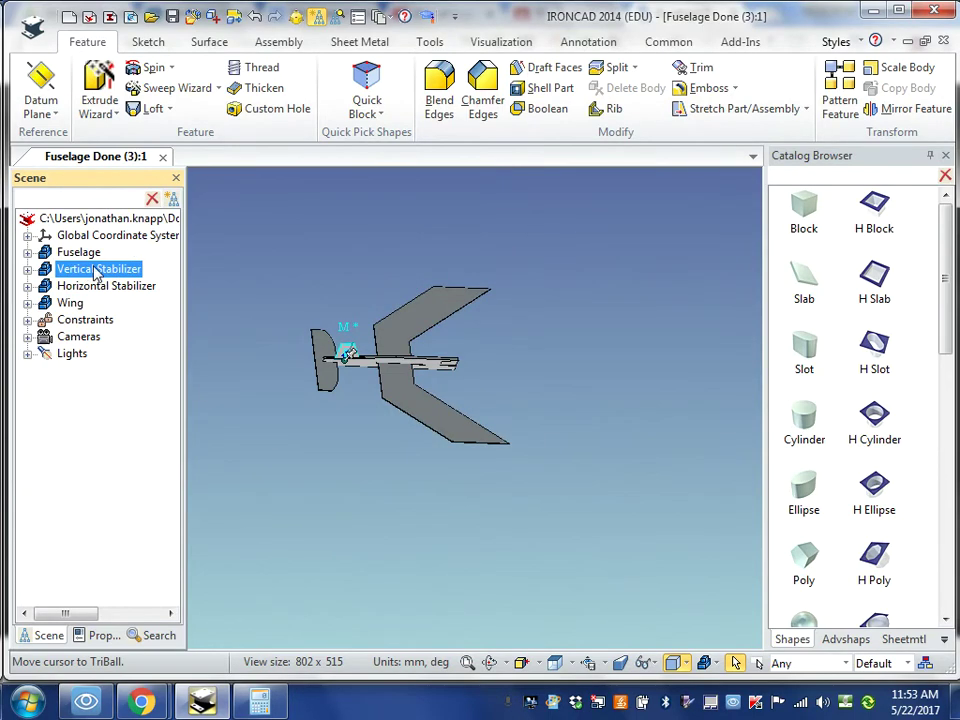
left_click(14, 32)
mouse_move(84, 72)
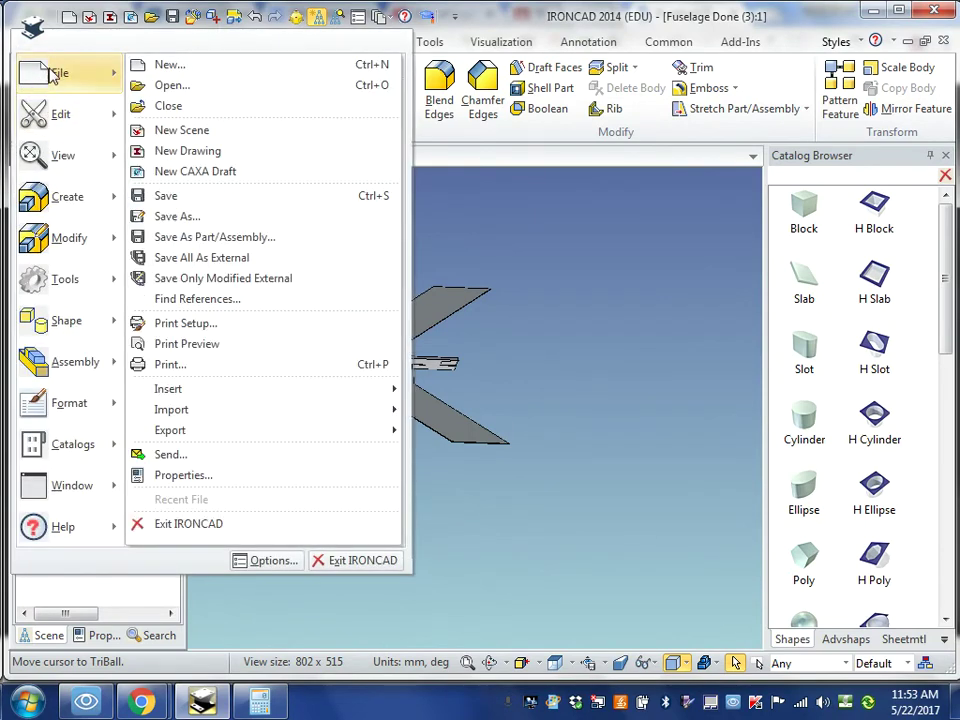
mouse_move(197, 434)
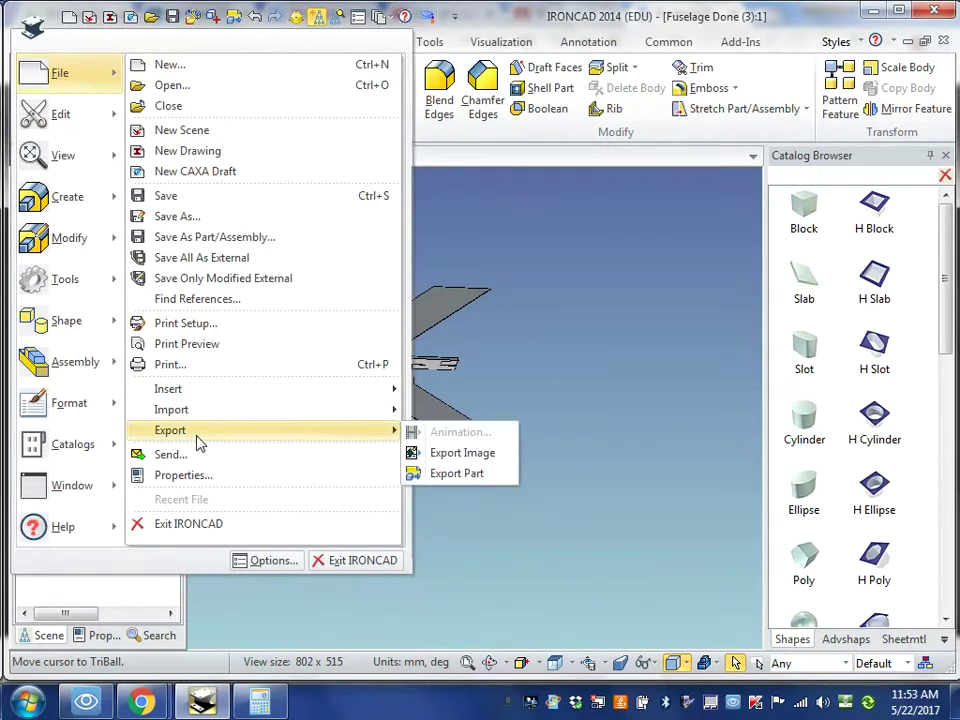
left_click(457, 478)
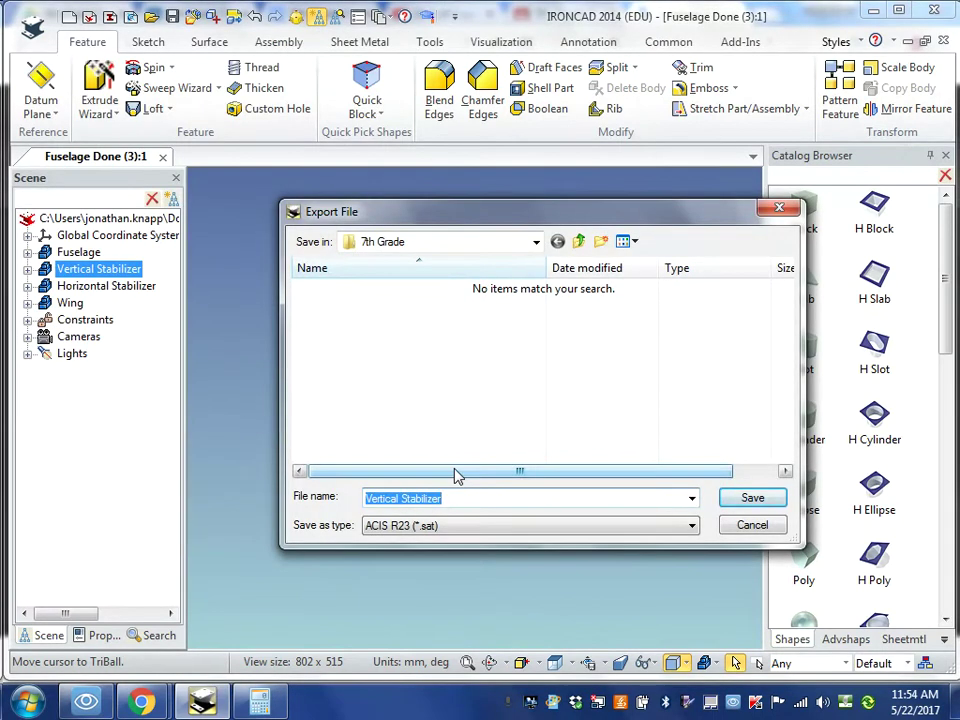
Set the export format to Stereolithography (*.stl) and save it as Vertical Stabilizer in the 7th Grade folder
left_click(692, 527)
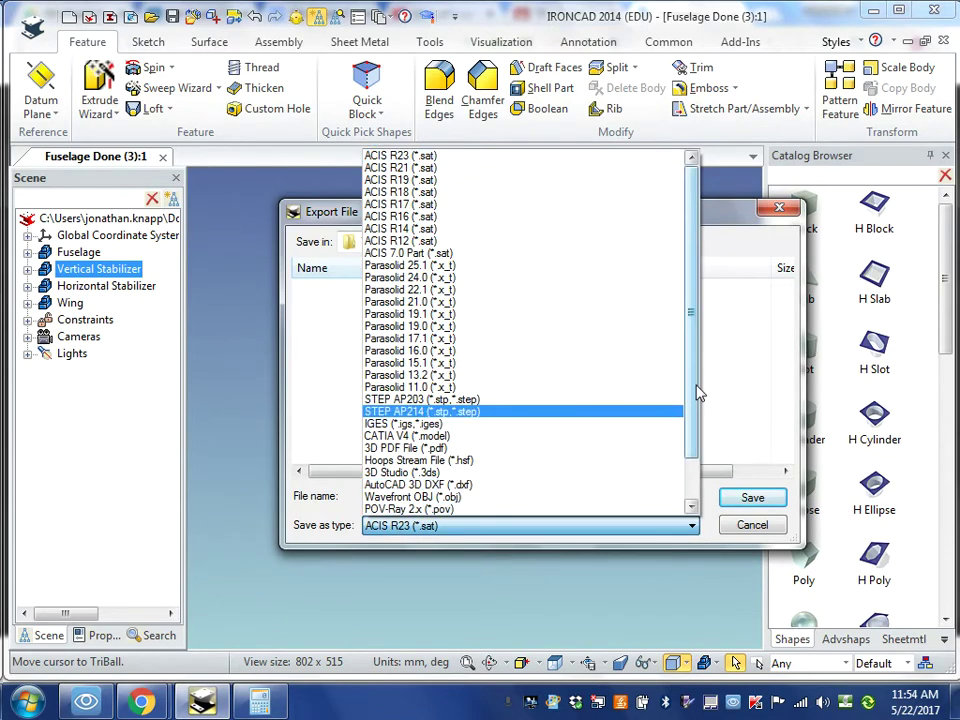
scroll(695, 430, "down", 2)
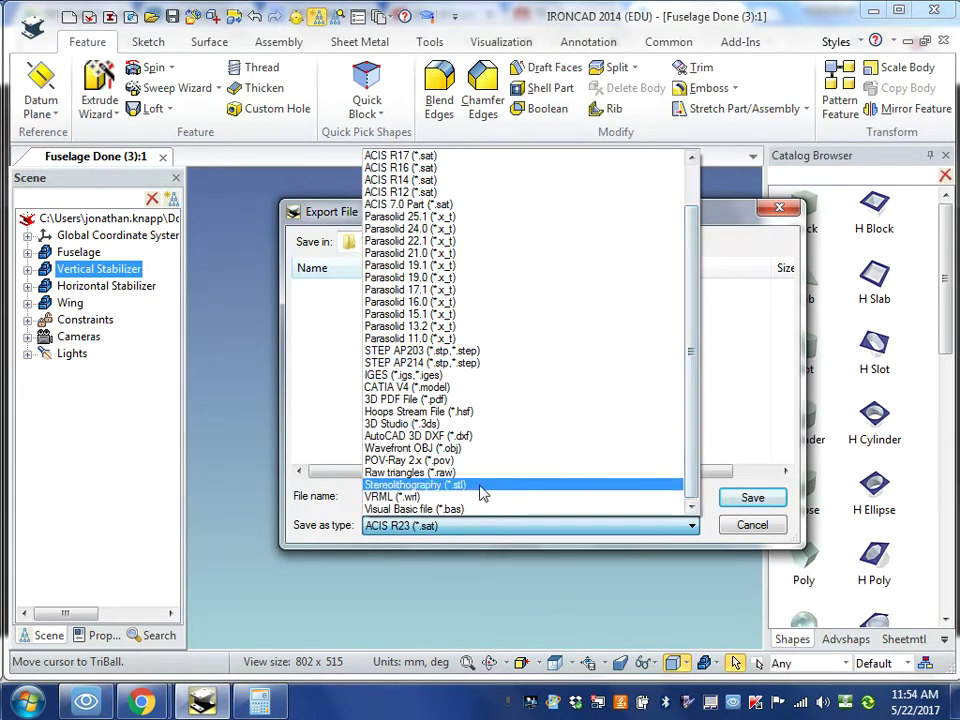
left_click(400, 485)
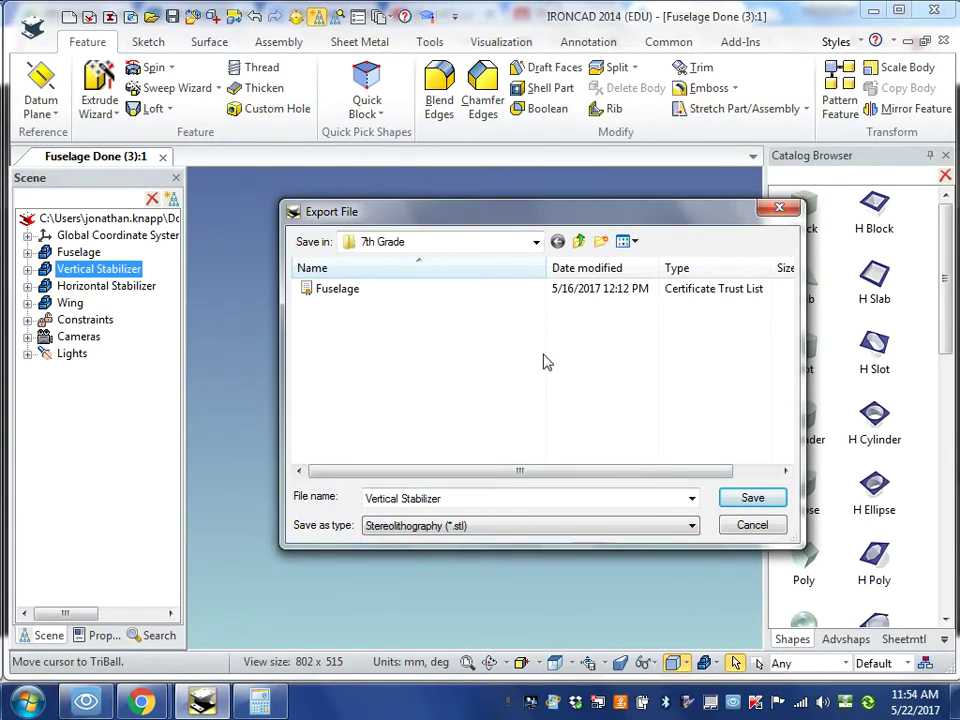
left_click(747, 499)
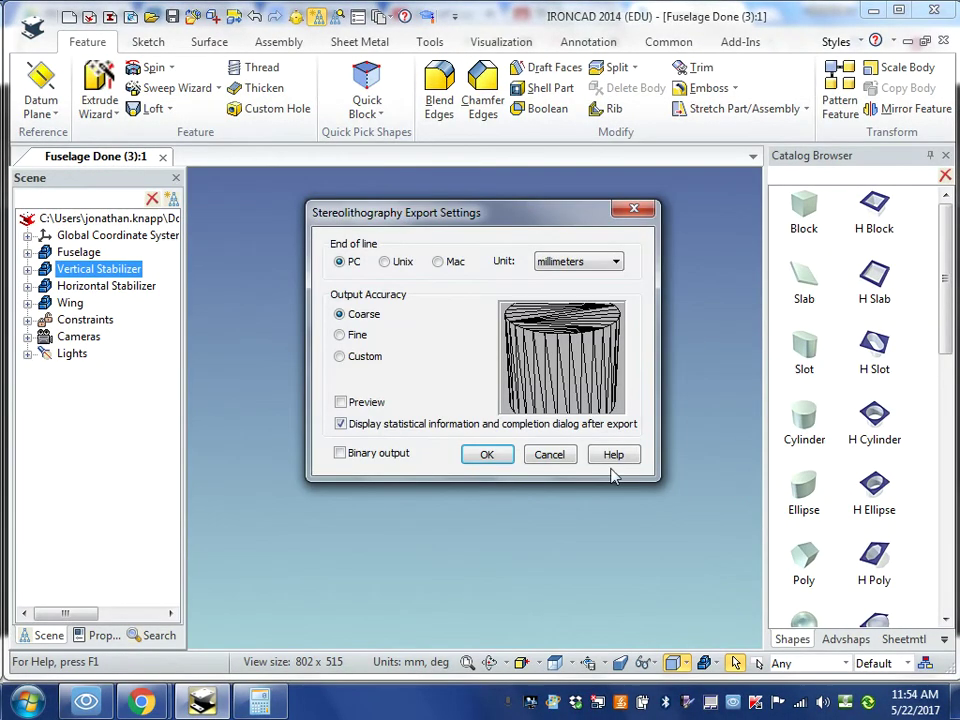
Complete the STL export in millimeters with Custom output accuracy and a Surface value of 150
left_click(339, 357)
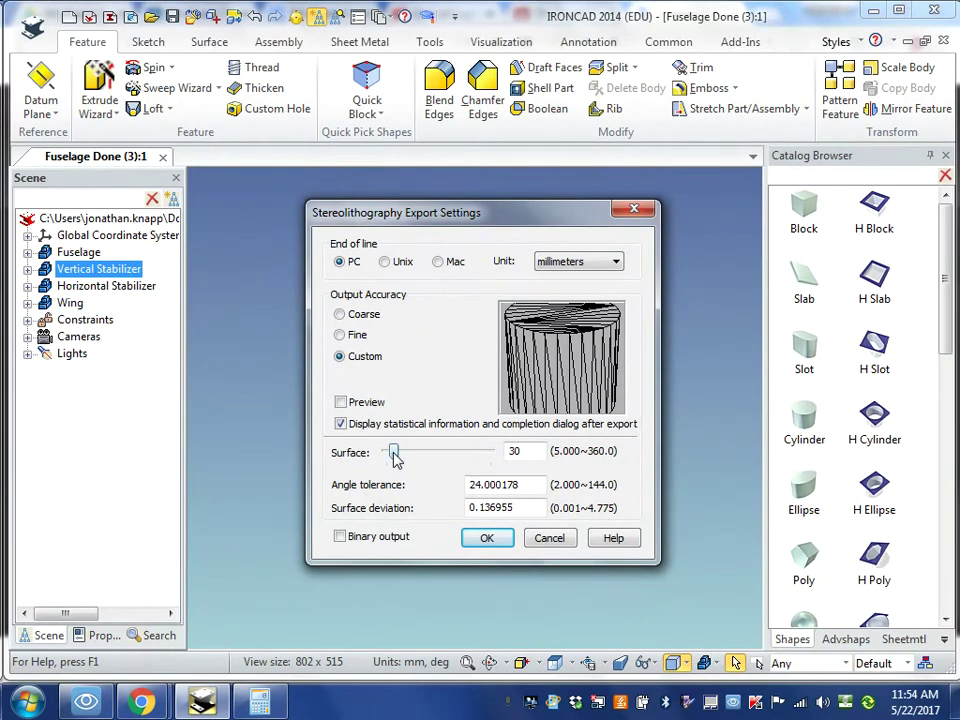
double_click(514, 451)
type("150")
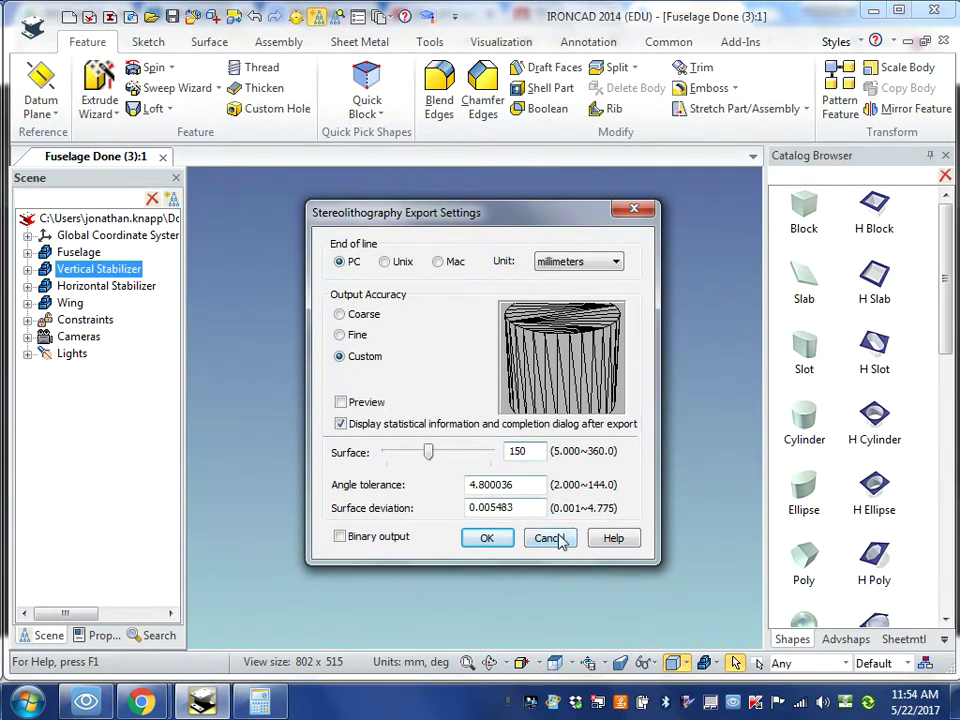
left_click(492, 540)
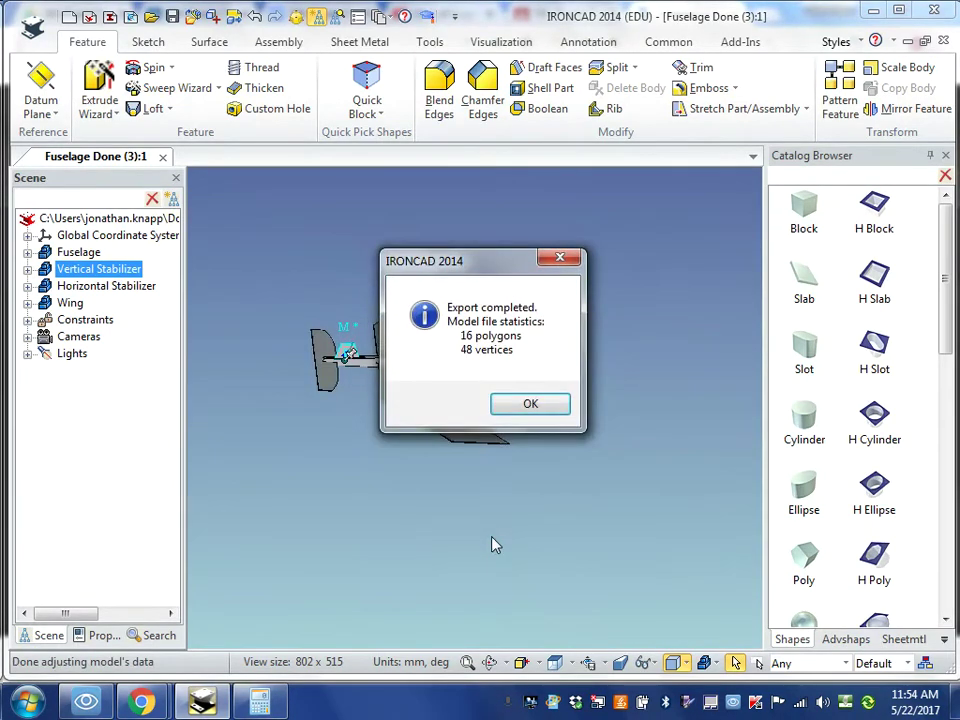
left_click(530, 404)
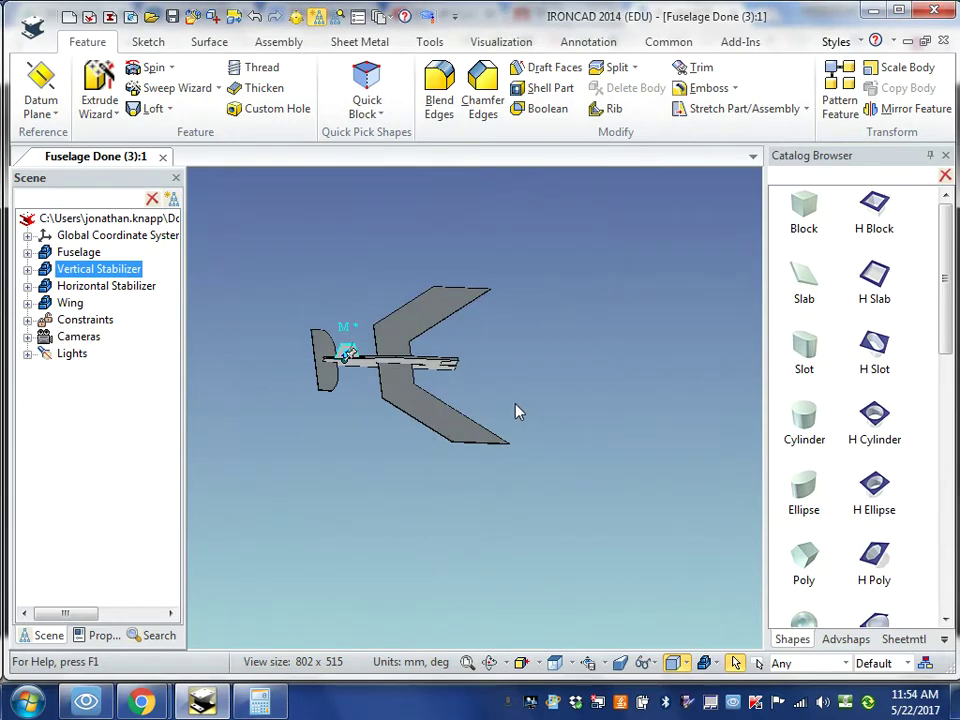
Find CatalystEX by searching the computer's programs for "catalyst" and launch it
left_click(28, 700)
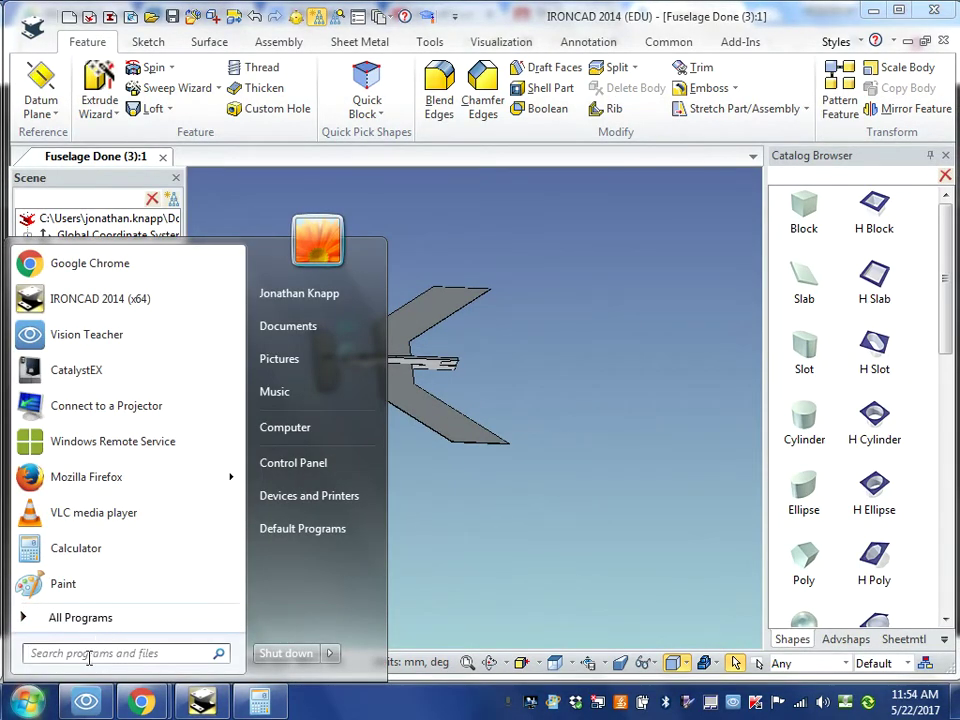
type("catalyst")
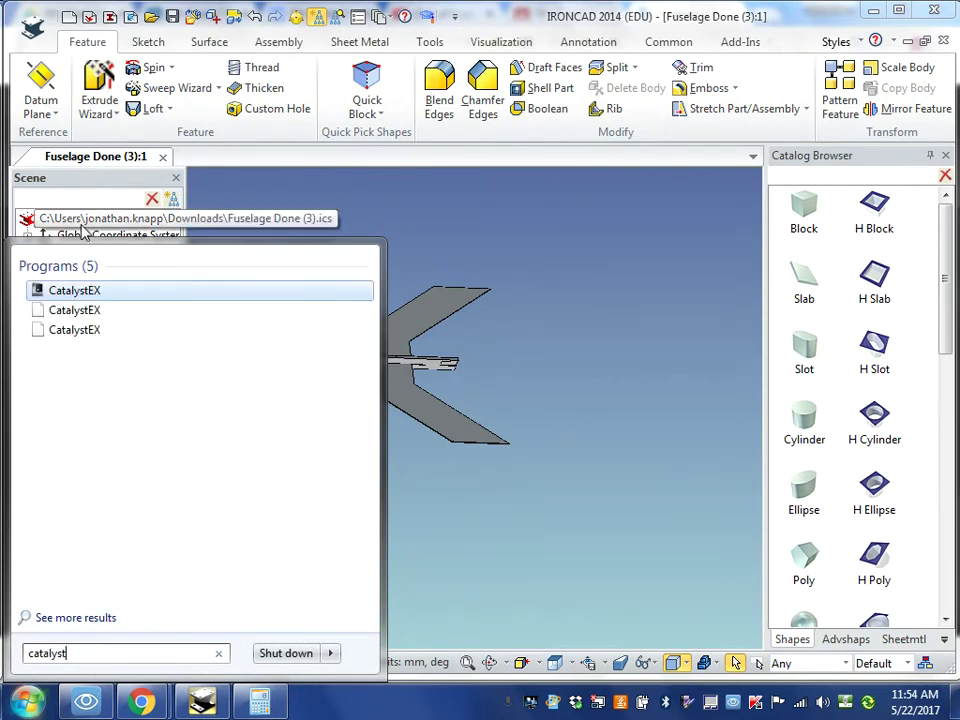
left_click(69, 298)
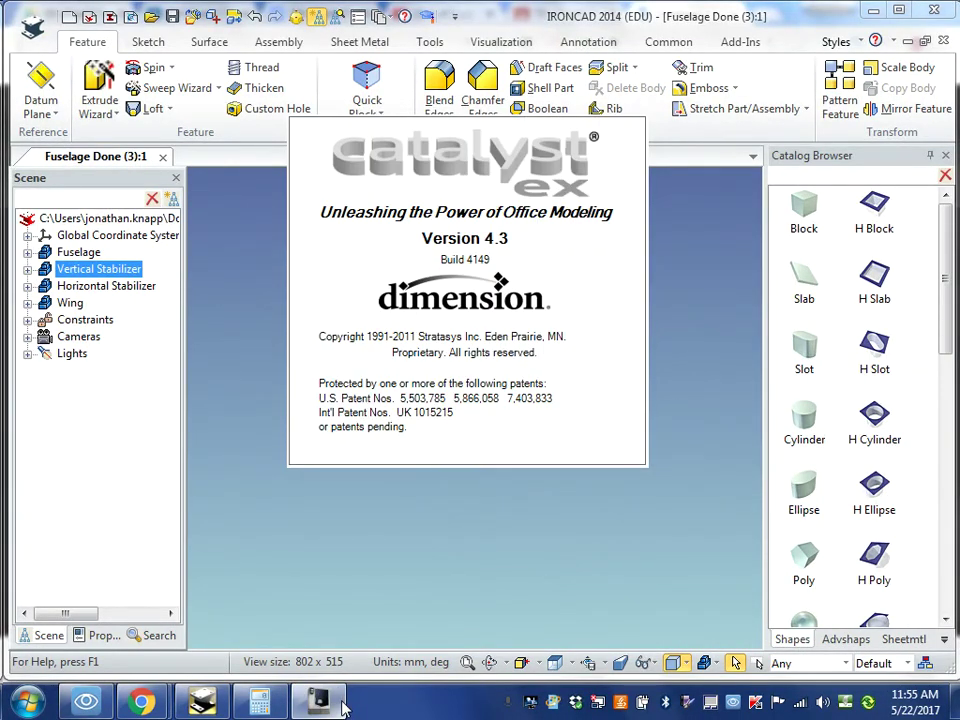
mouse_move(340, 706)
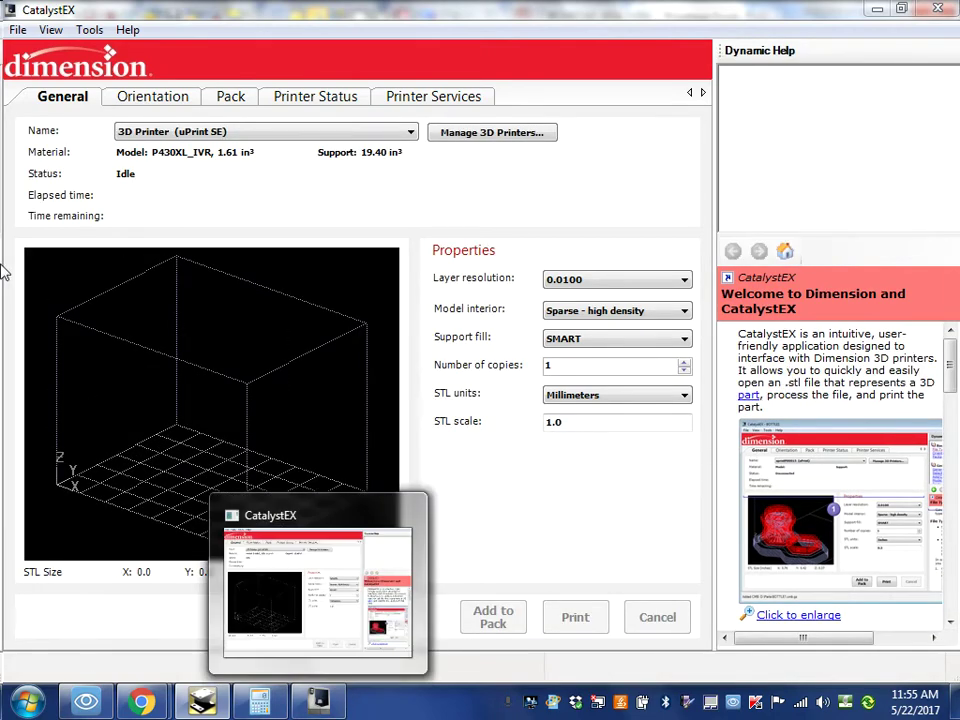
Open the Vertical Stabilizer STL file from the 7th Grade folder in My Documents
left_click(19, 30)
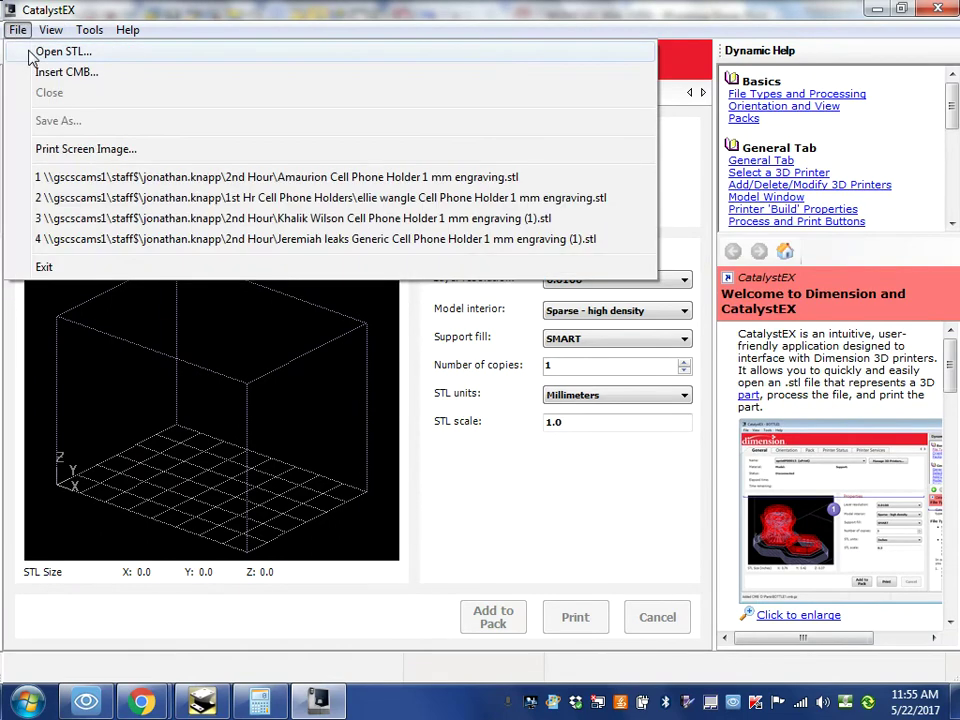
left_click(32, 51)
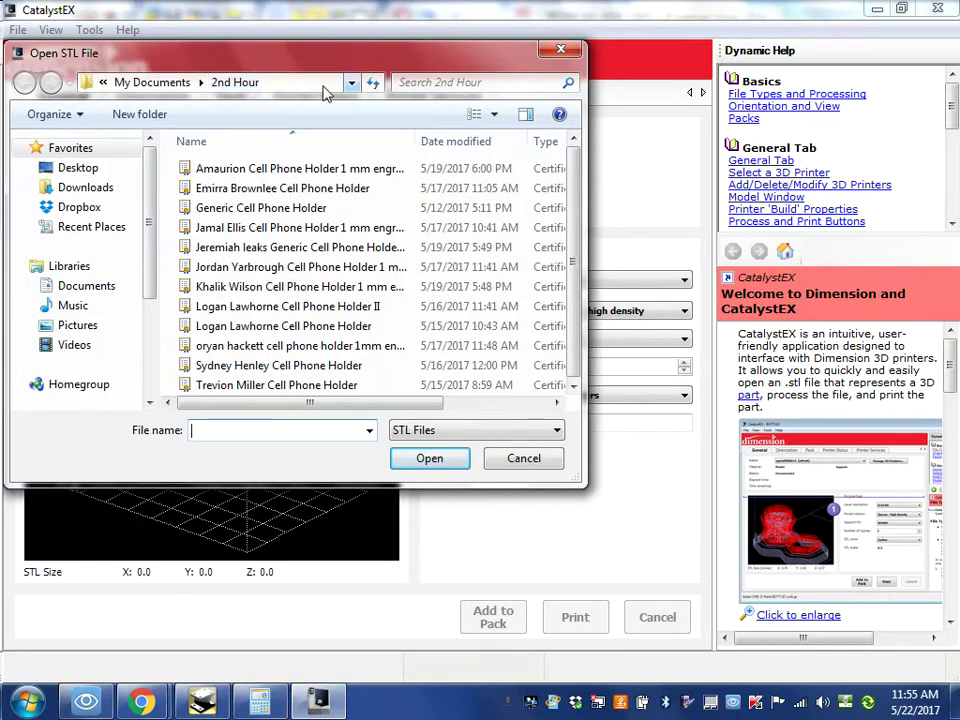
left_click(200, 83)
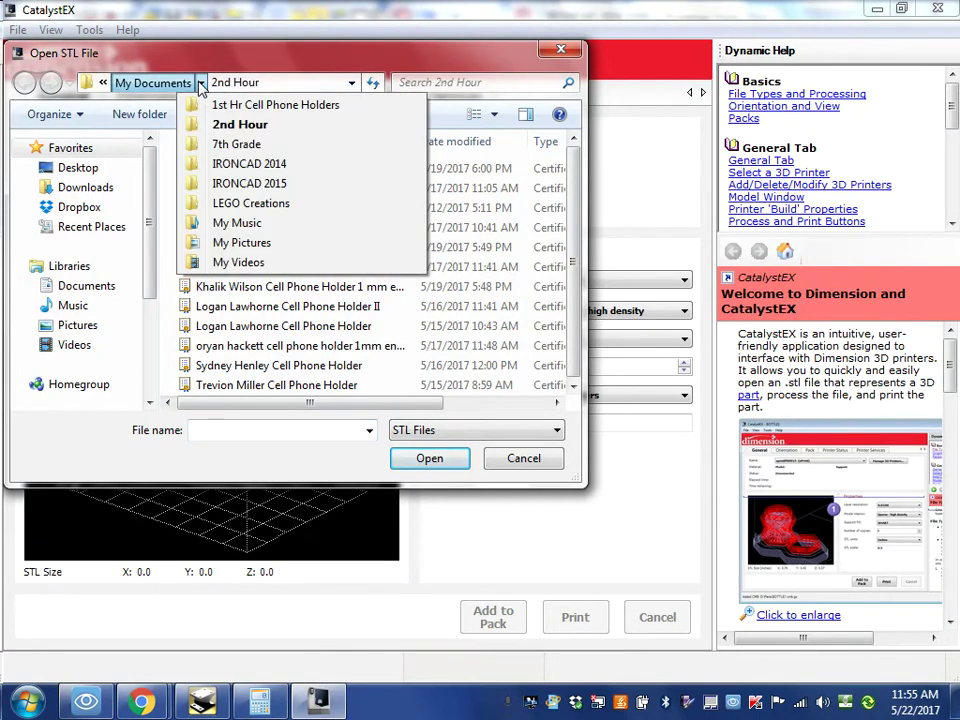
left_click(213, 147)
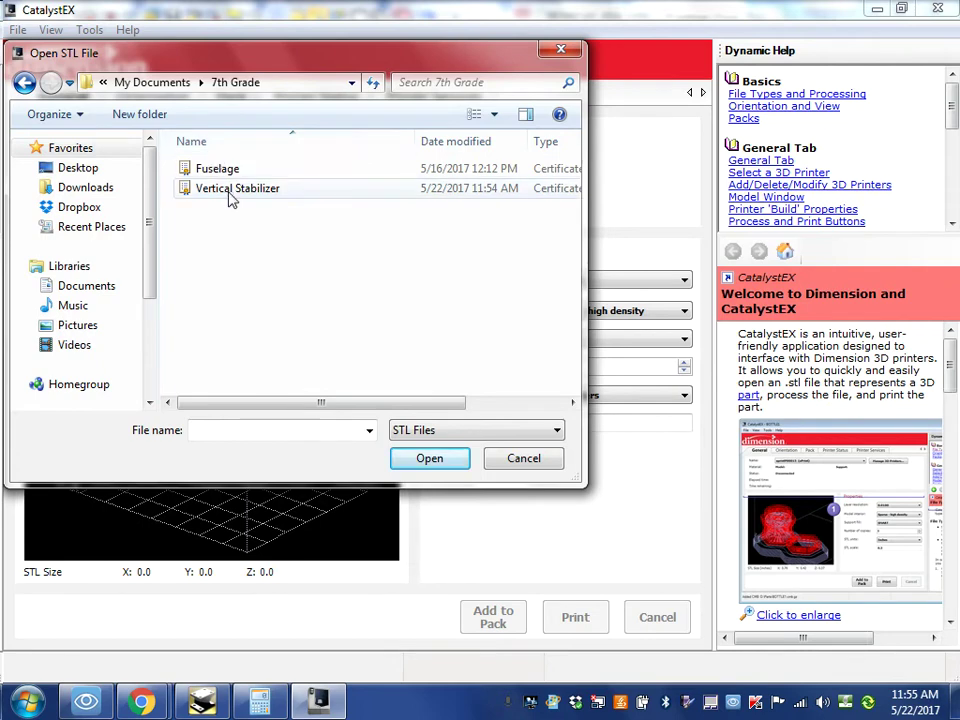
left_click(229, 196)
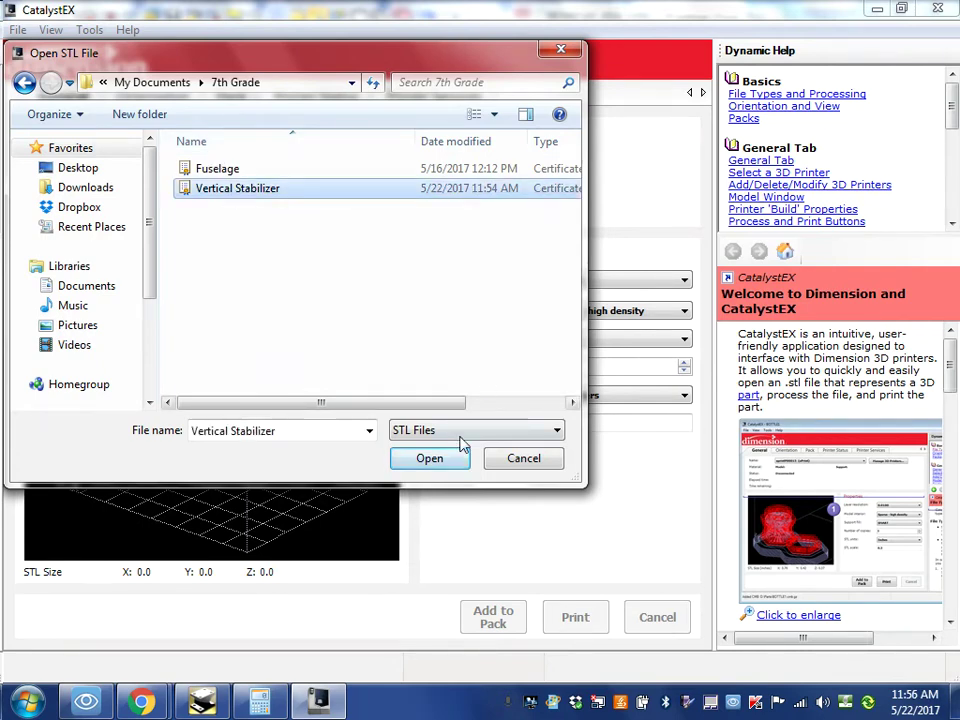
left_click(429, 462)
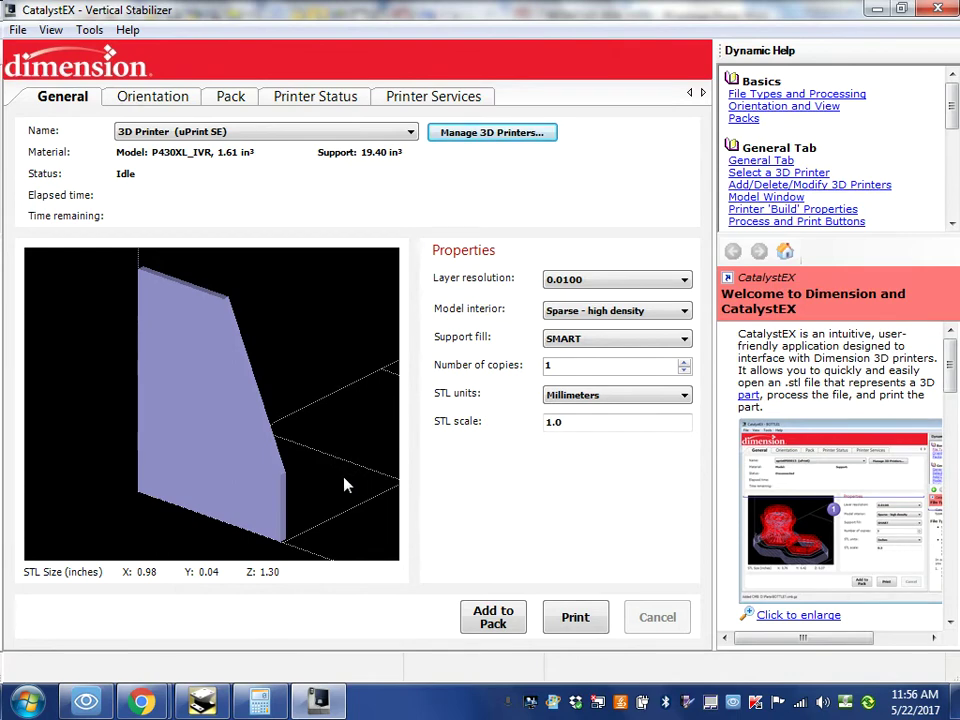
Reorient the vertical stabilizer in 90-degree increments, rotating it twice about Z, twice about X and once about Y
left_click(154, 102)
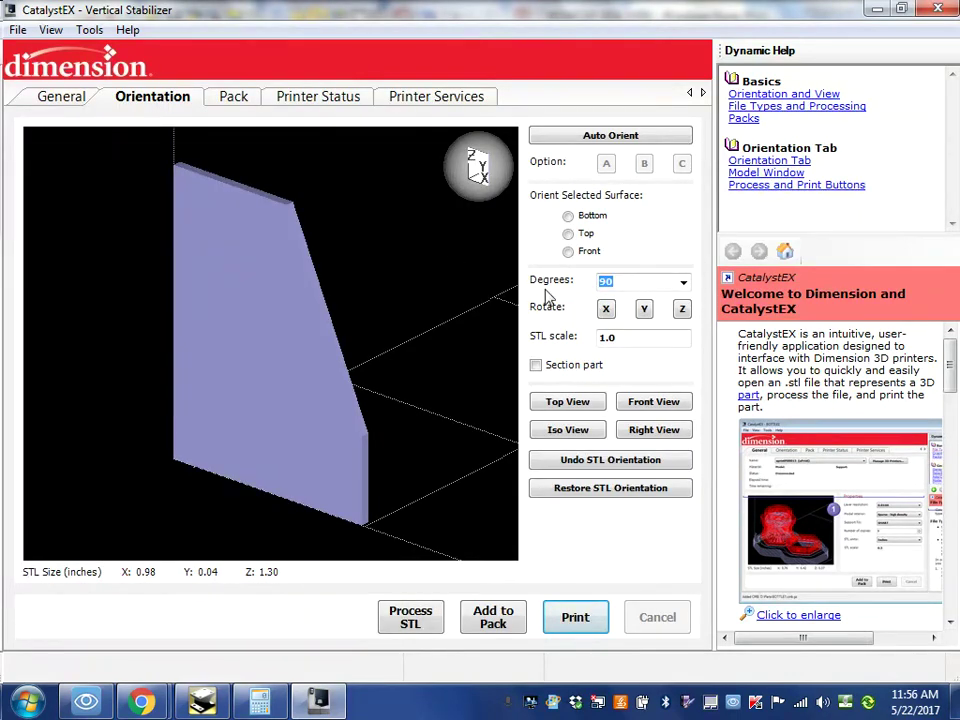
left_click(681, 309)
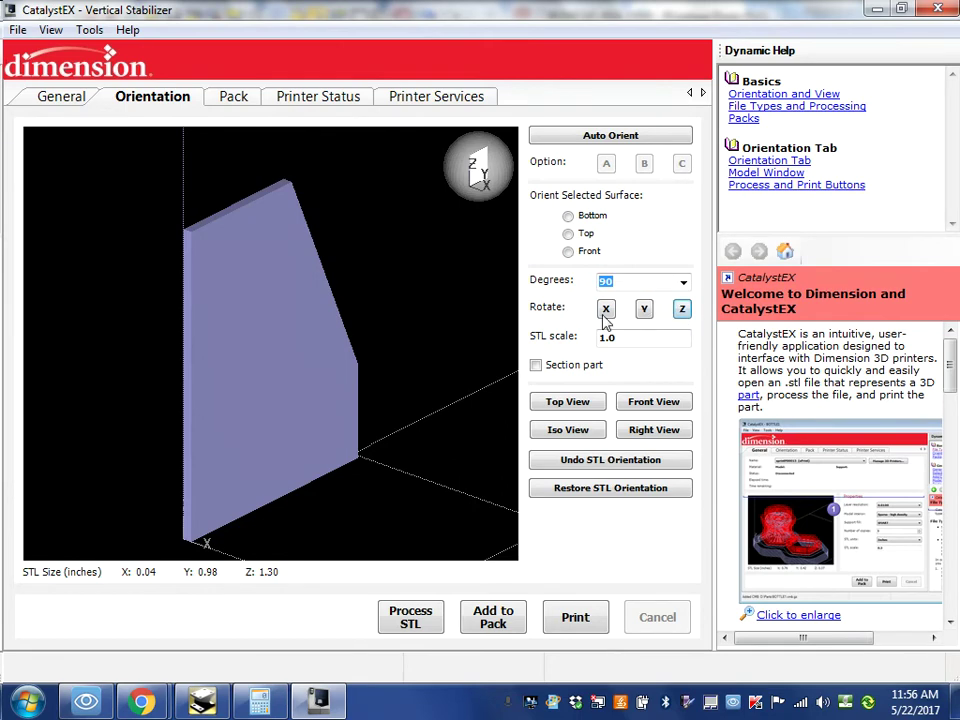
left_click(681, 311)
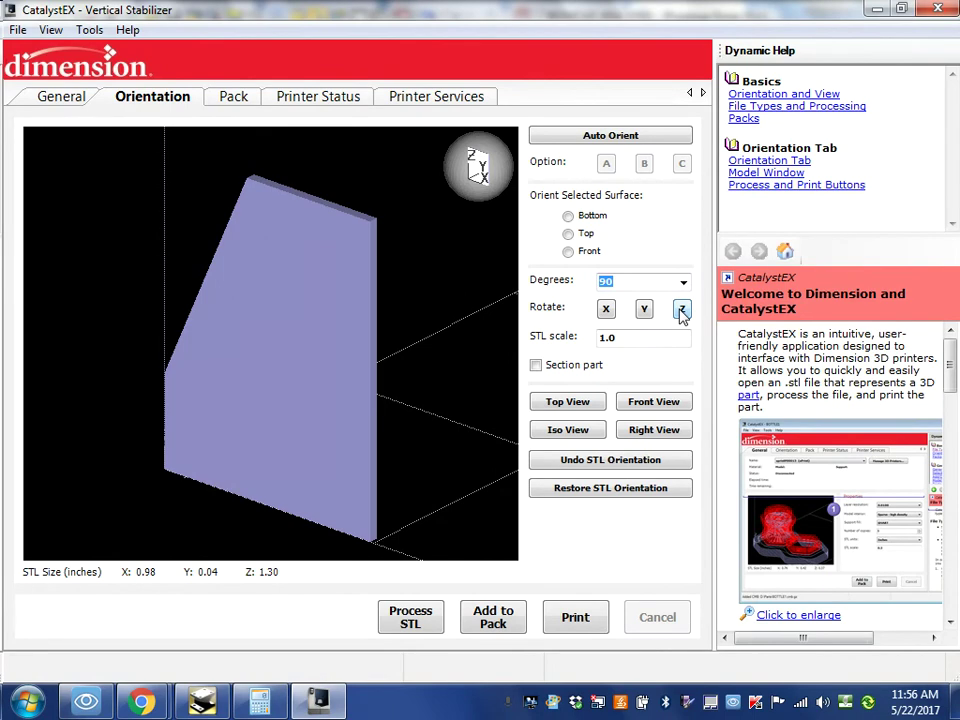
left_click(605, 311)
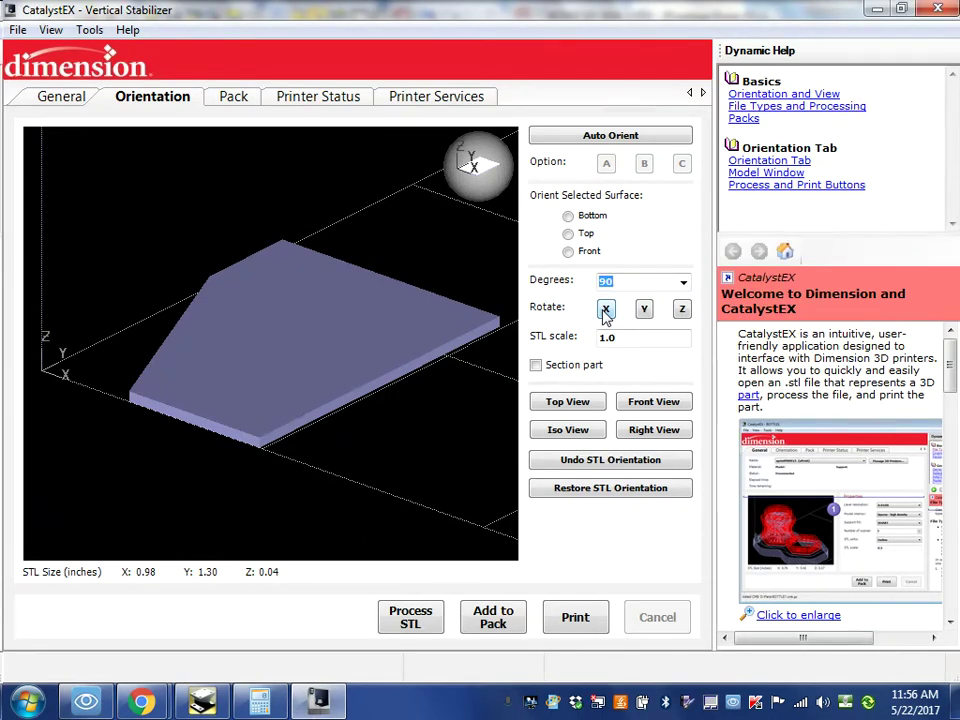
left_click(605, 311)
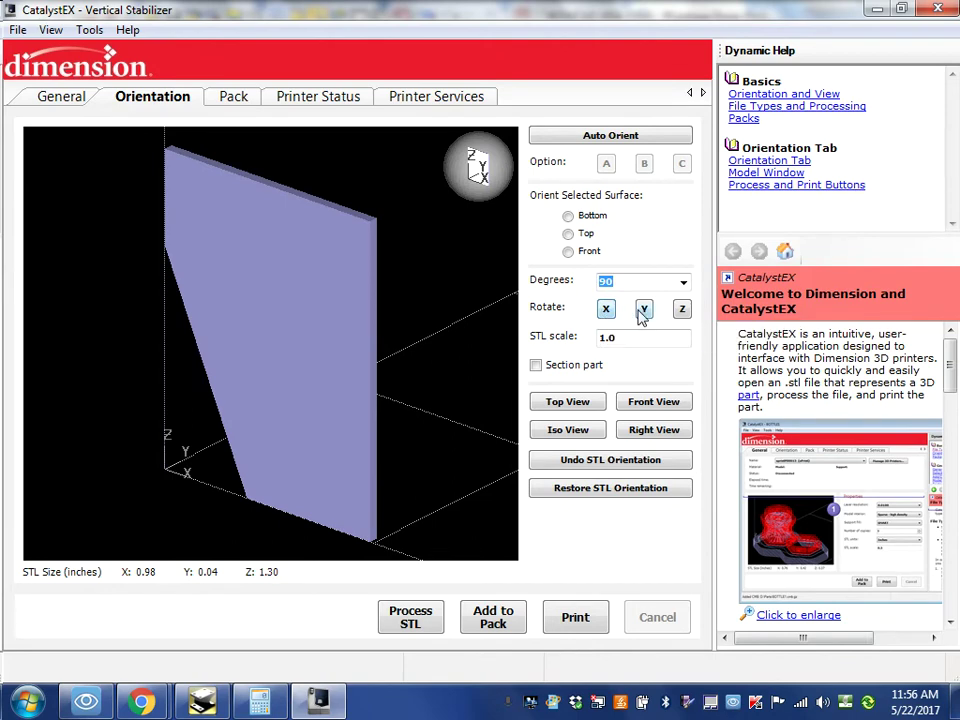
left_click(643, 311)
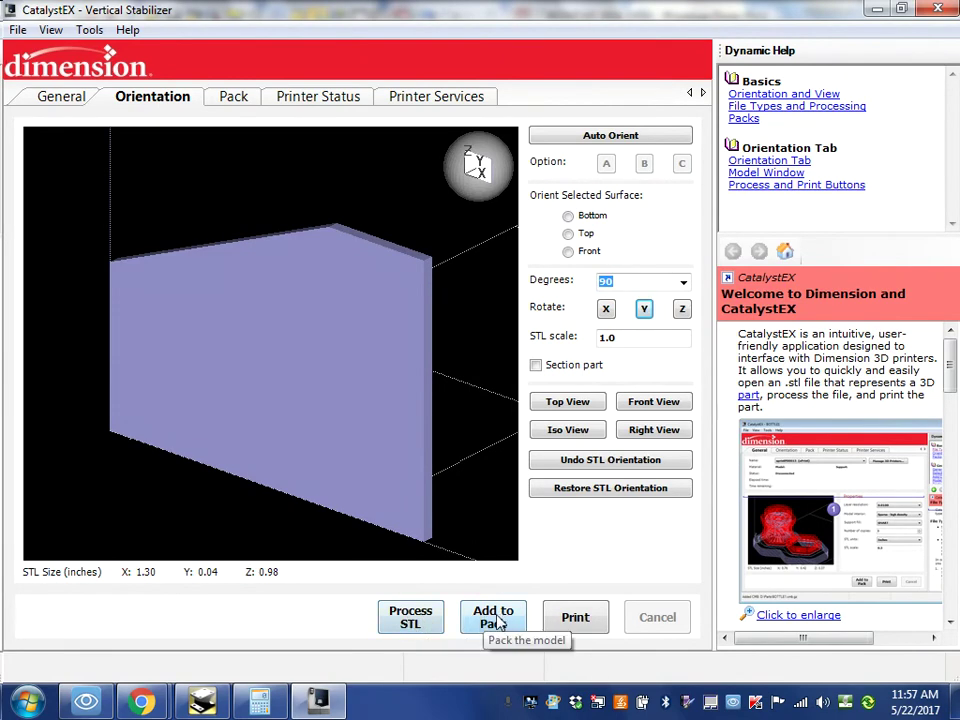
Process the reoriented stabilizer's STL and add it to the print pack, showing the pack layout
left_click(412, 621)
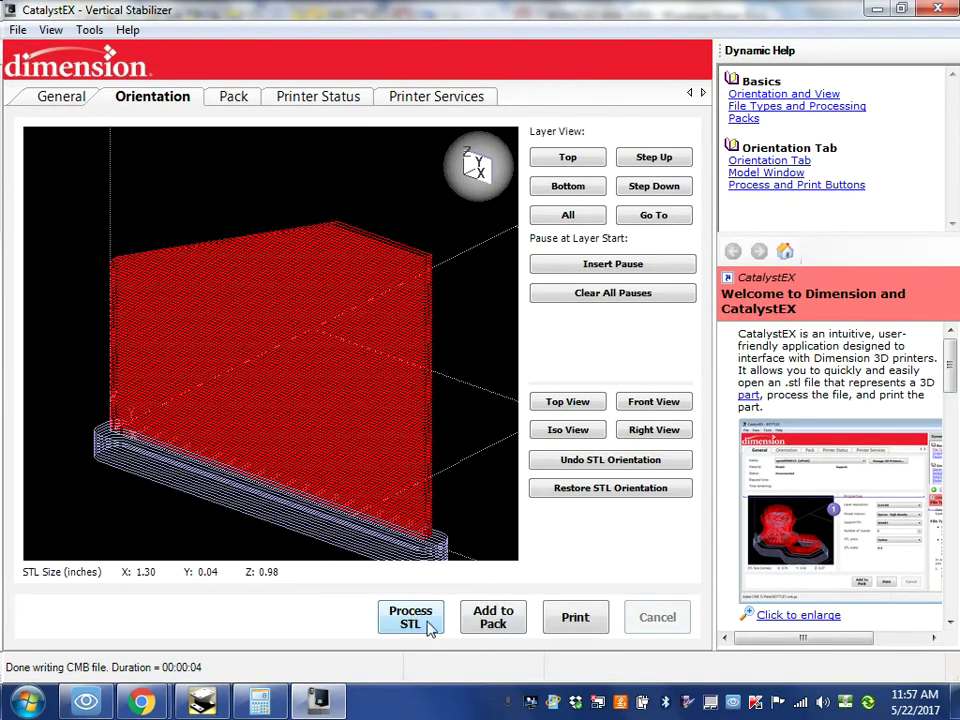
left_click(493, 617)
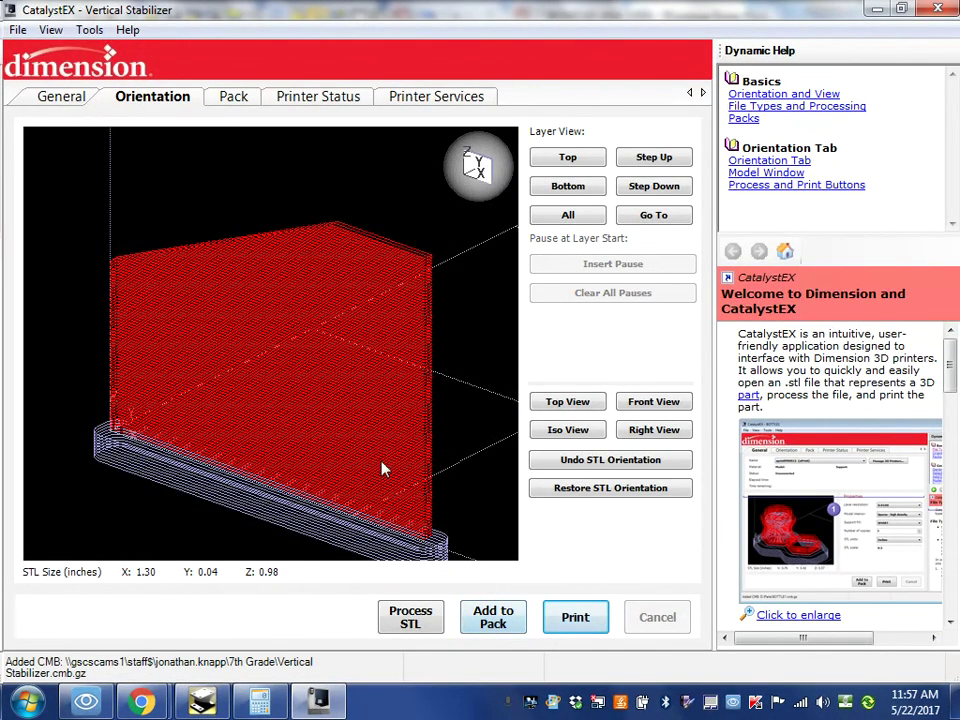
left_click(234, 100)
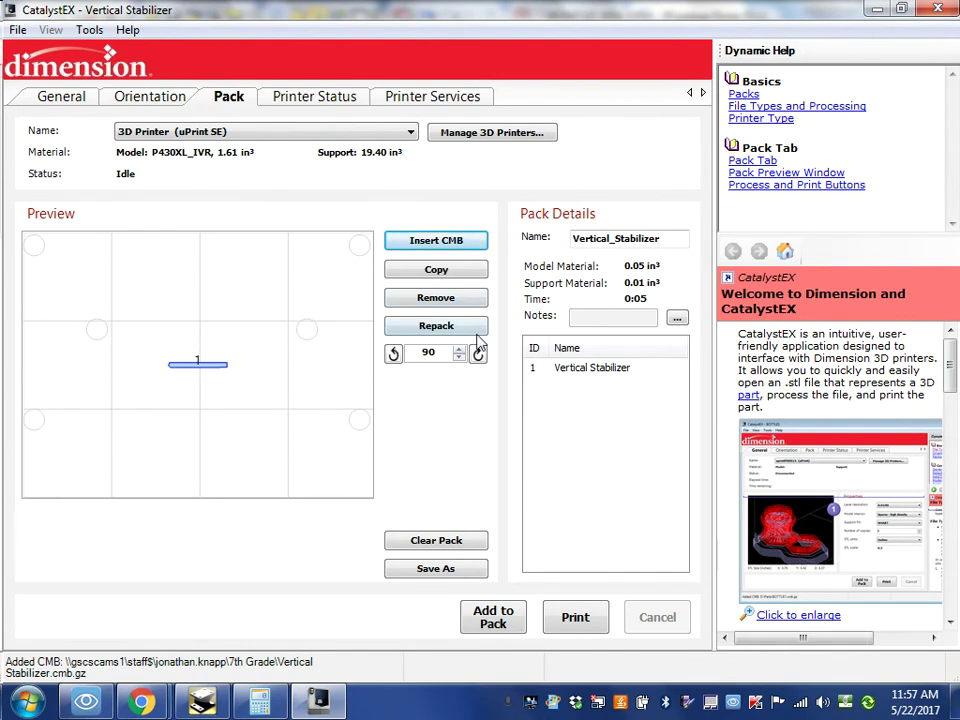
Try to add 44 copies to the pack without a model selected
left_click(432, 272)
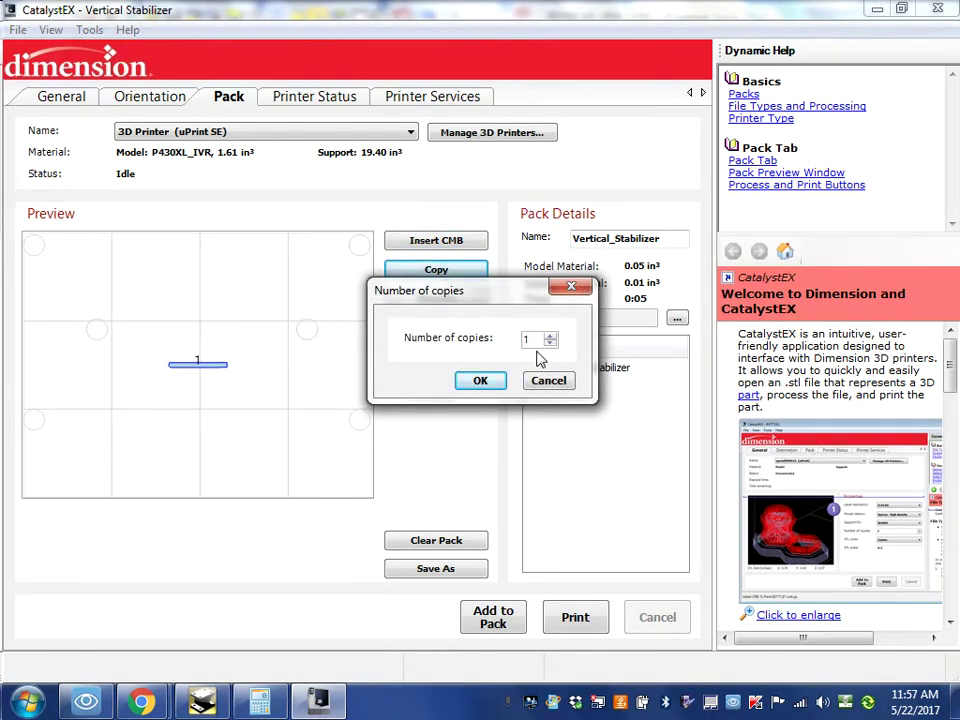
left_click_drag(548, 338, 515, 345)
type("44")
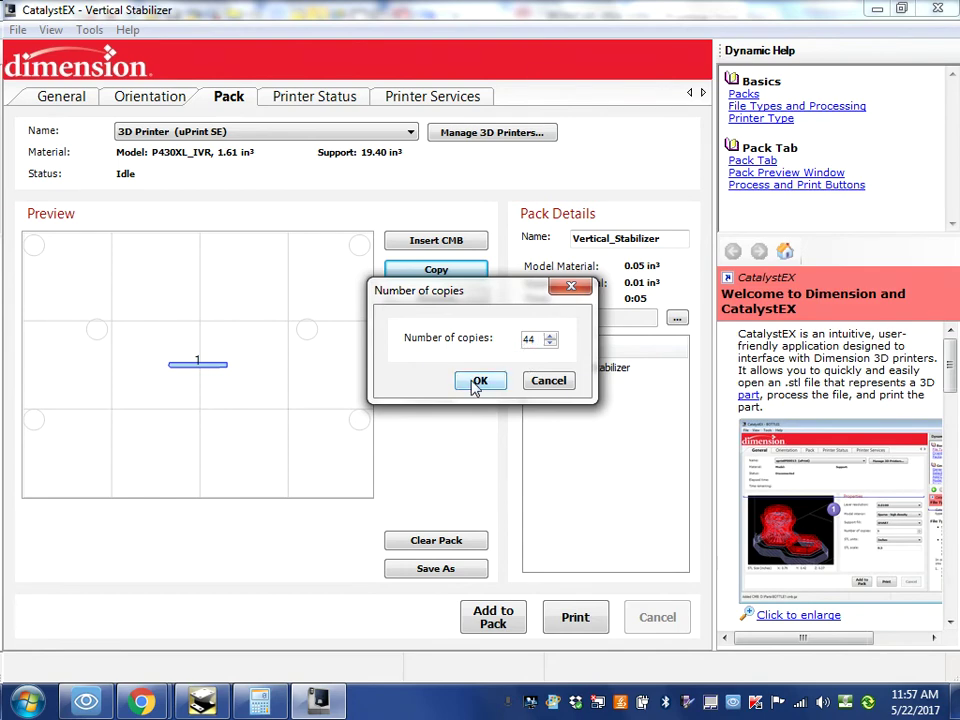
left_click(477, 384)
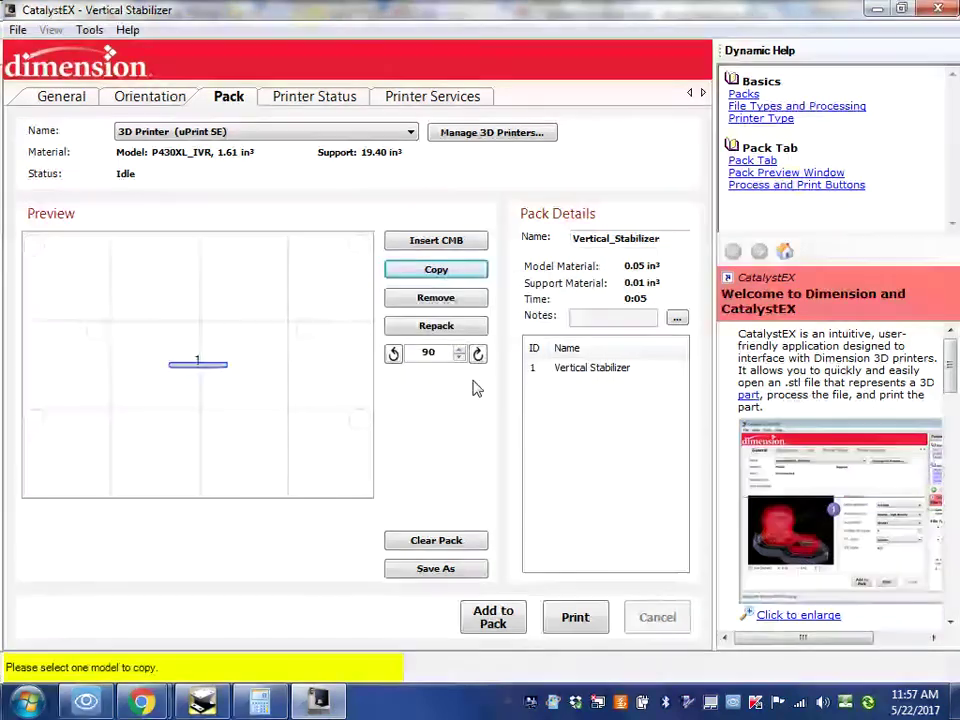
Select the Vertical Stabilizer in the pack, make 44 copies of it and send the pack to the 3D printer
left_click(206, 371)
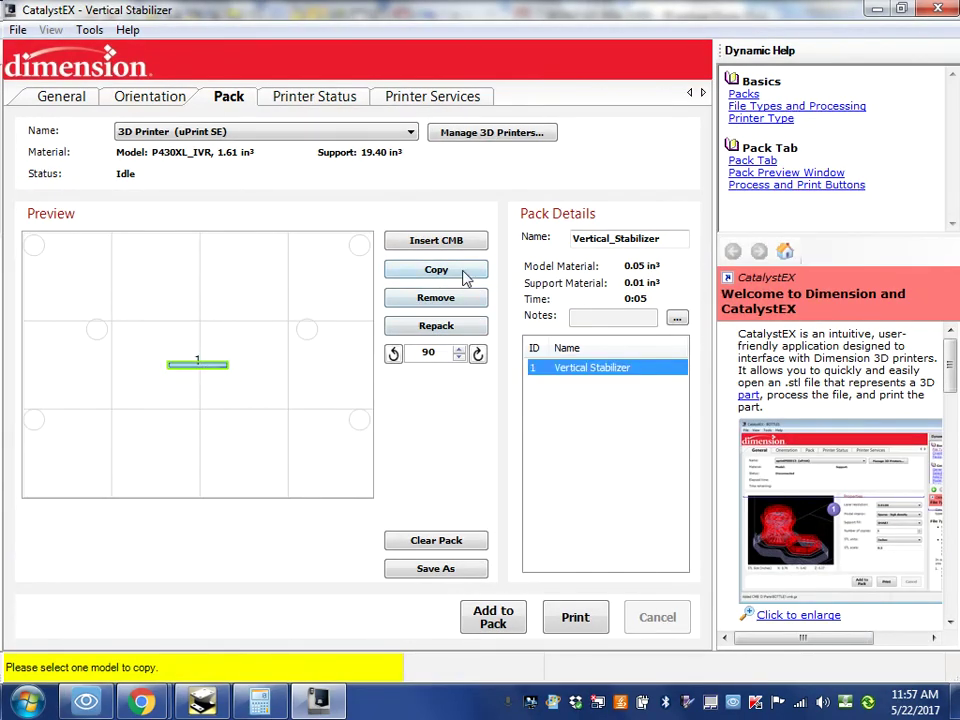
left_click(430, 274)
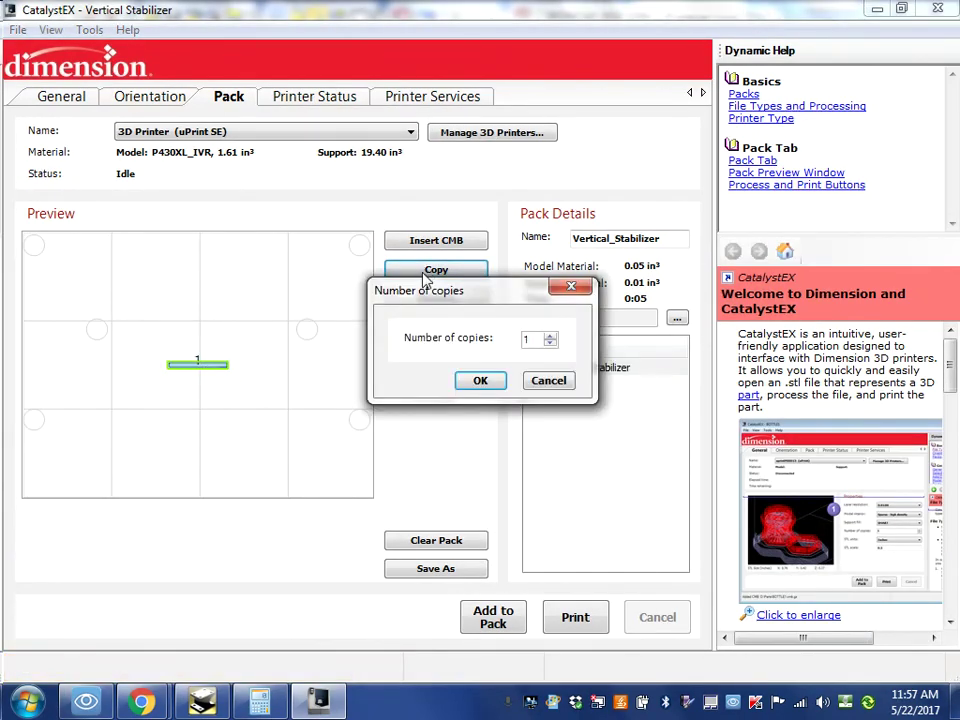
double_click(527, 339)
type("44")
left_click(480, 382)
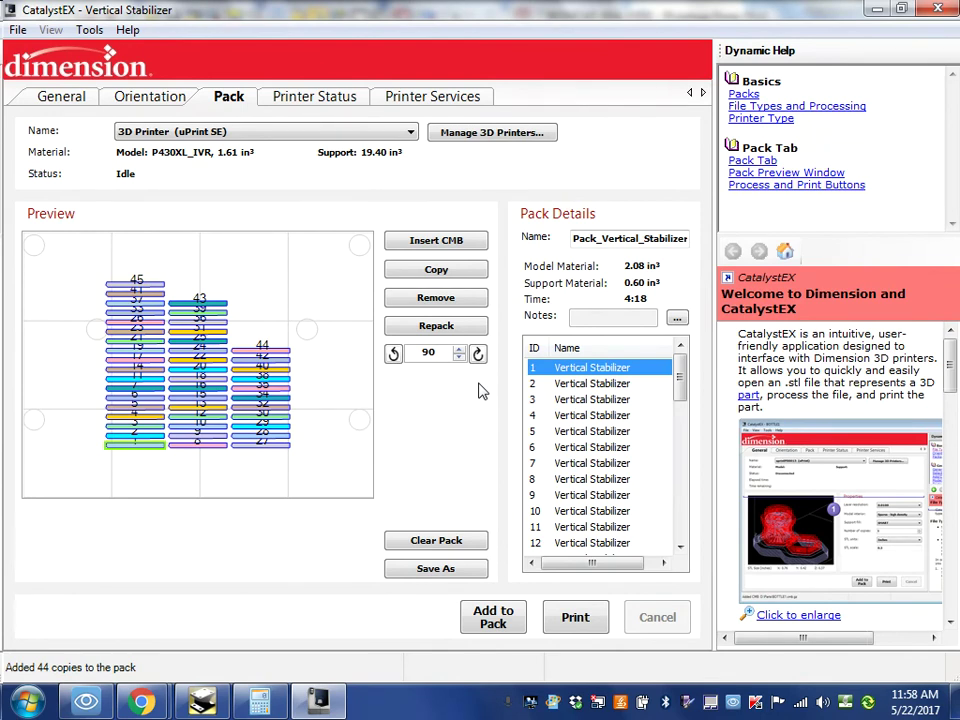
left_click(573, 622)
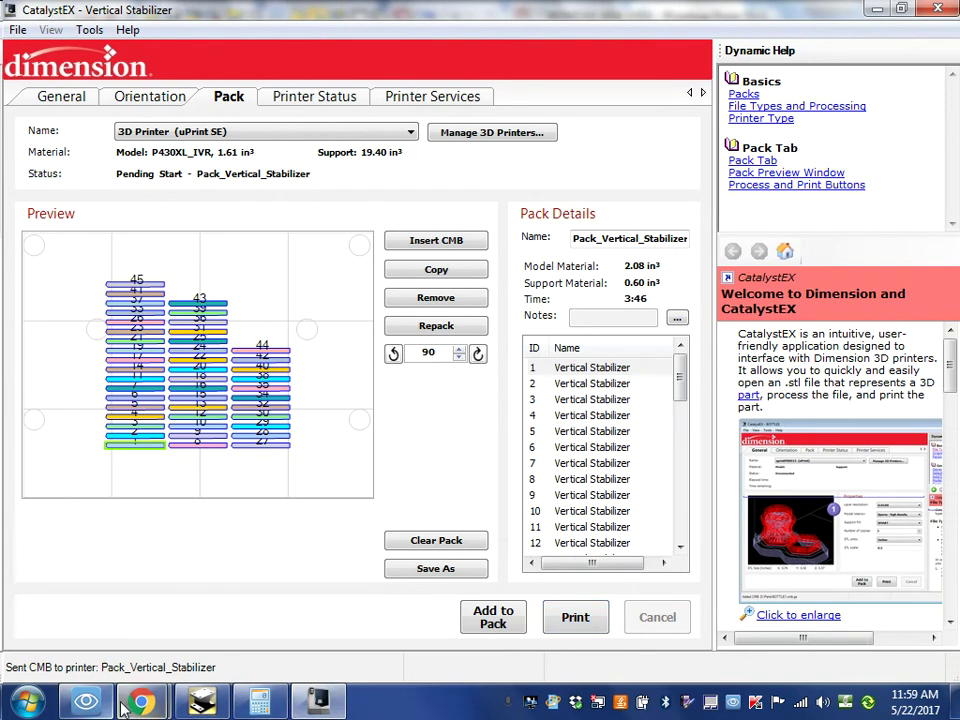
mouse_move(138, 706)
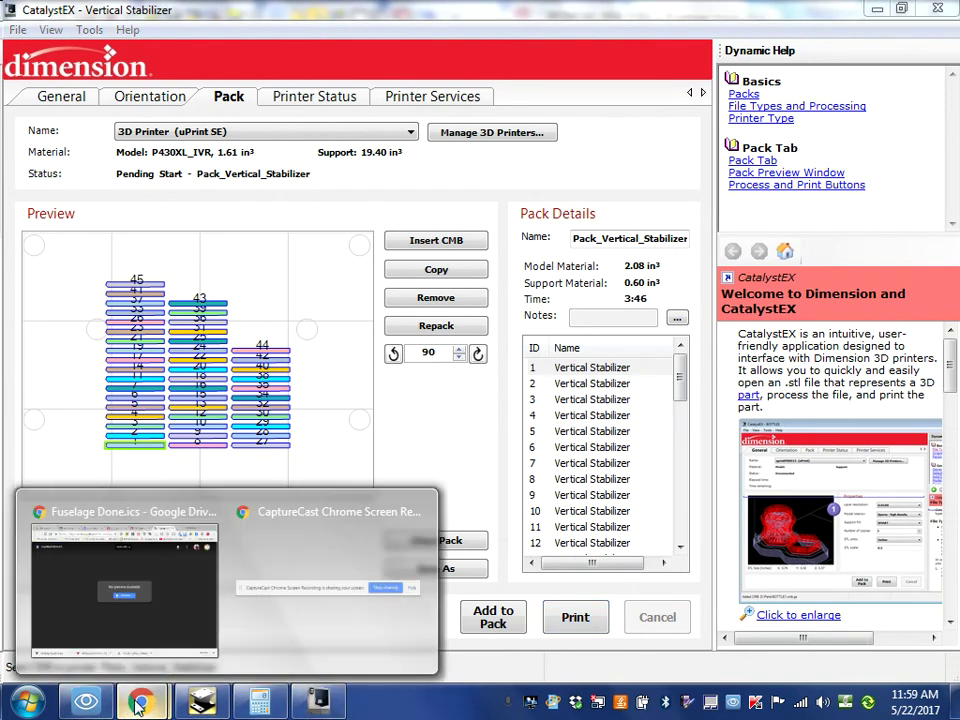
mouse_move(317, 544)
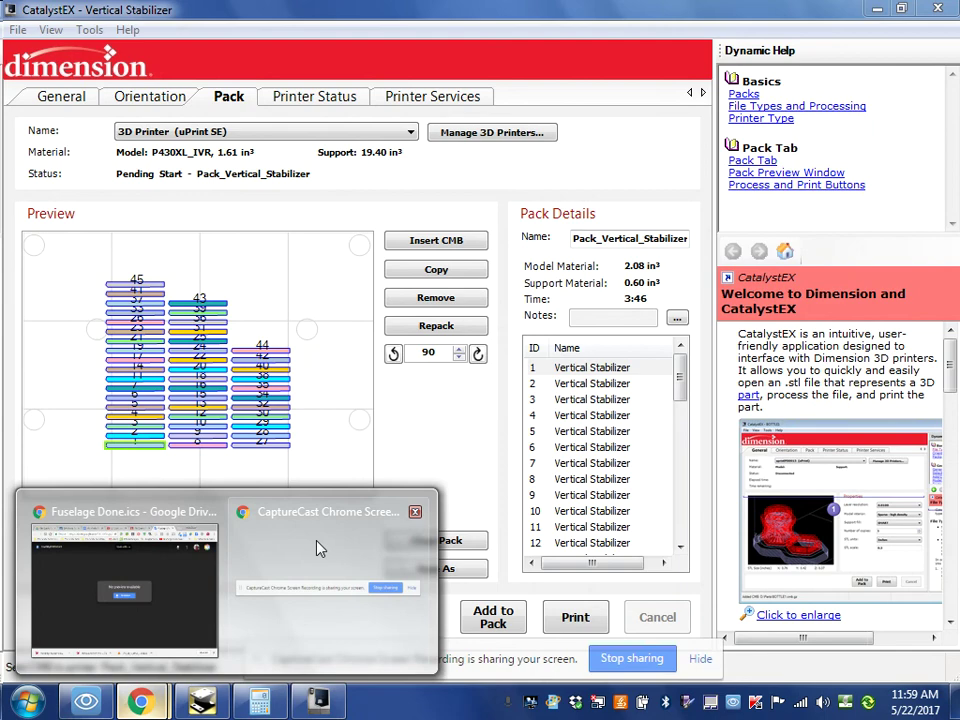